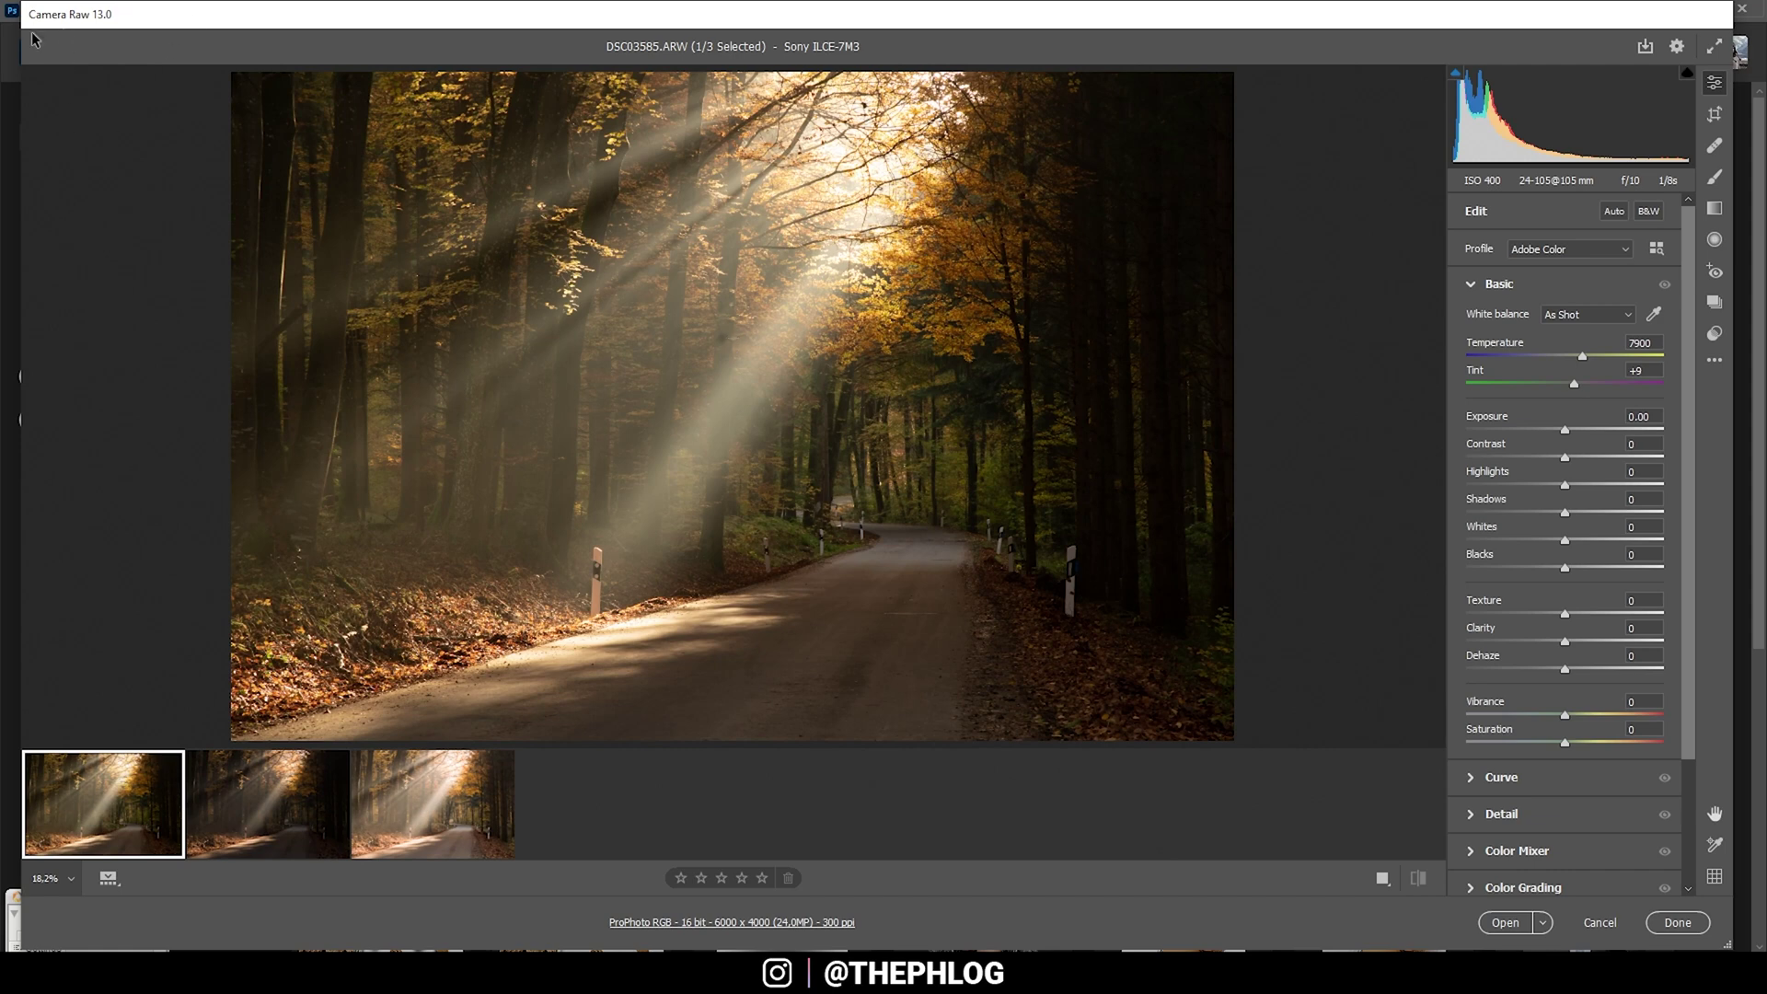
Compare the darker and brighter exposures, then return to the first exposure
mouse_move(44, 822)
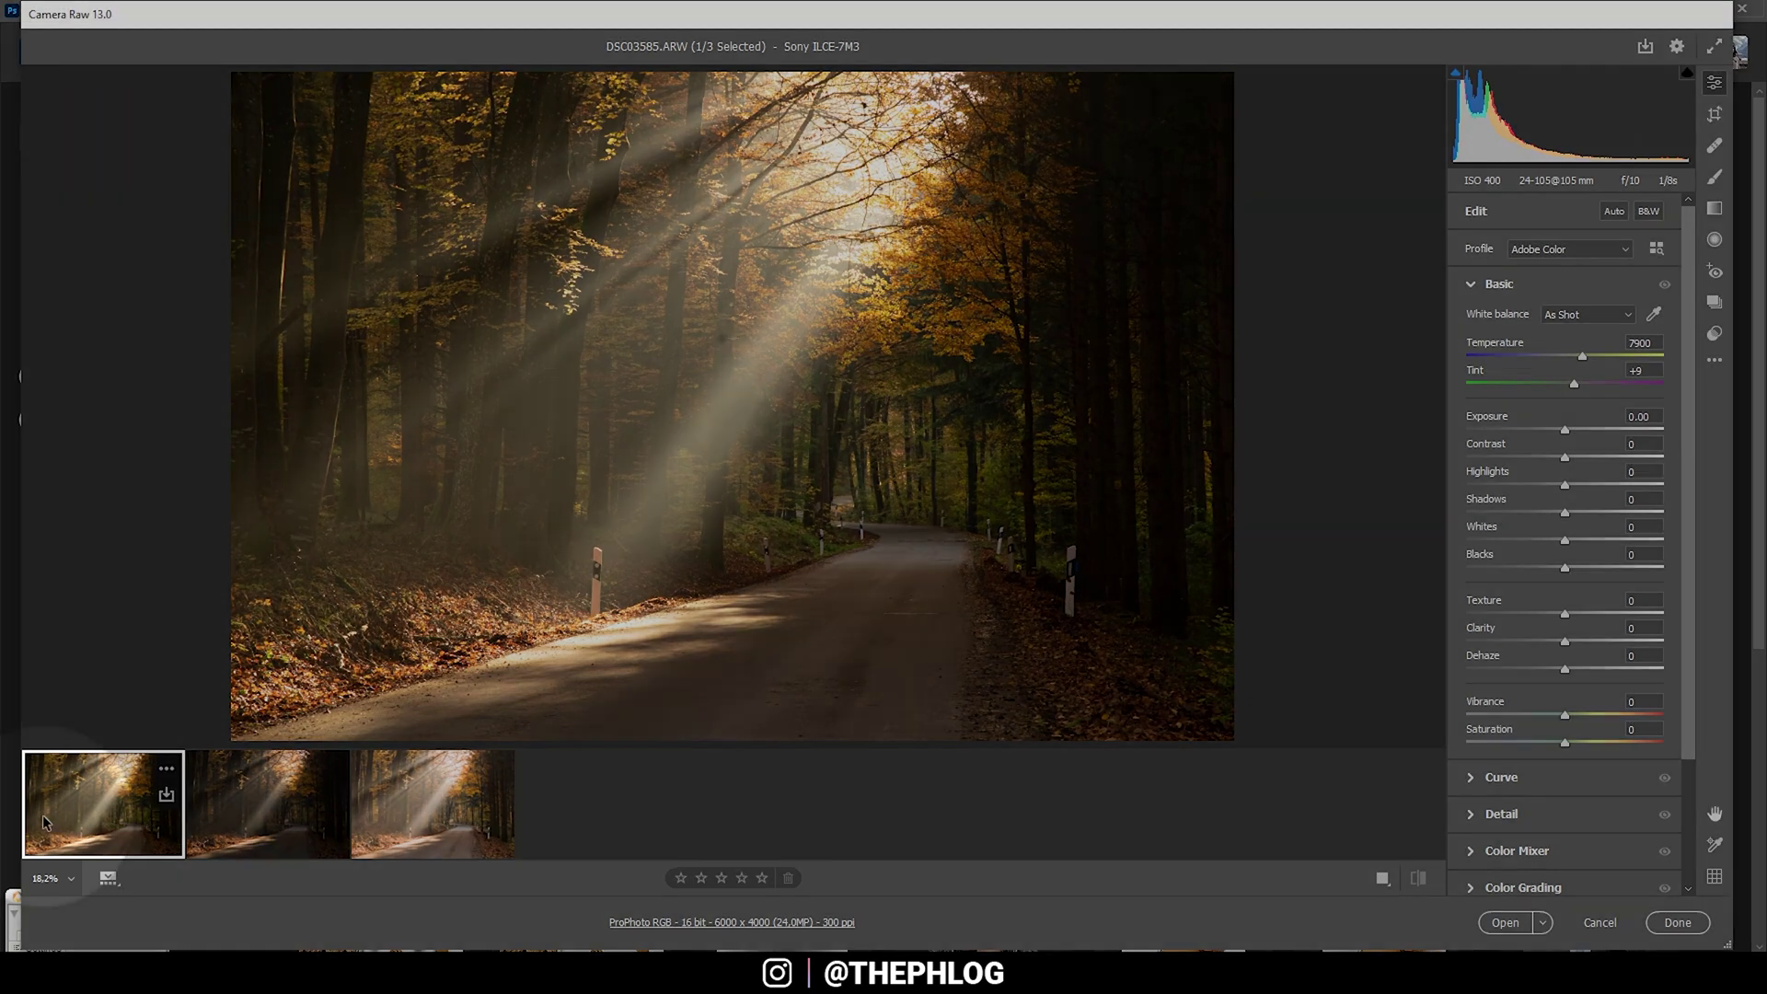
mouse_move(384, 819)
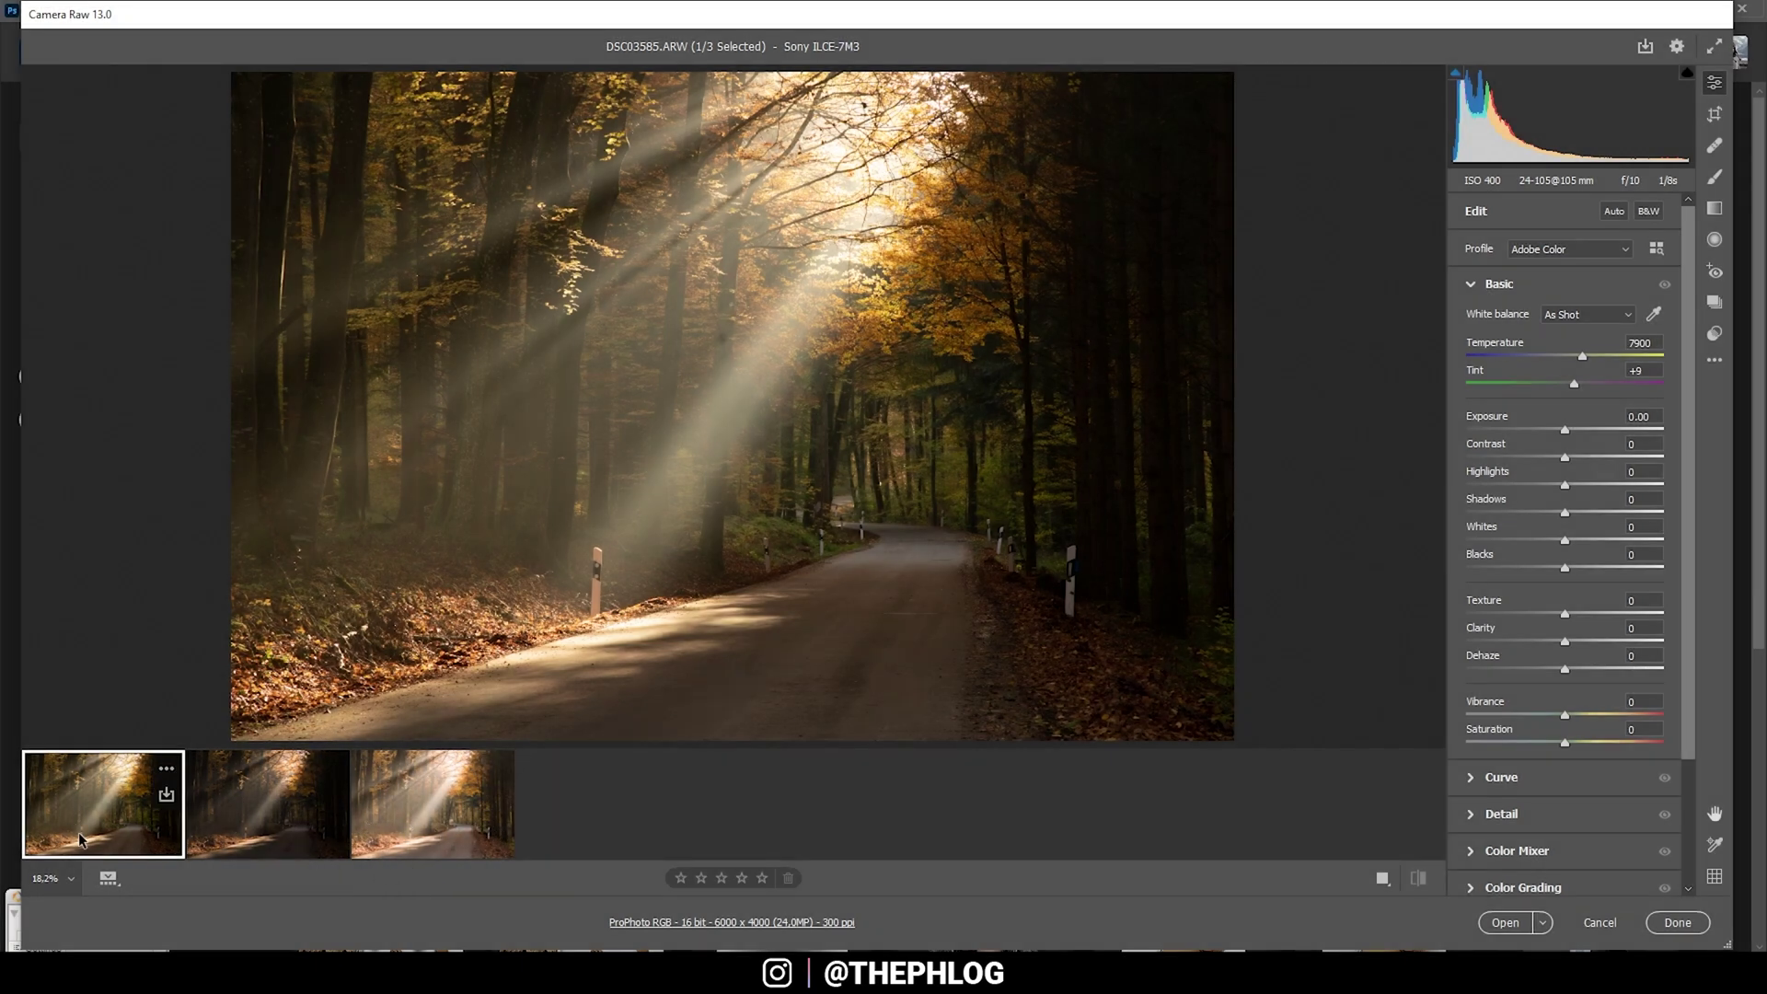
click(265, 830)
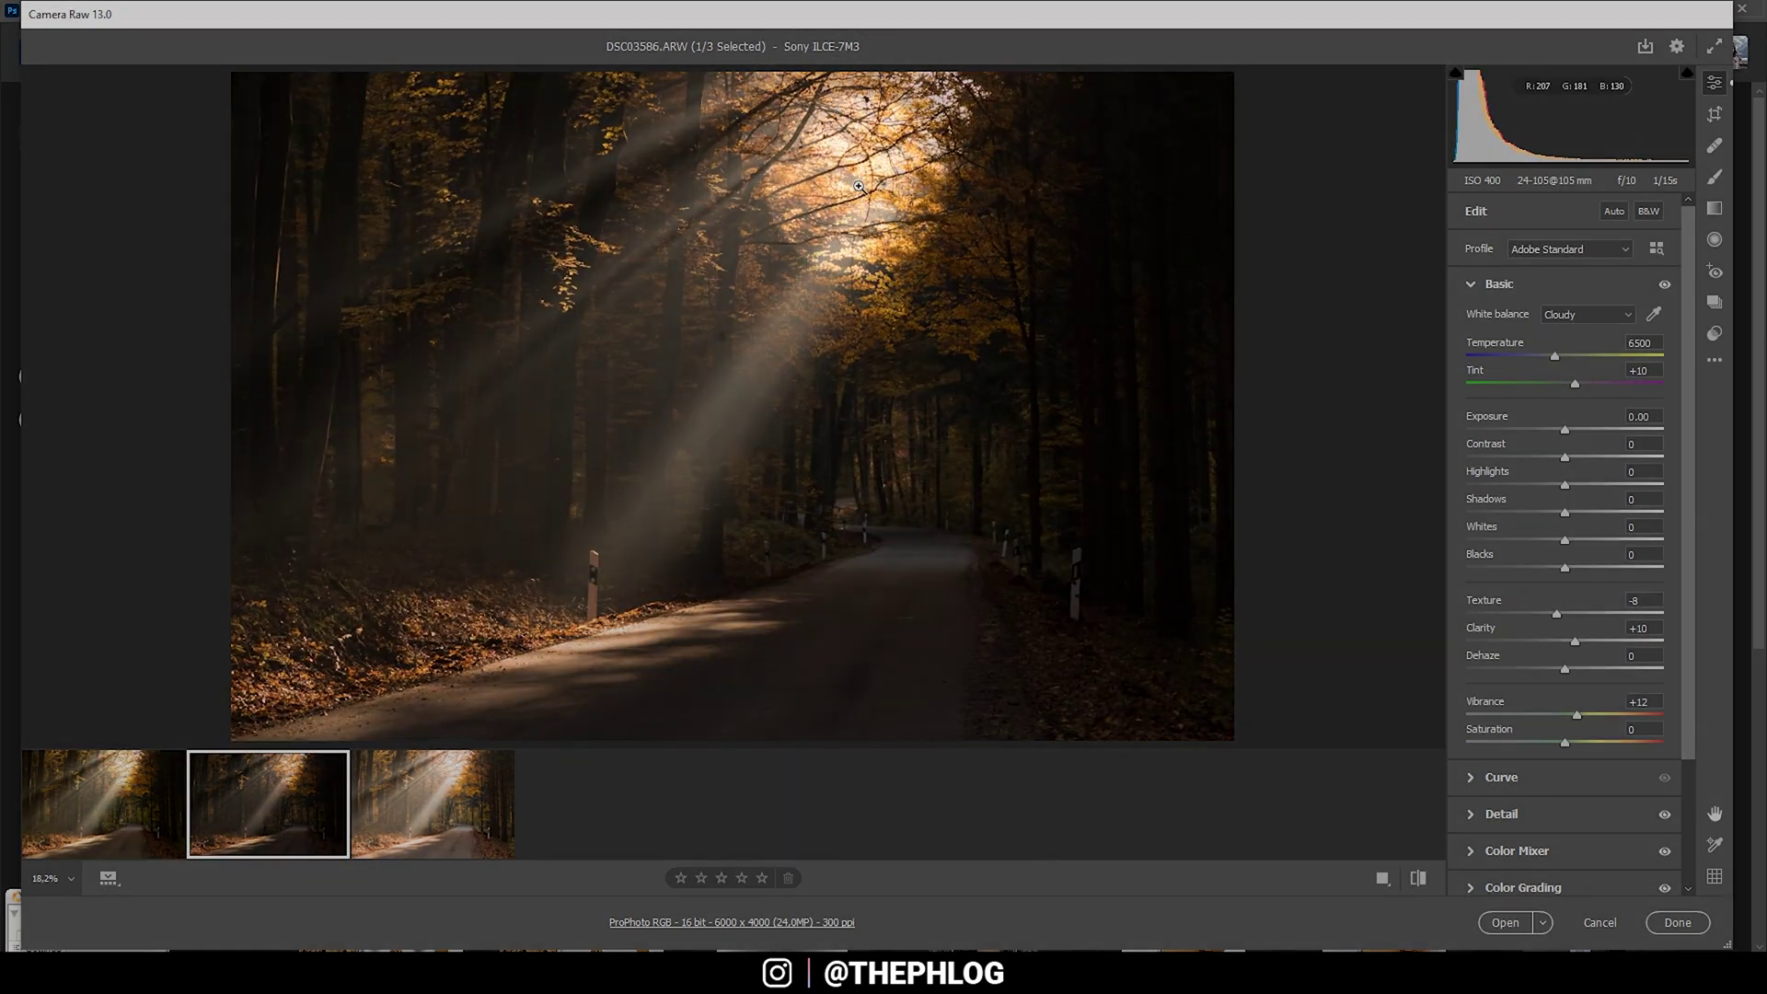
click(432, 803)
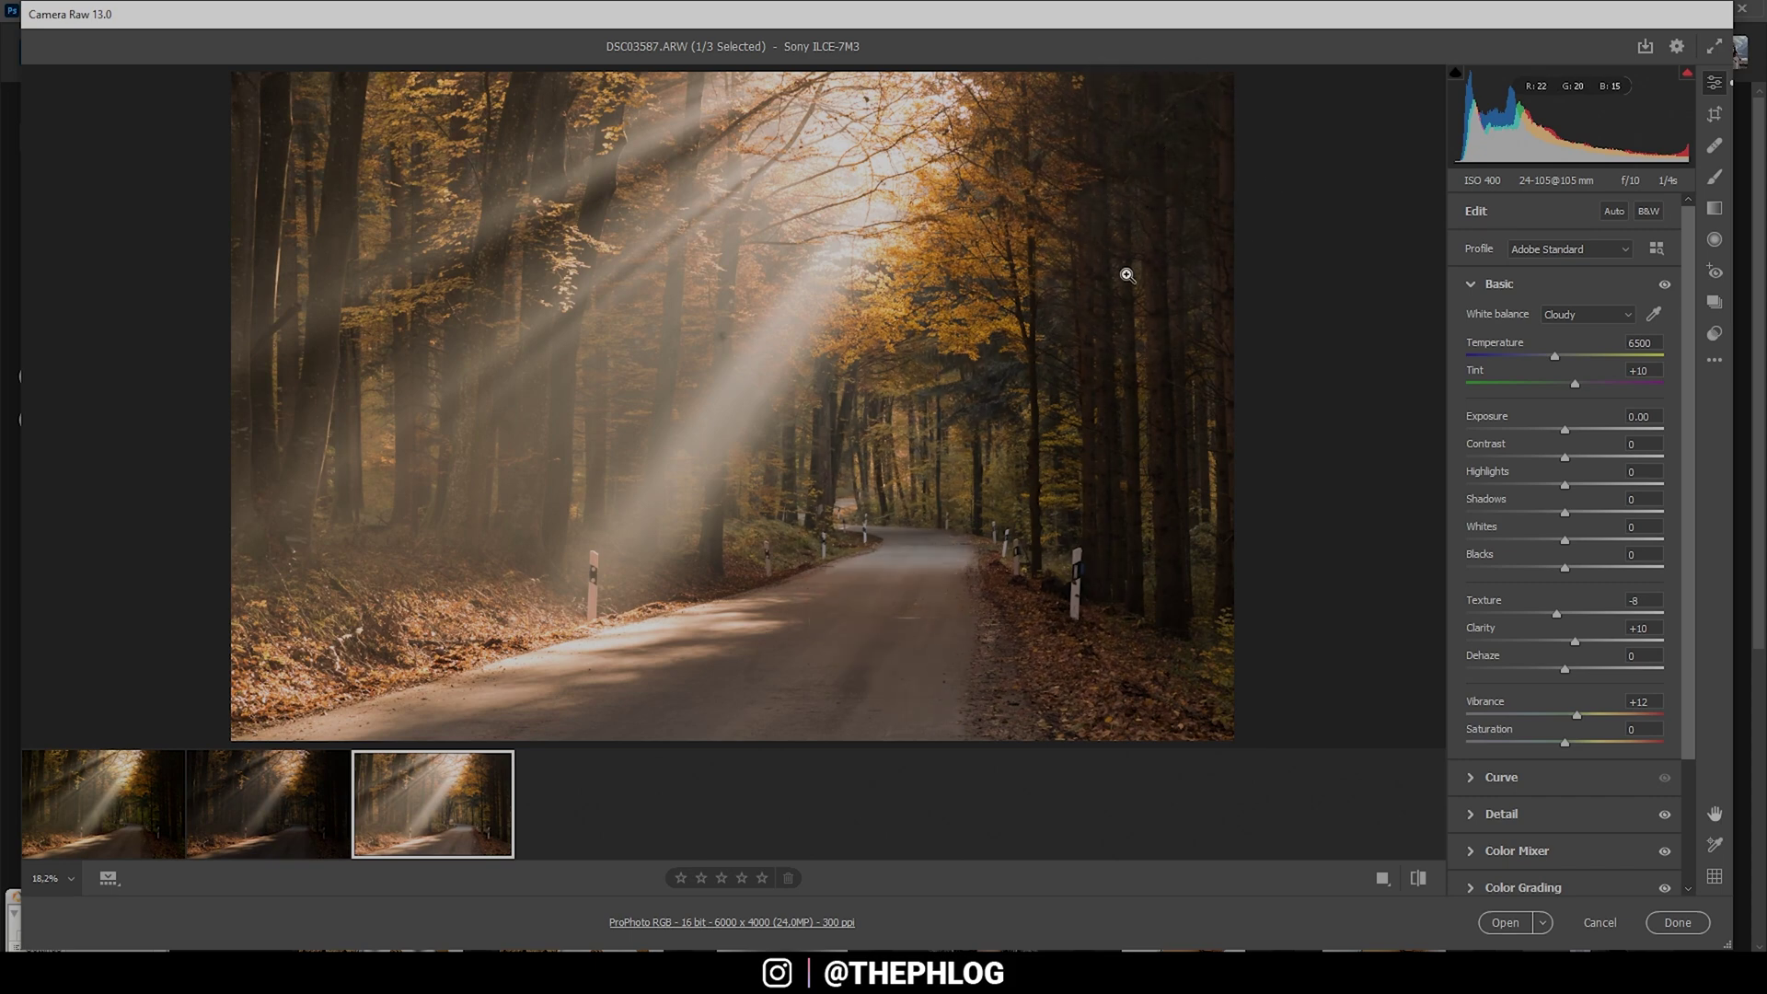
click(138, 800)
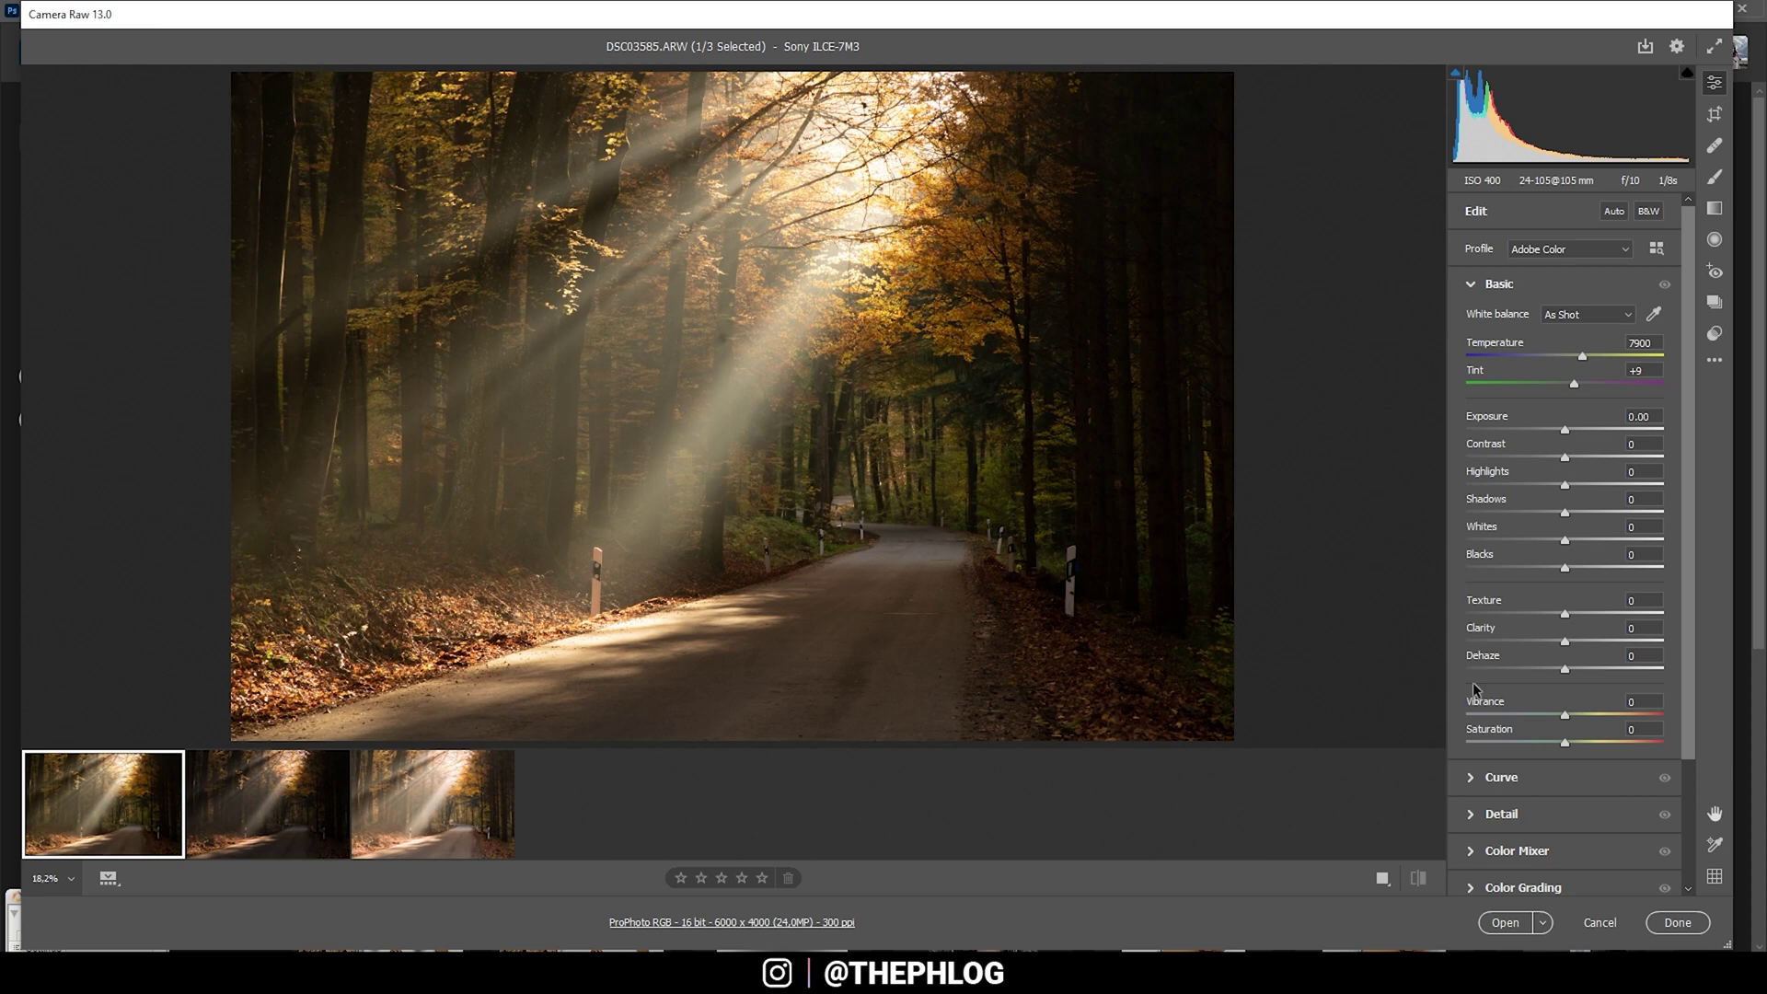
Enable Remove chromatic aberration and Use profile corrections in the Optics panel
click(1484, 283)
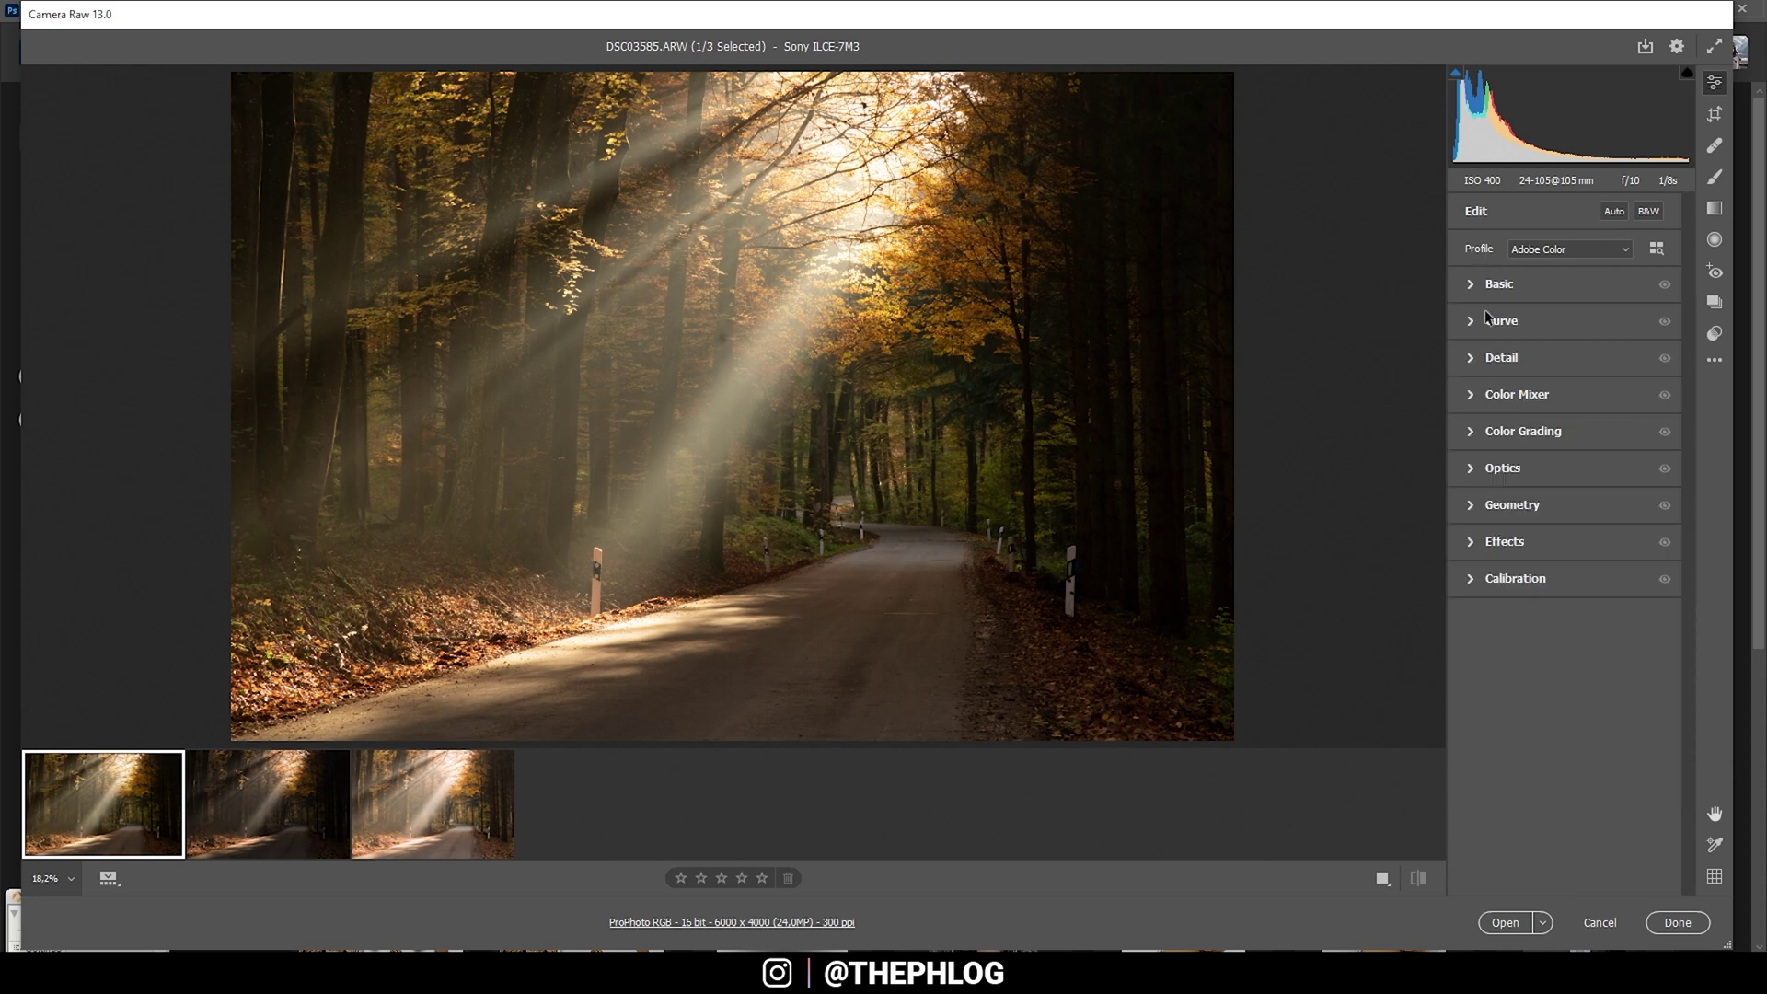
click(1472, 468)
click(1477, 532)
click(1475, 557)
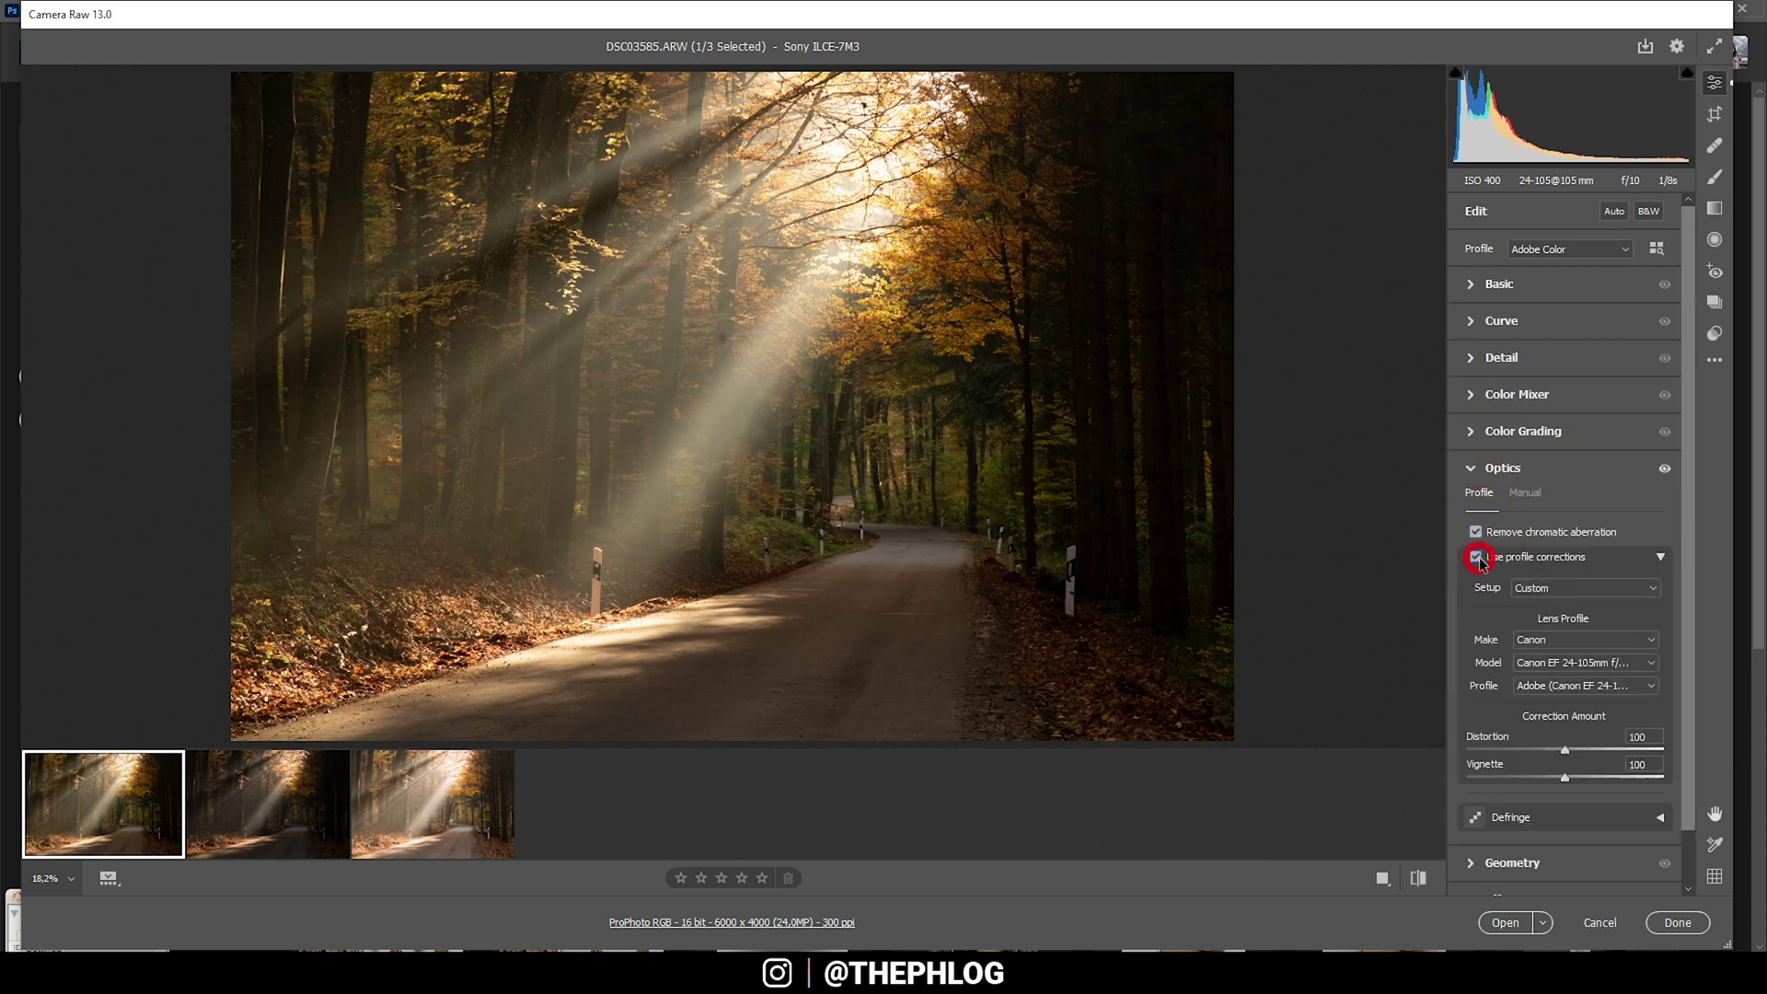
click(1471, 461)
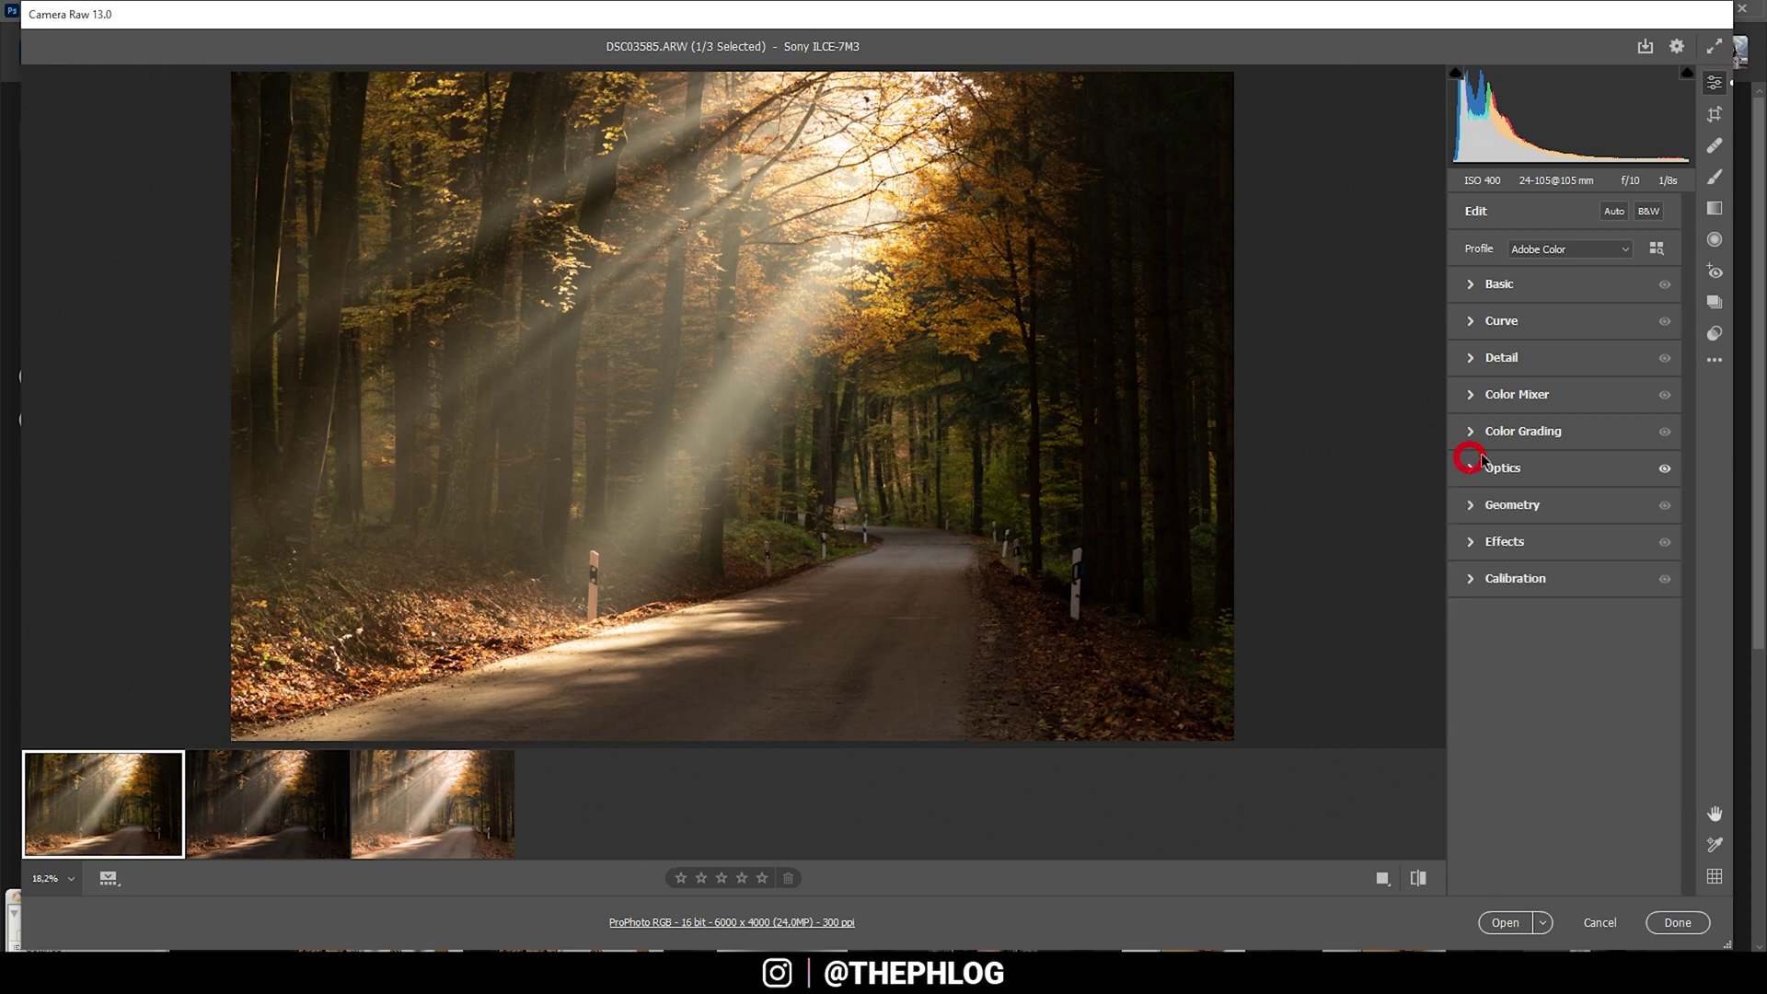
Apply the Adobe Standard profile and Cloudy white balance, then compare before and after
click(1554, 249)
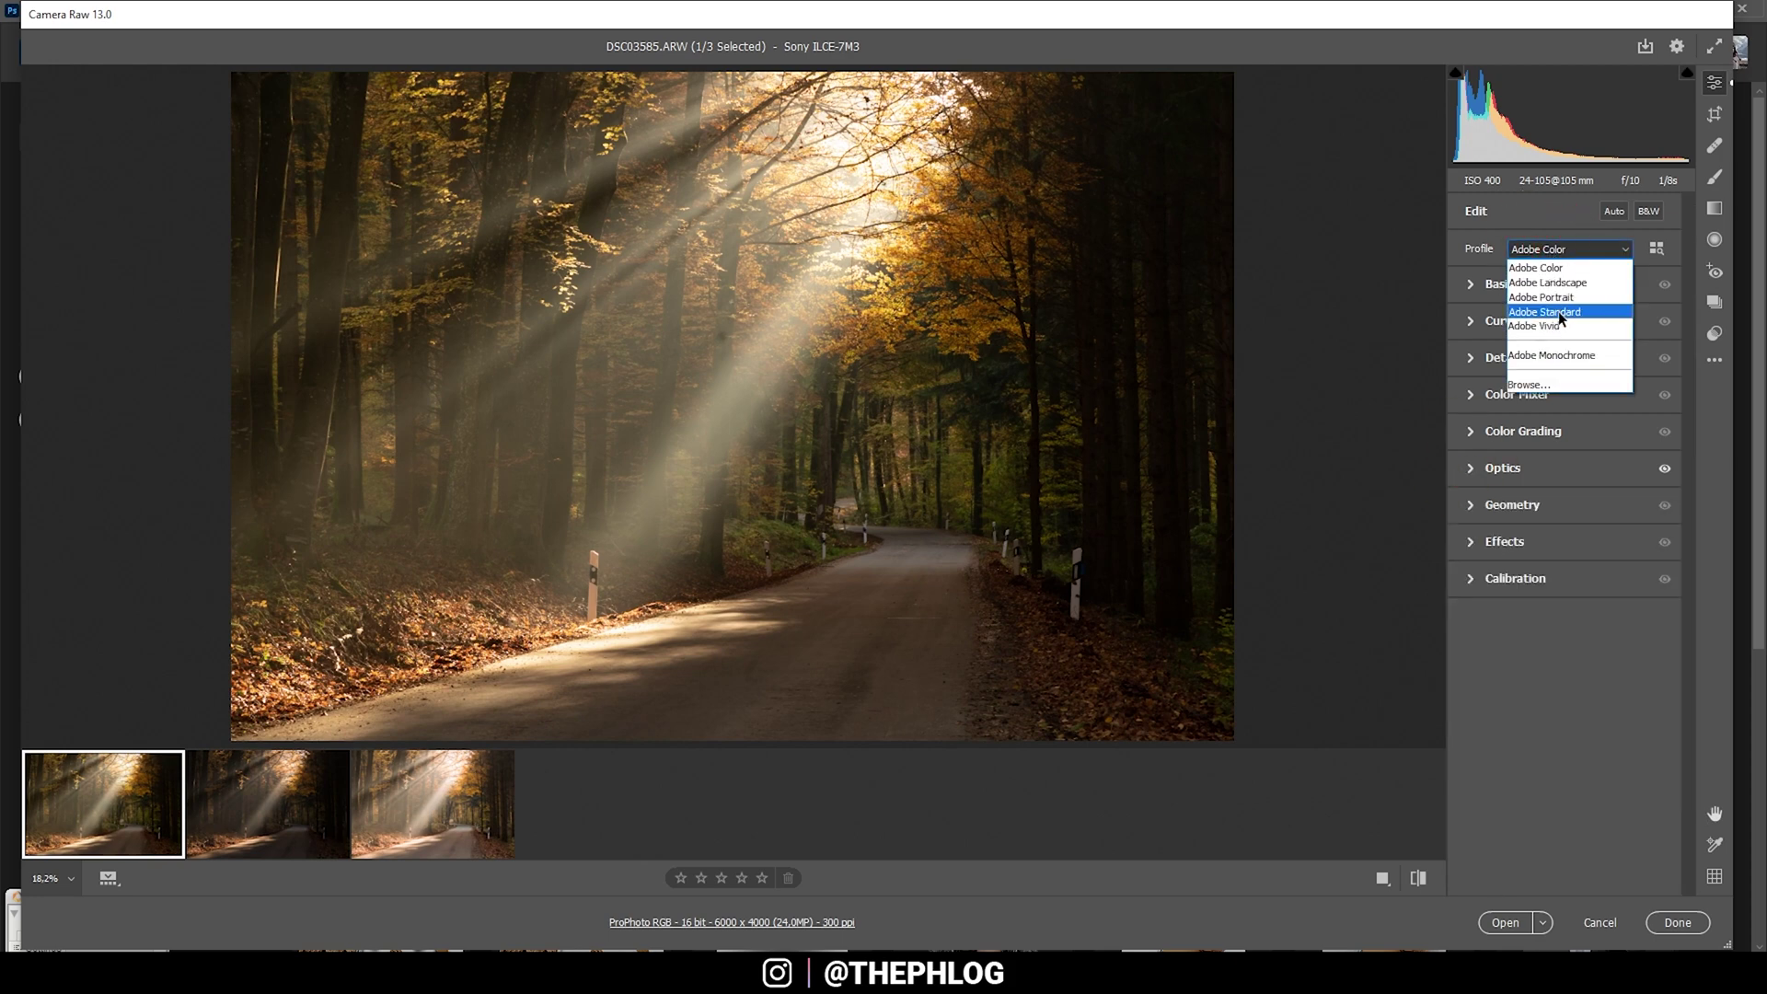
click(1559, 313)
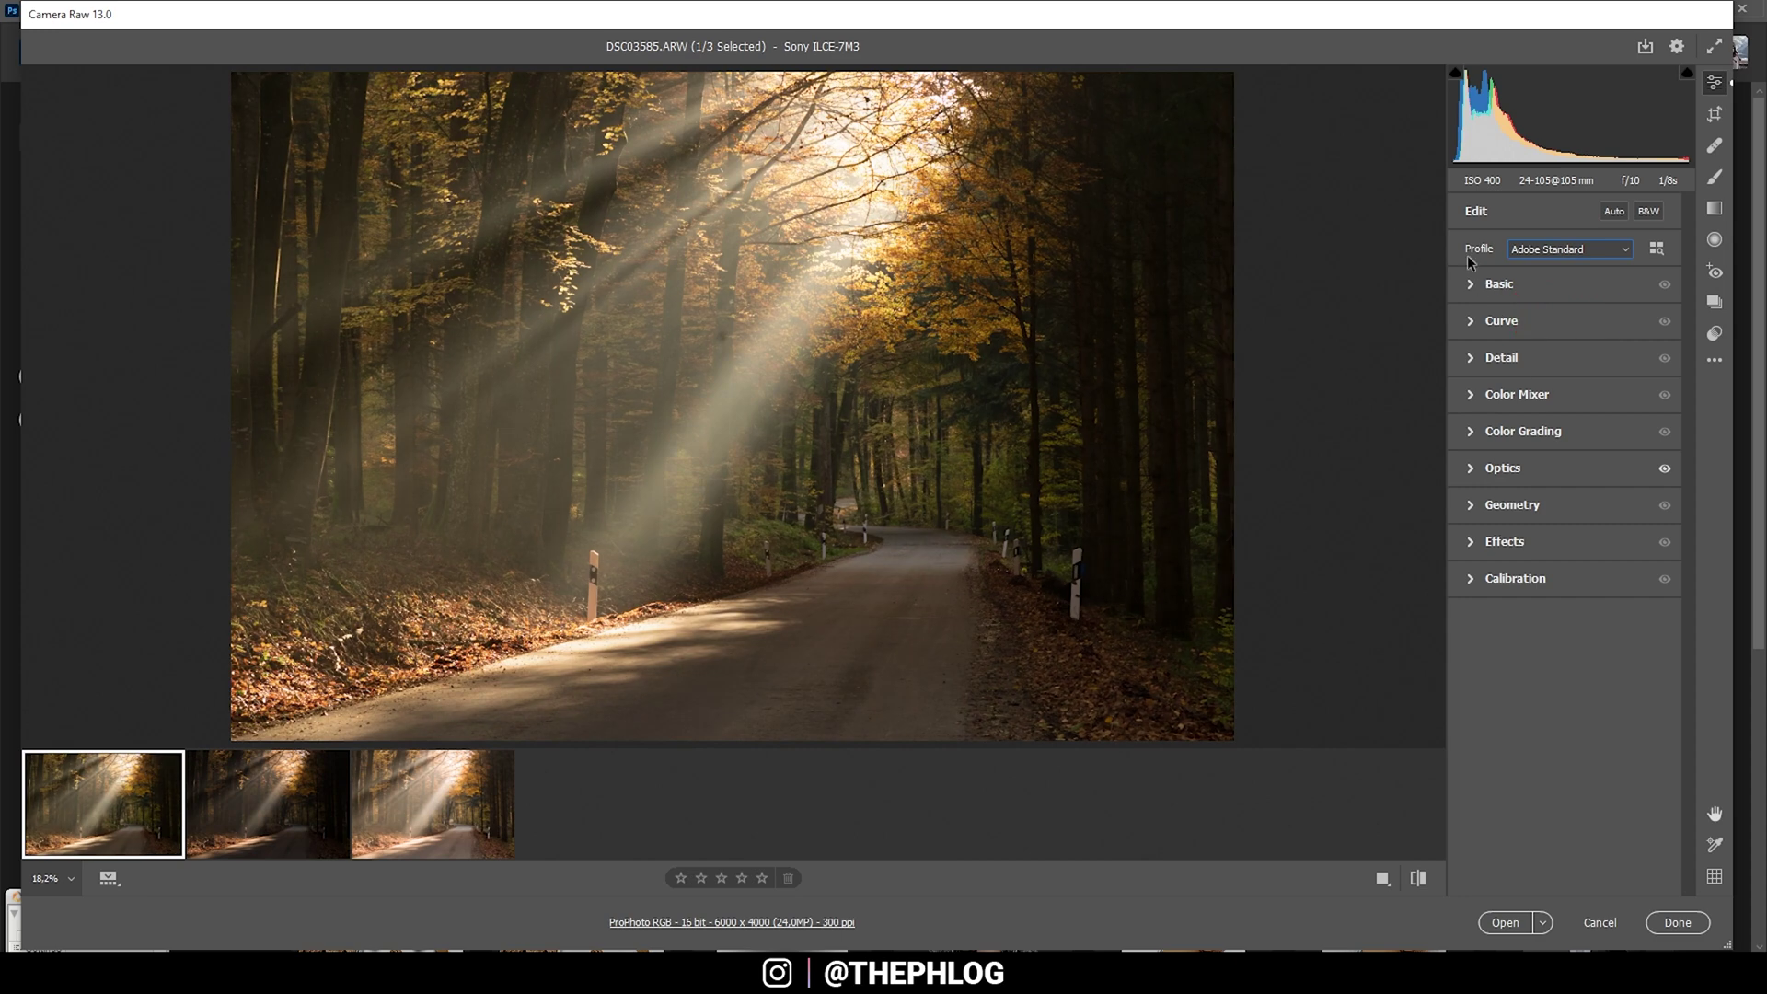
click(1470, 284)
click(1617, 320)
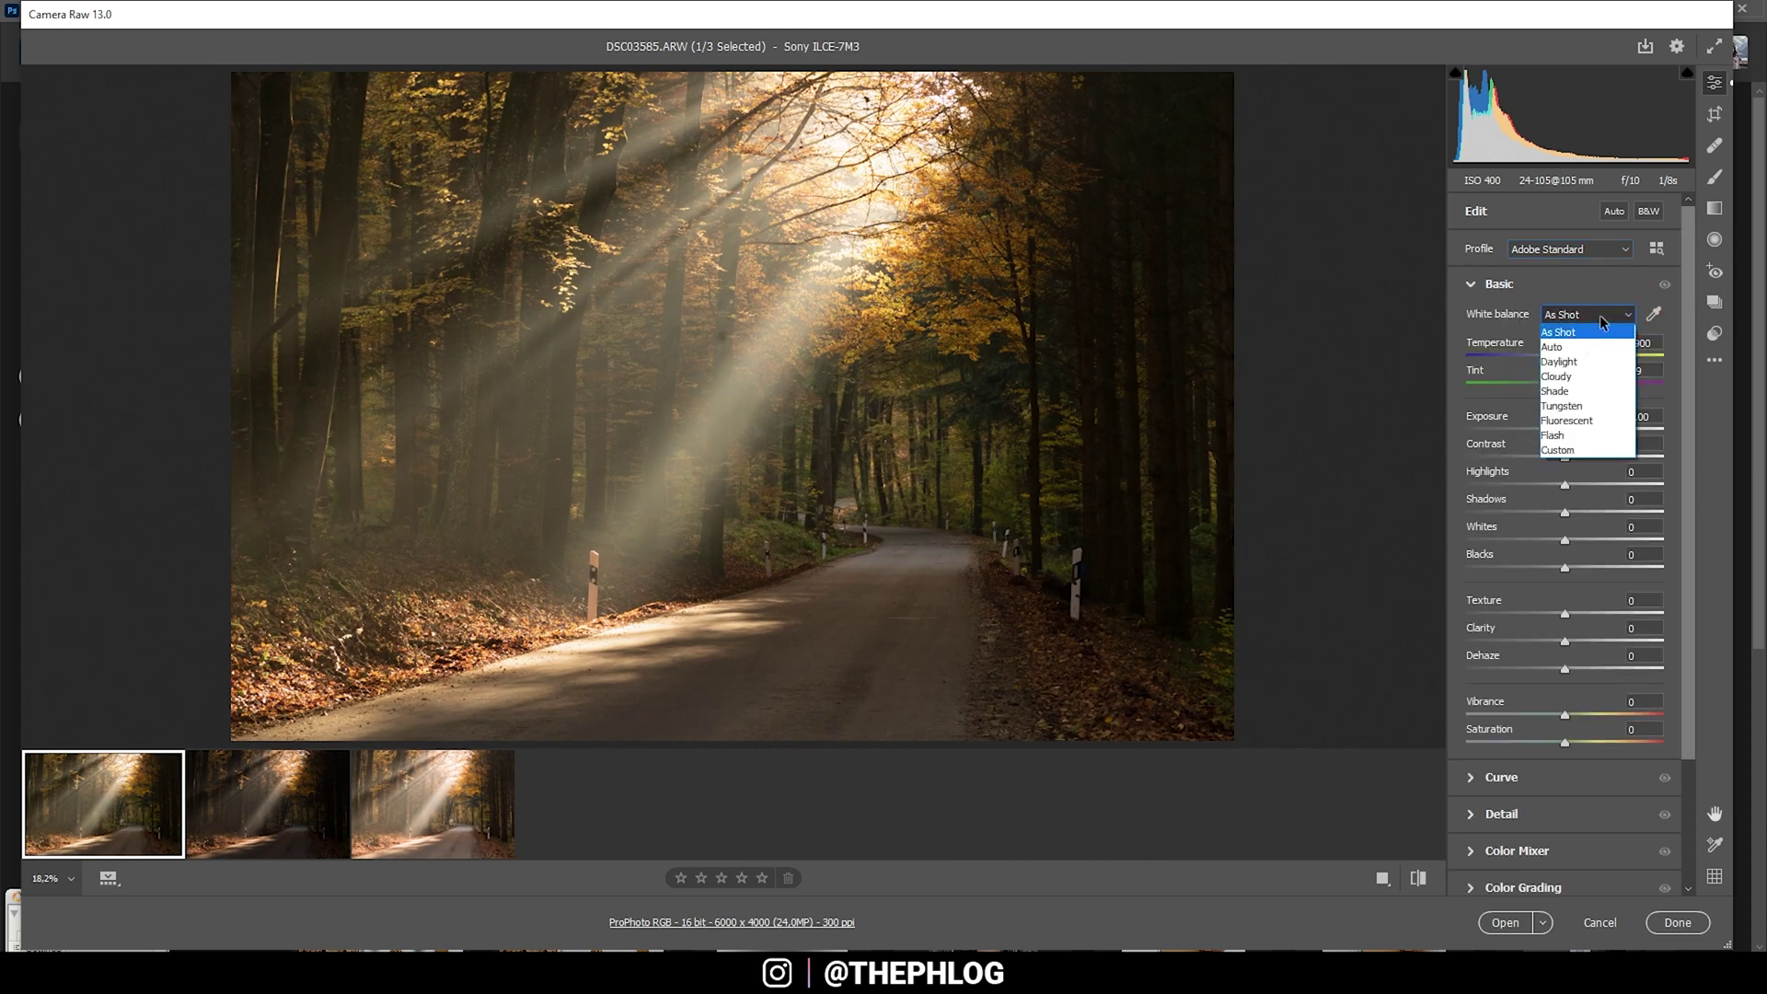
click(1570, 379)
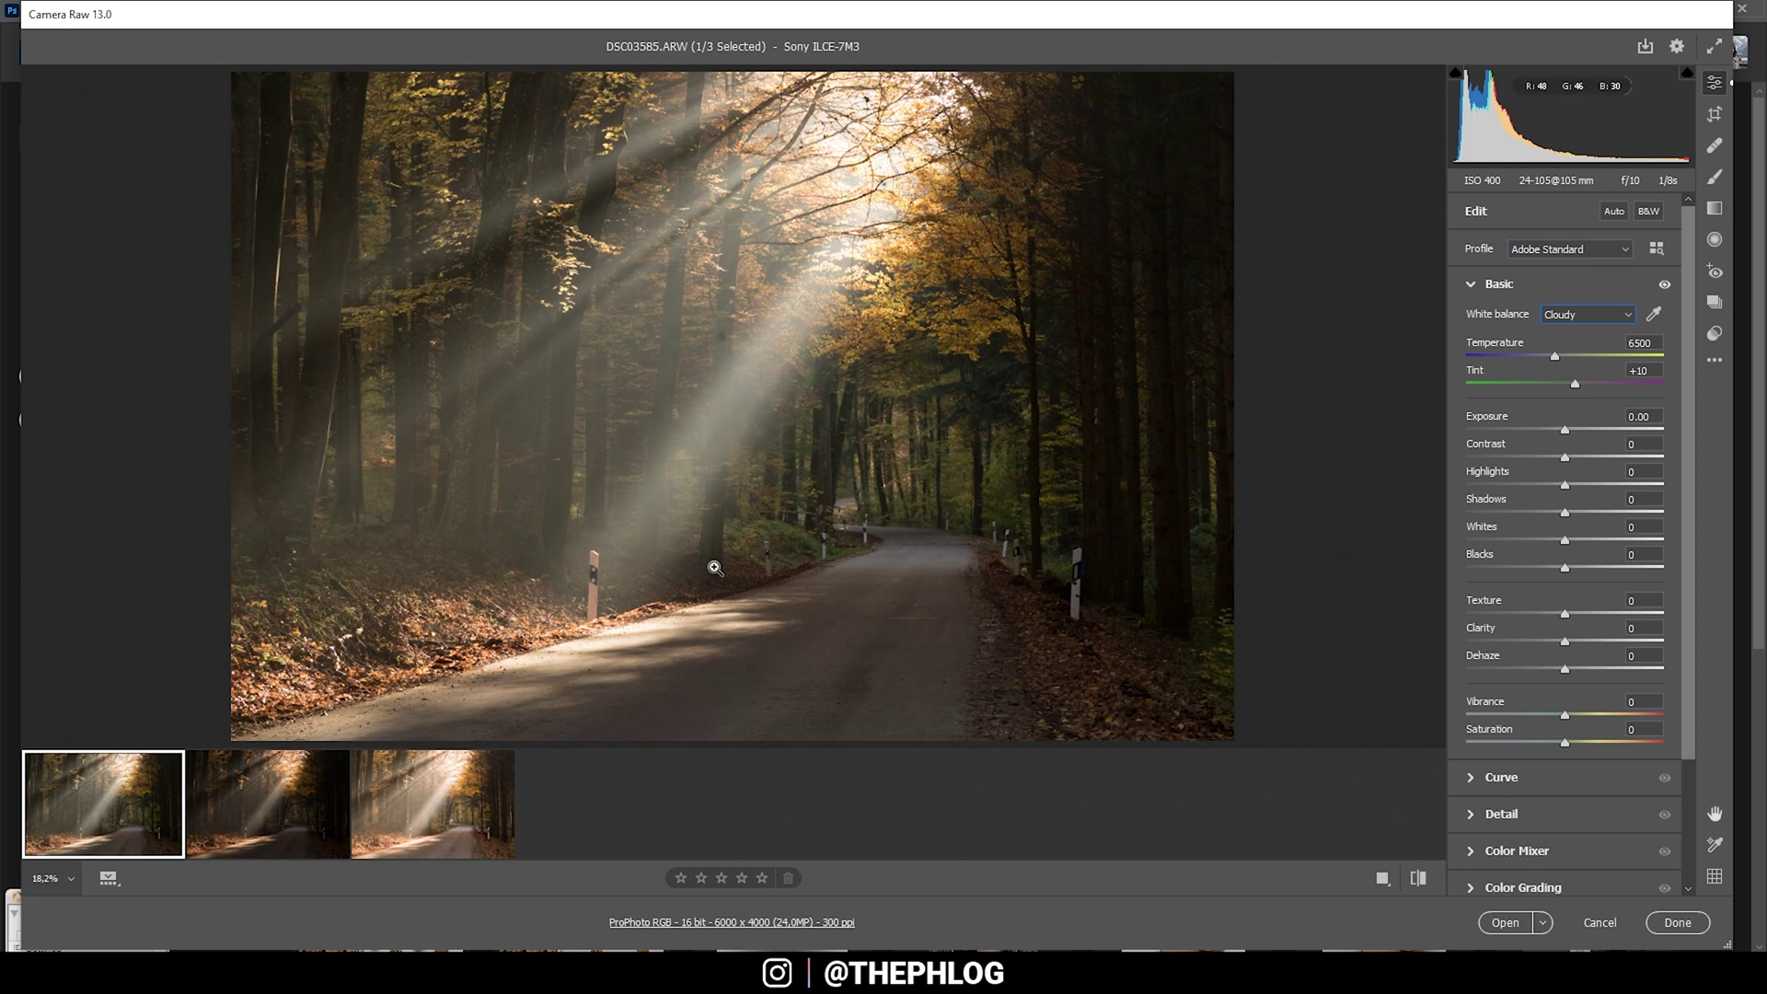
key(backslash)
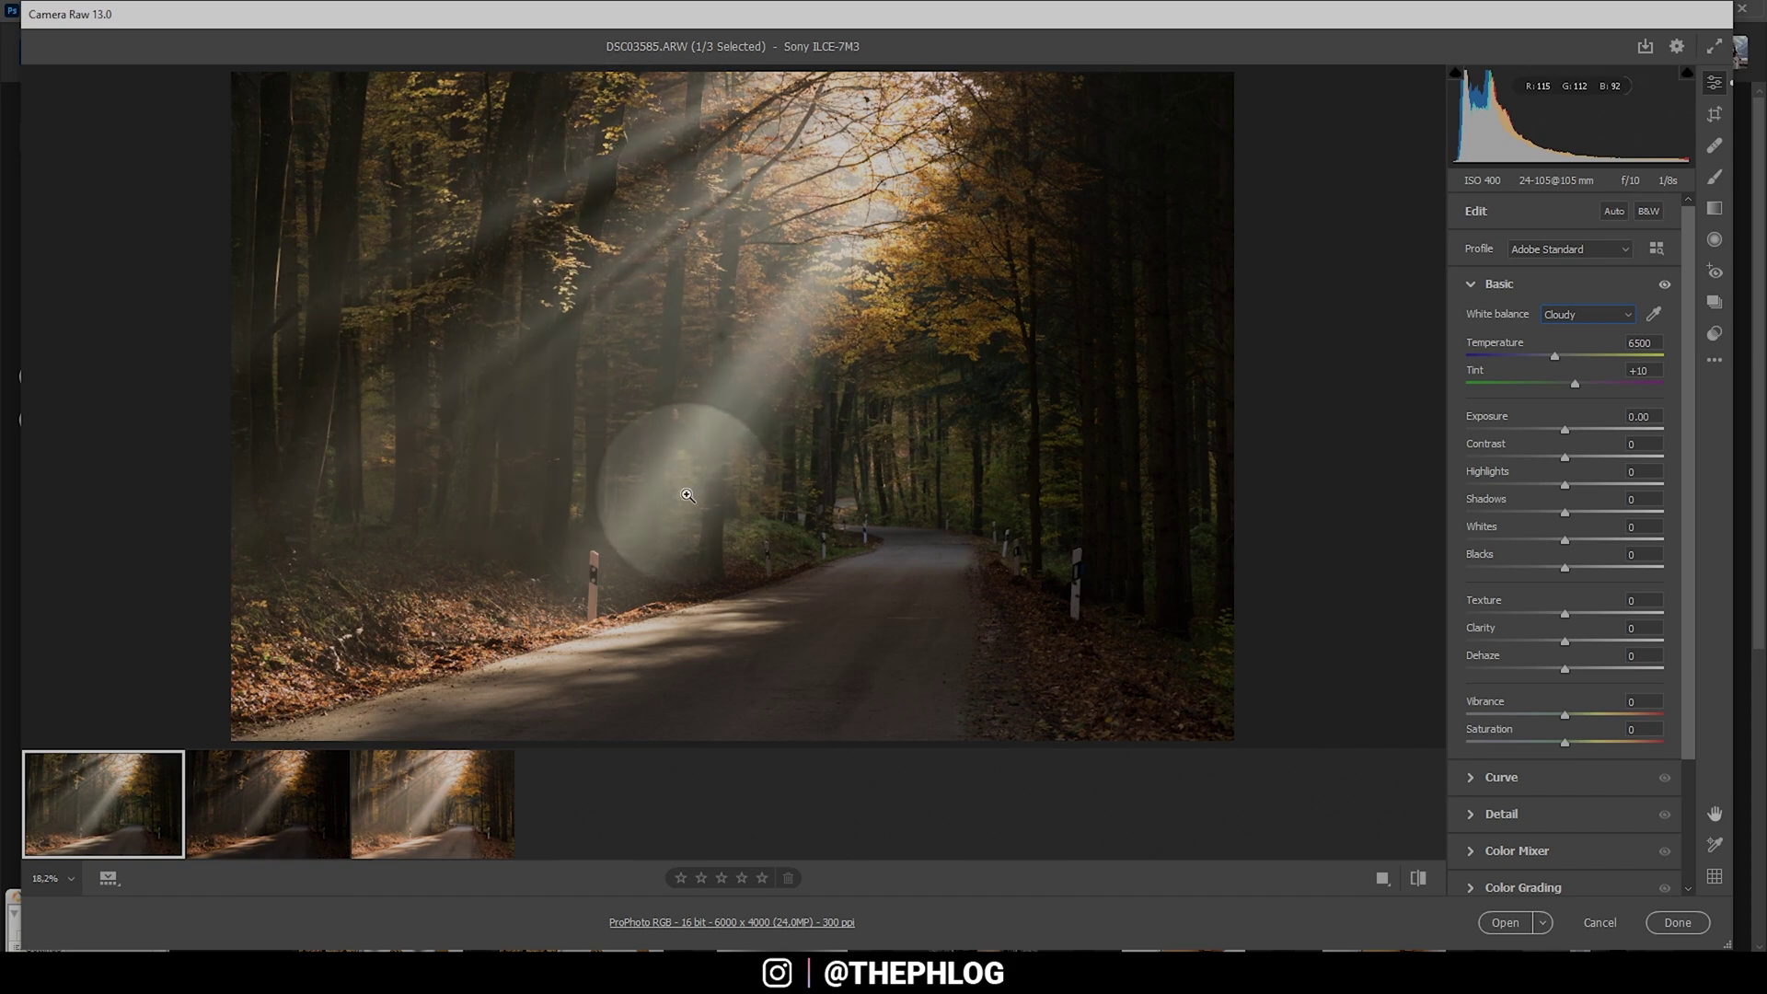
key(backslash)
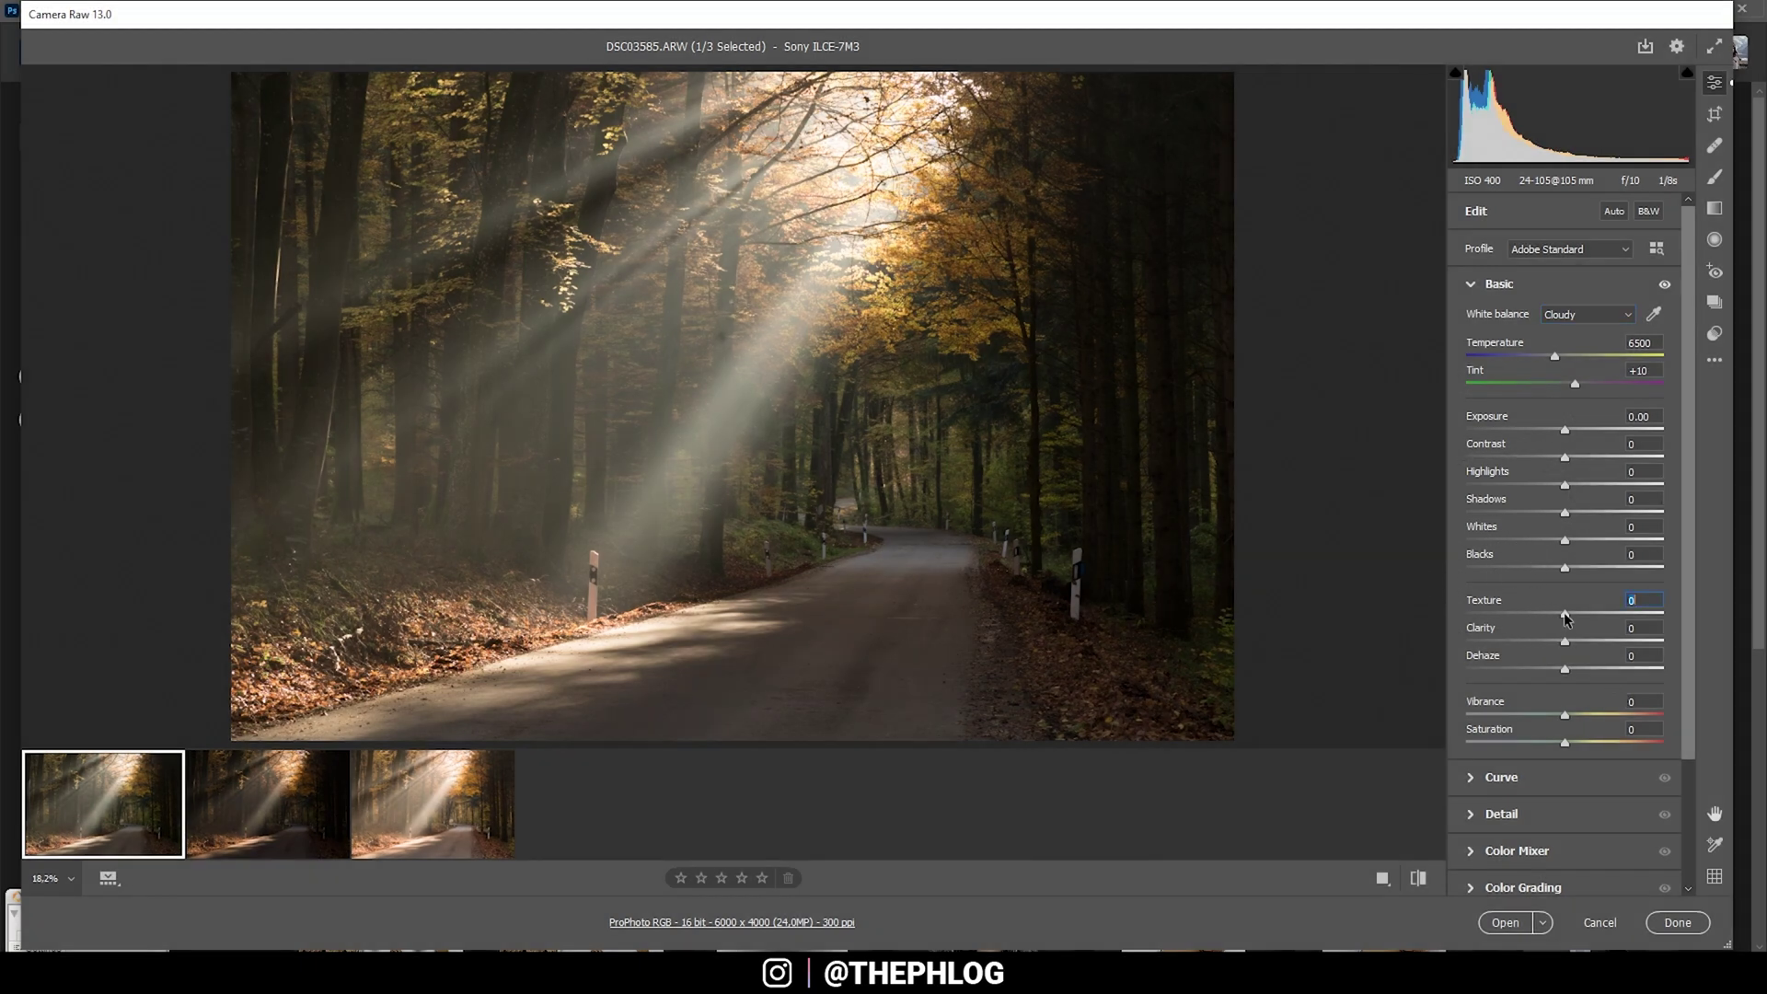
Set Texture to -8, Clarity to +8 and Vibrance to +11, then expand the Color Mixer
drag(1566, 618, 1561, 619)
drag(1565, 642, 1575, 647)
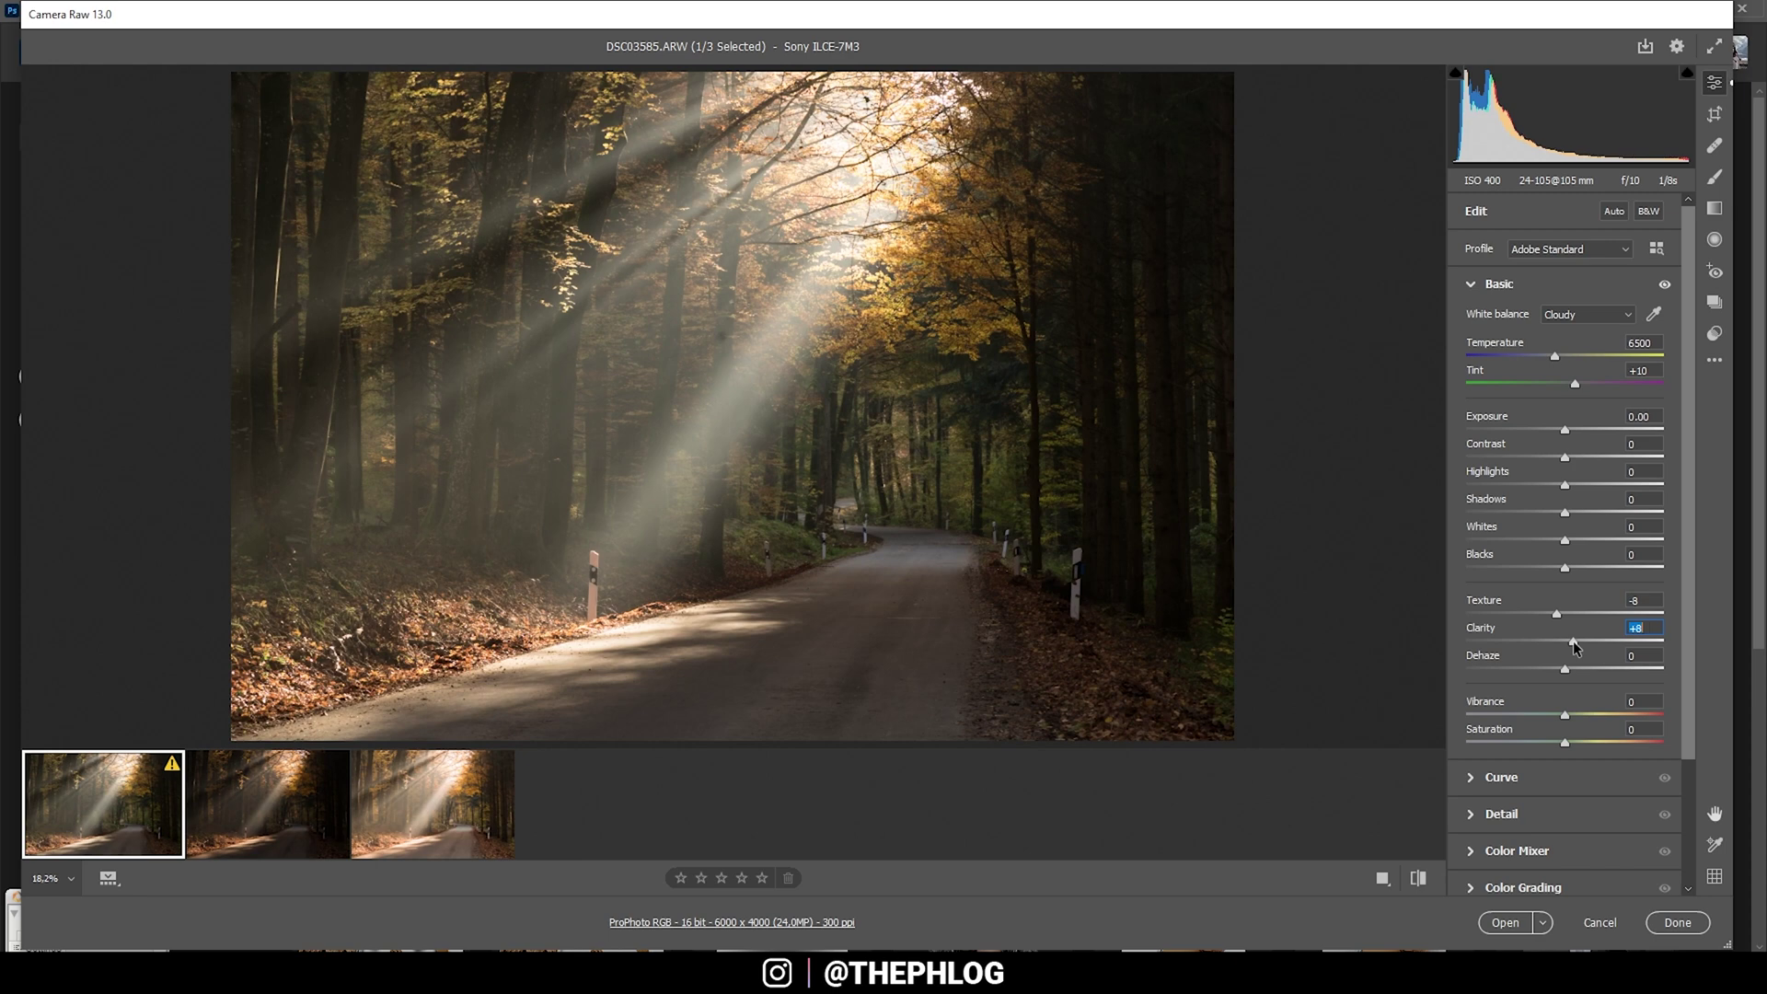
click(1565, 715)
drag(1565, 714, 1575, 718)
key(Down)
key(Down)
scroll(1516, 749, down, 3)
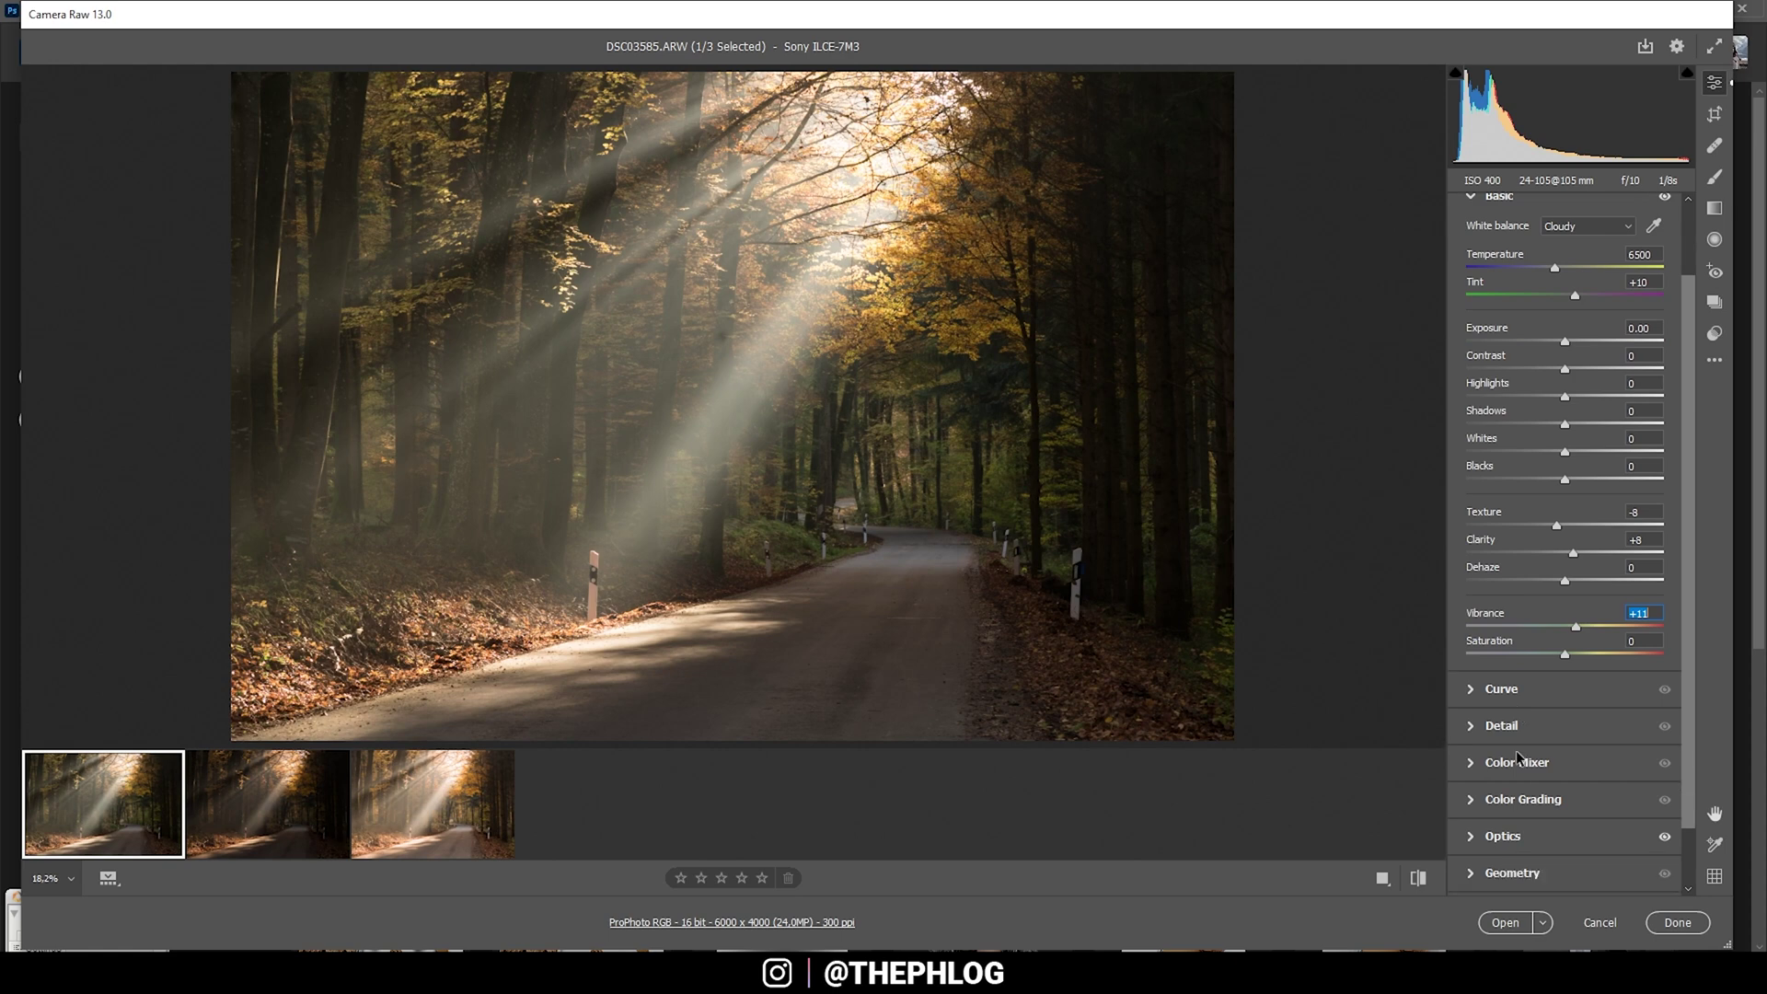
click(1470, 718)
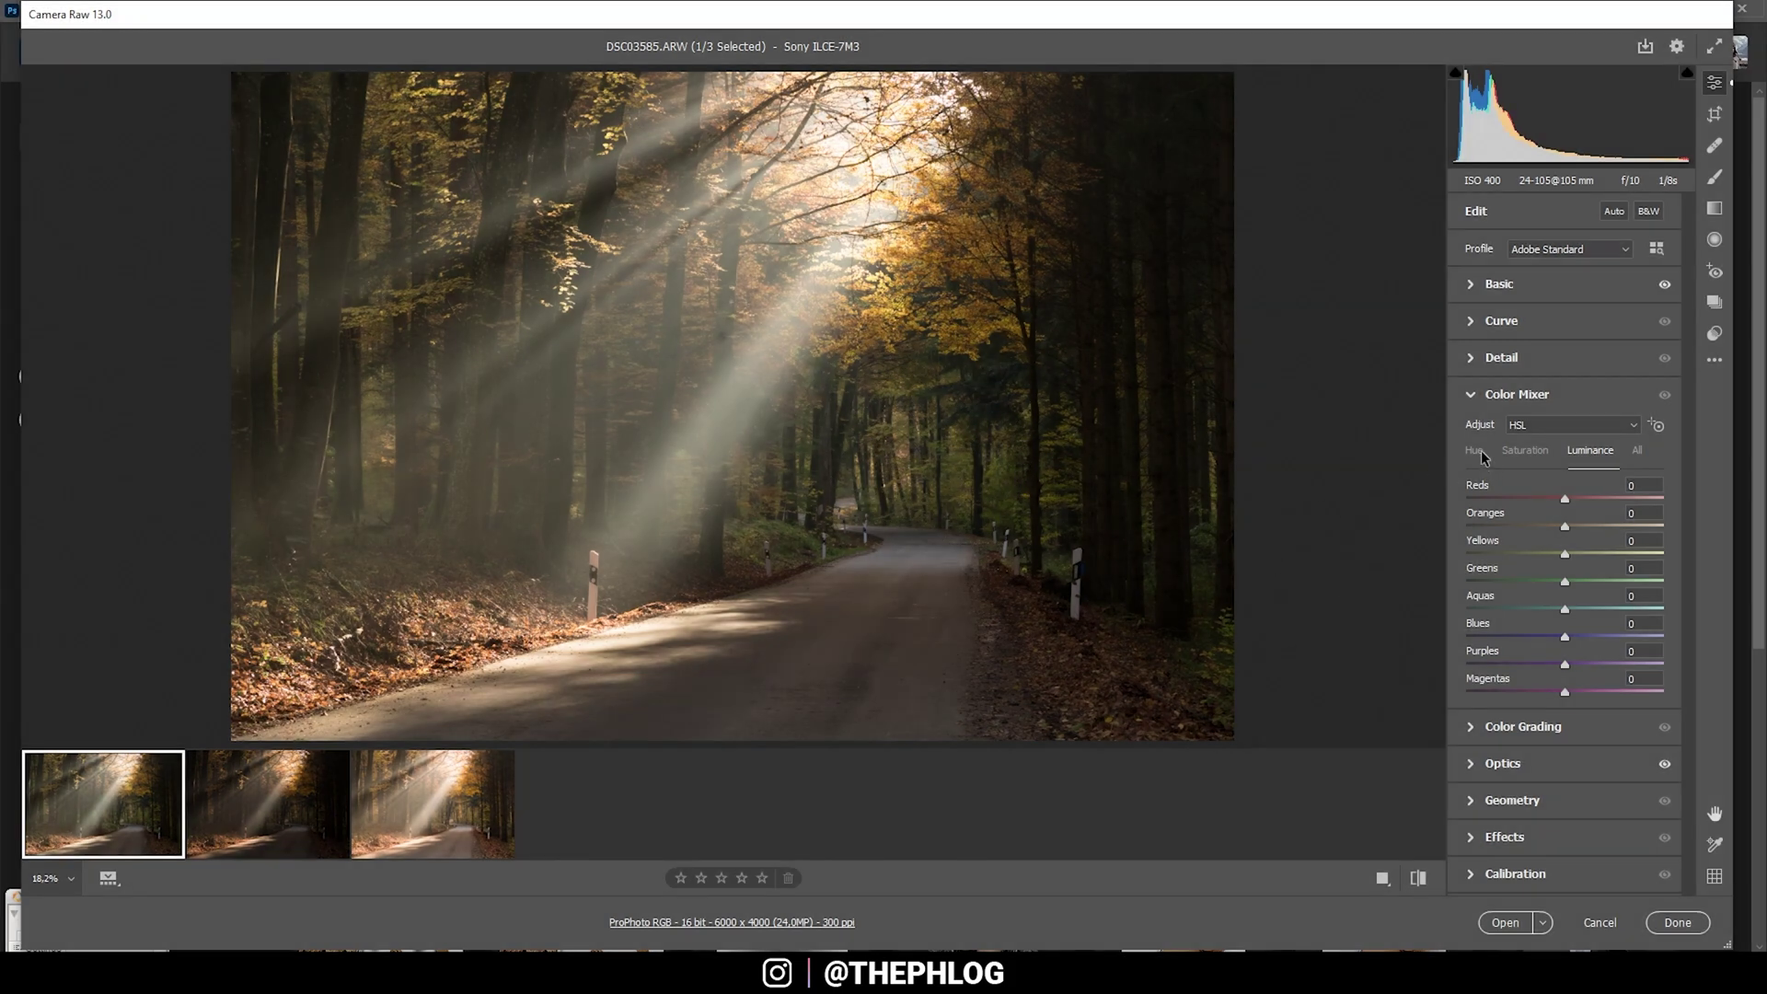
Set the Greens hue to -100 and shift the Yellows hue toward orange
click(1481, 453)
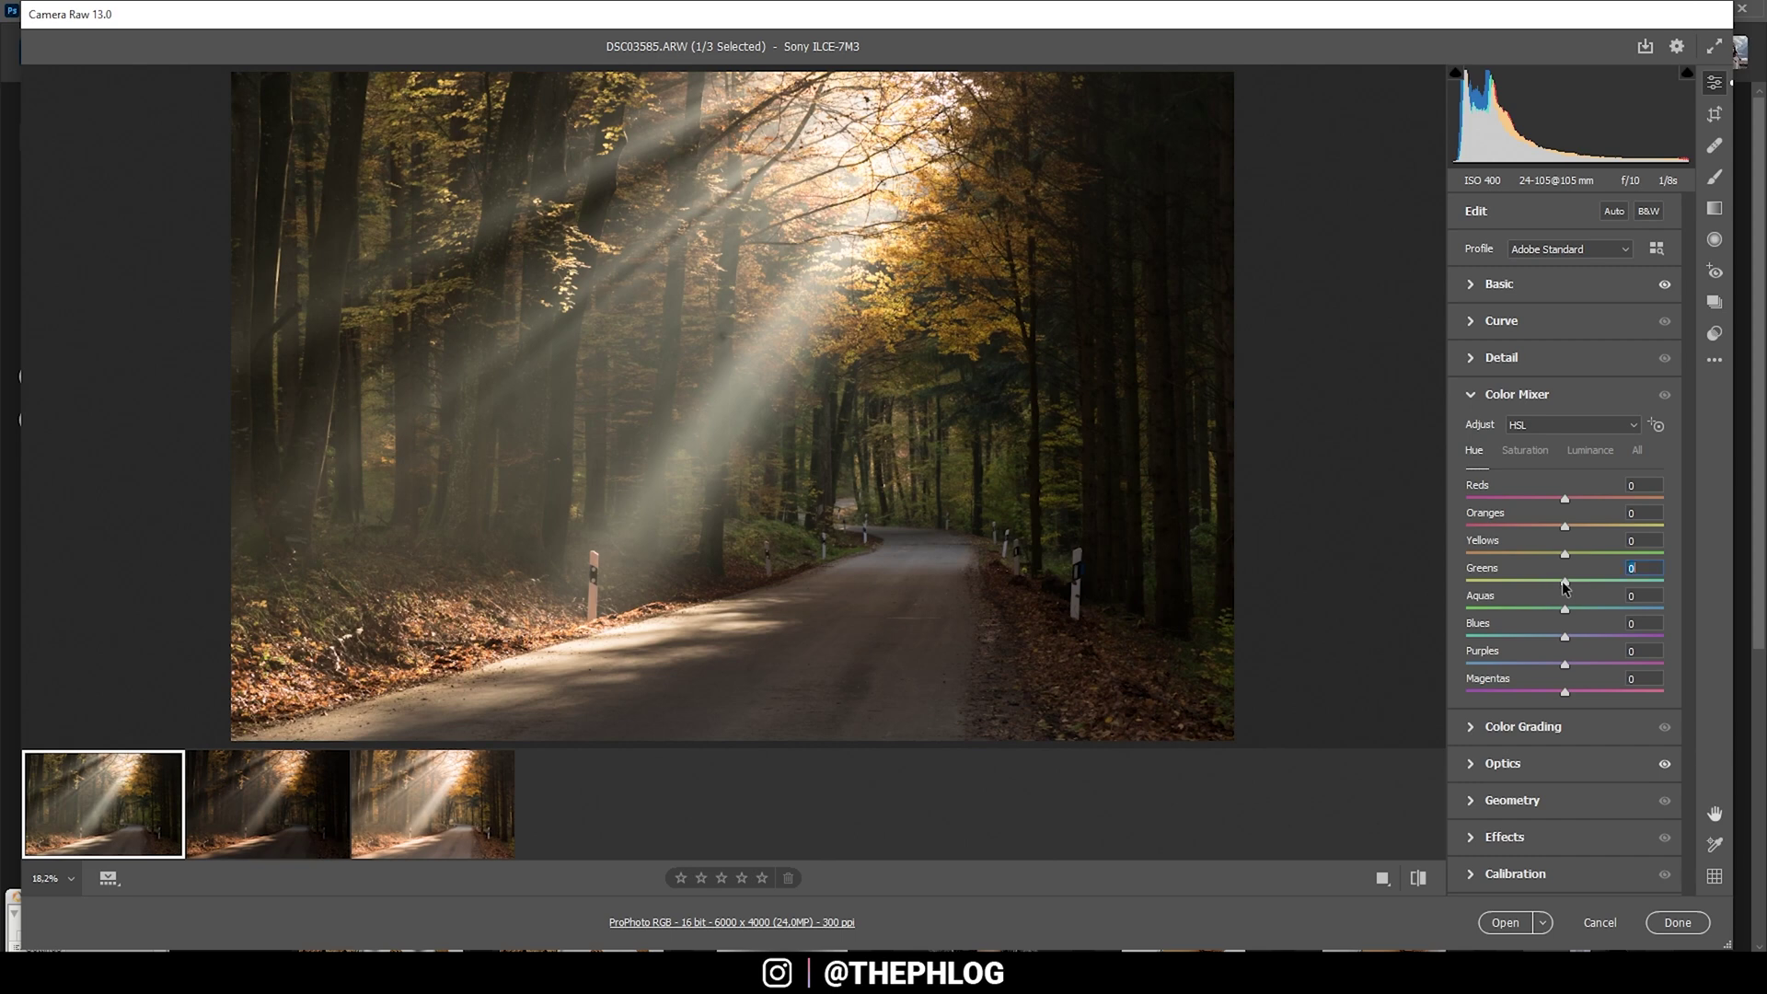
drag(1563, 585, 1372, 589)
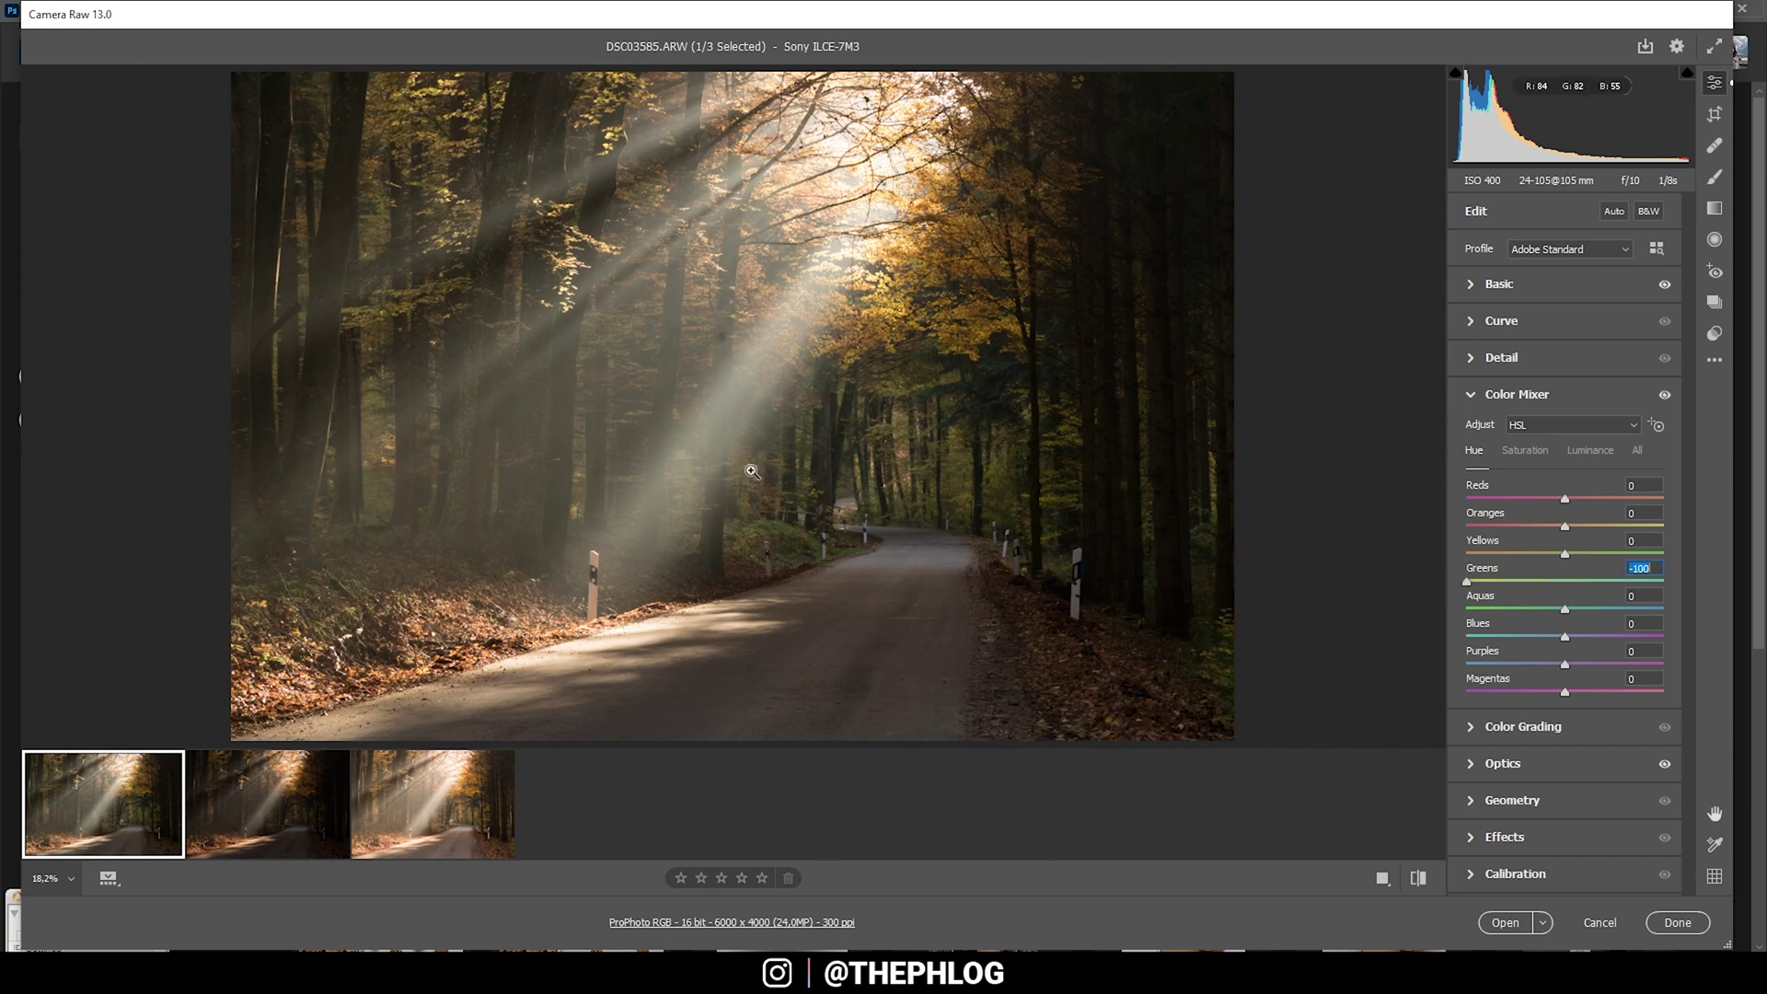
drag(1564, 551, 1555, 556)
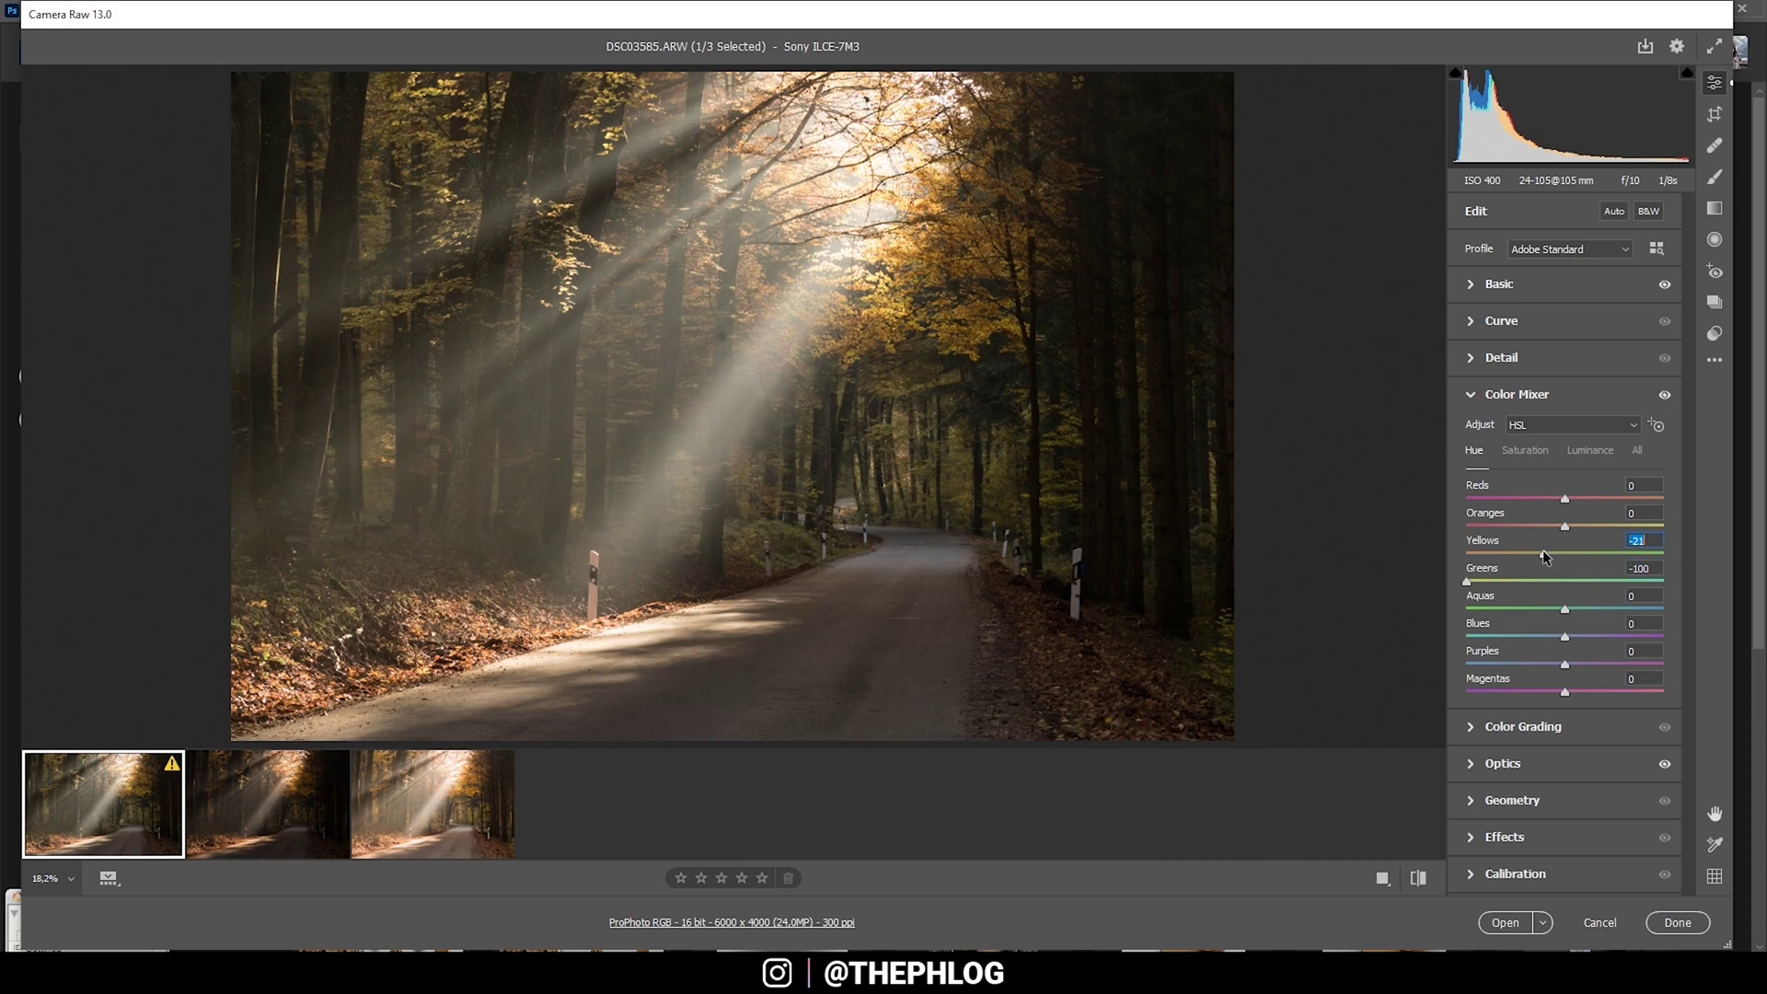
drag(1542, 555, 1526, 555)
Saturate Oranges +21 and Yellows +25; desaturate Greens -43, Aquas -40, Blues -41
click(1524, 451)
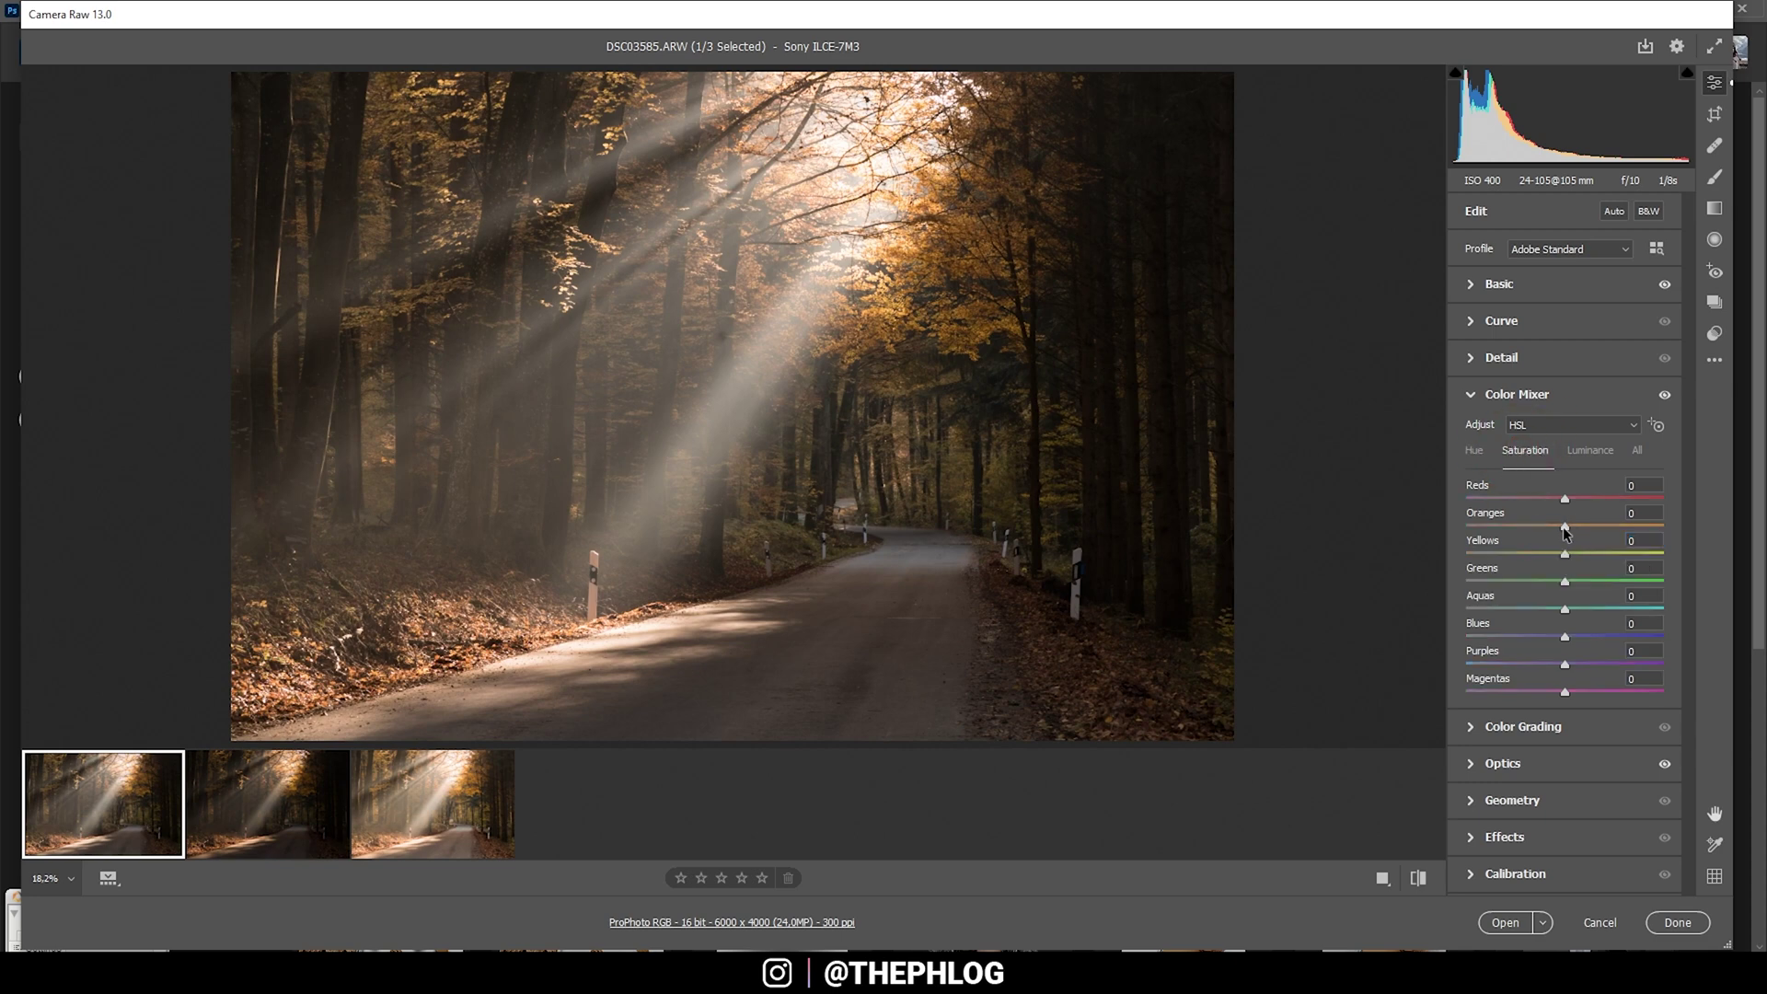
drag(1566, 526, 1575, 526)
drag(1581, 526, 1574, 553)
drag(1575, 556, 1590, 553)
mouse_move(1568, 590)
mouse_down()
mouse_move(1518, 584)
mouse_move(1562, 610)
mouse_up()
drag(1537, 604, 1527, 637)
In Color Grading, tint the highlights warm orange at saturation 23
click(1528, 727)
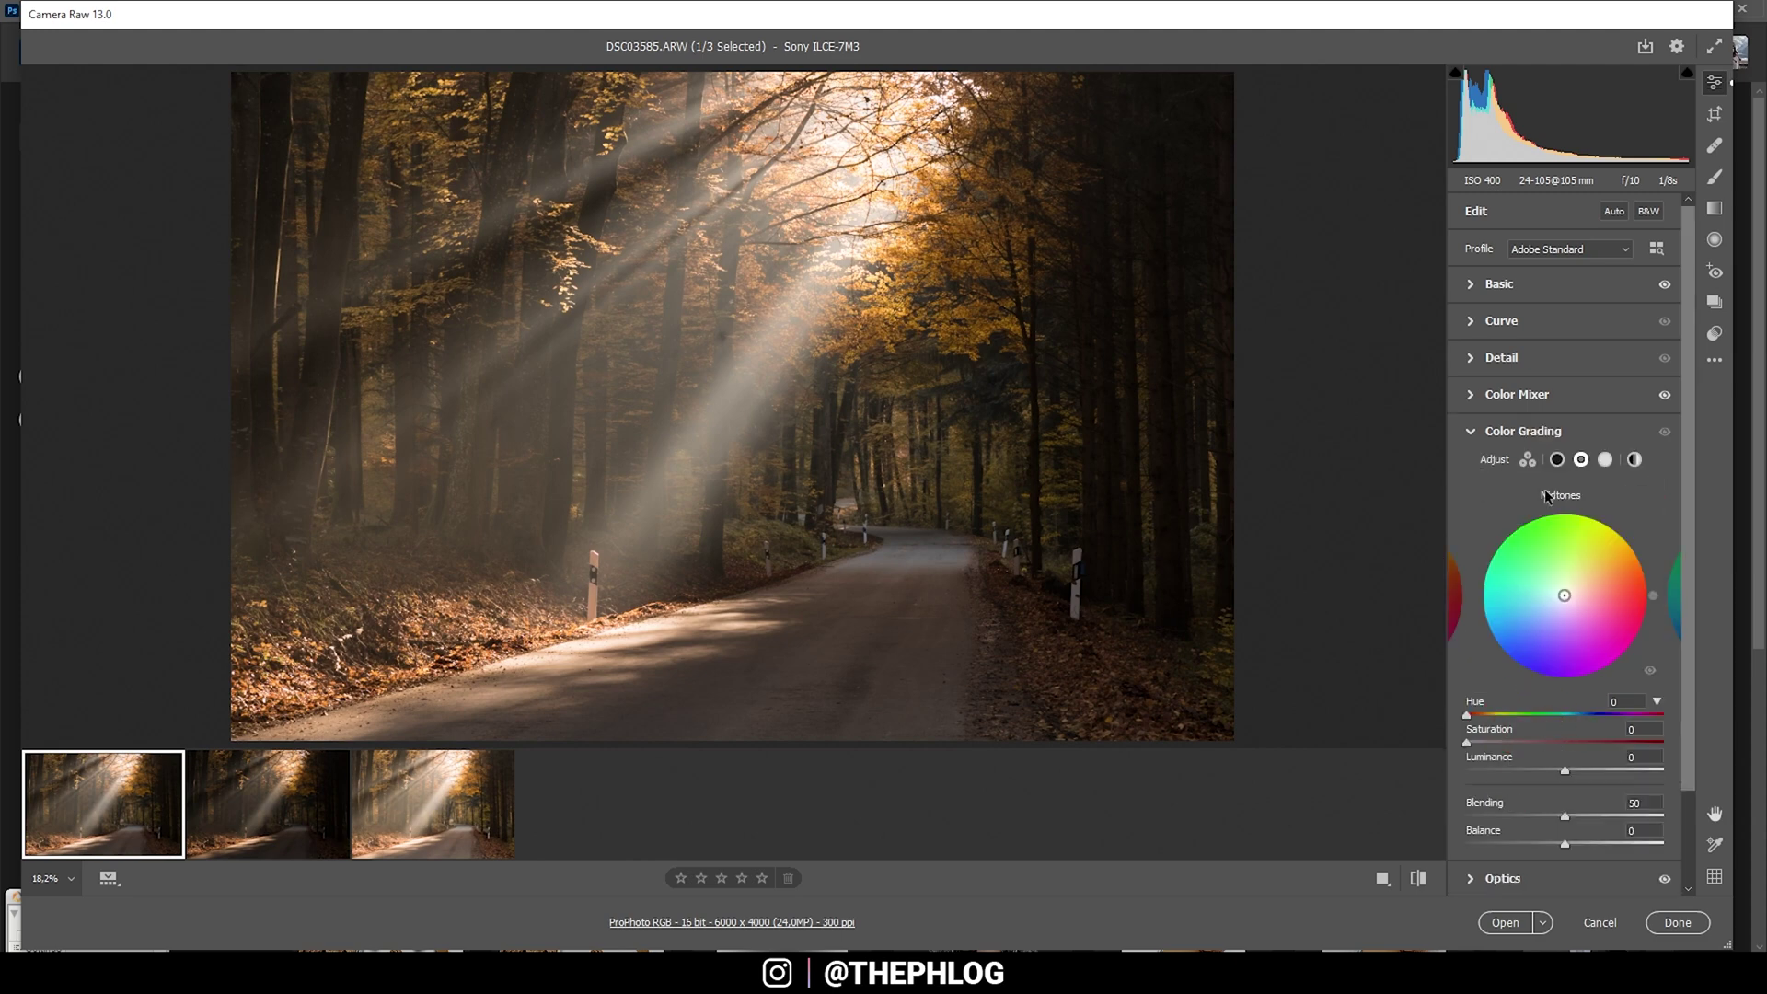
click(1605, 460)
drag(1566, 597, 1593, 569)
click(1557, 742)
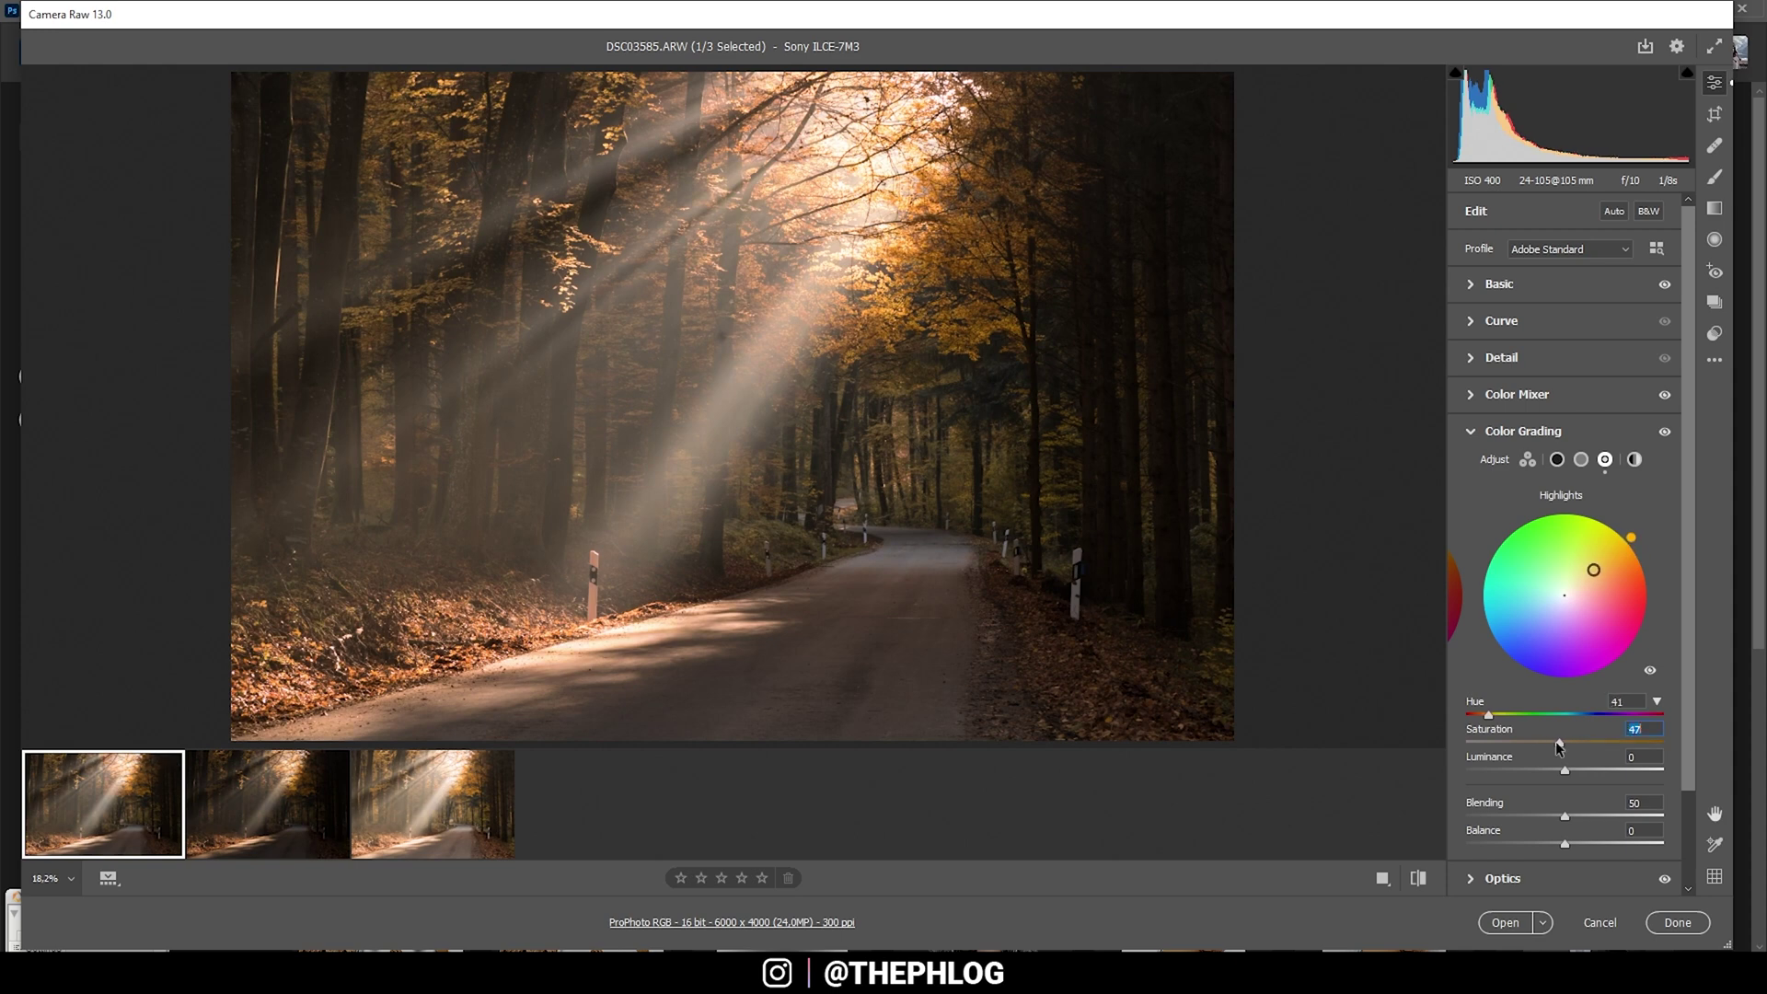
drag(1555, 742, 1500, 750)
Tint the midtones orange at hue 46 with saturation 8
click(1581, 459)
drag(1564, 599, 1584, 574)
drag(1526, 738, 1480, 738)
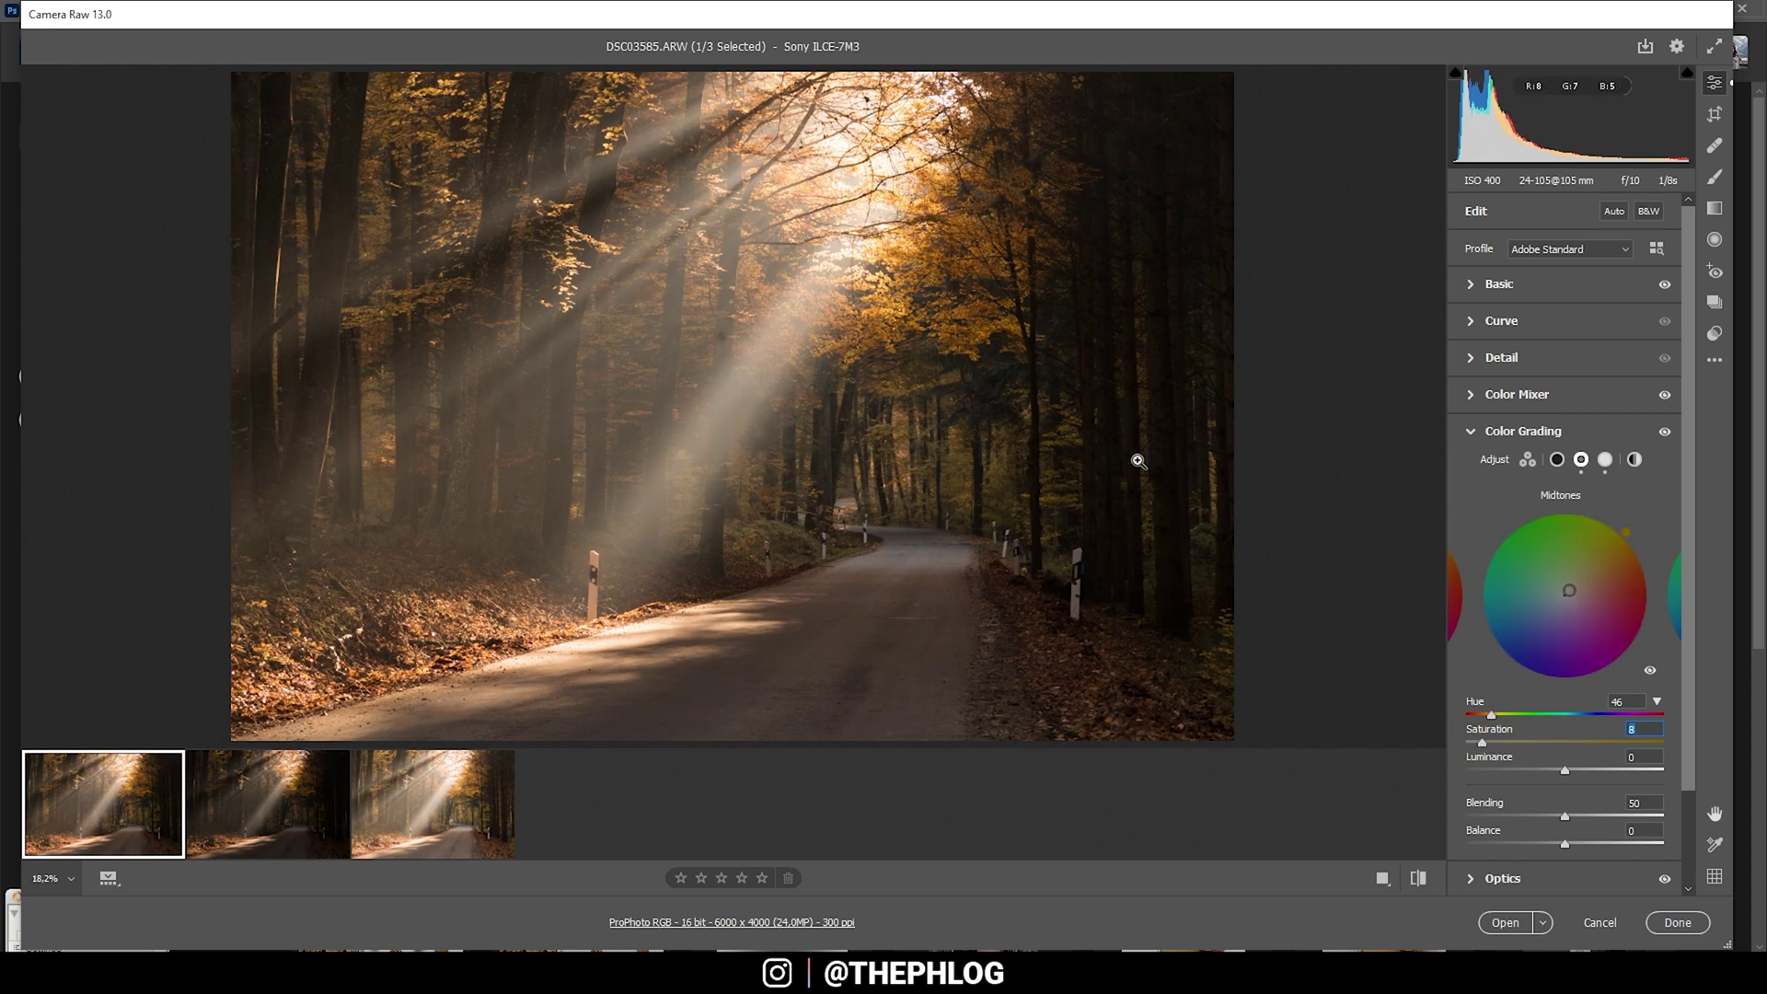
click(1476, 356)
Set Sharpening to 56, Radius 0.5, Detail 100 and Masking 86
drag(1519, 402, 1397, 432)
drag(1516, 457, 1666, 457)
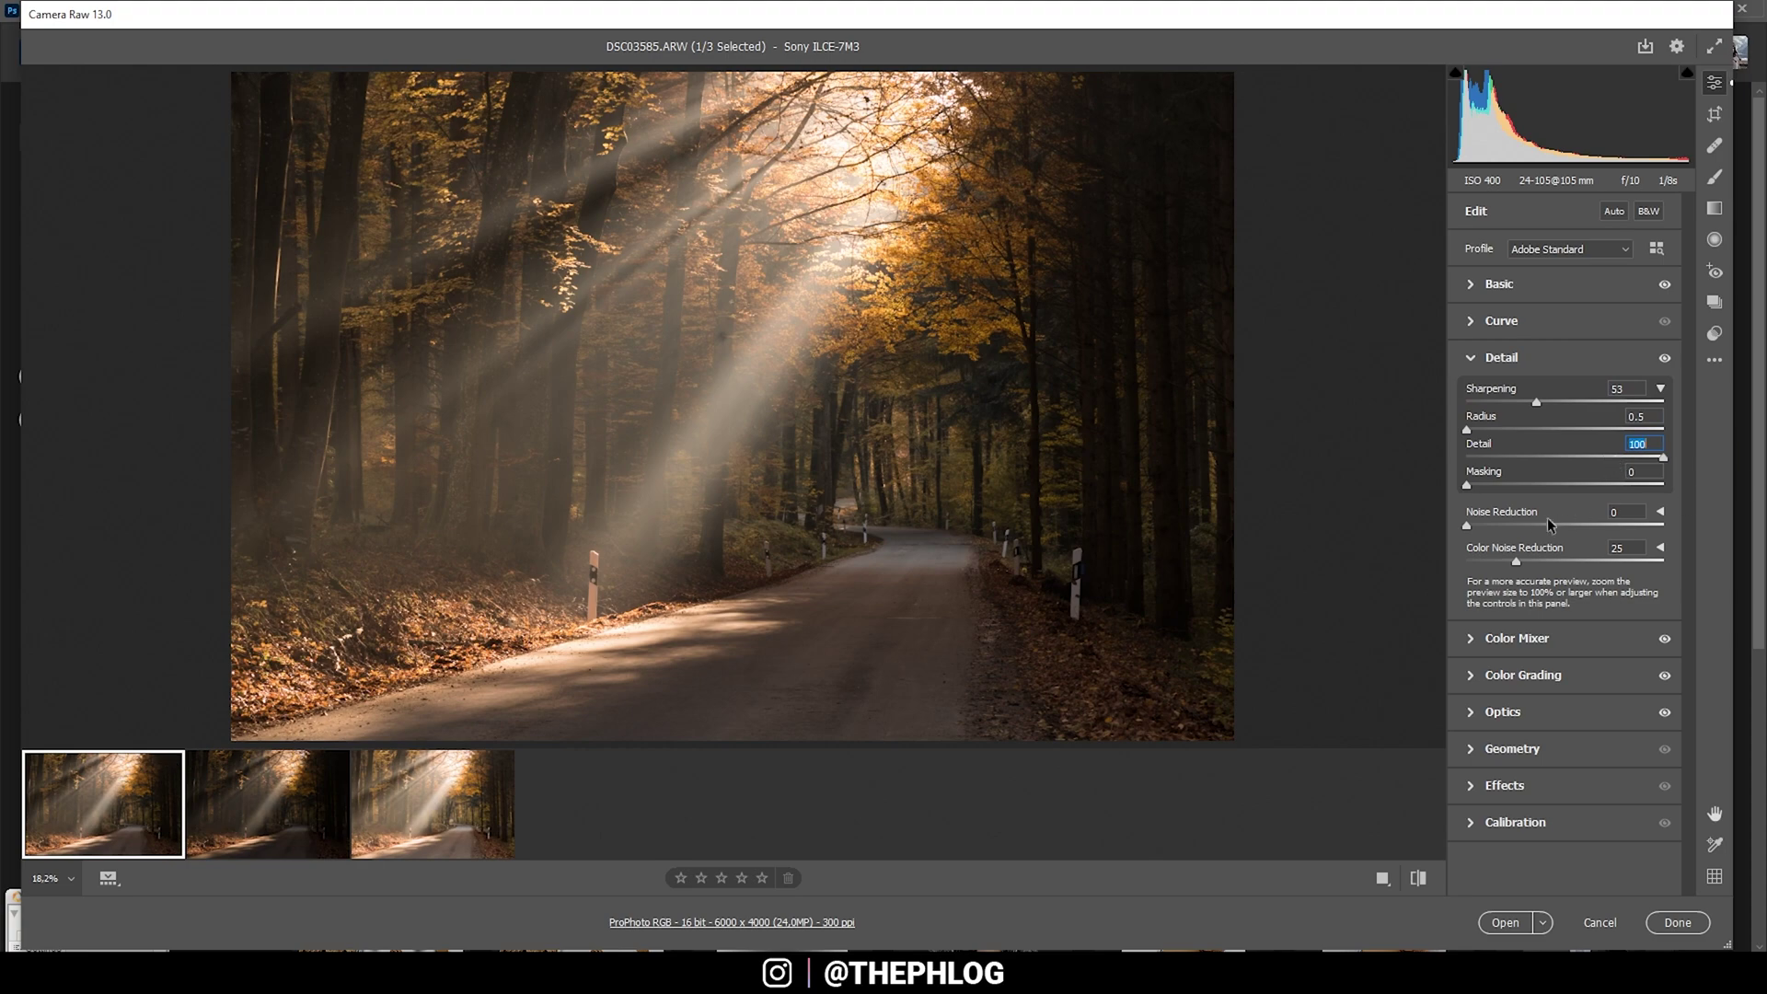
drag(1498, 486, 1610, 493)
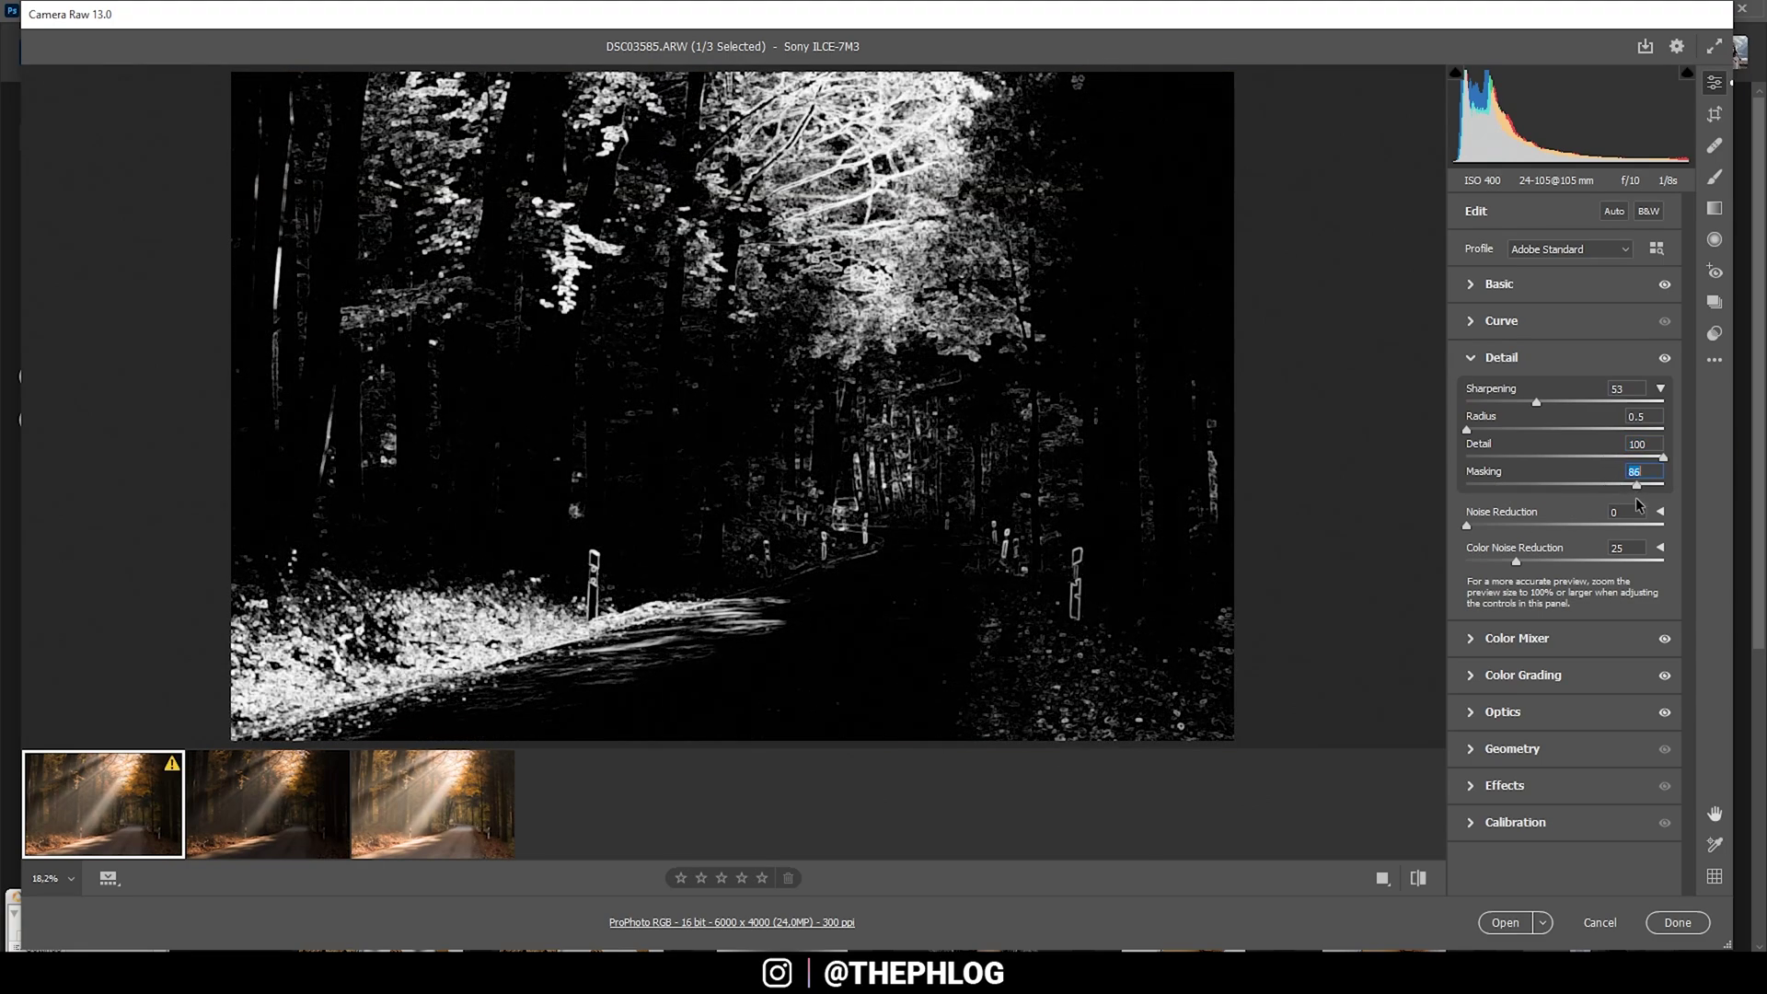
key(shift+Tab)
key(shift+Tab)
key(shift+Tab)
key(Up)
key(Up)
key(Up)
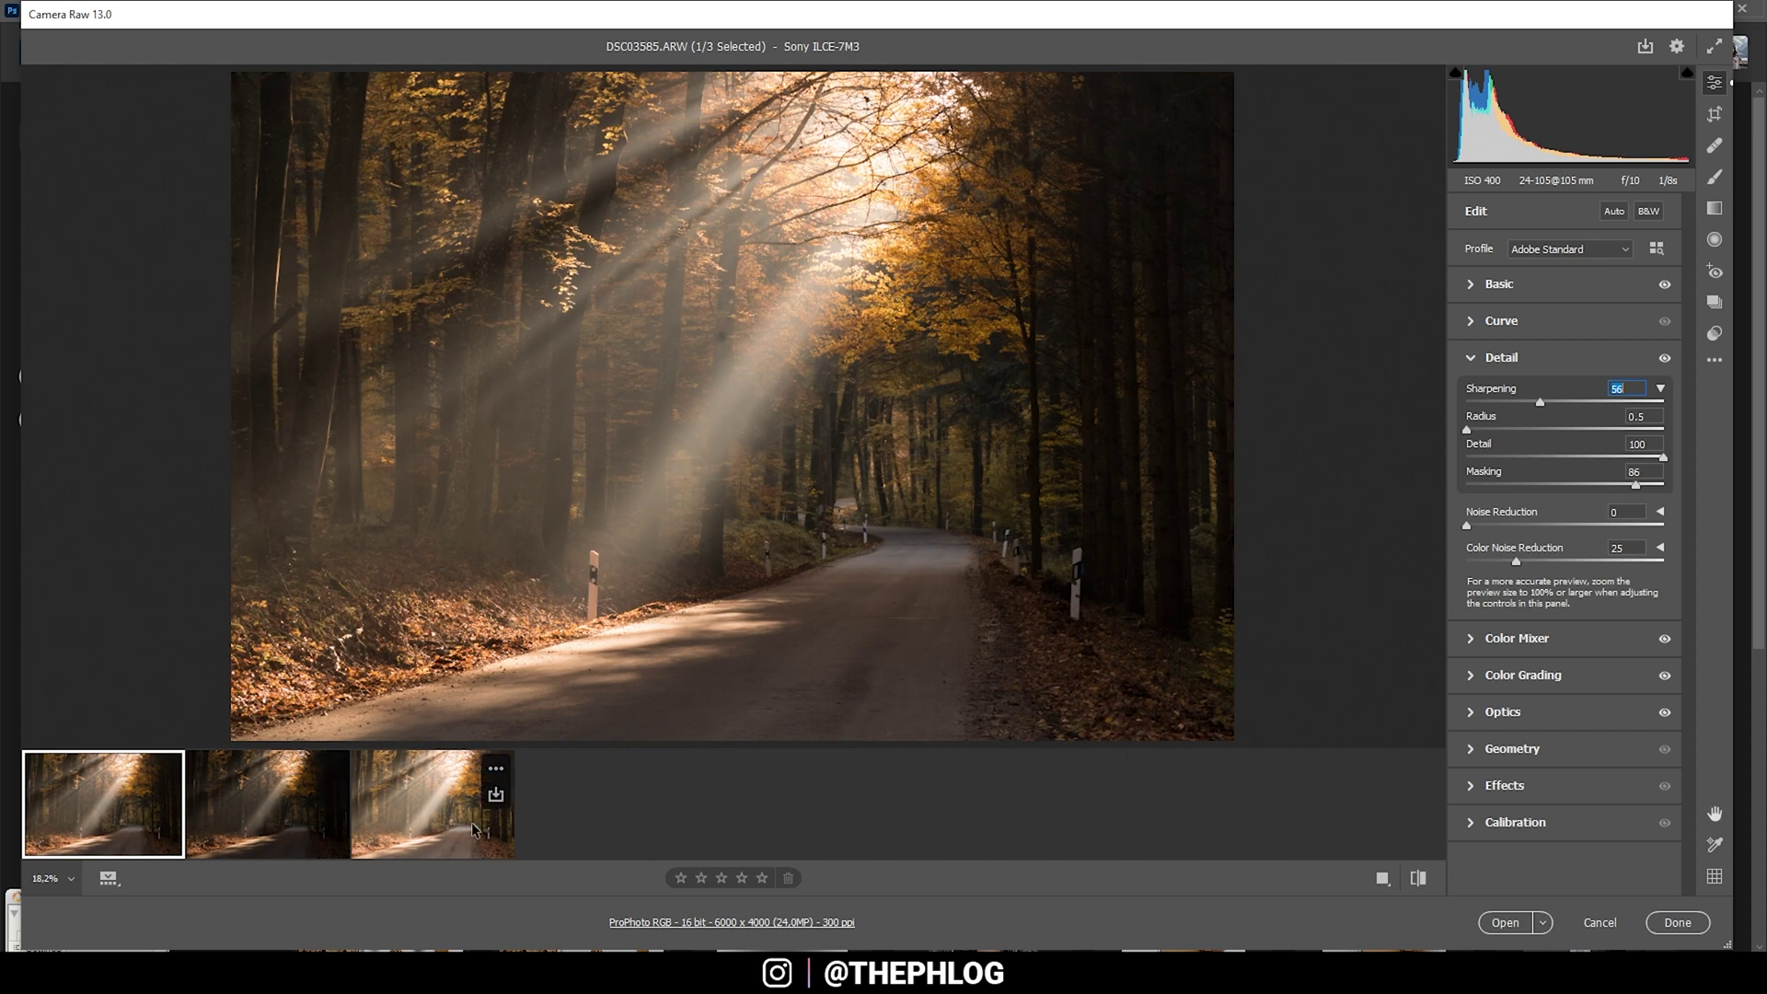
key(shift)
Sync all settings via Check All across the three exposures and open them in Photoshop
shift+click(395, 810)
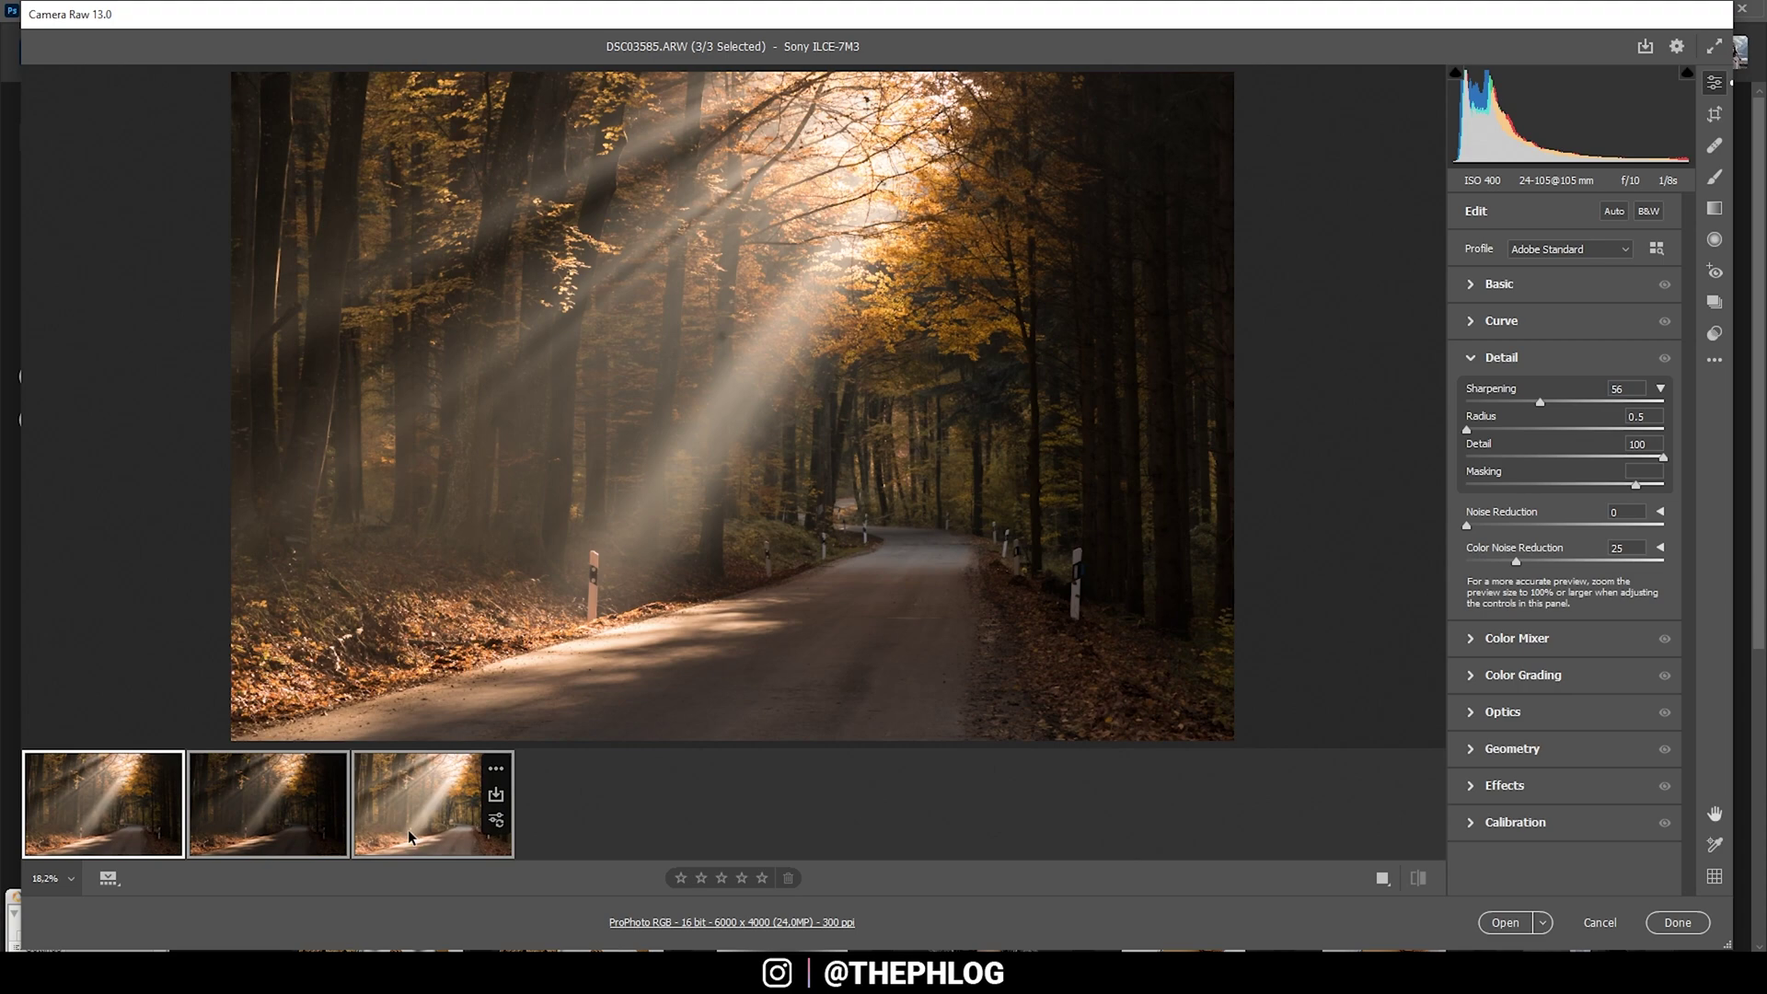
right_click(409, 830)
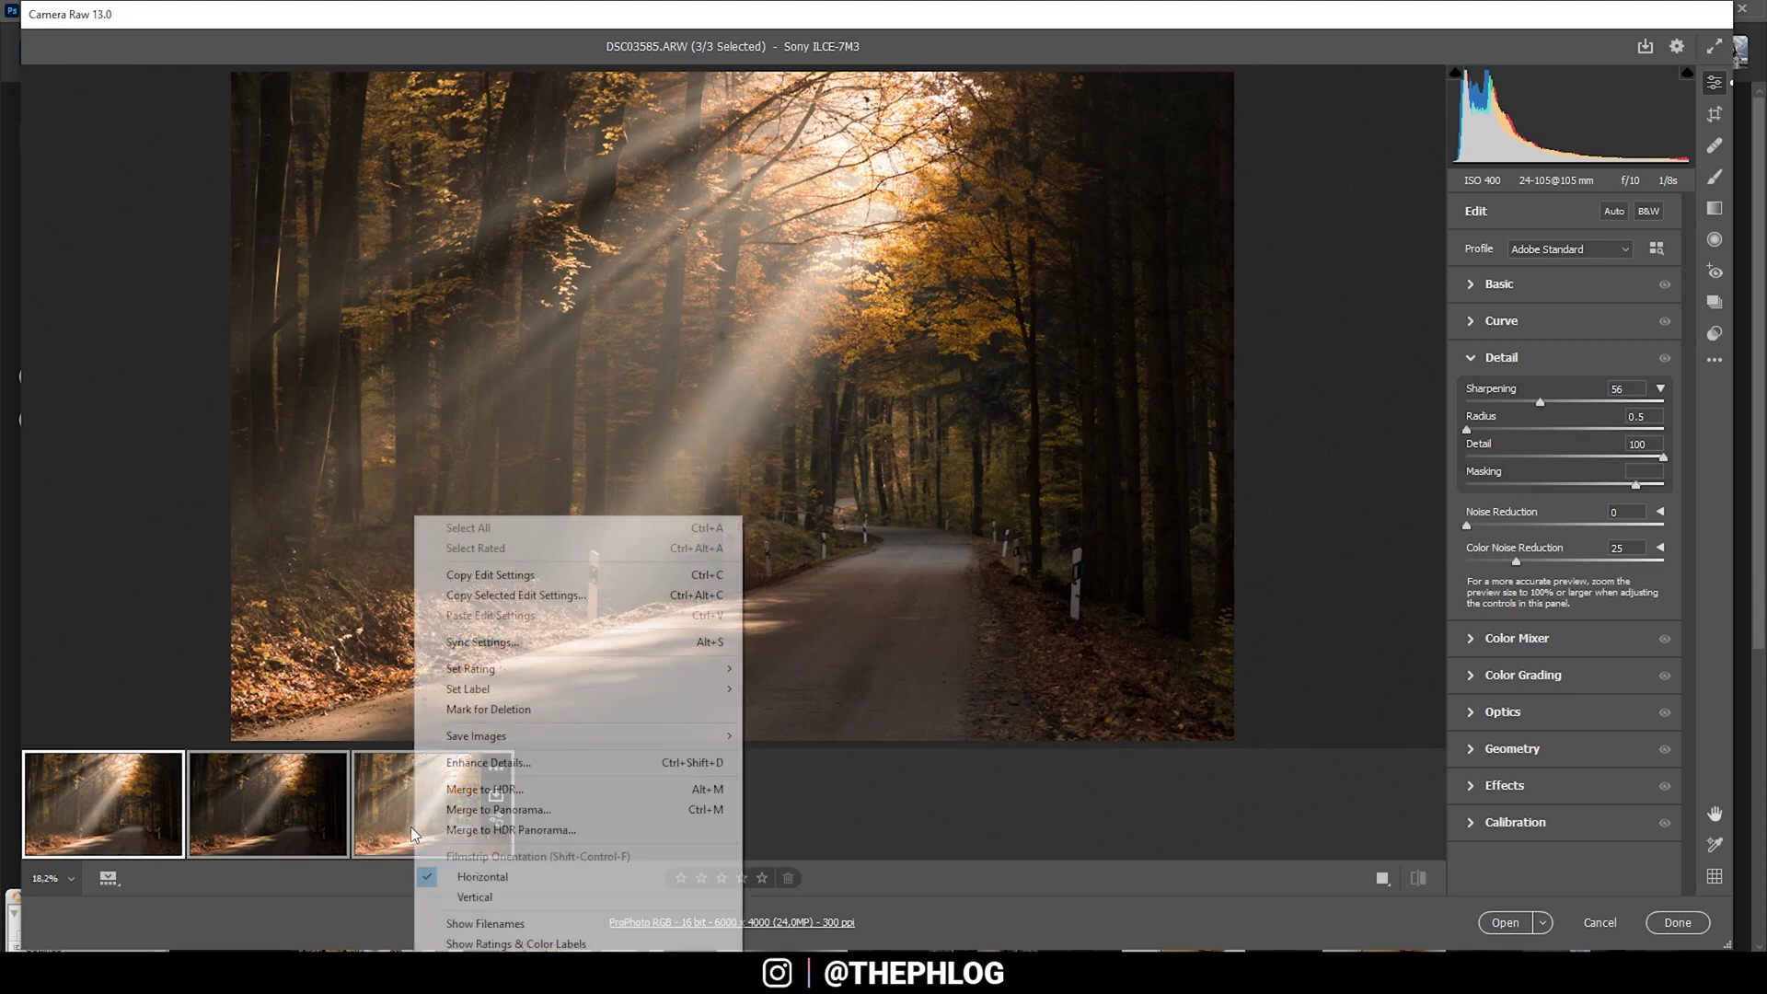
click(519, 644)
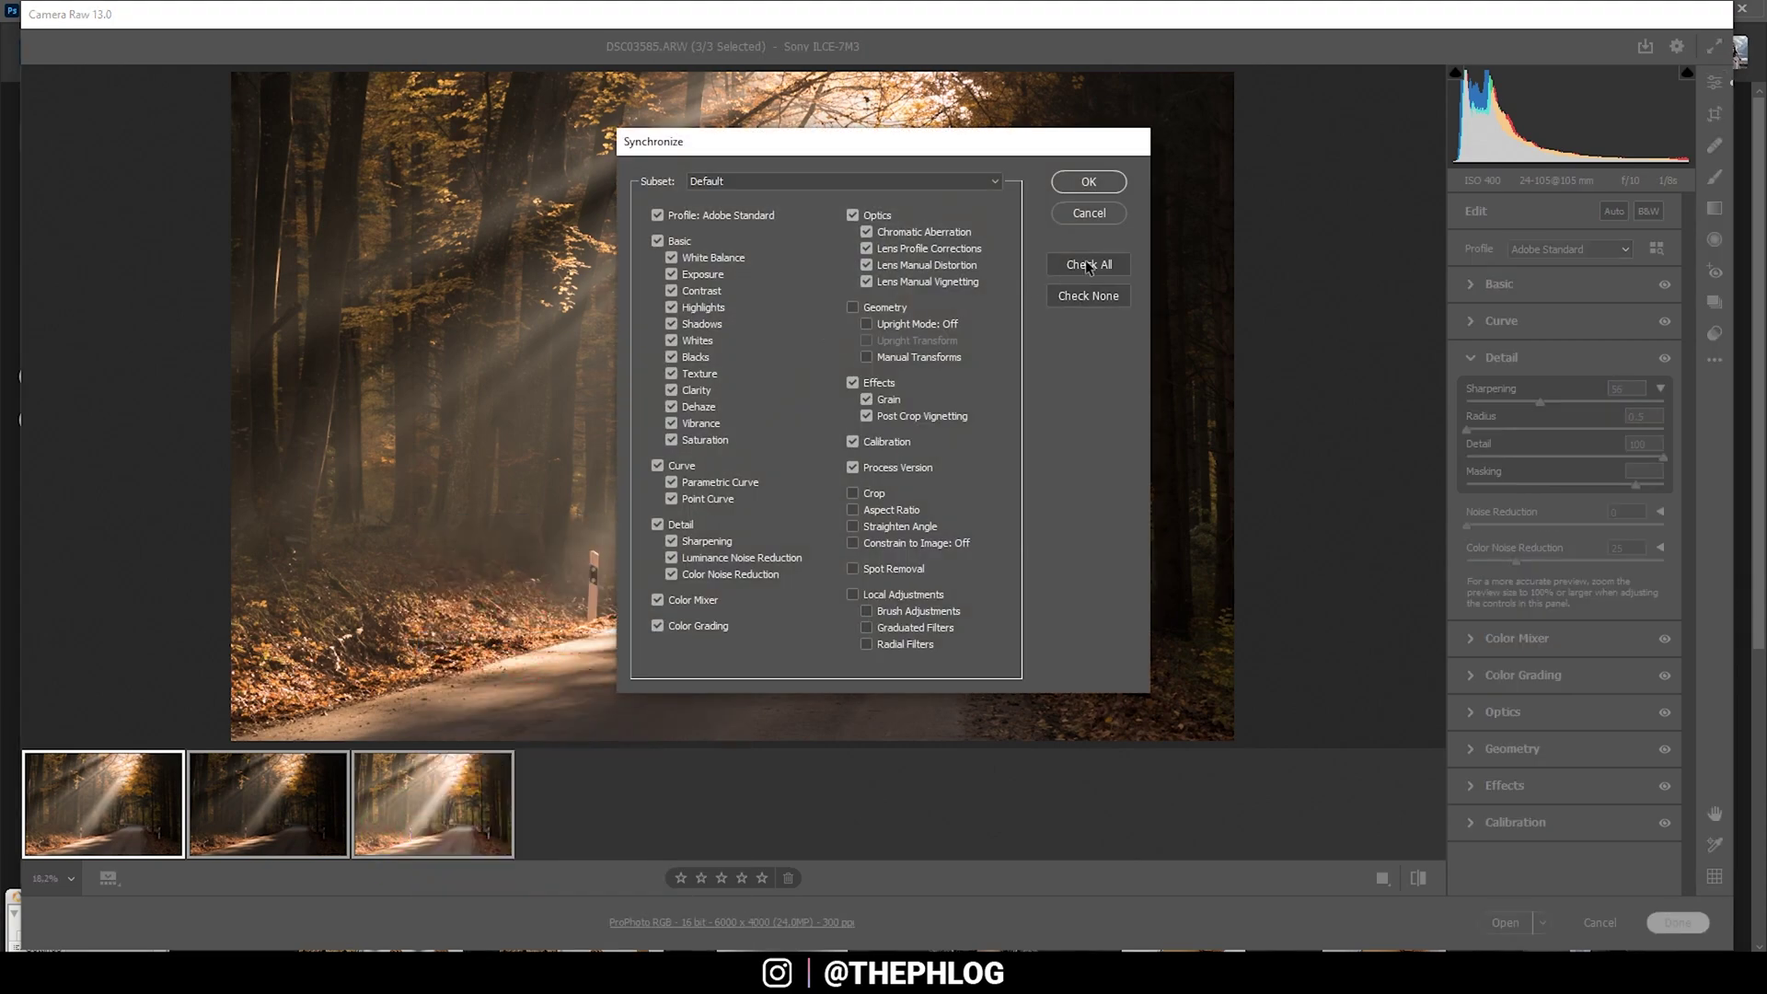
click(1091, 264)
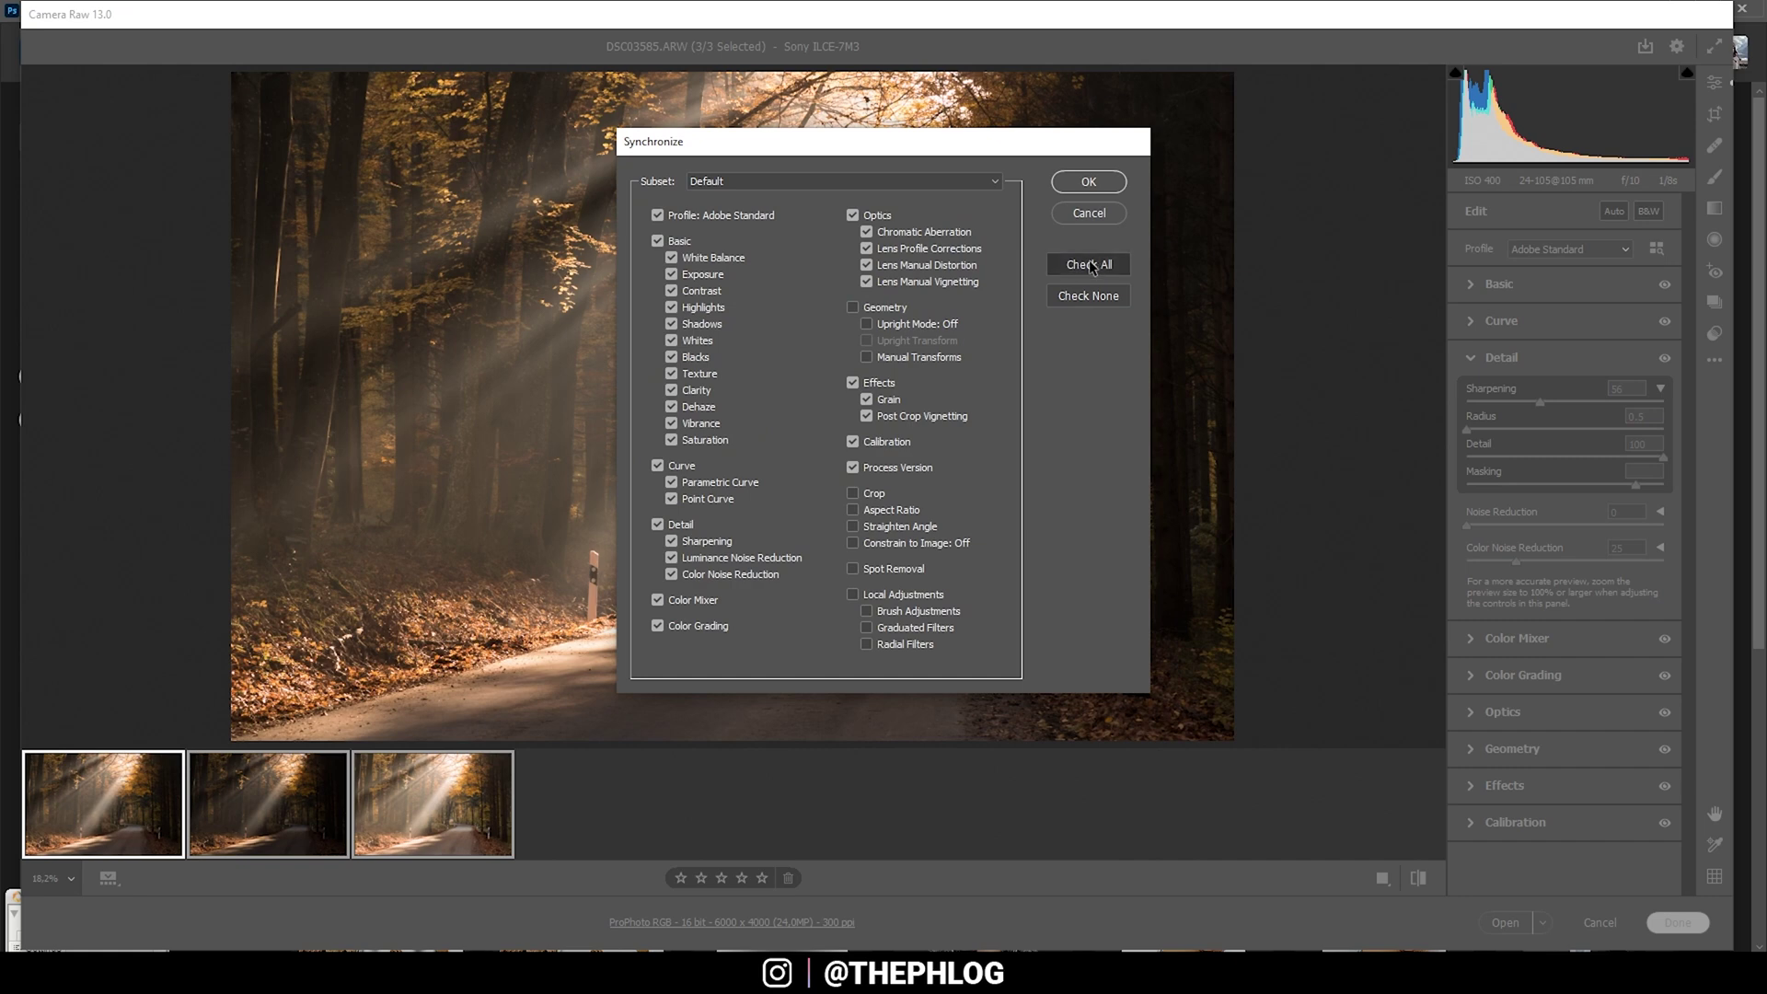
click(1085, 182)
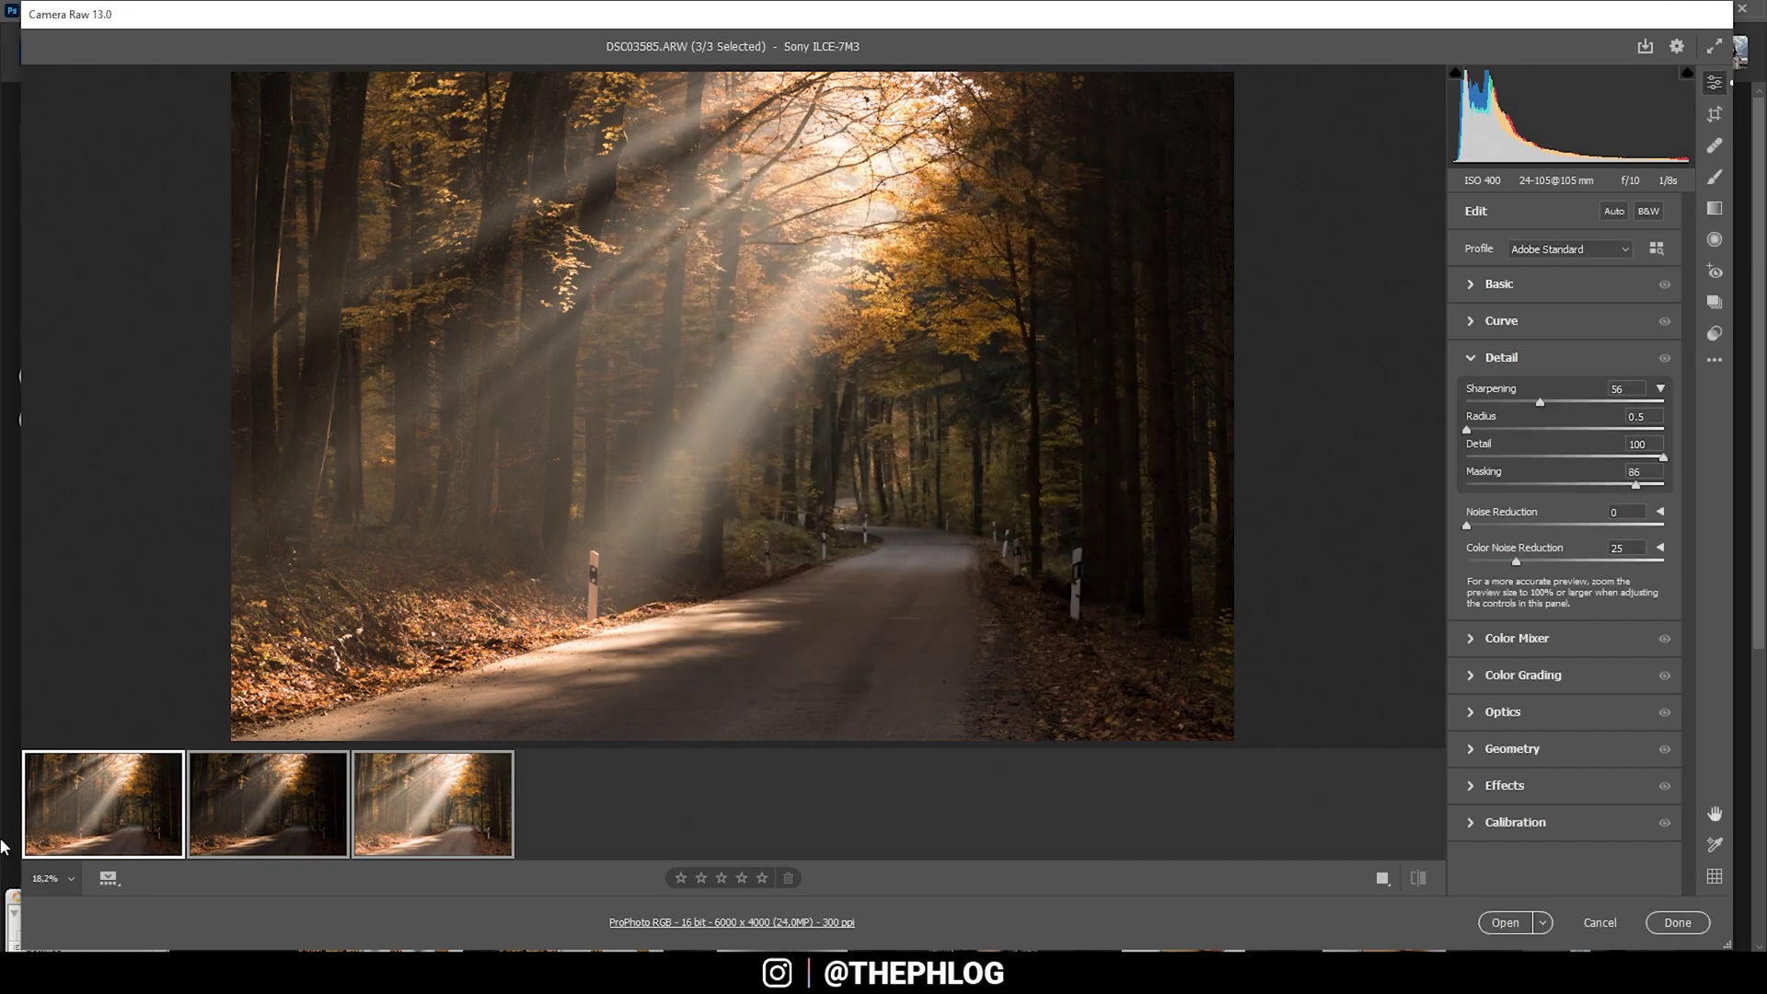
click(1500, 925)
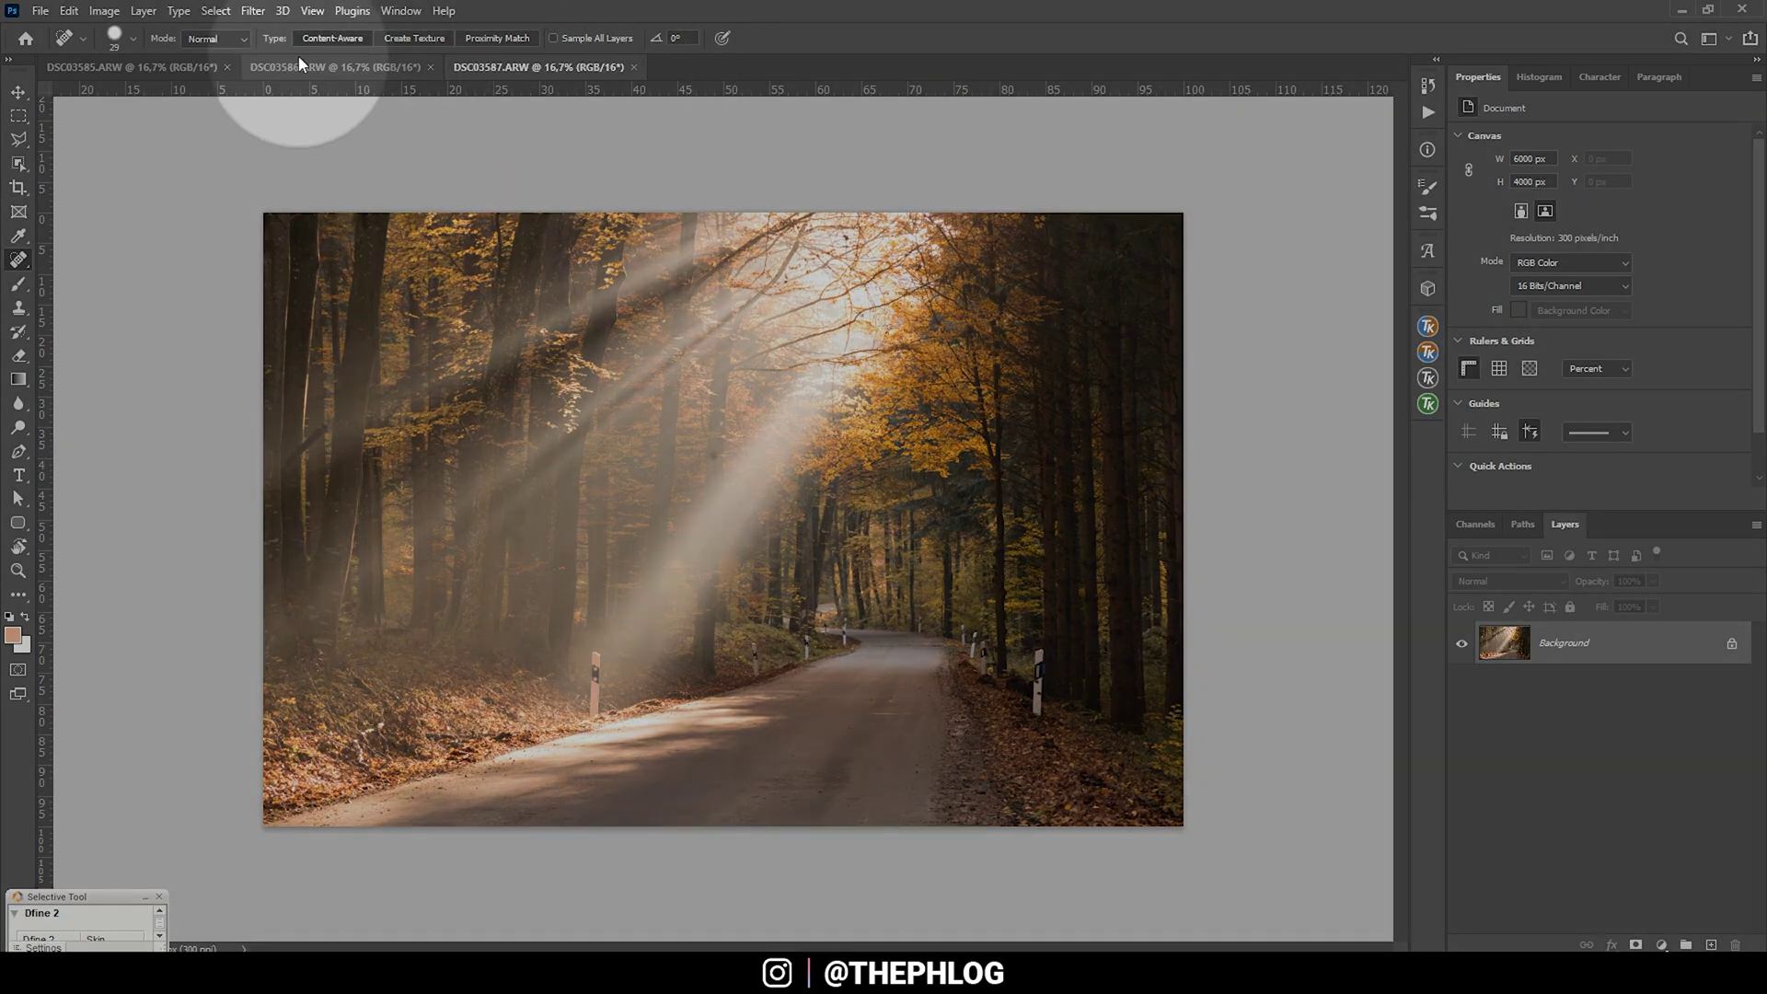
Compare the DSC03585, DSC03586 and DSC03587 exposures across their document tabs
click(298, 64)
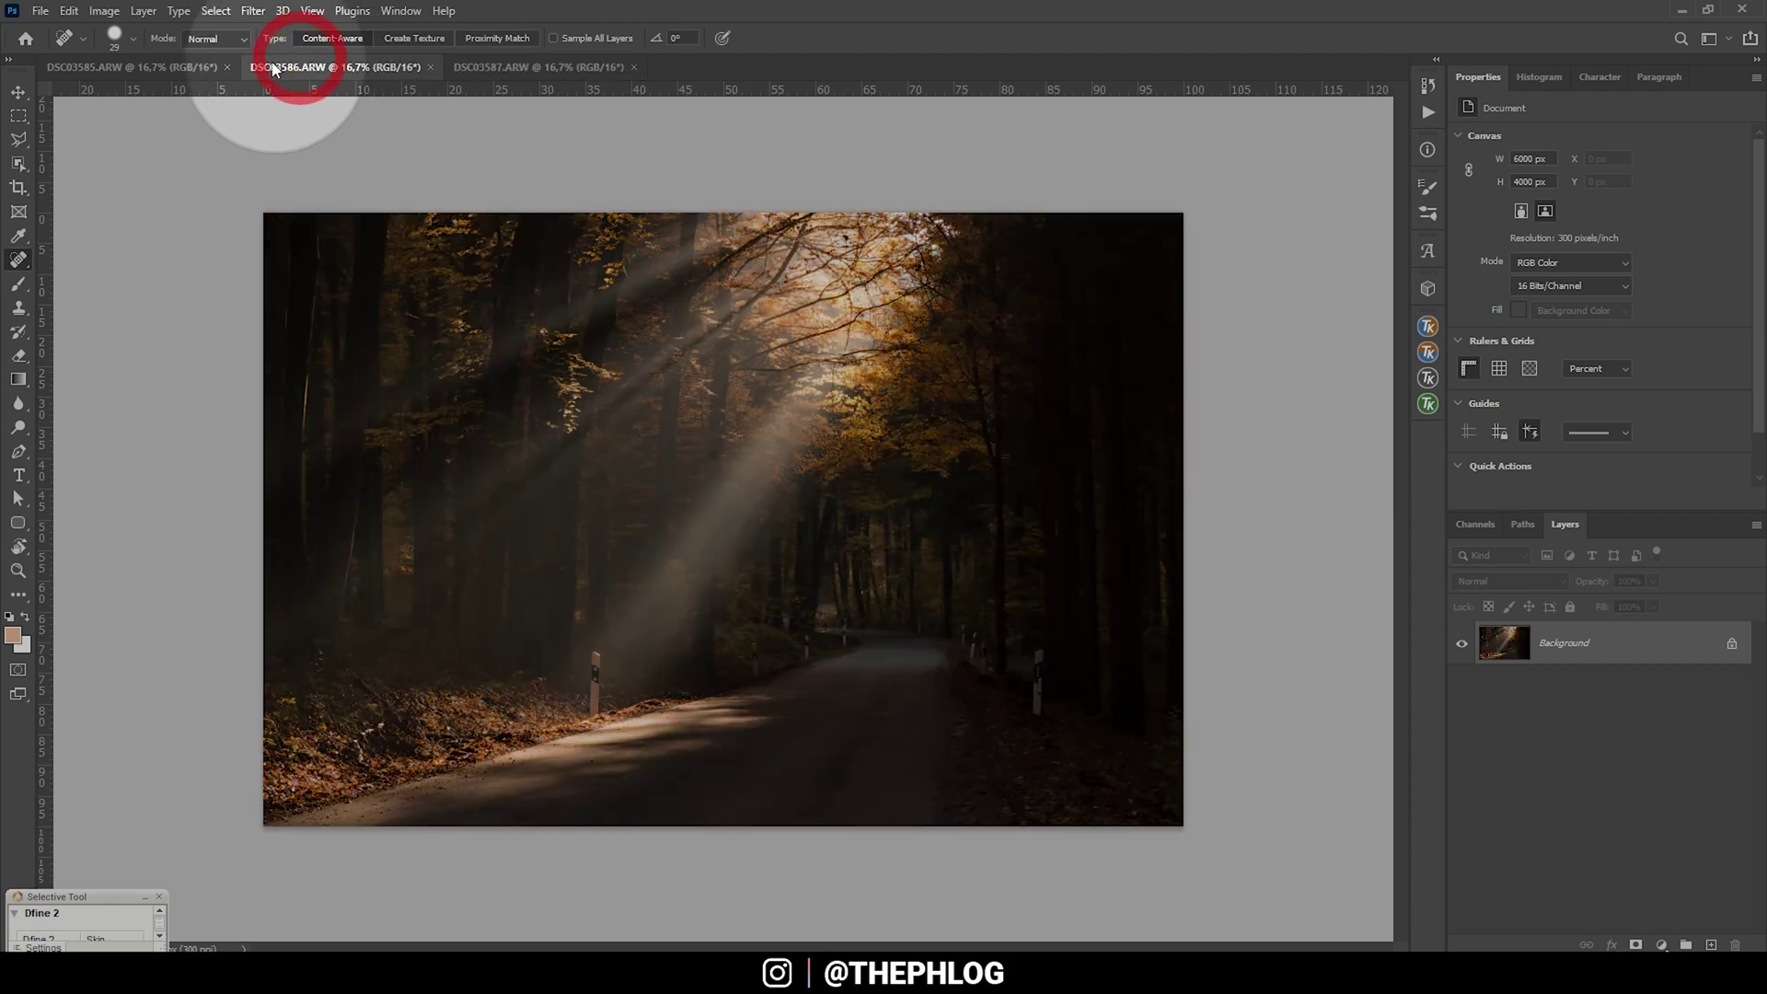
click(191, 68)
click(368, 68)
click(536, 67)
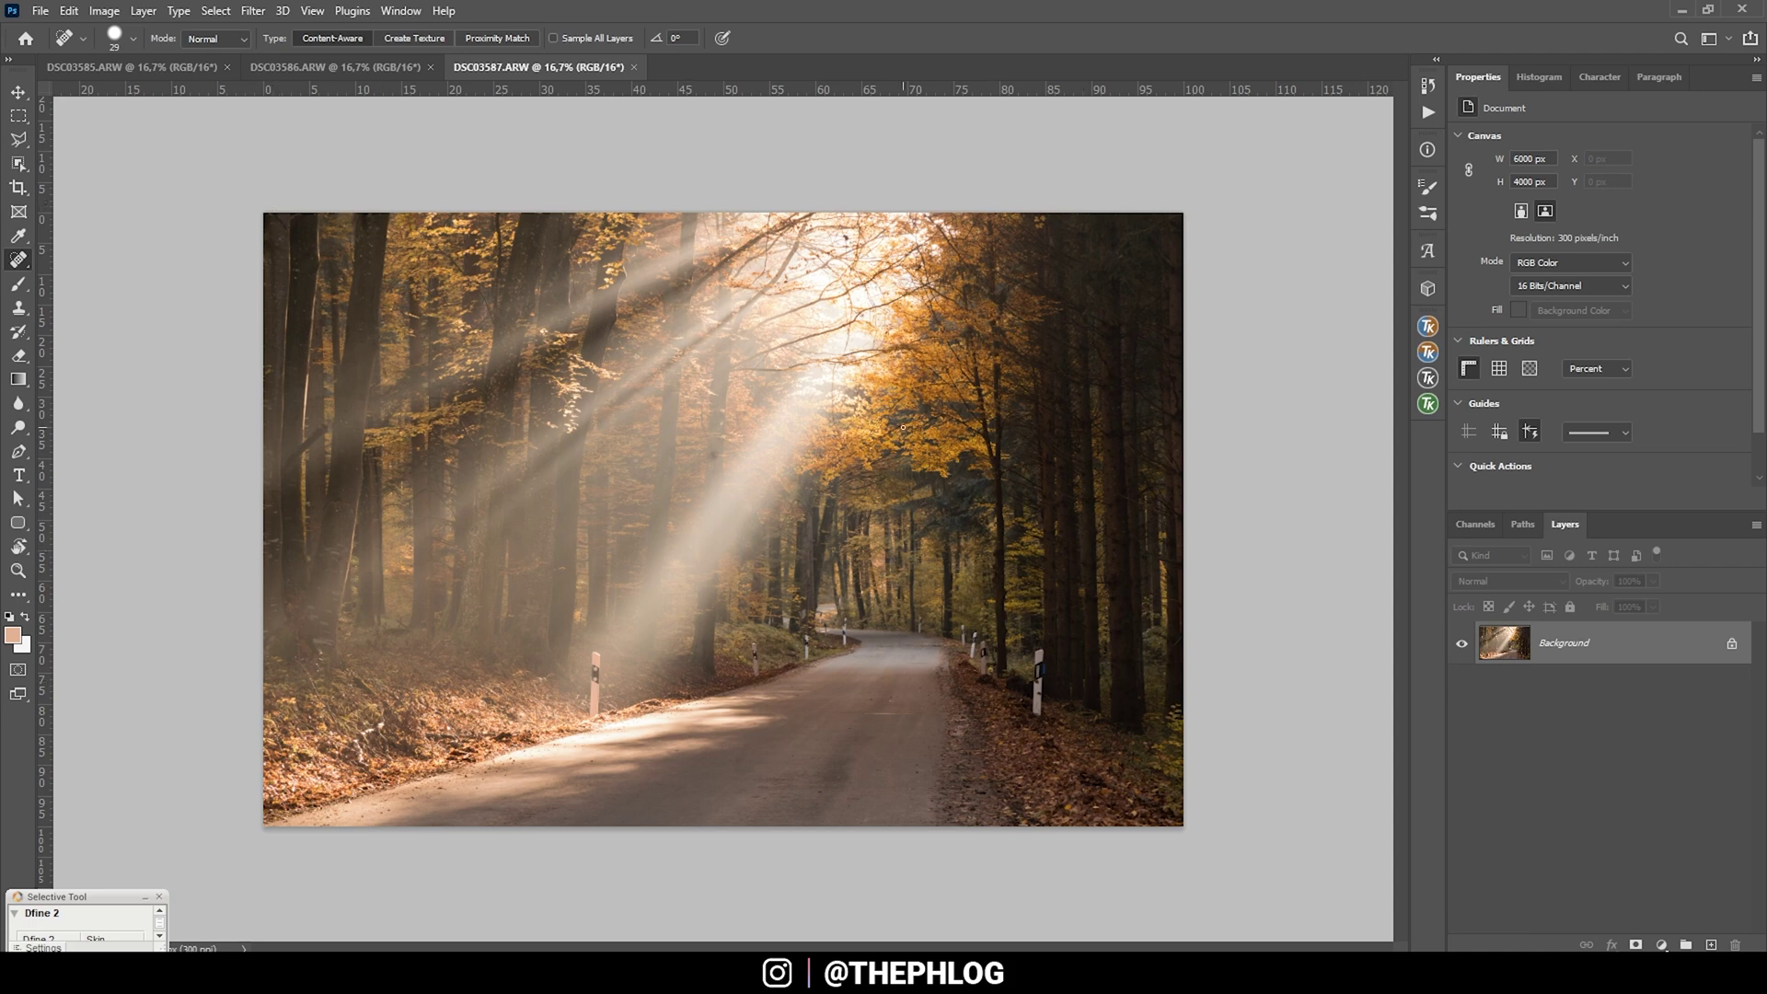
Paste DSC03585 and DSC03586 into DSC03587 as Layer 1 and Layer 2
key(ctrl+Tab)
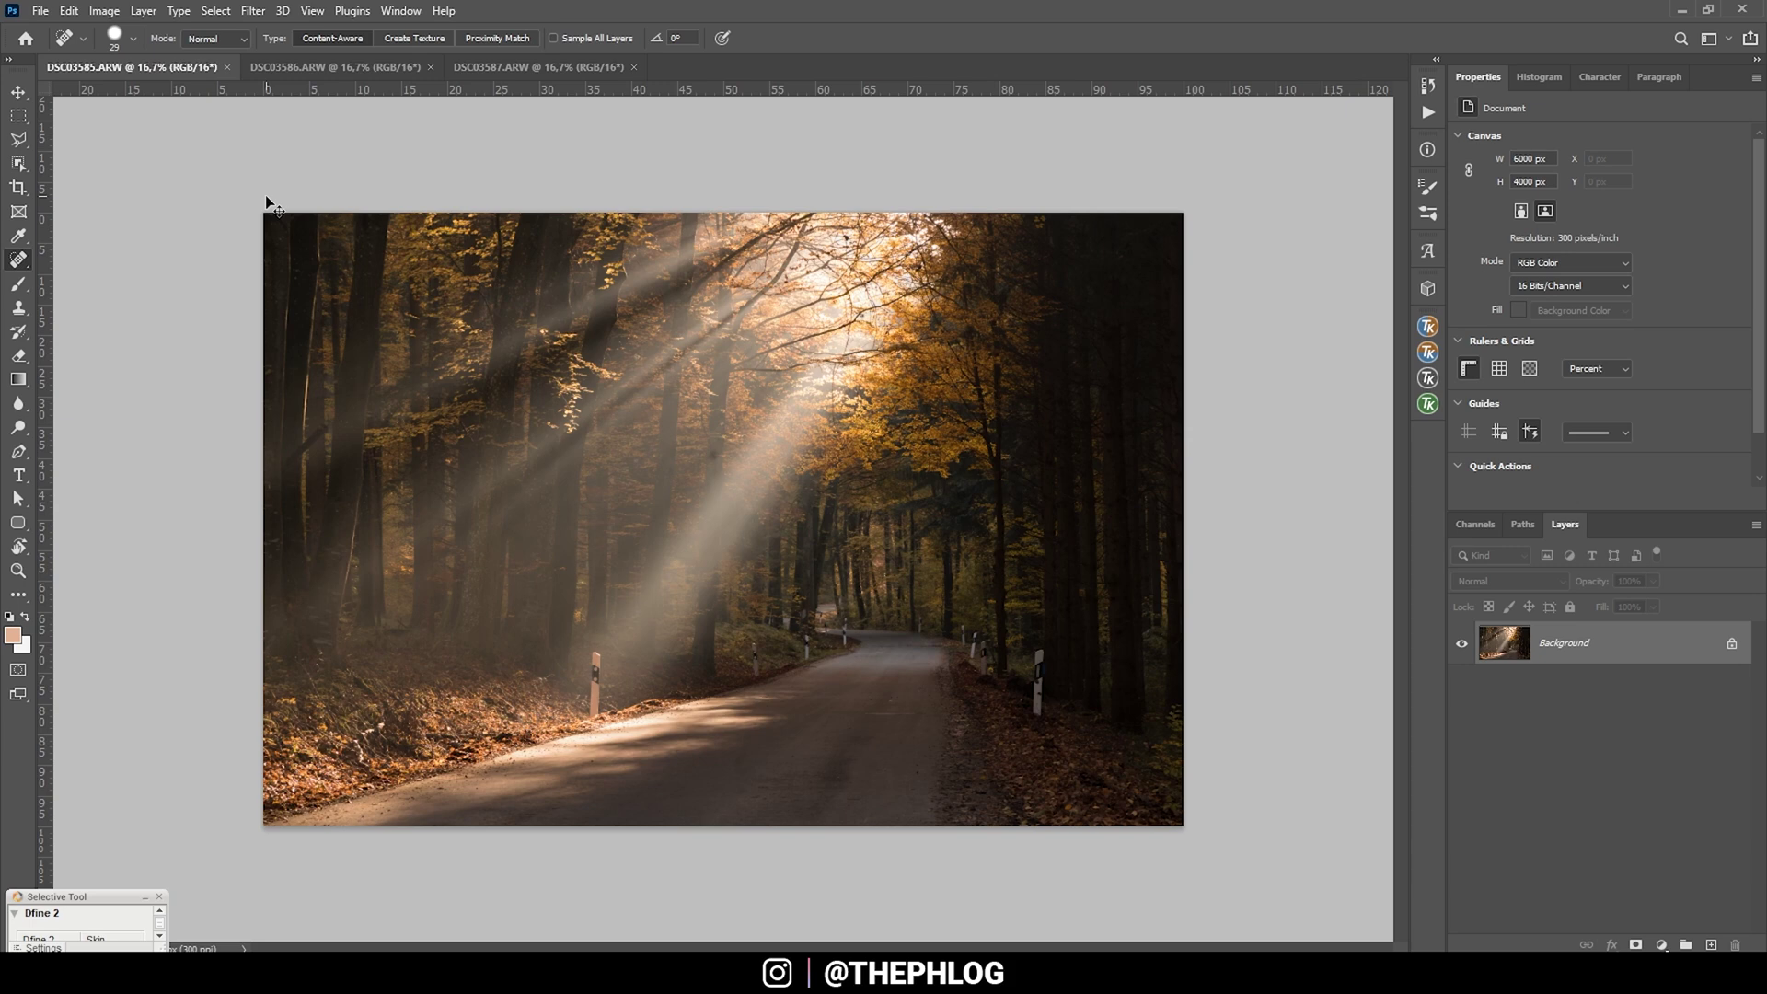
key(ctrl+a)
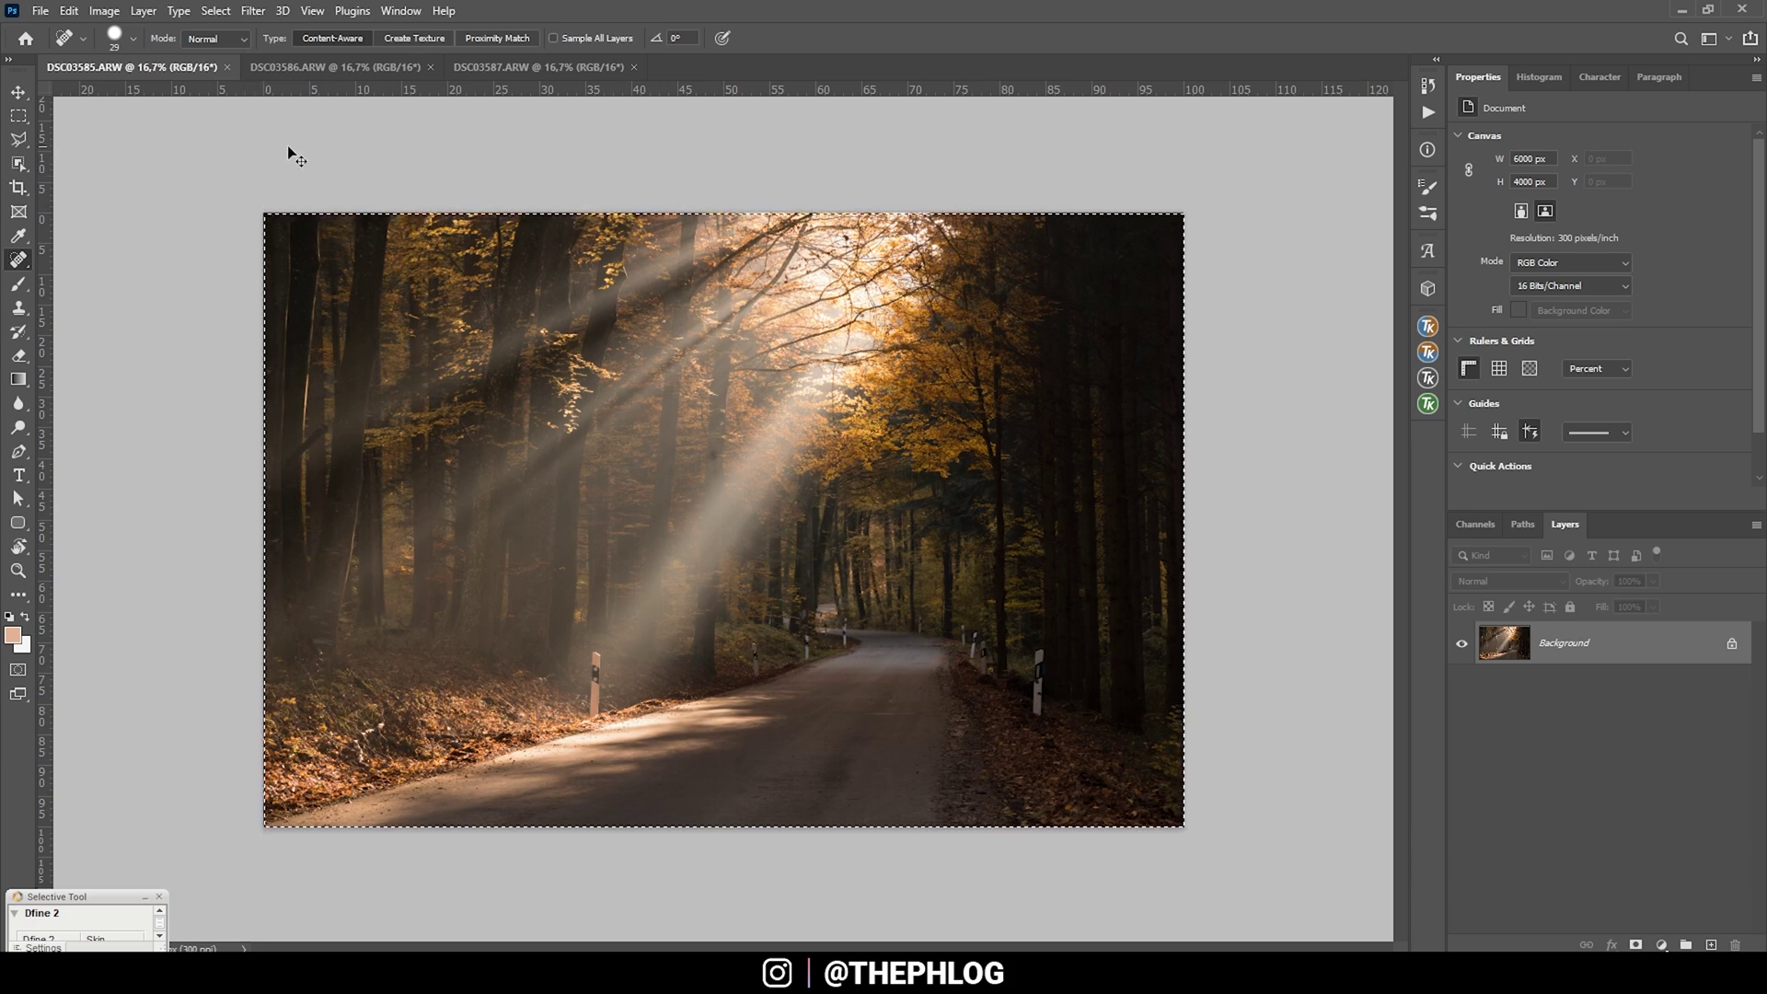
click(539, 68)
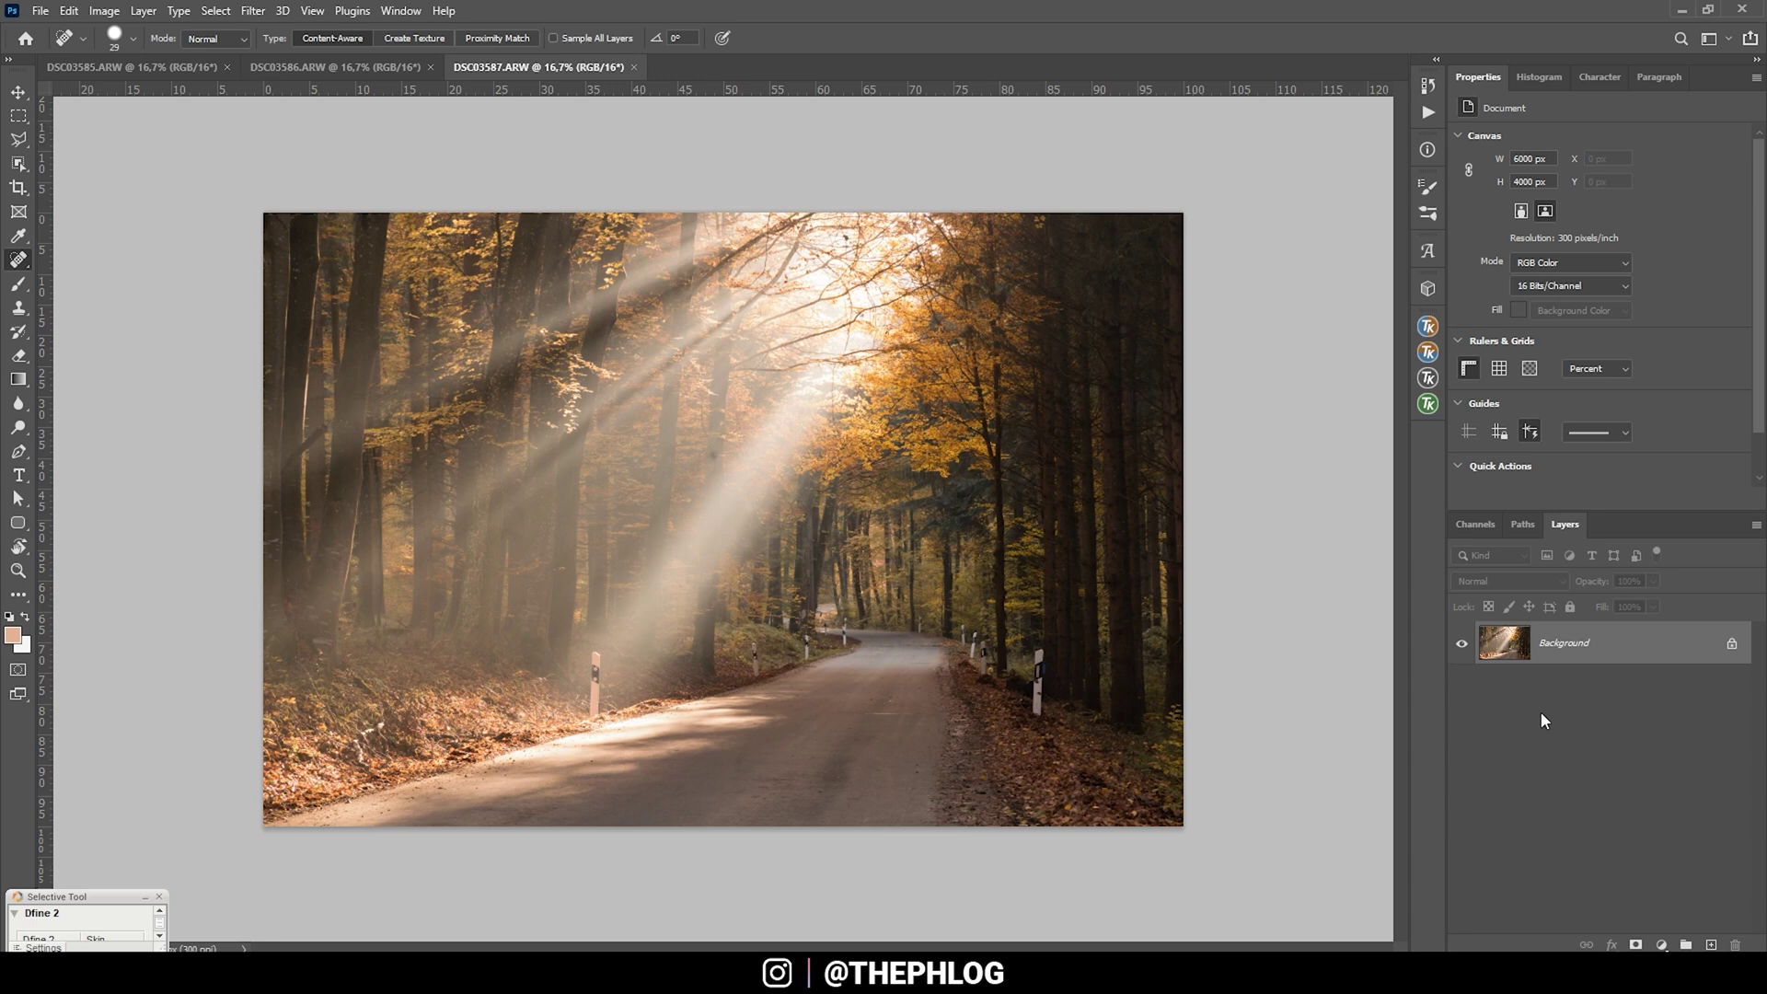
key(ctrl+v)
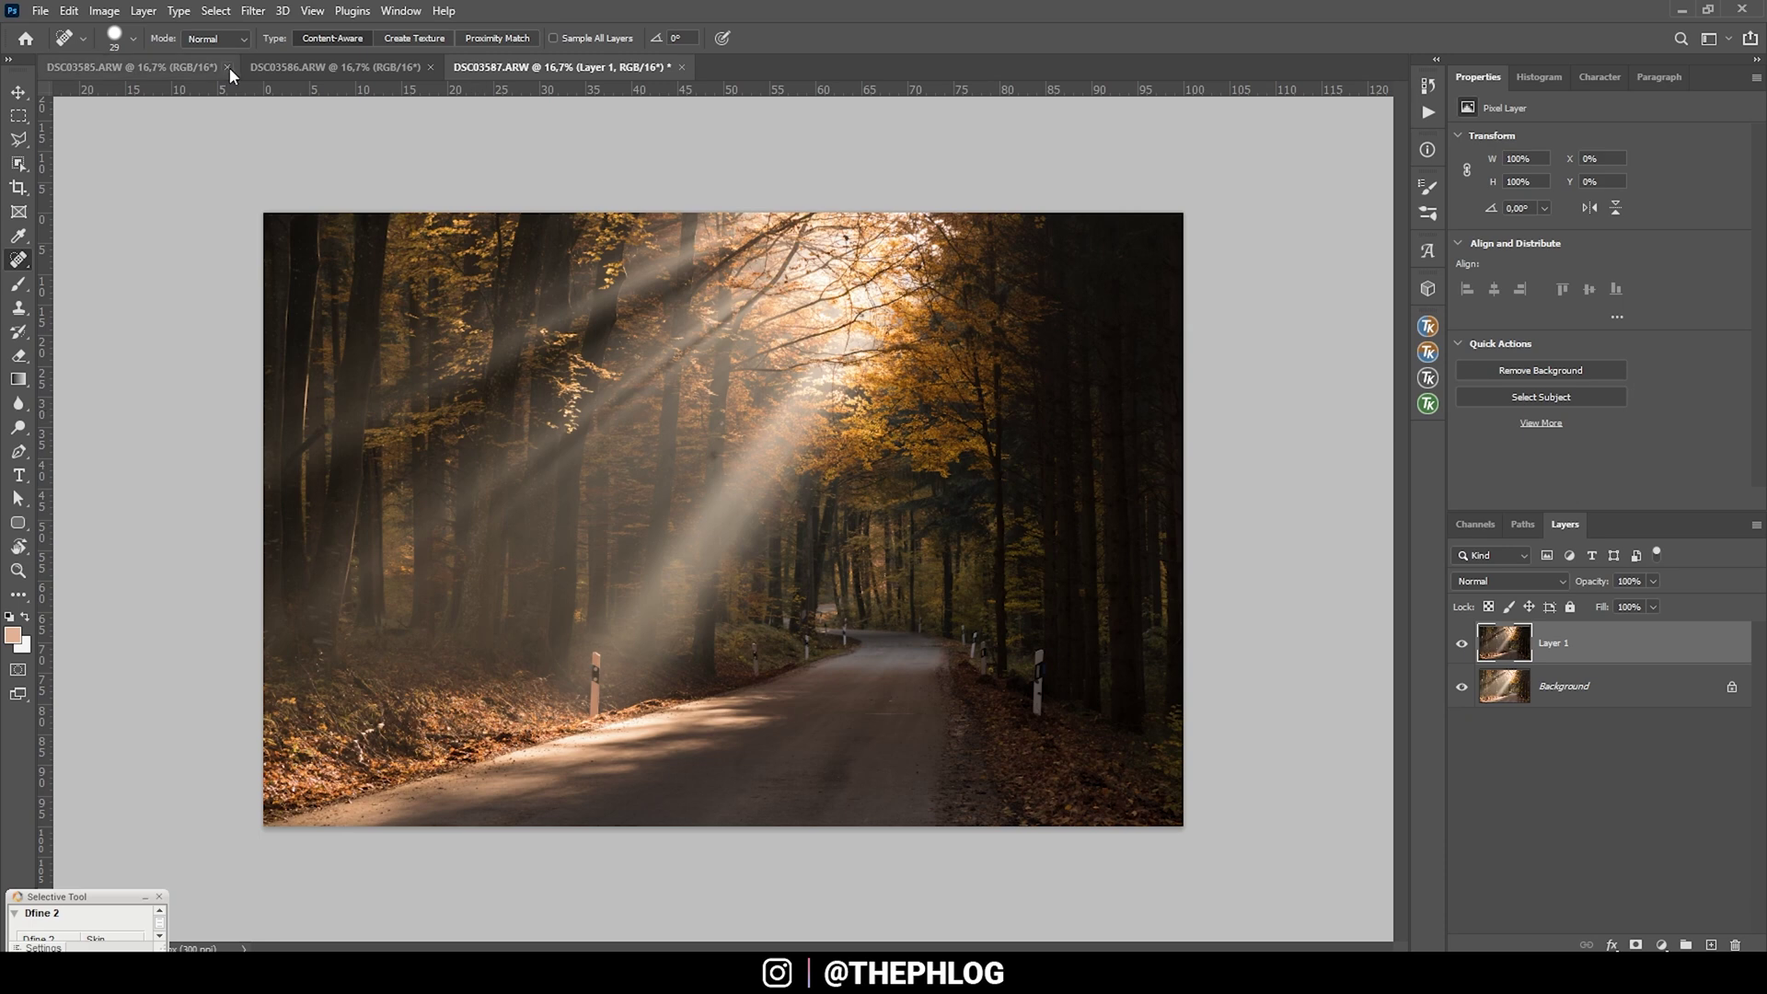
click(341, 67)
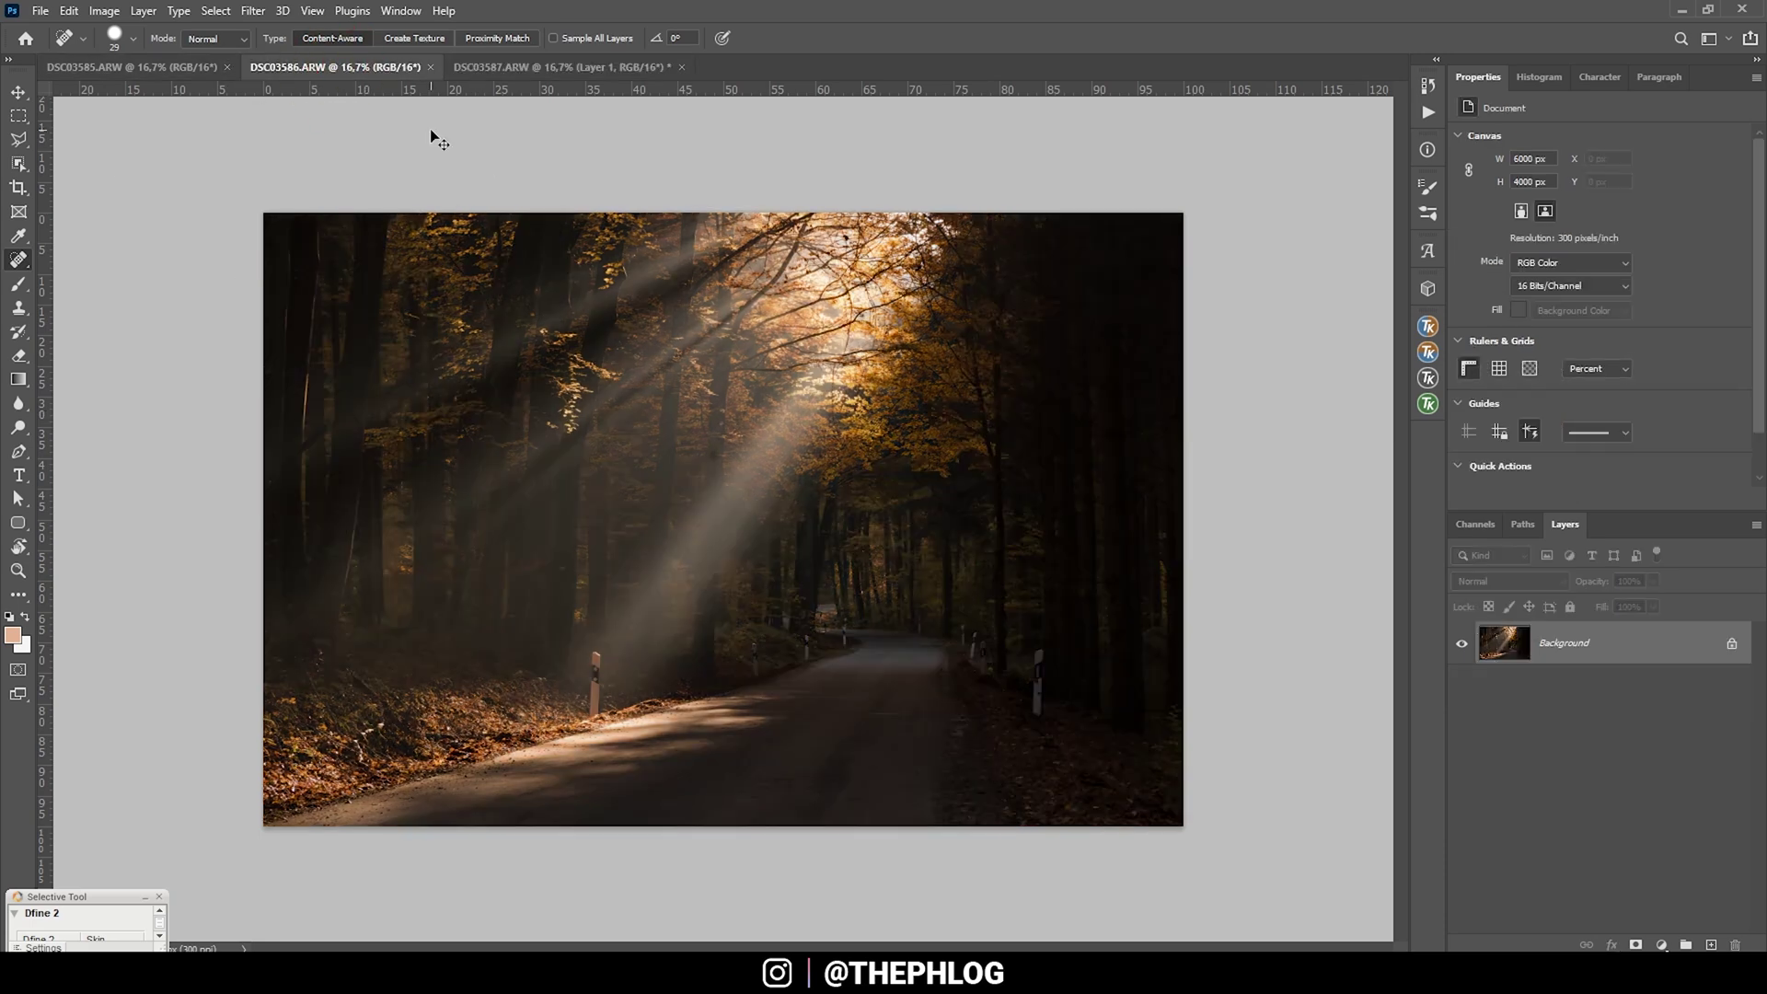
key(ctrl+a)
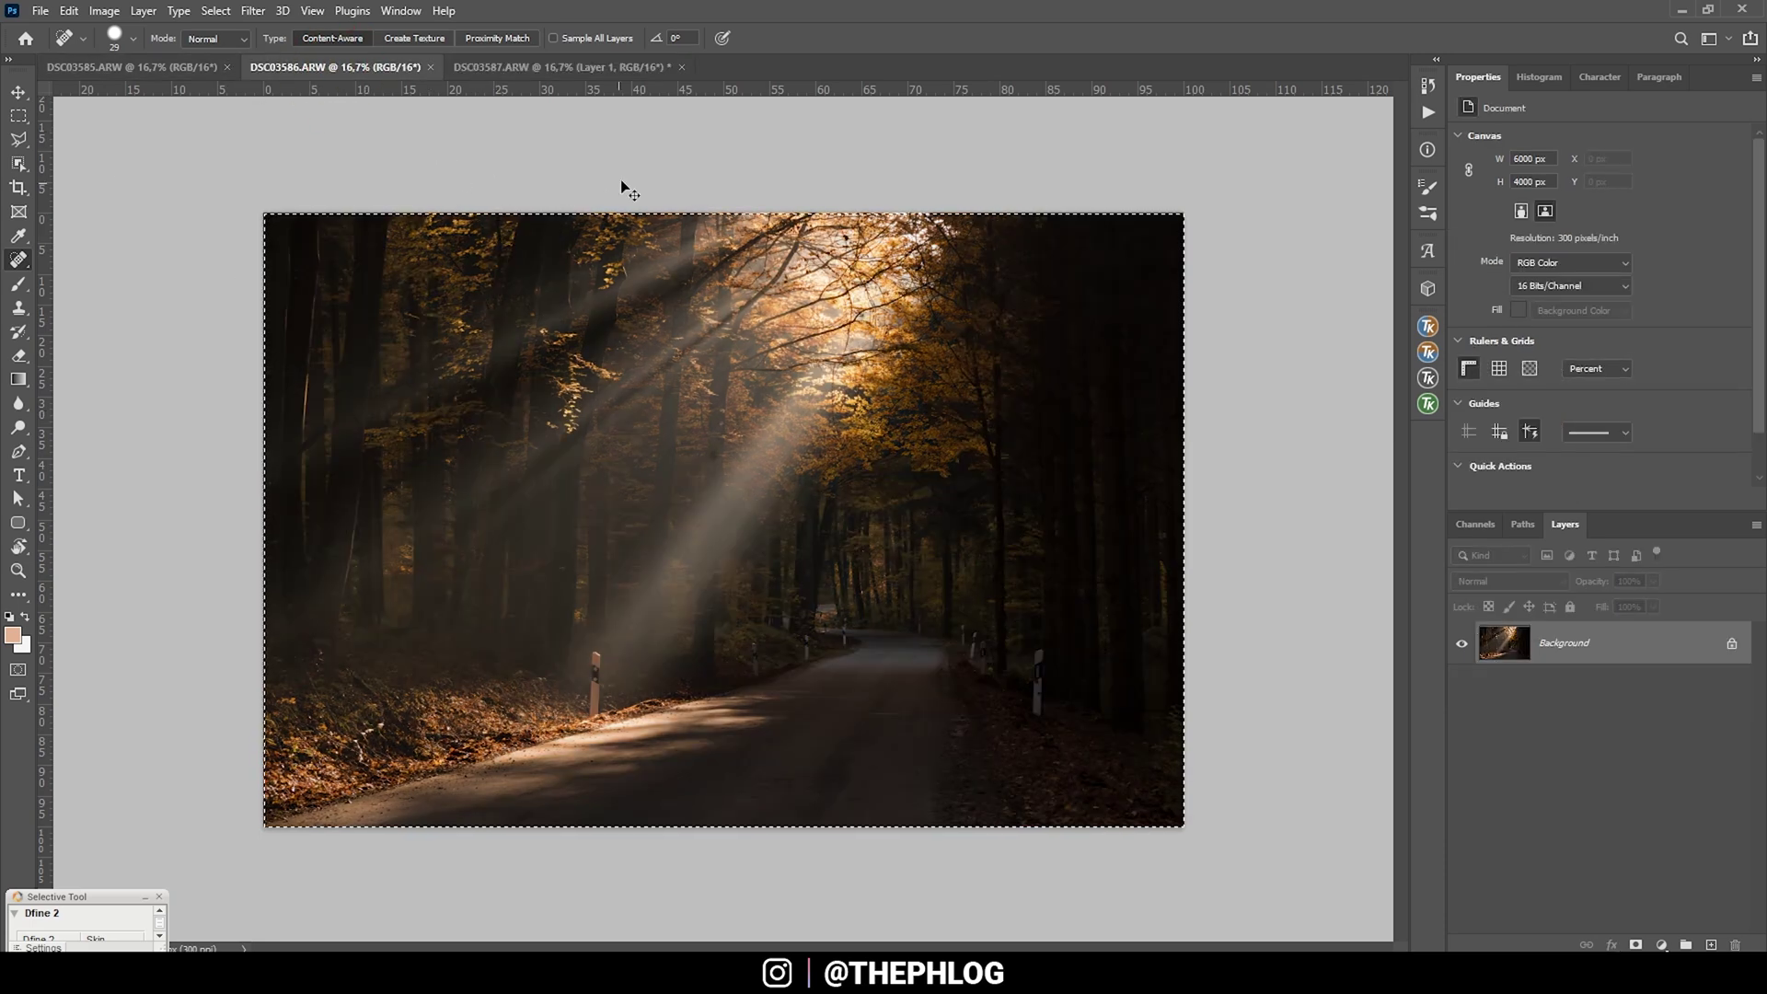
click(552, 68)
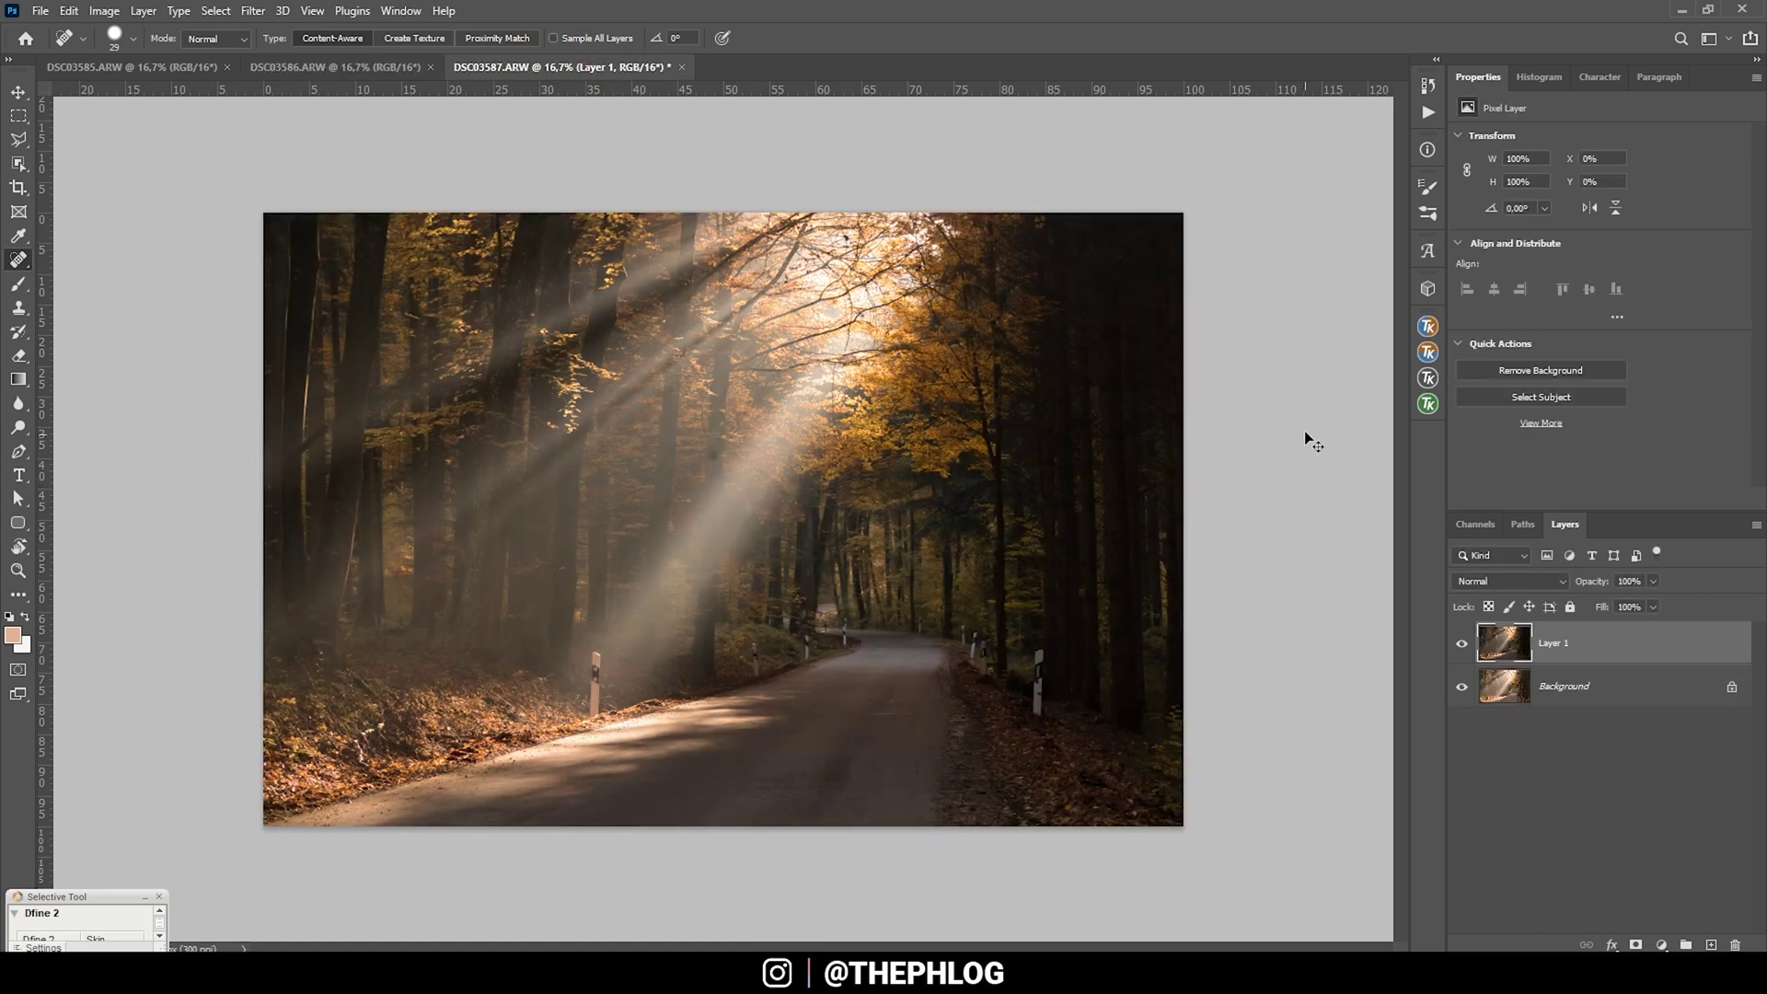
key(ctrl+v)
Close the DSC03585 and DSC03586 documents without saving
click(227, 67)
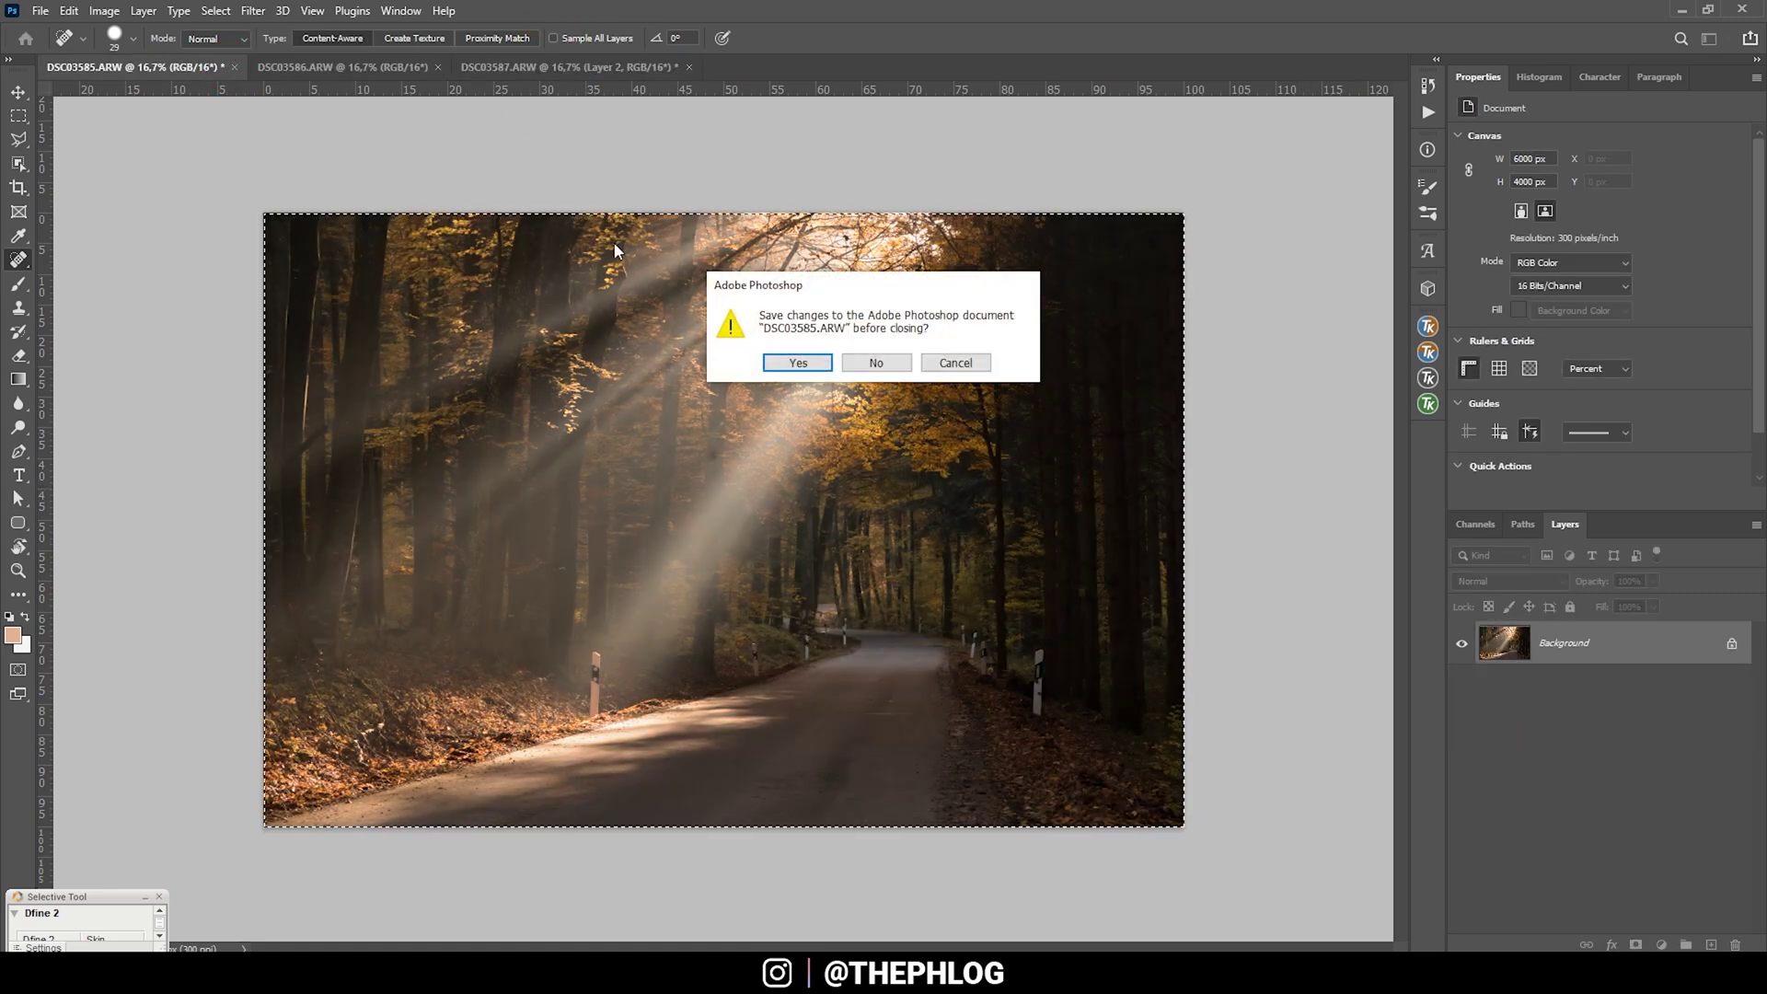
click(879, 363)
click(228, 67)
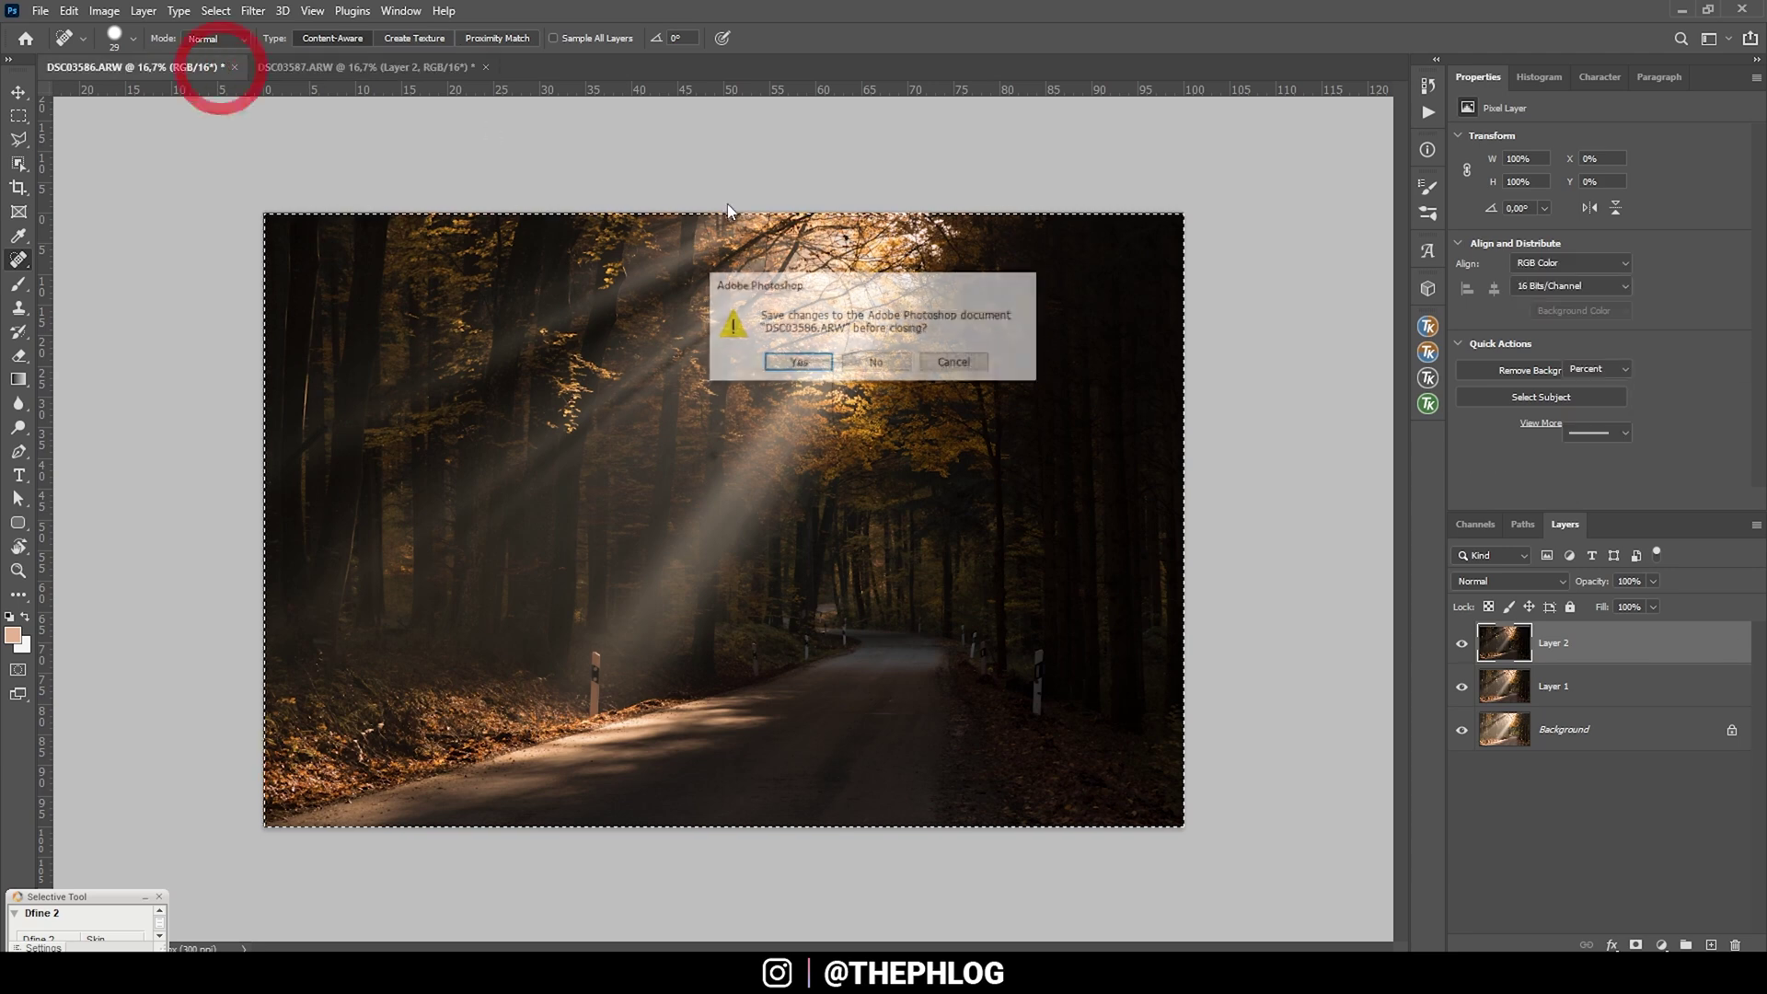
click(875, 362)
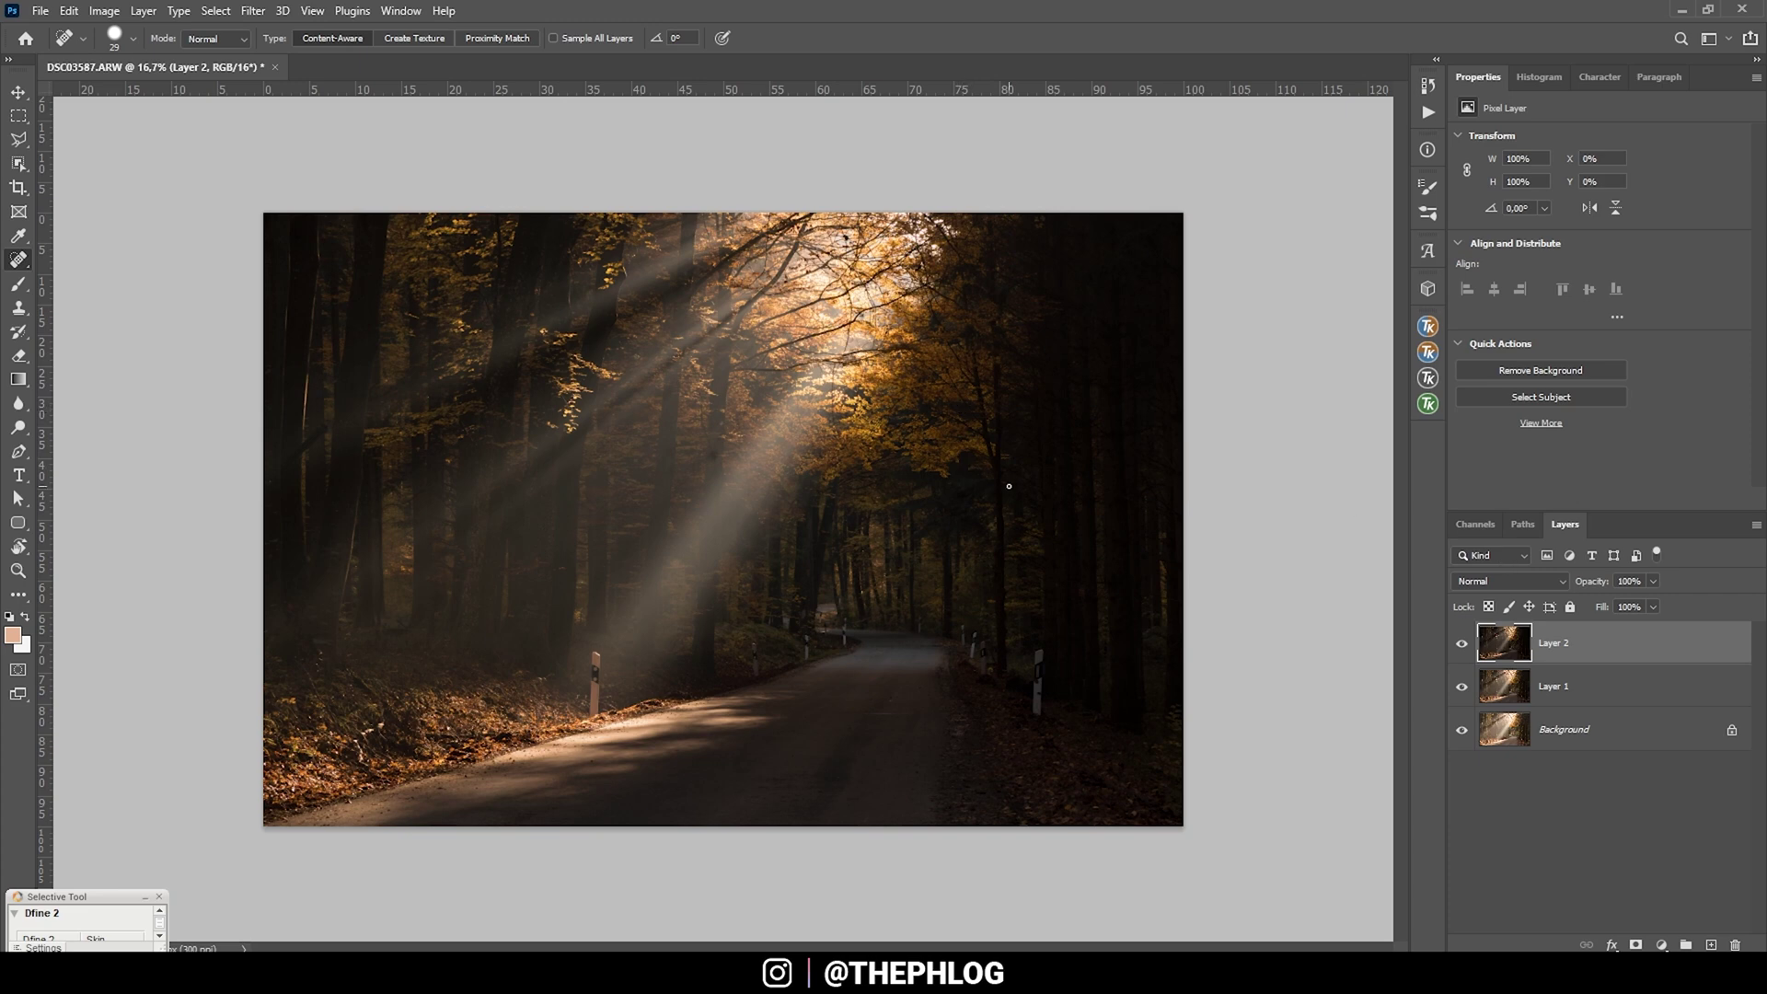
Turn off Layer 2 and Layer 1, add white masks to both, then target Layer 1's pixels
click(1462, 643)
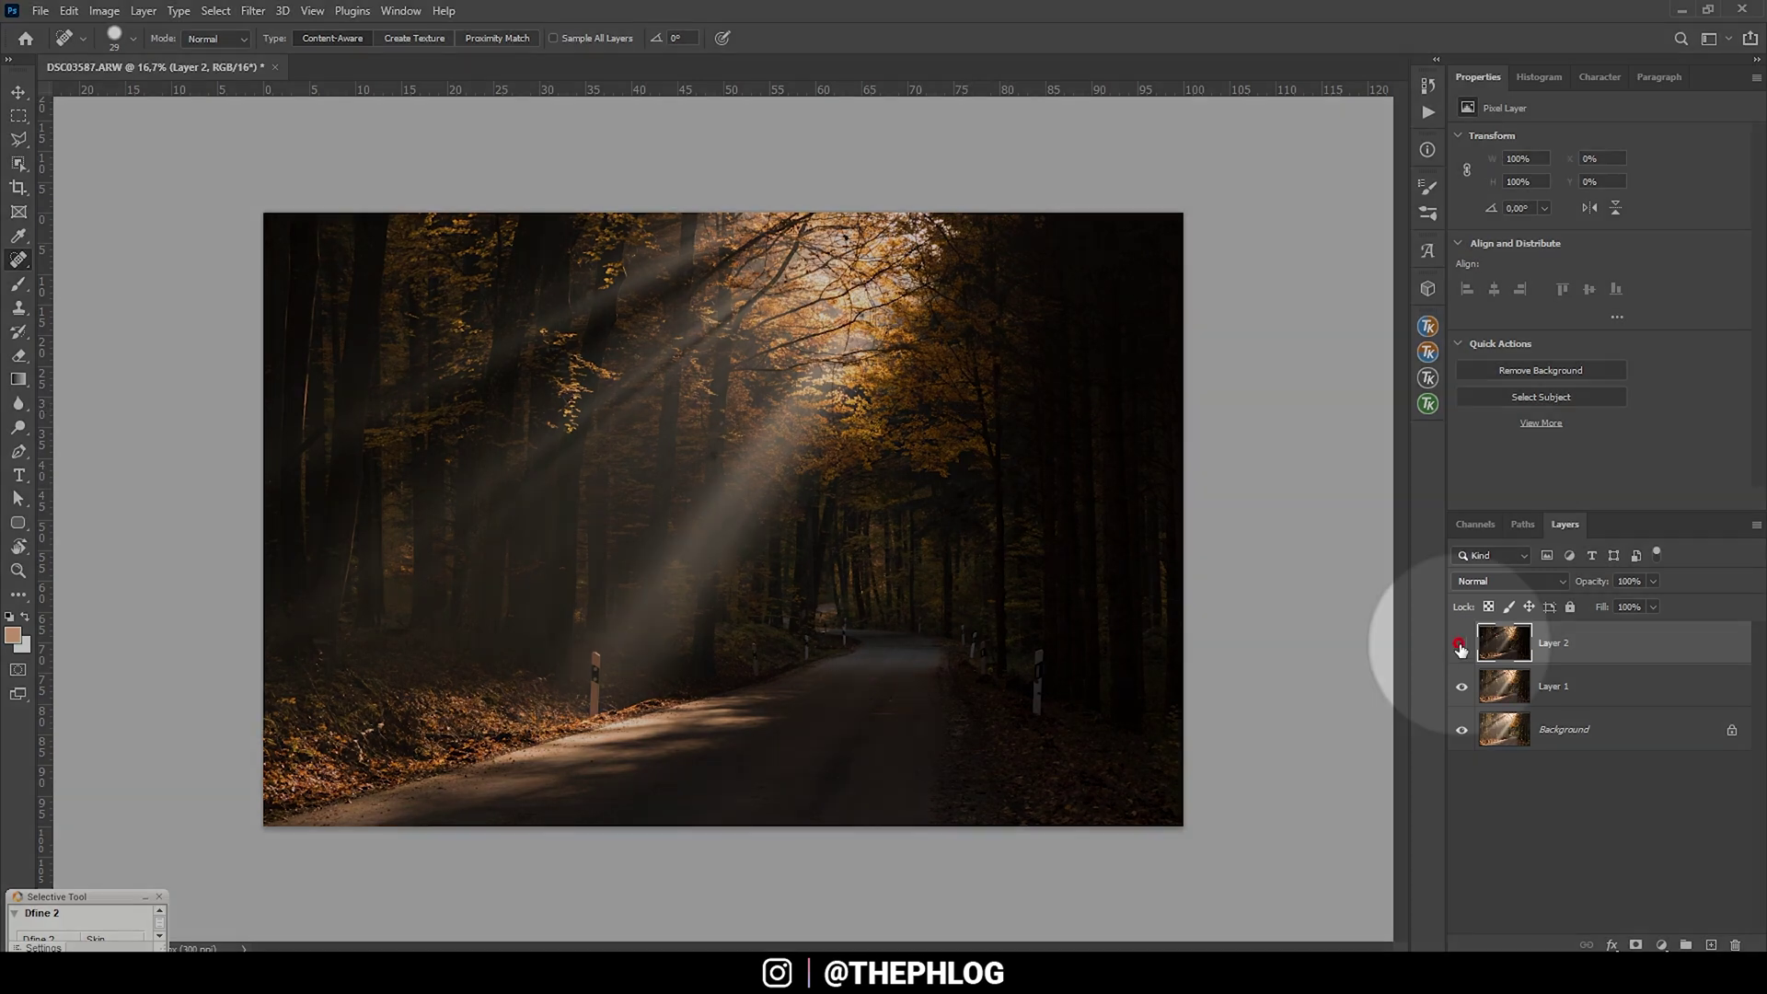
click(1461, 687)
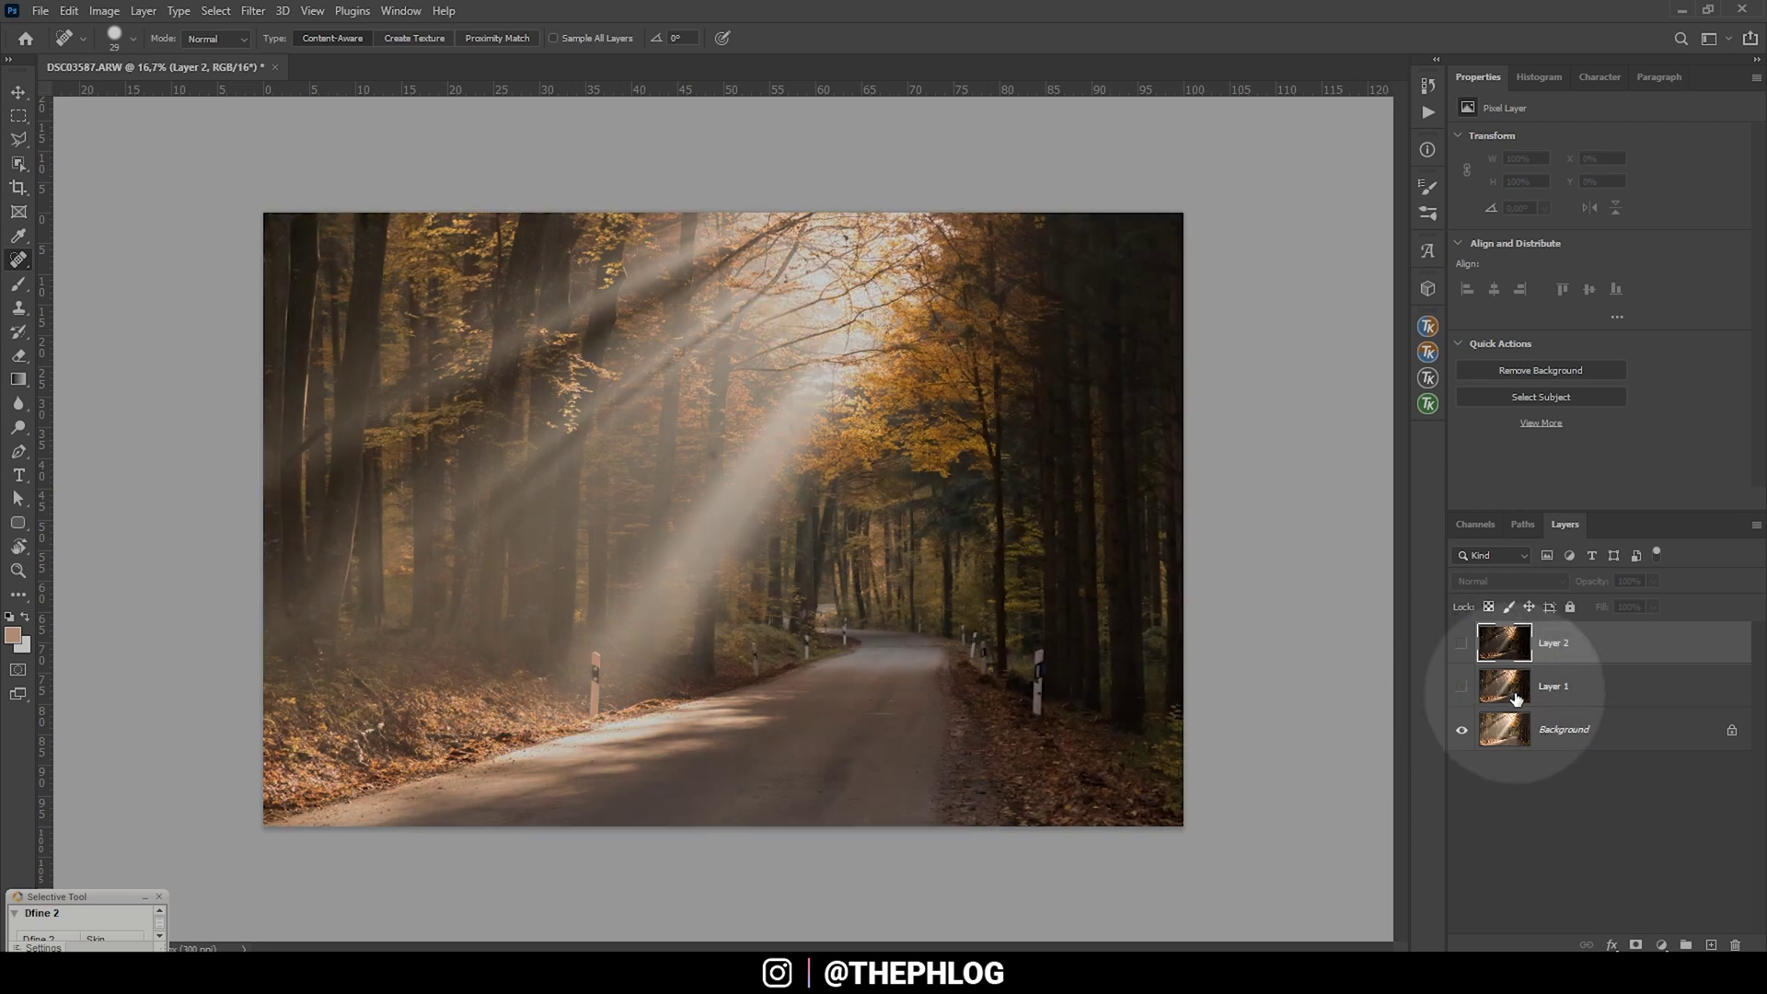
click(1635, 945)
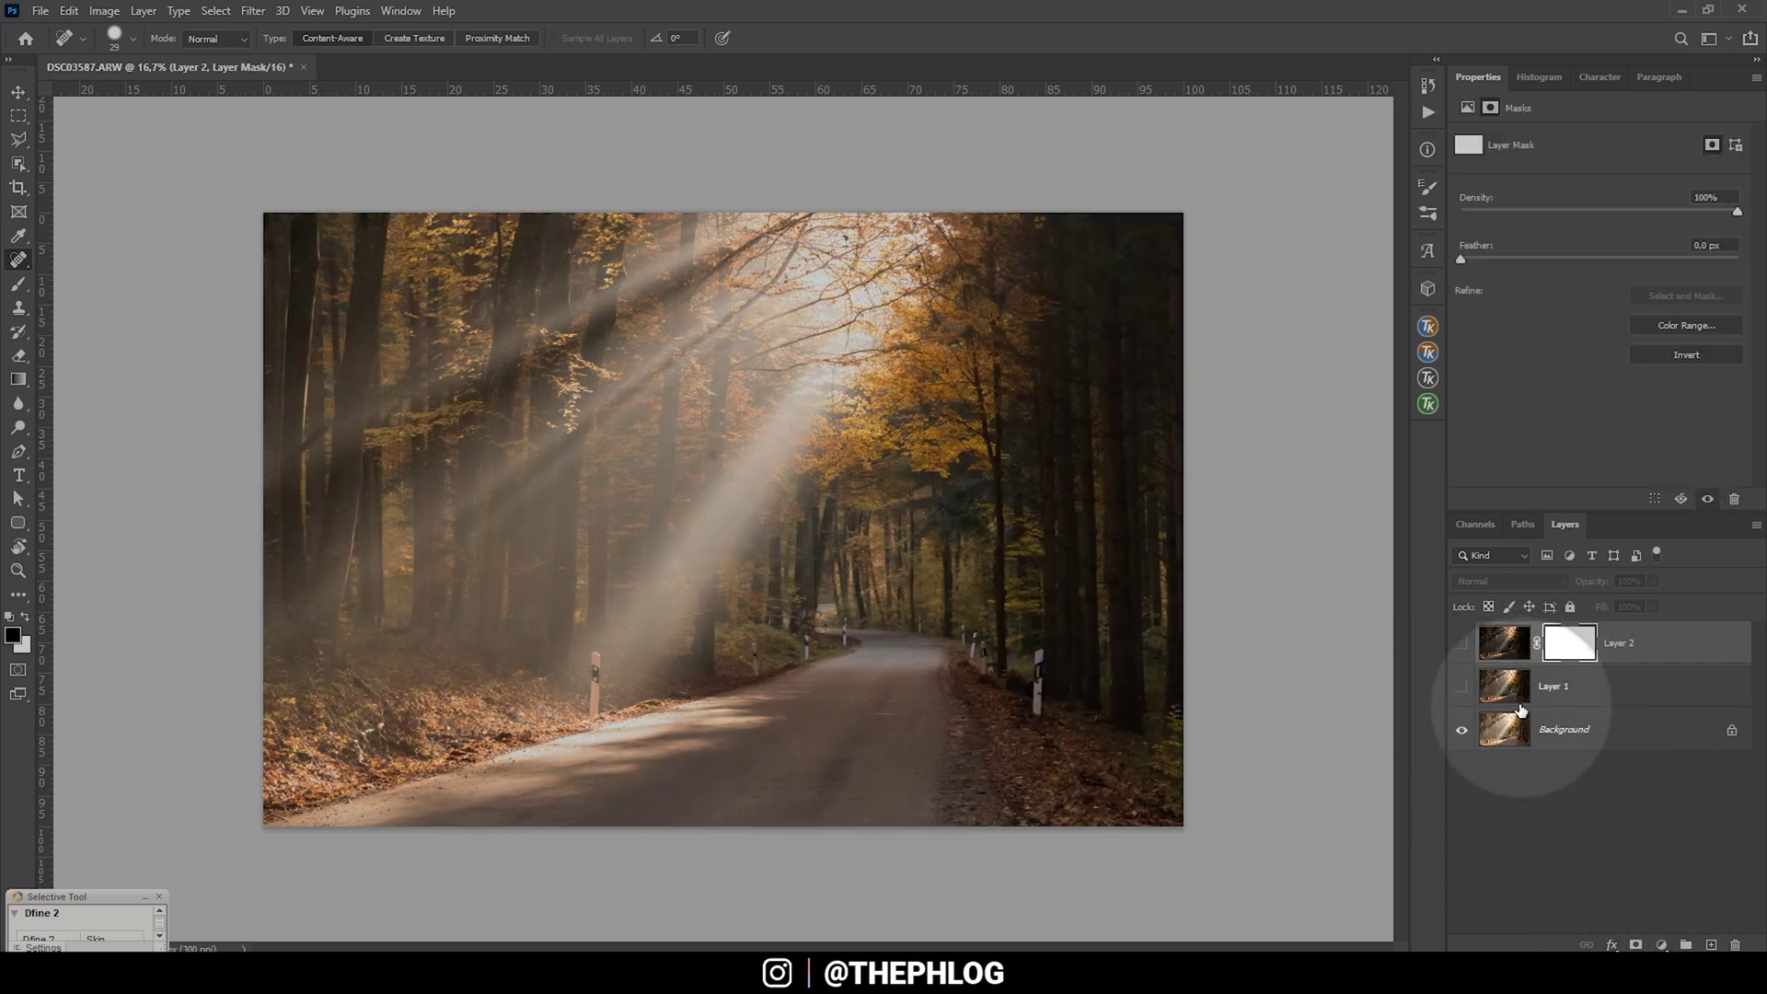
click(1514, 688)
click(1636, 945)
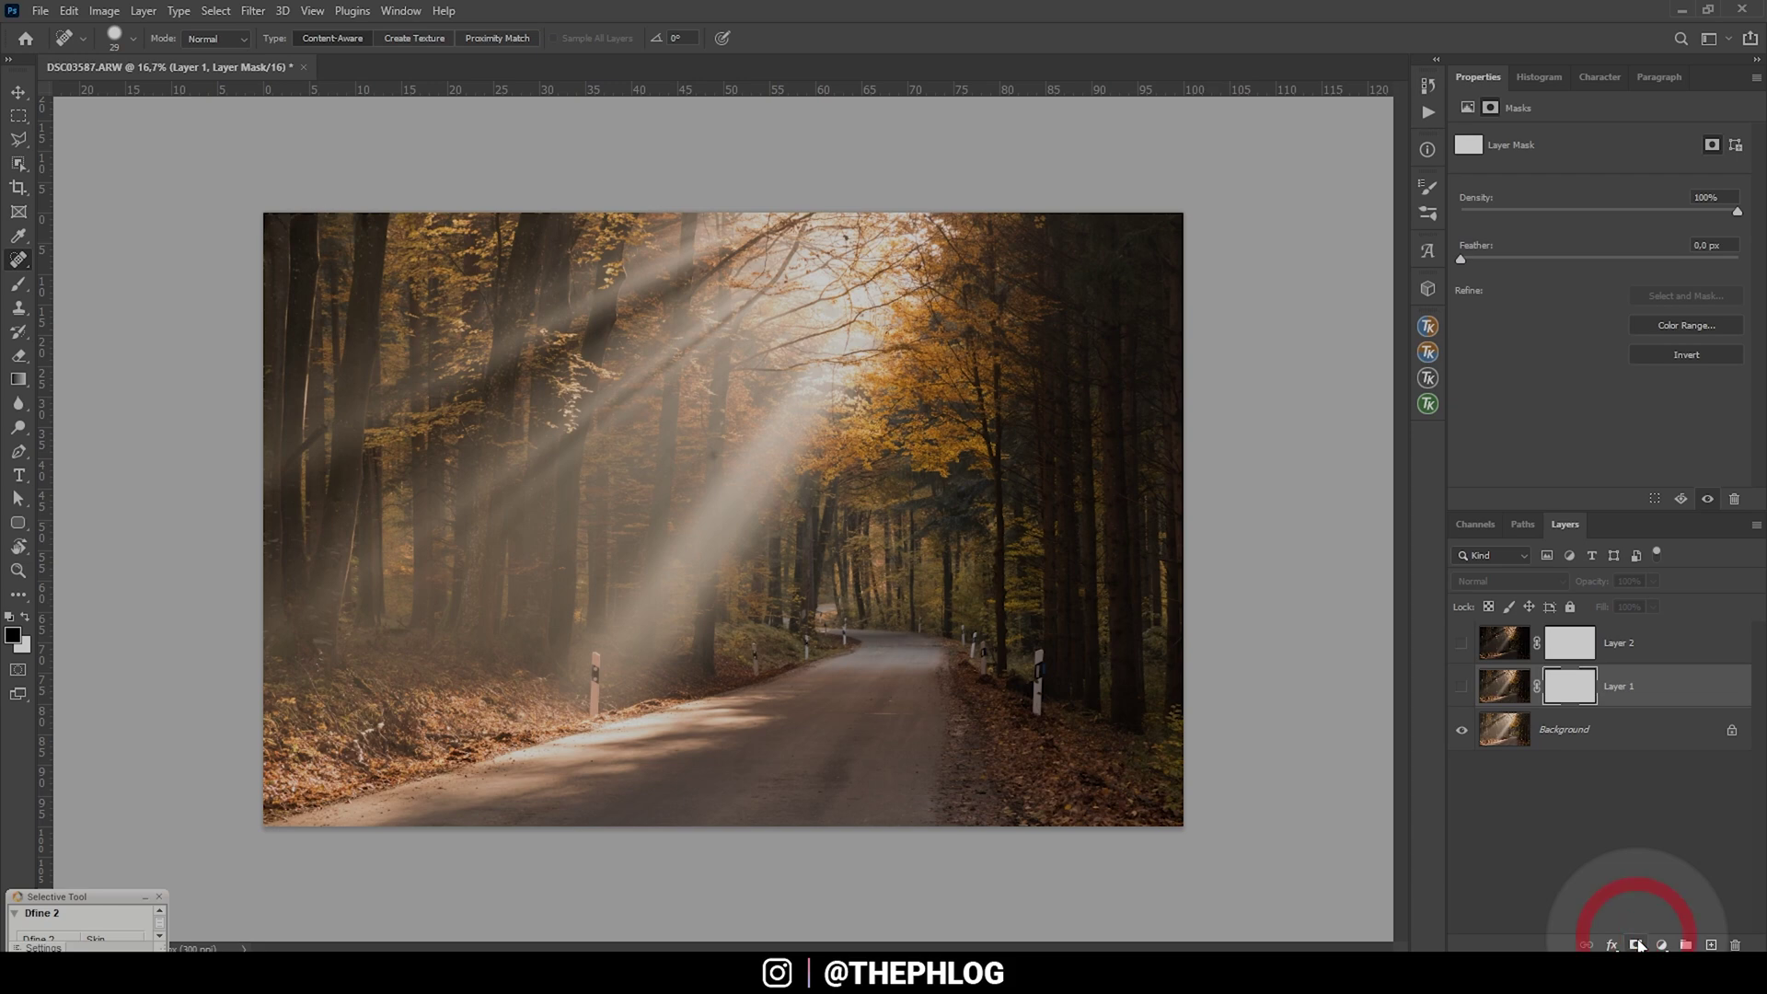
click(1514, 696)
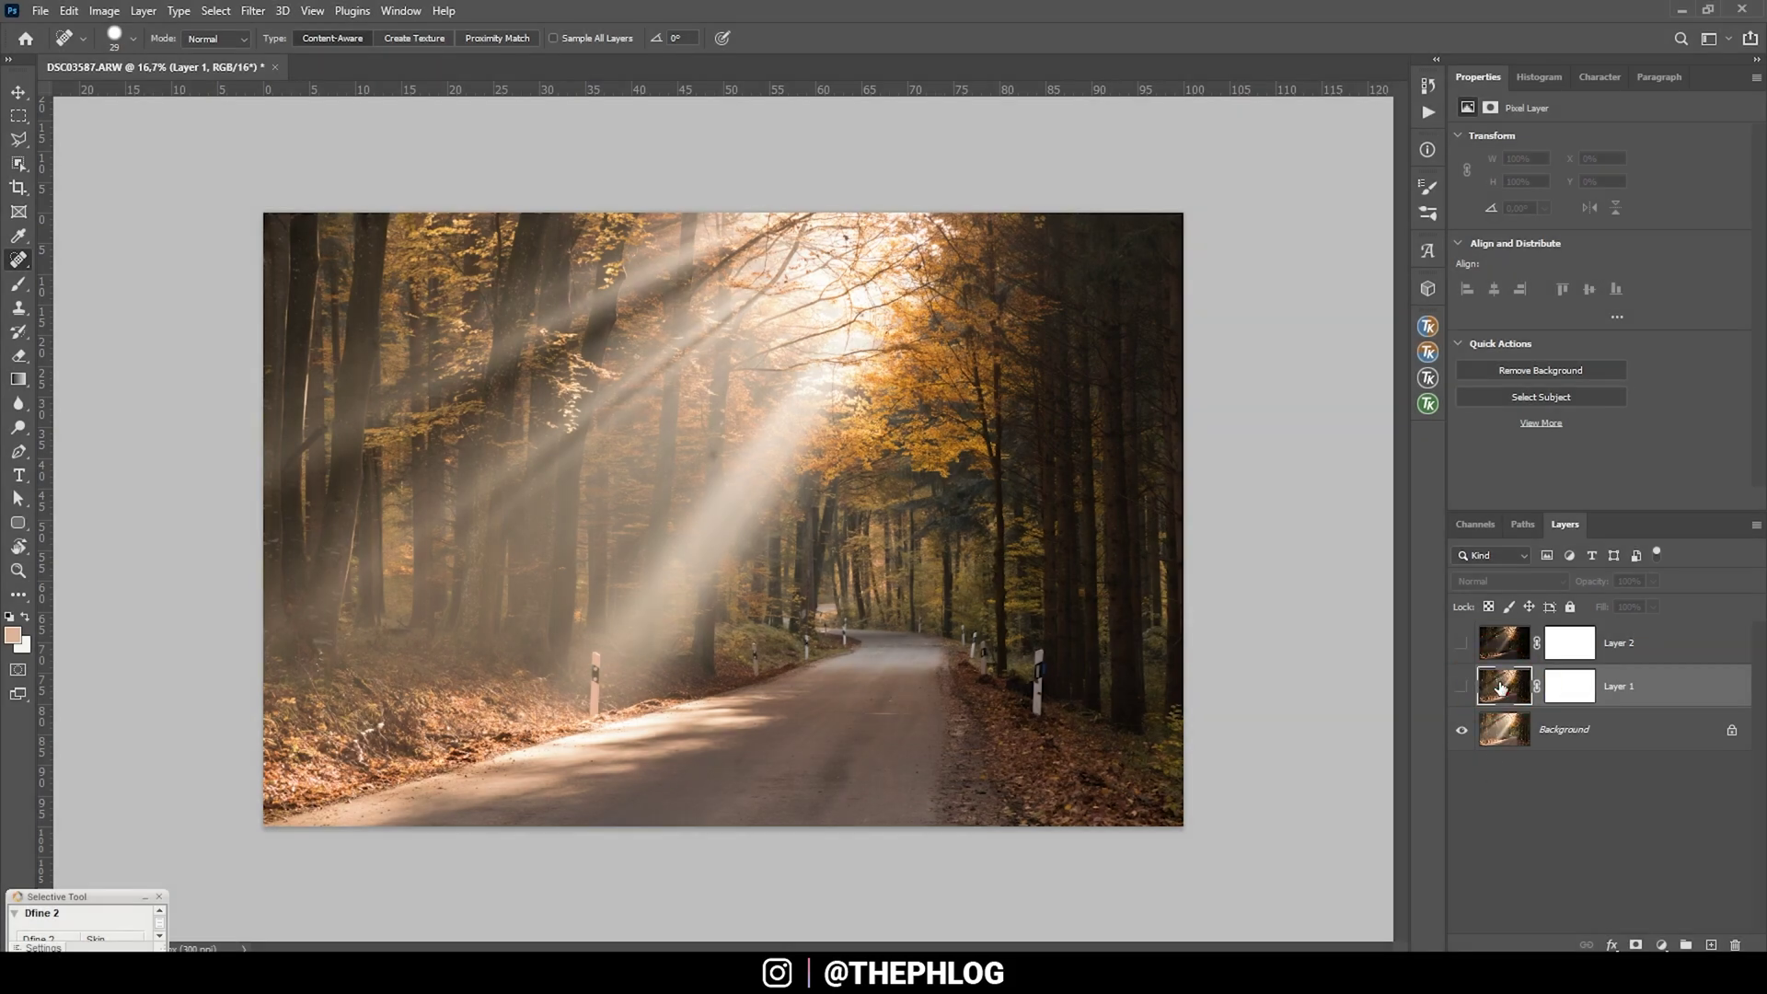
Generate a Lights luminosity mask on Layer 1 with TK RapidMask2, show the layer, and select its mask
click(1433, 406)
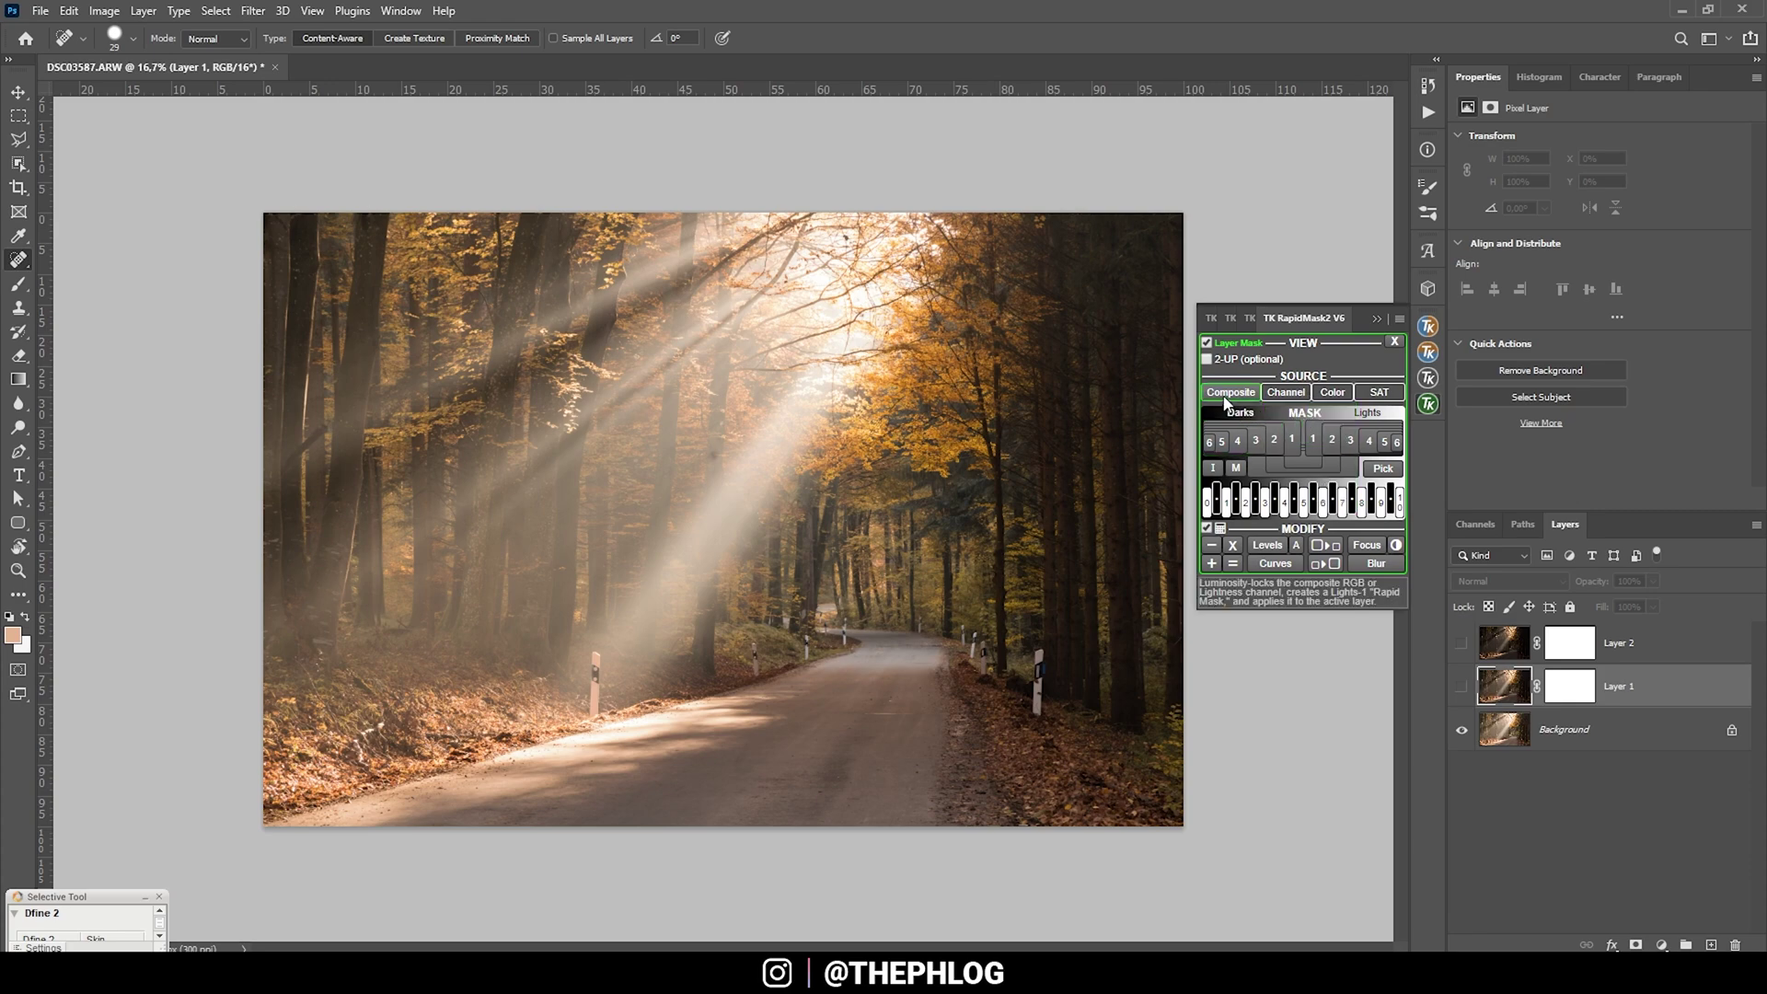
click(1223, 400)
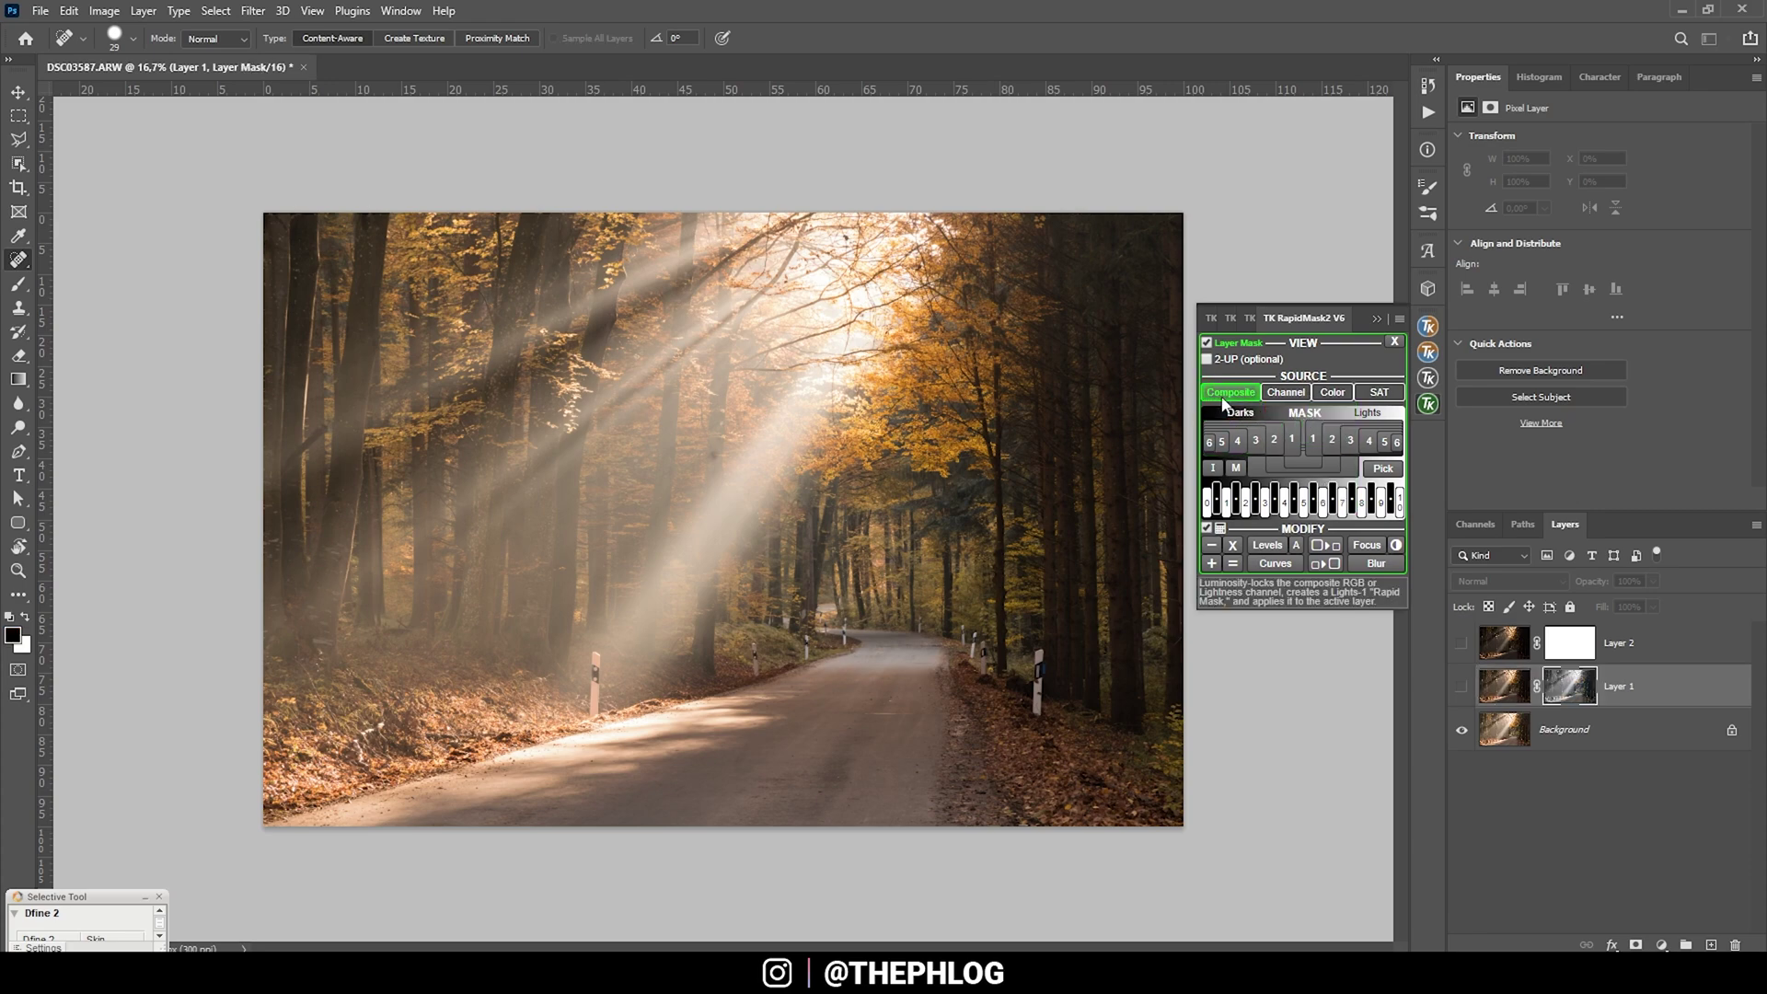
click(1461, 687)
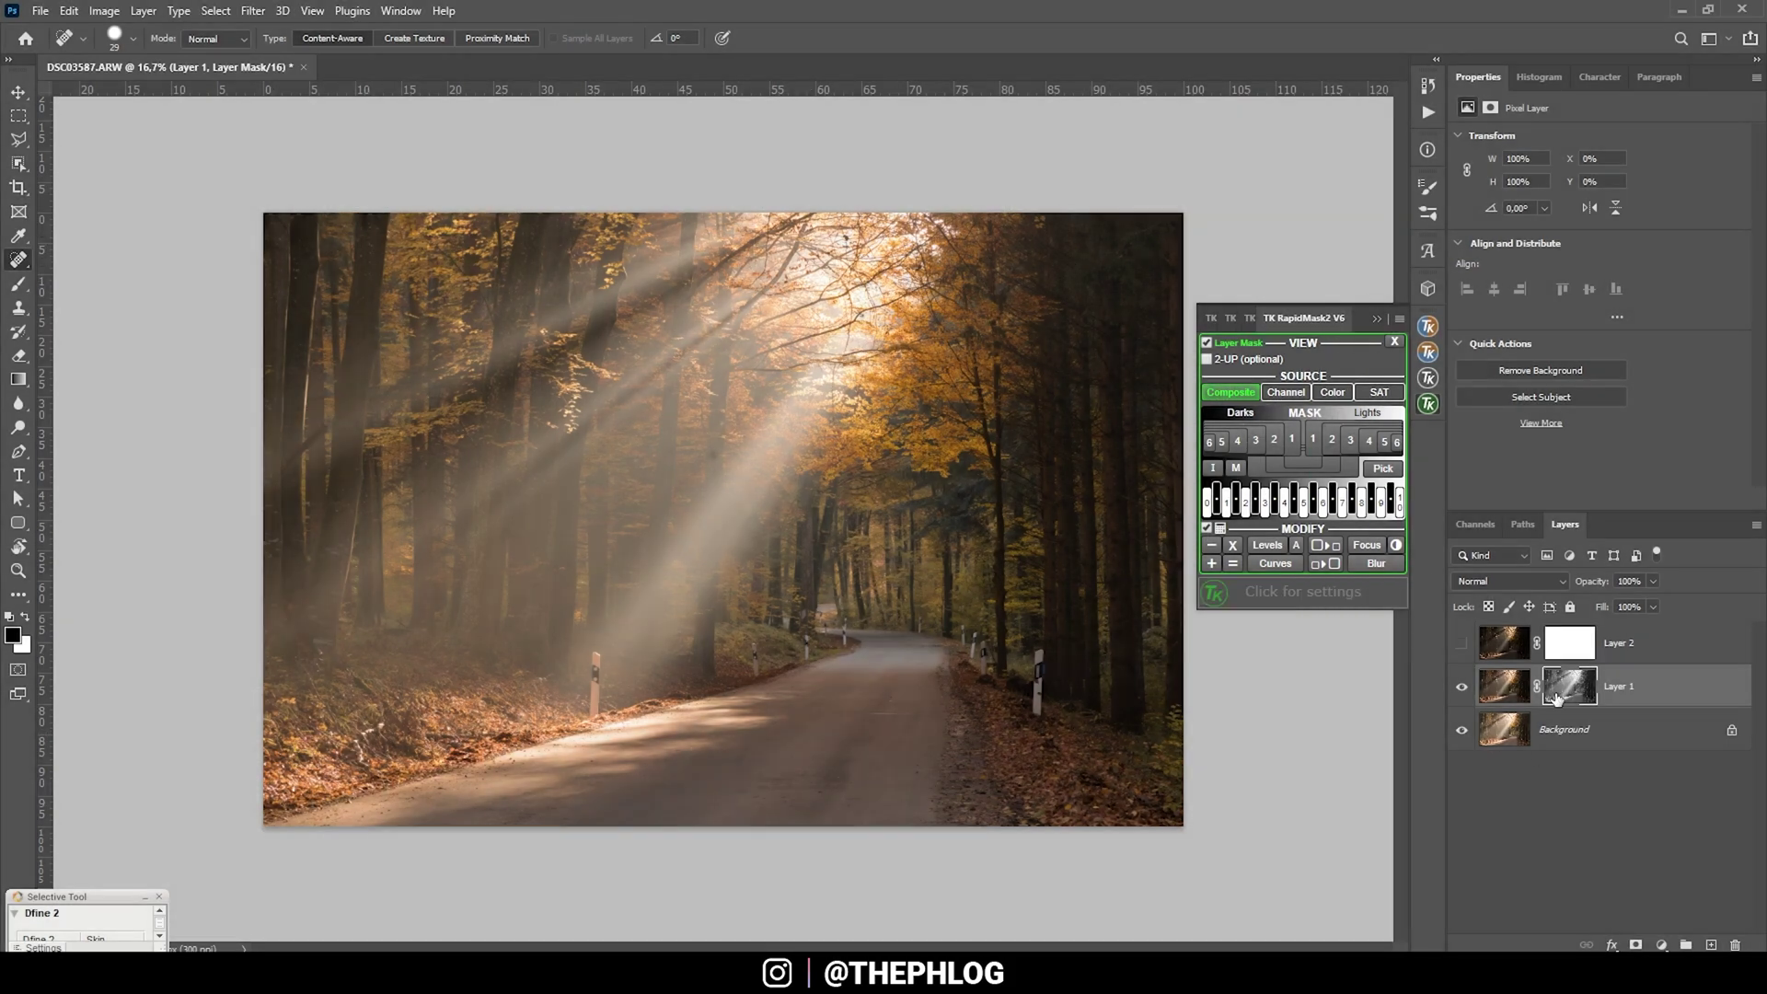
click(1570, 689)
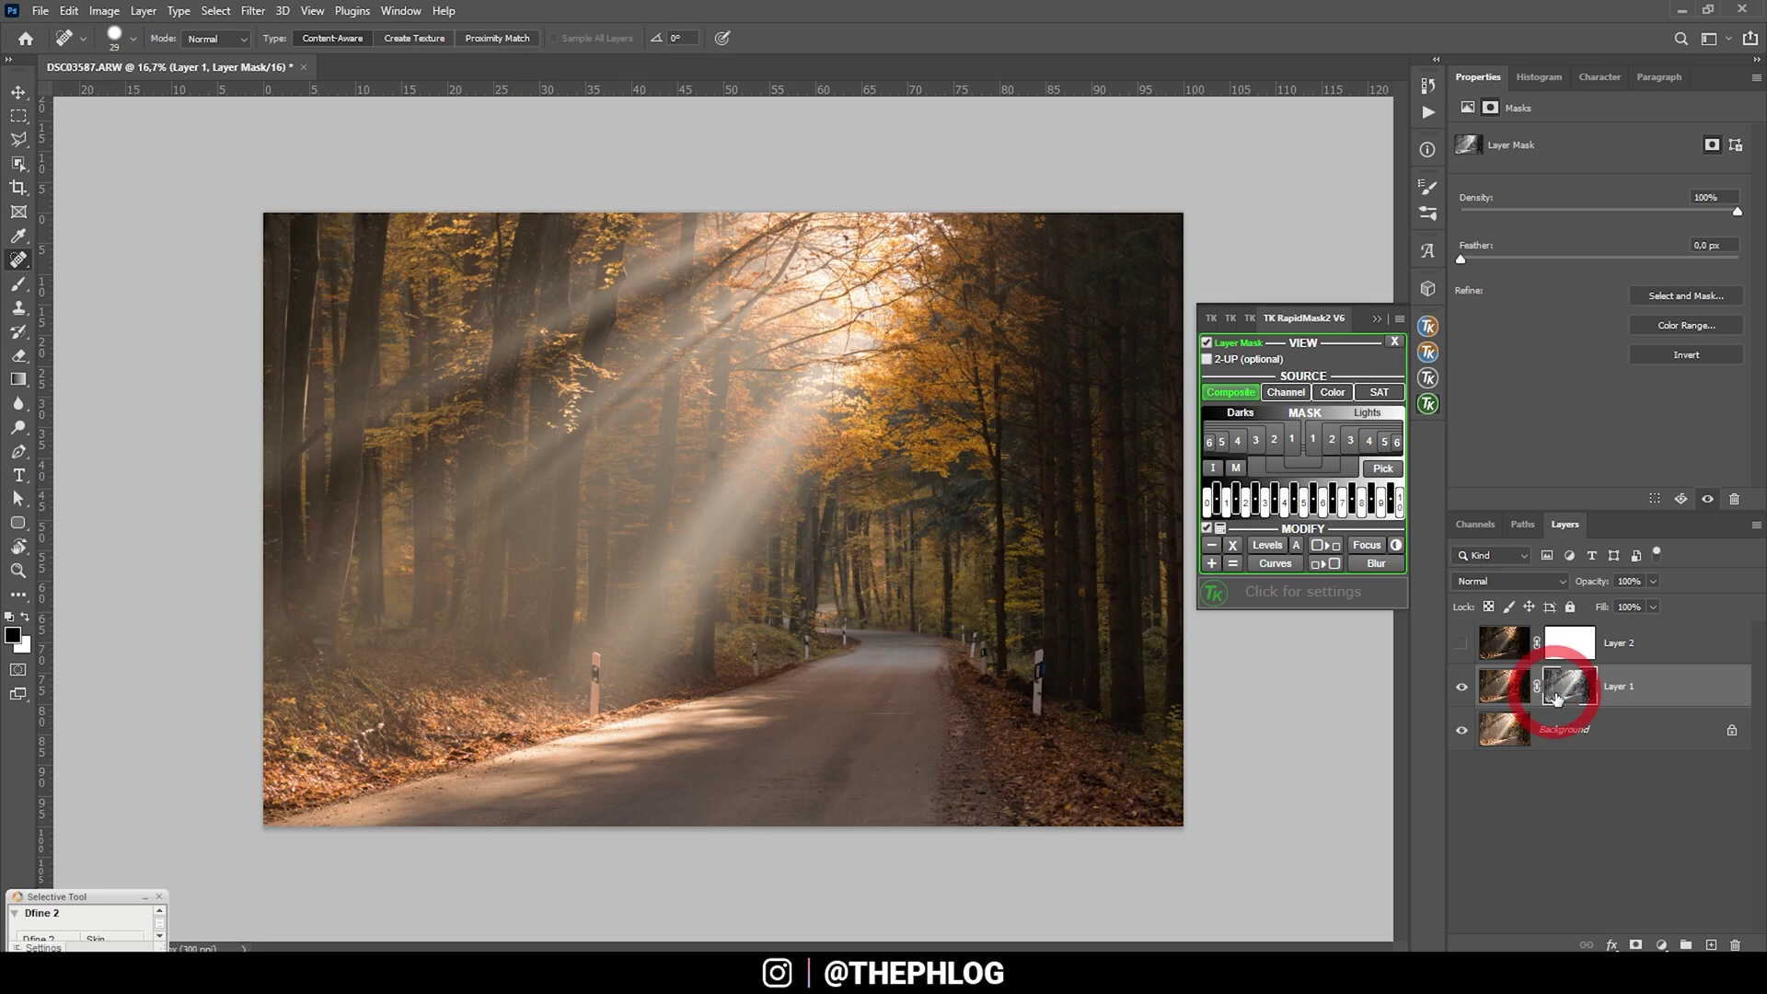
mouse_move(1209, 364)
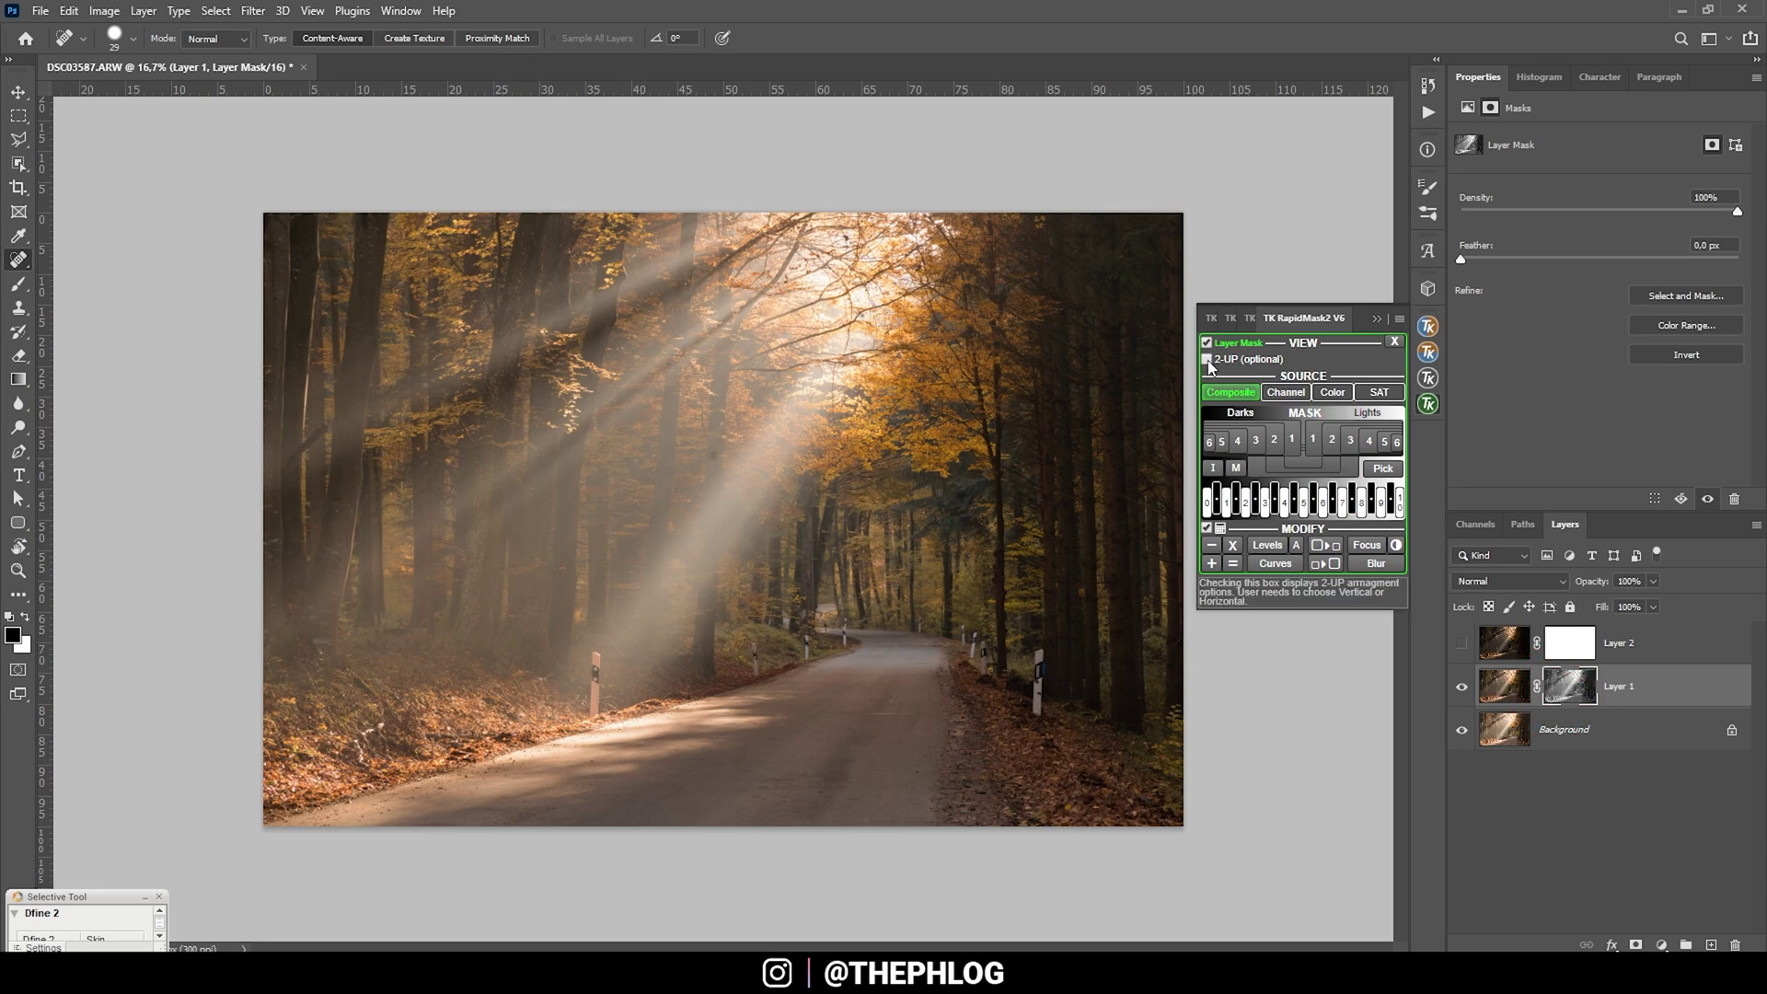
Show Layer 1's mask and the colour image in vertical 2-UP windows, fitted and zoom-matched
click(1208, 361)
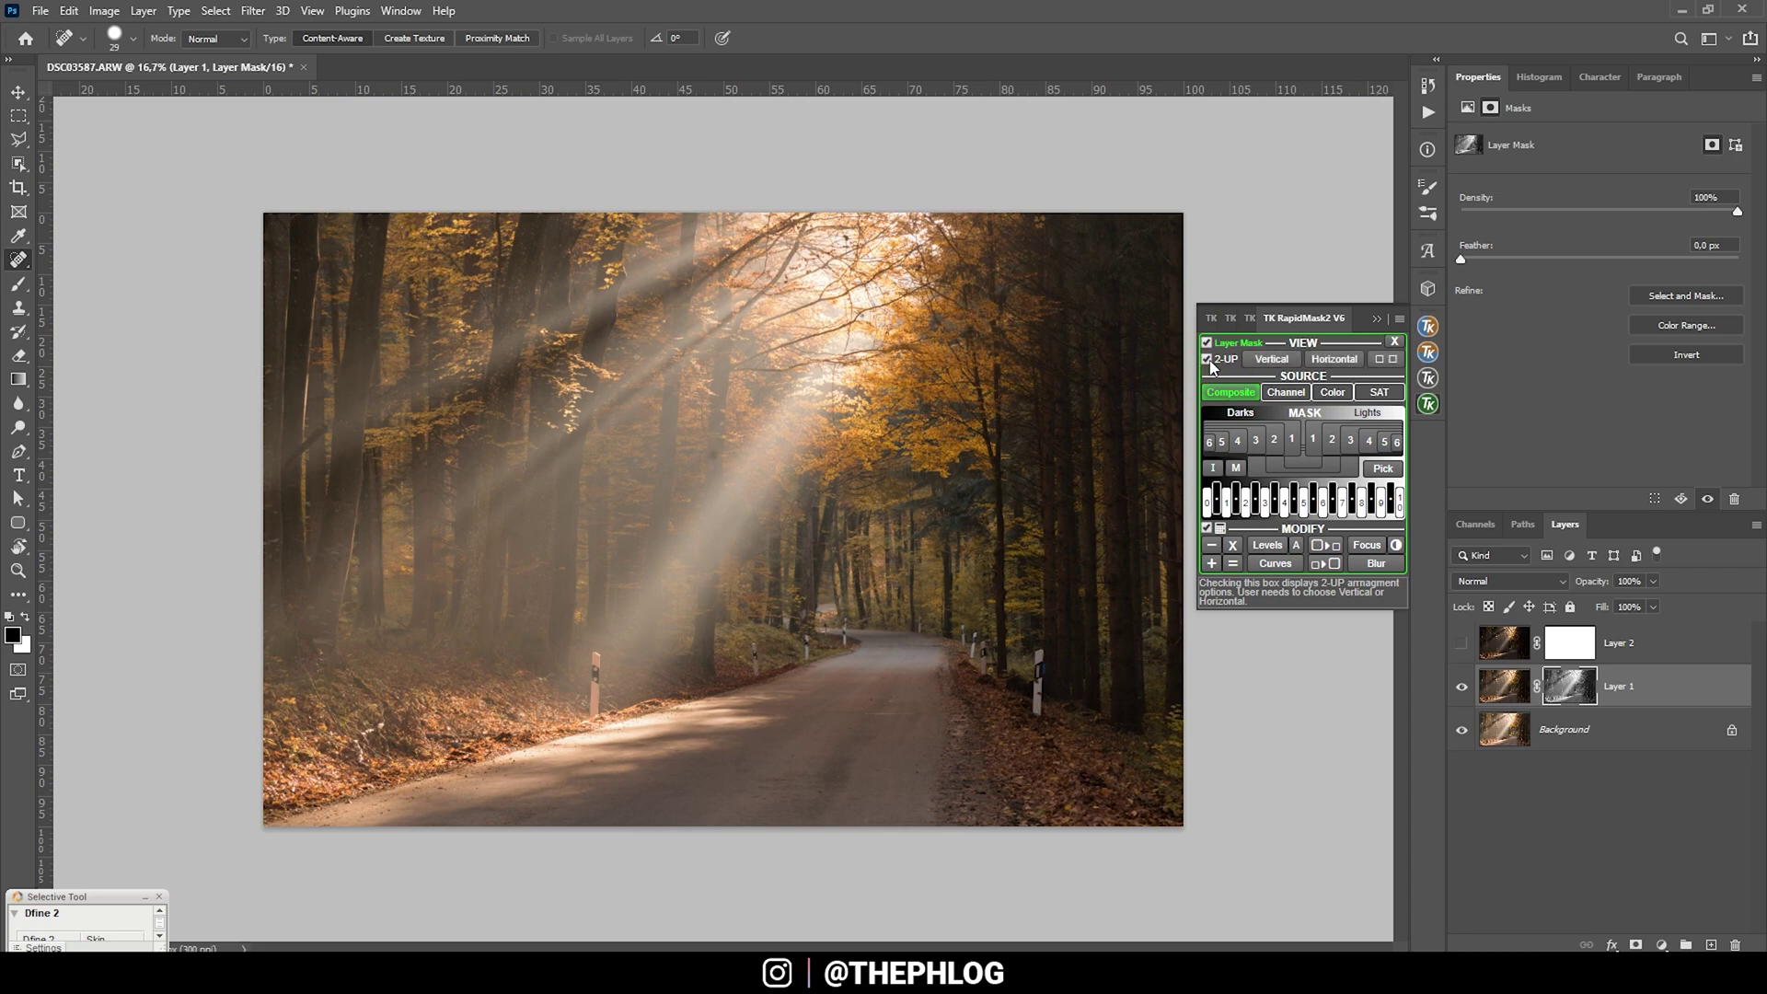
click(1271, 359)
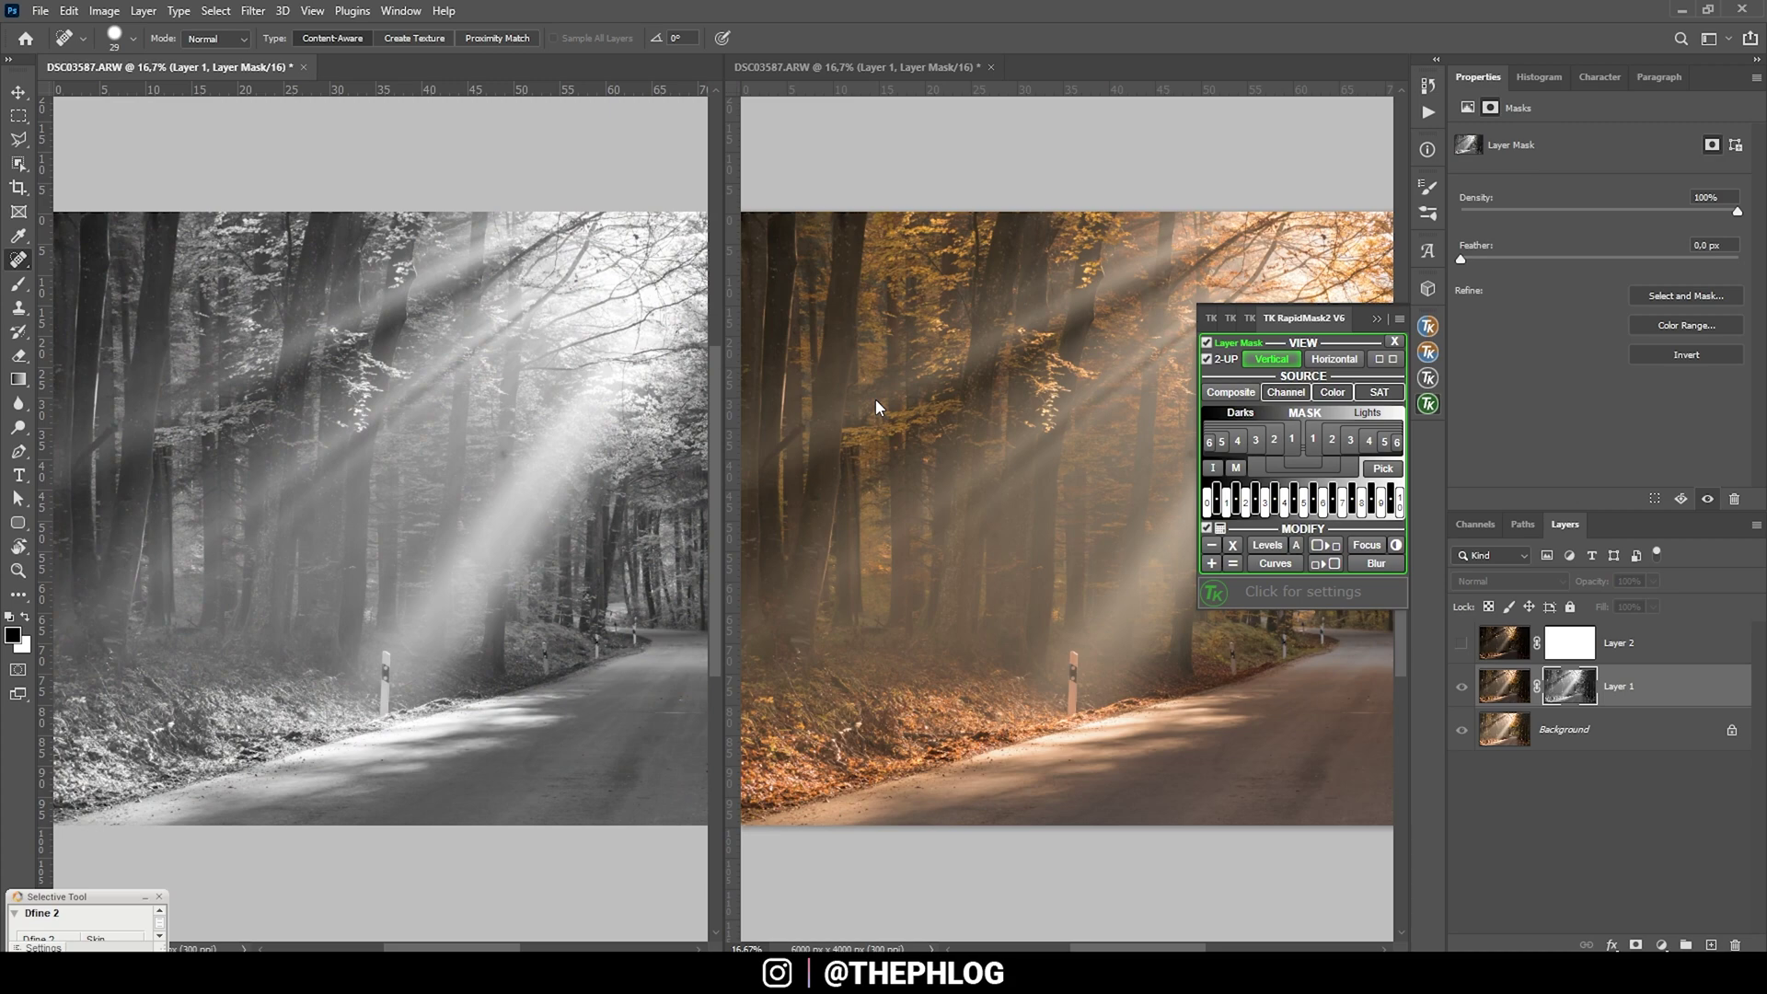
key(ctrl+0)
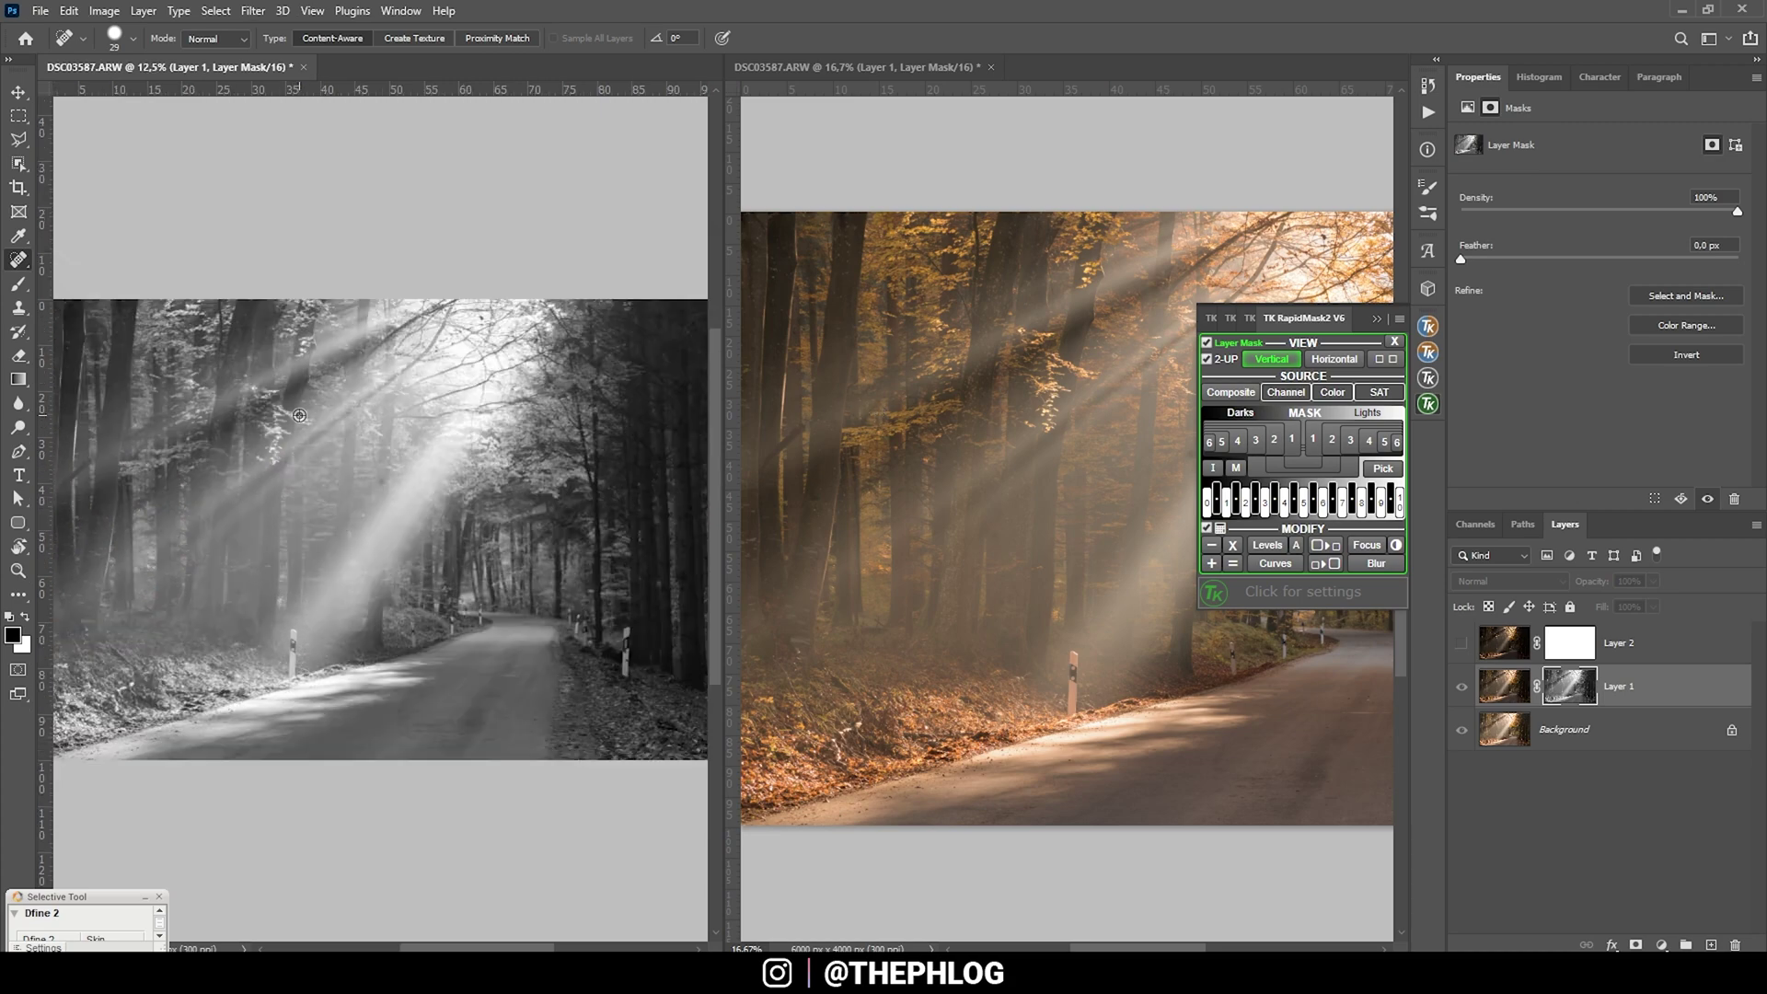
click(1383, 360)
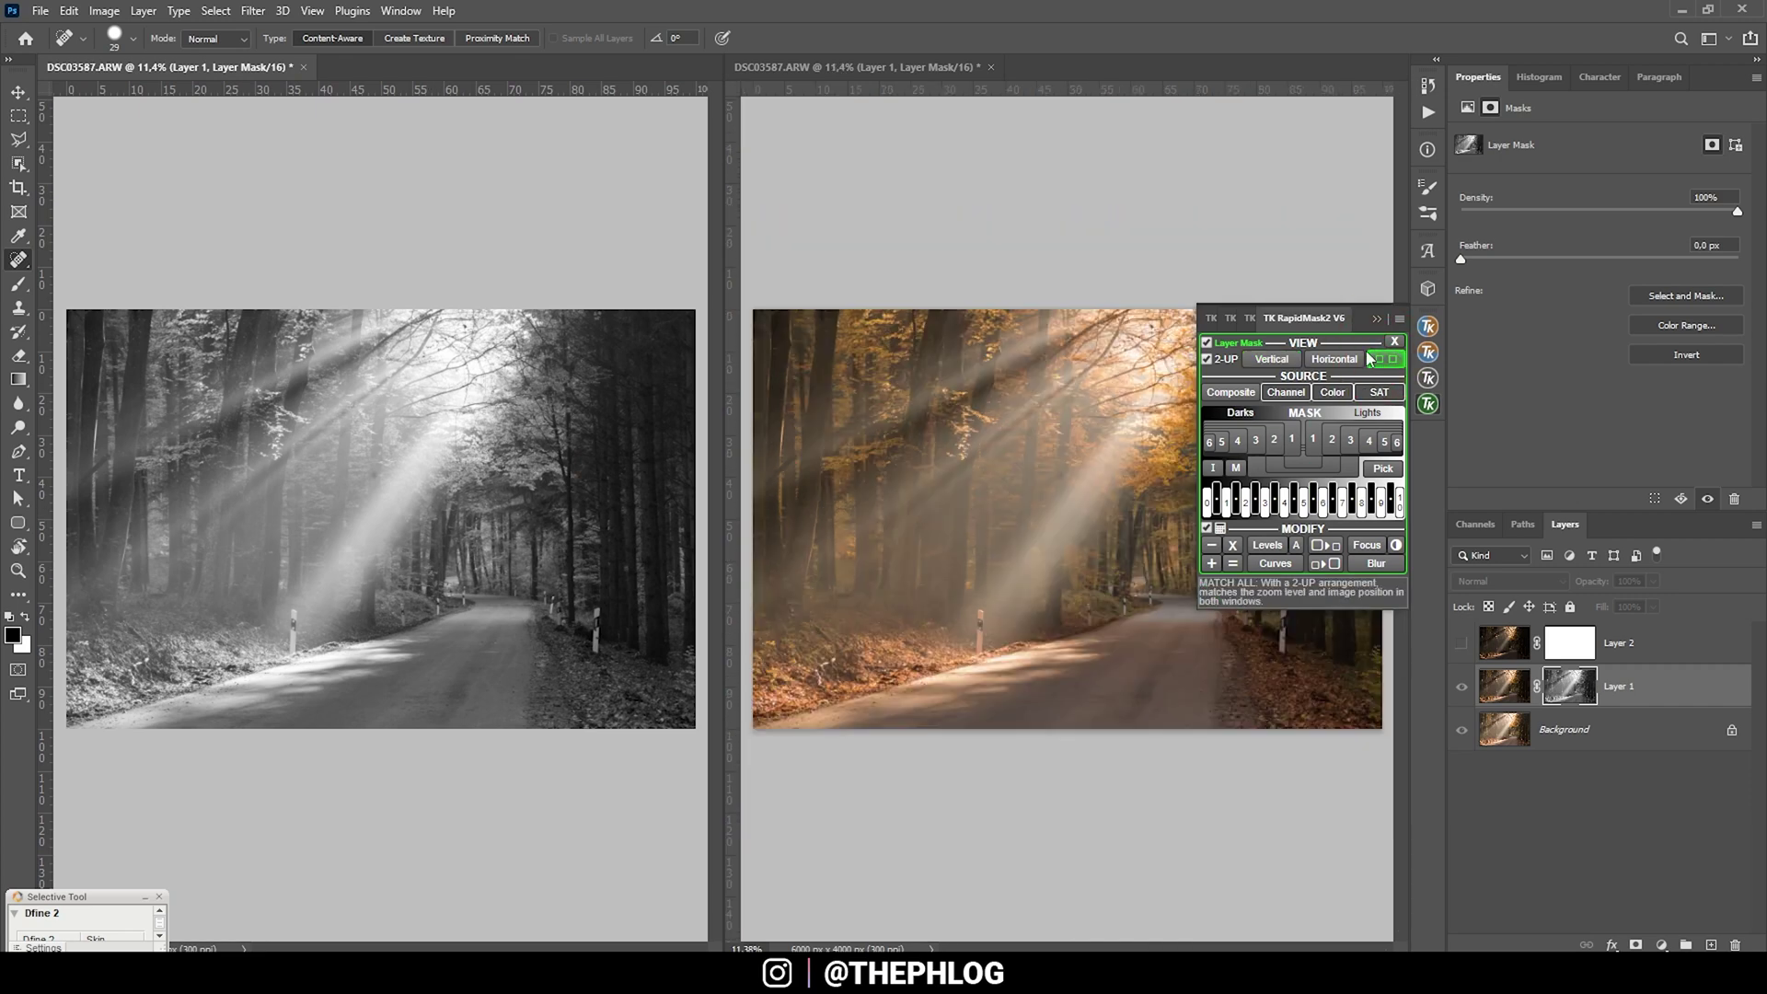
key(b)
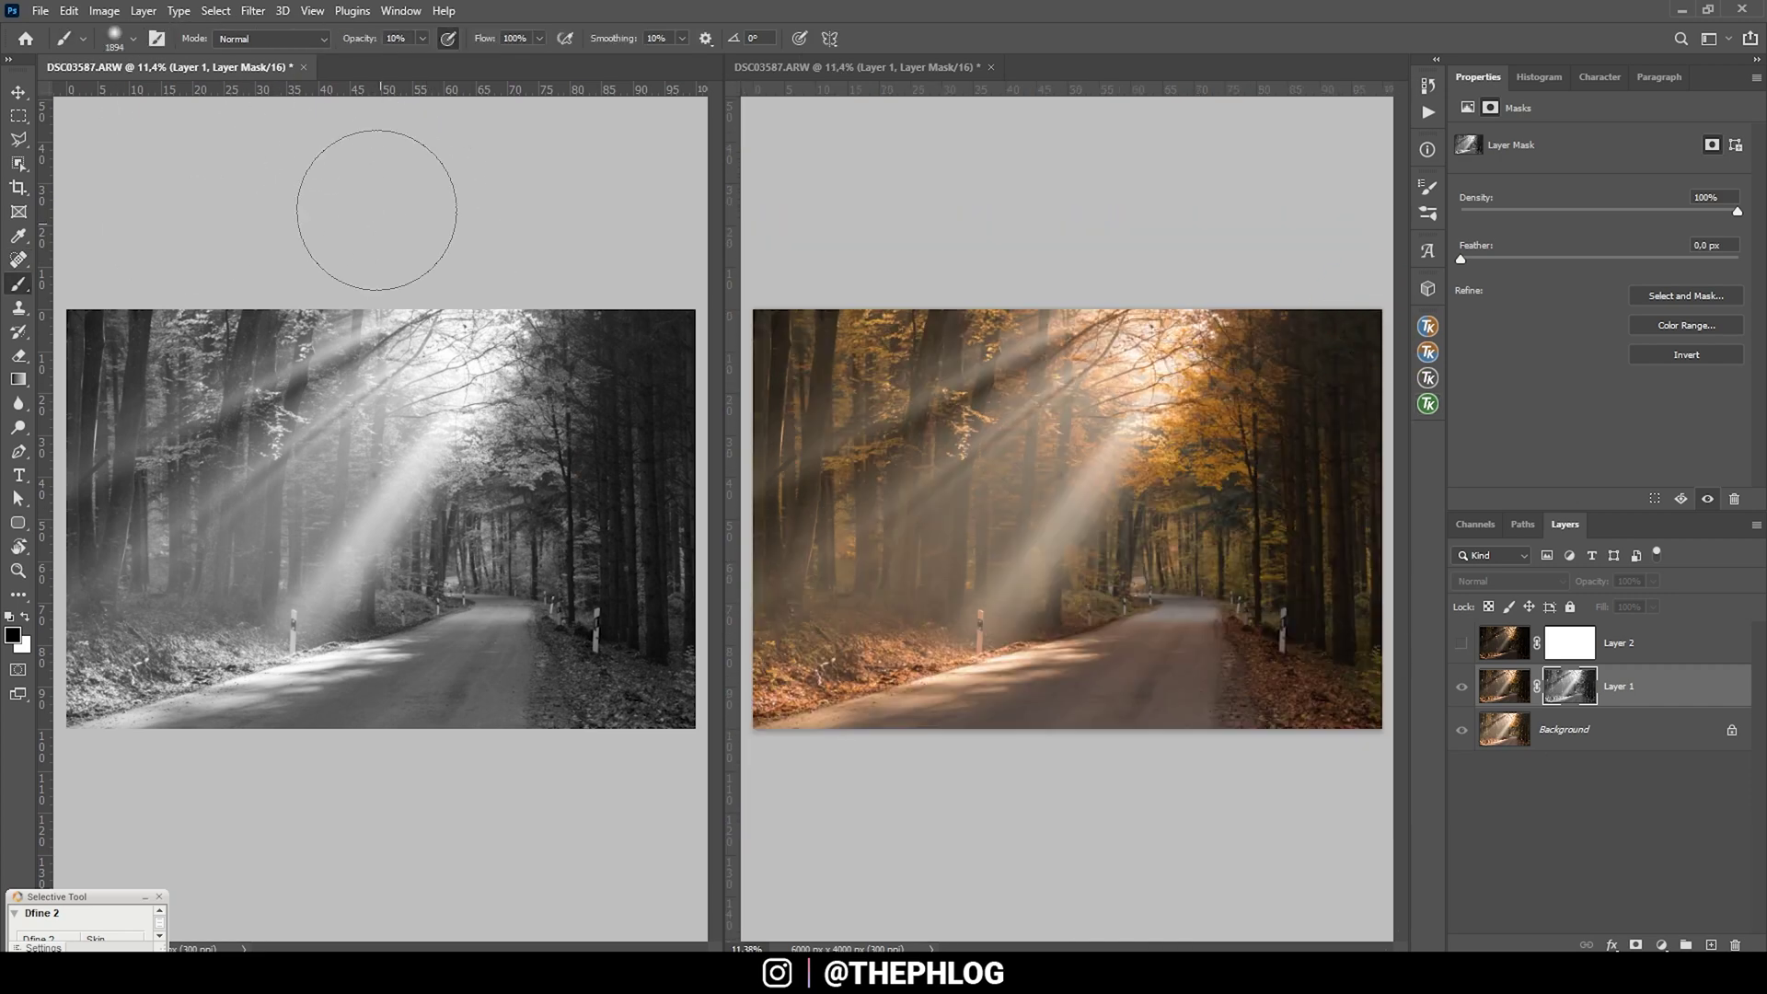
Paint Layer 1's mask black at about 41% brush opacity over the right-side foliage, trees and road
click(423, 38)
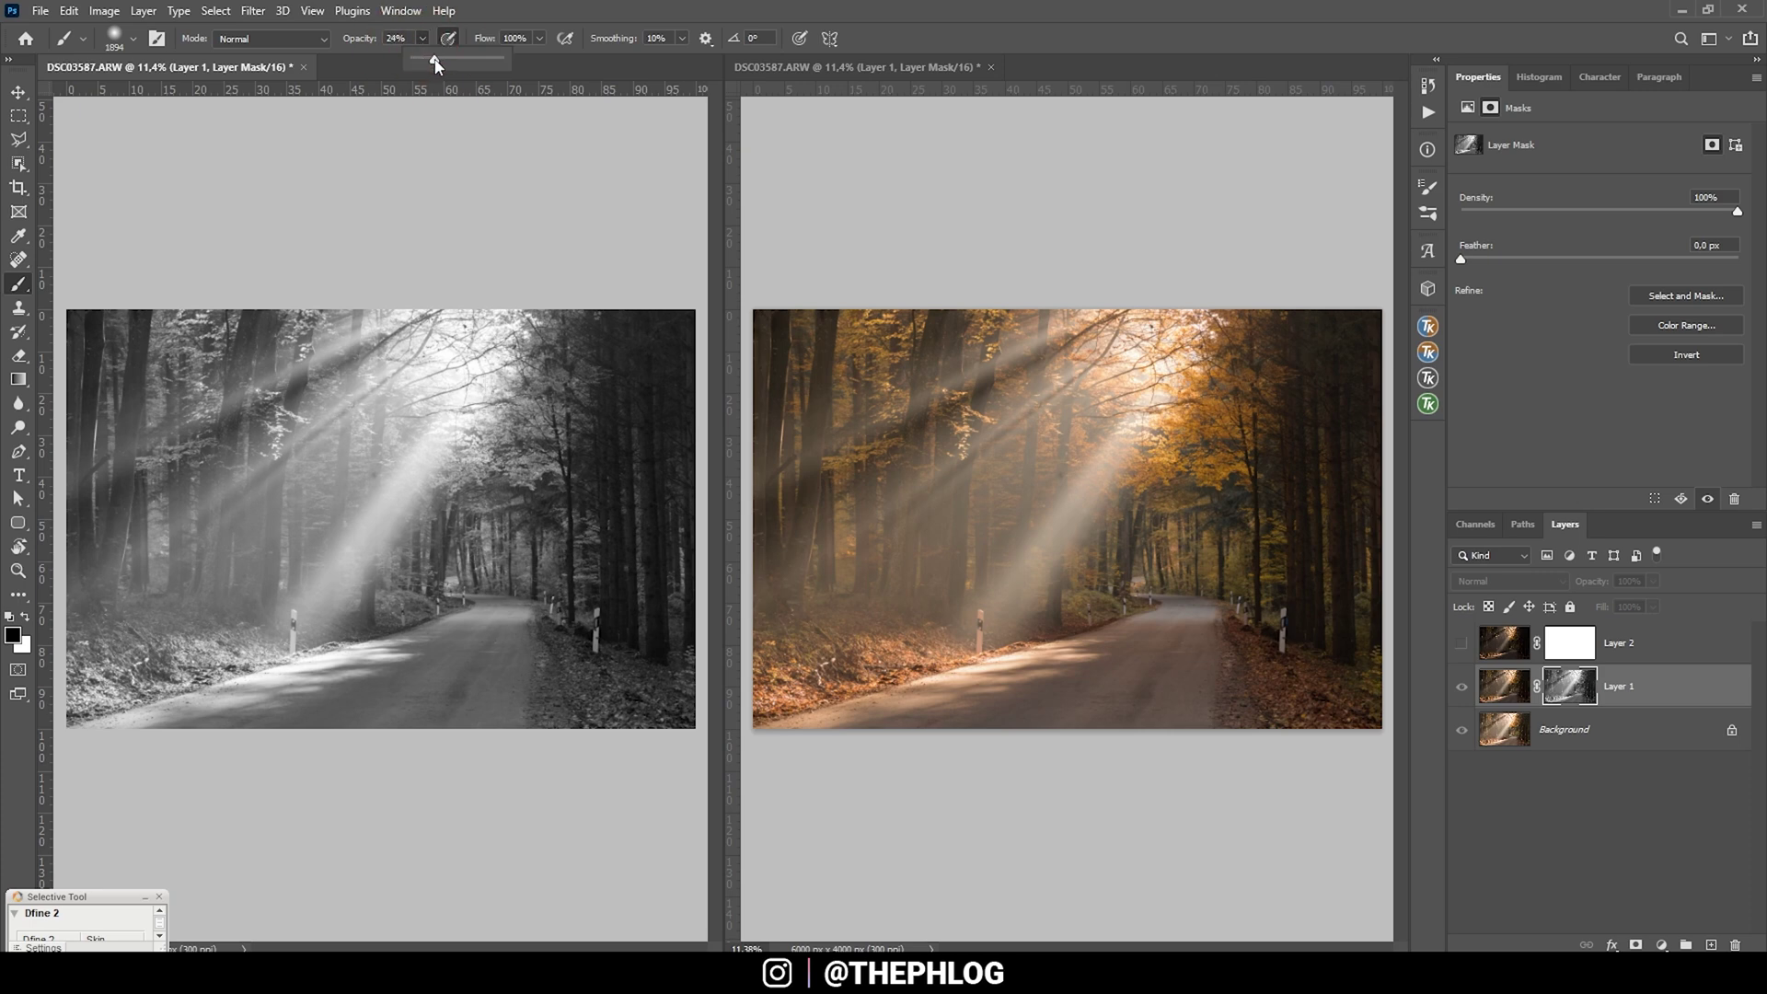
drag(443, 64, 454, 64)
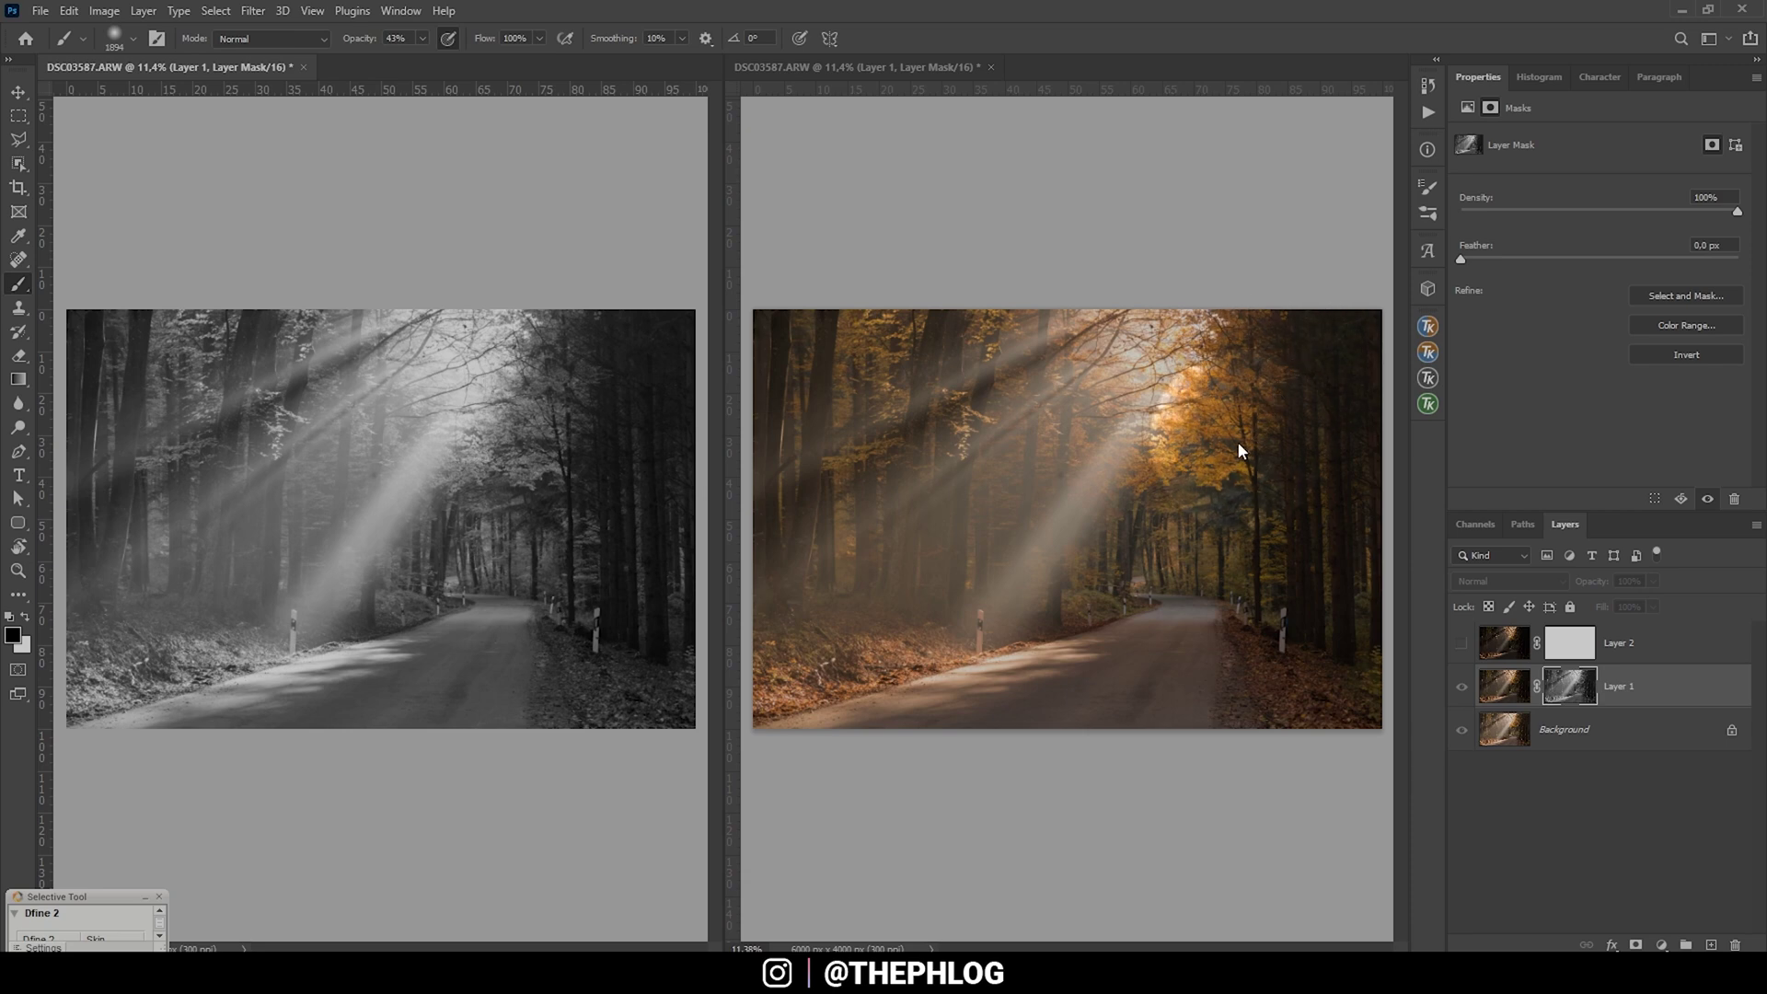
mouse_move(1239, 441)
mouse_down()
mouse_move(1151, 593)
mouse_move(1173, 658)
mouse_move(1250, 667)
mouse_move(1309, 600)
mouse_move(1303, 361)
mouse_move(1221, 473)
mouse_up()
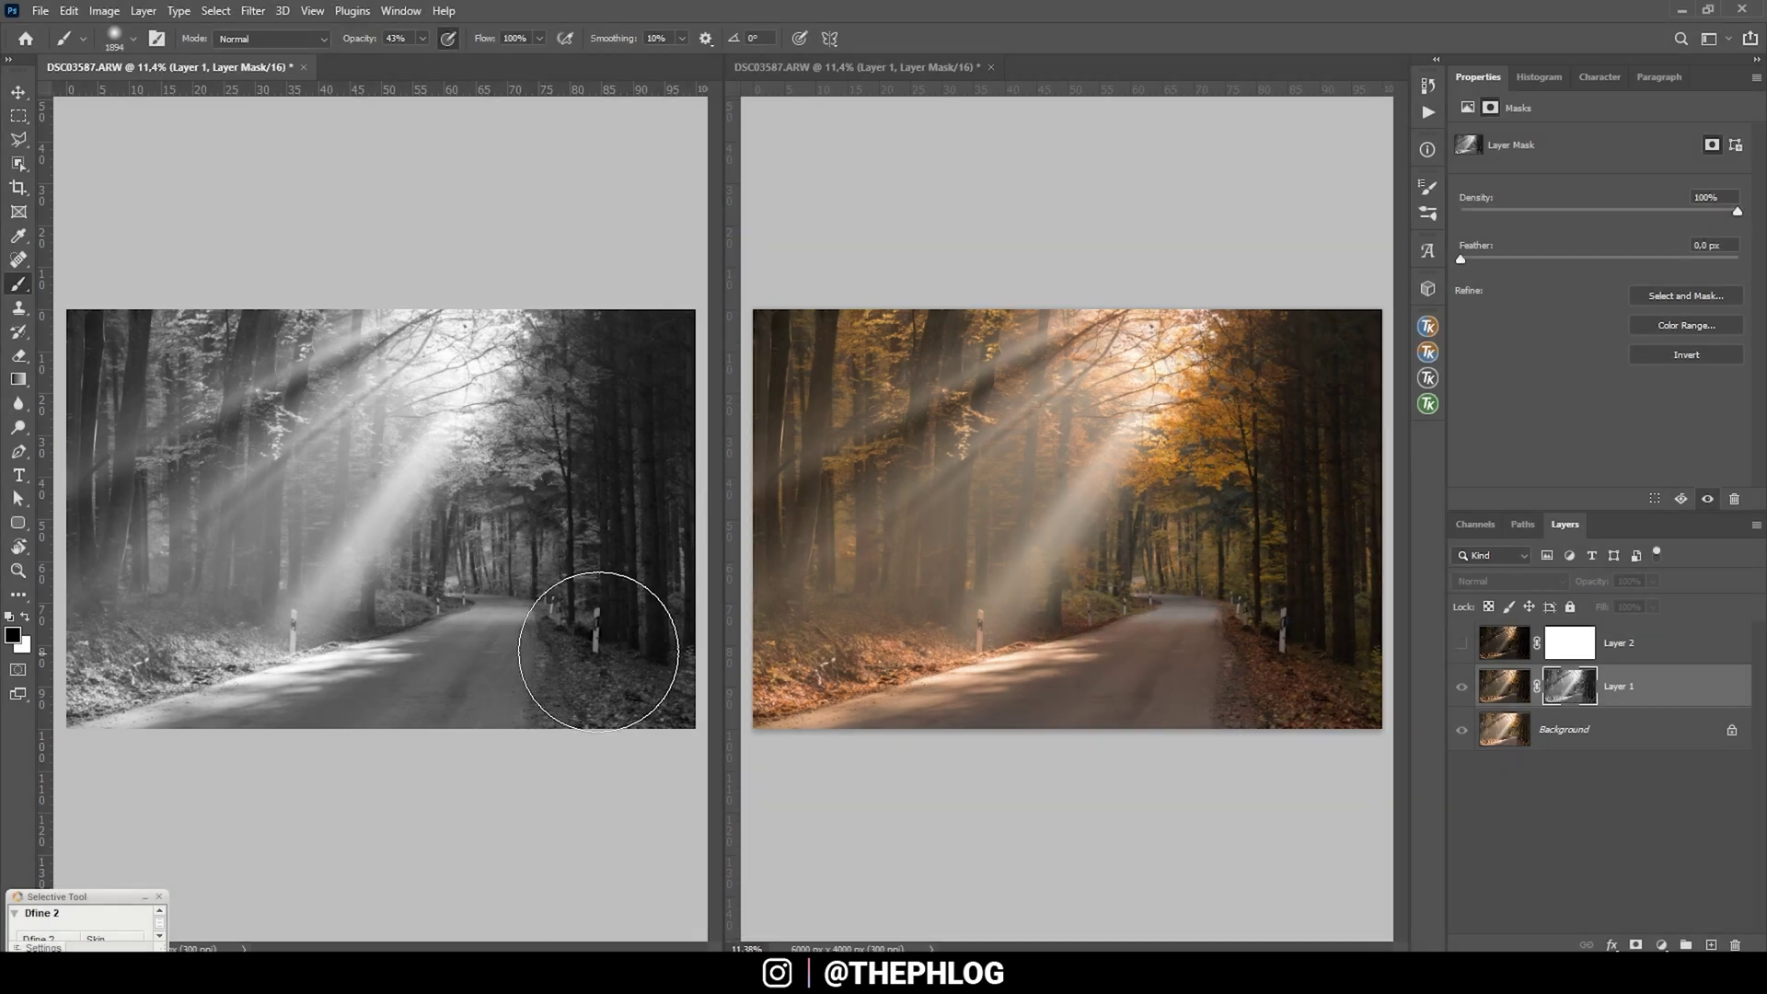
mouse_move(598, 652)
mouse_down()
mouse_move(619, 405)
mouse_move(599, 631)
mouse_move(635, 578)
mouse_move(513, 678)
mouse_move(470, 671)
mouse_move(635, 444)
mouse_move(584, 592)
mouse_move(611, 671)
mouse_move(572, 643)
mouse_move(506, 671)
mouse_move(584, 662)
mouse_move(517, 671)
mouse_move(571, 632)
mouse_move(611, 651)
mouse_move(533, 729)
mouse_move(623, 659)
mouse_move(623, 513)
mouse_move(467, 746)
mouse_move(592, 516)
mouse_move(564, 730)
mouse_move(540, 679)
mouse_move(638, 395)
mouse_move(157, 296)
mouse_move(227, 571)
mouse_move(591, 499)
mouse_move(538, 629)
mouse_move(630, 355)
mouse_move(886, 468)
mouse_up()
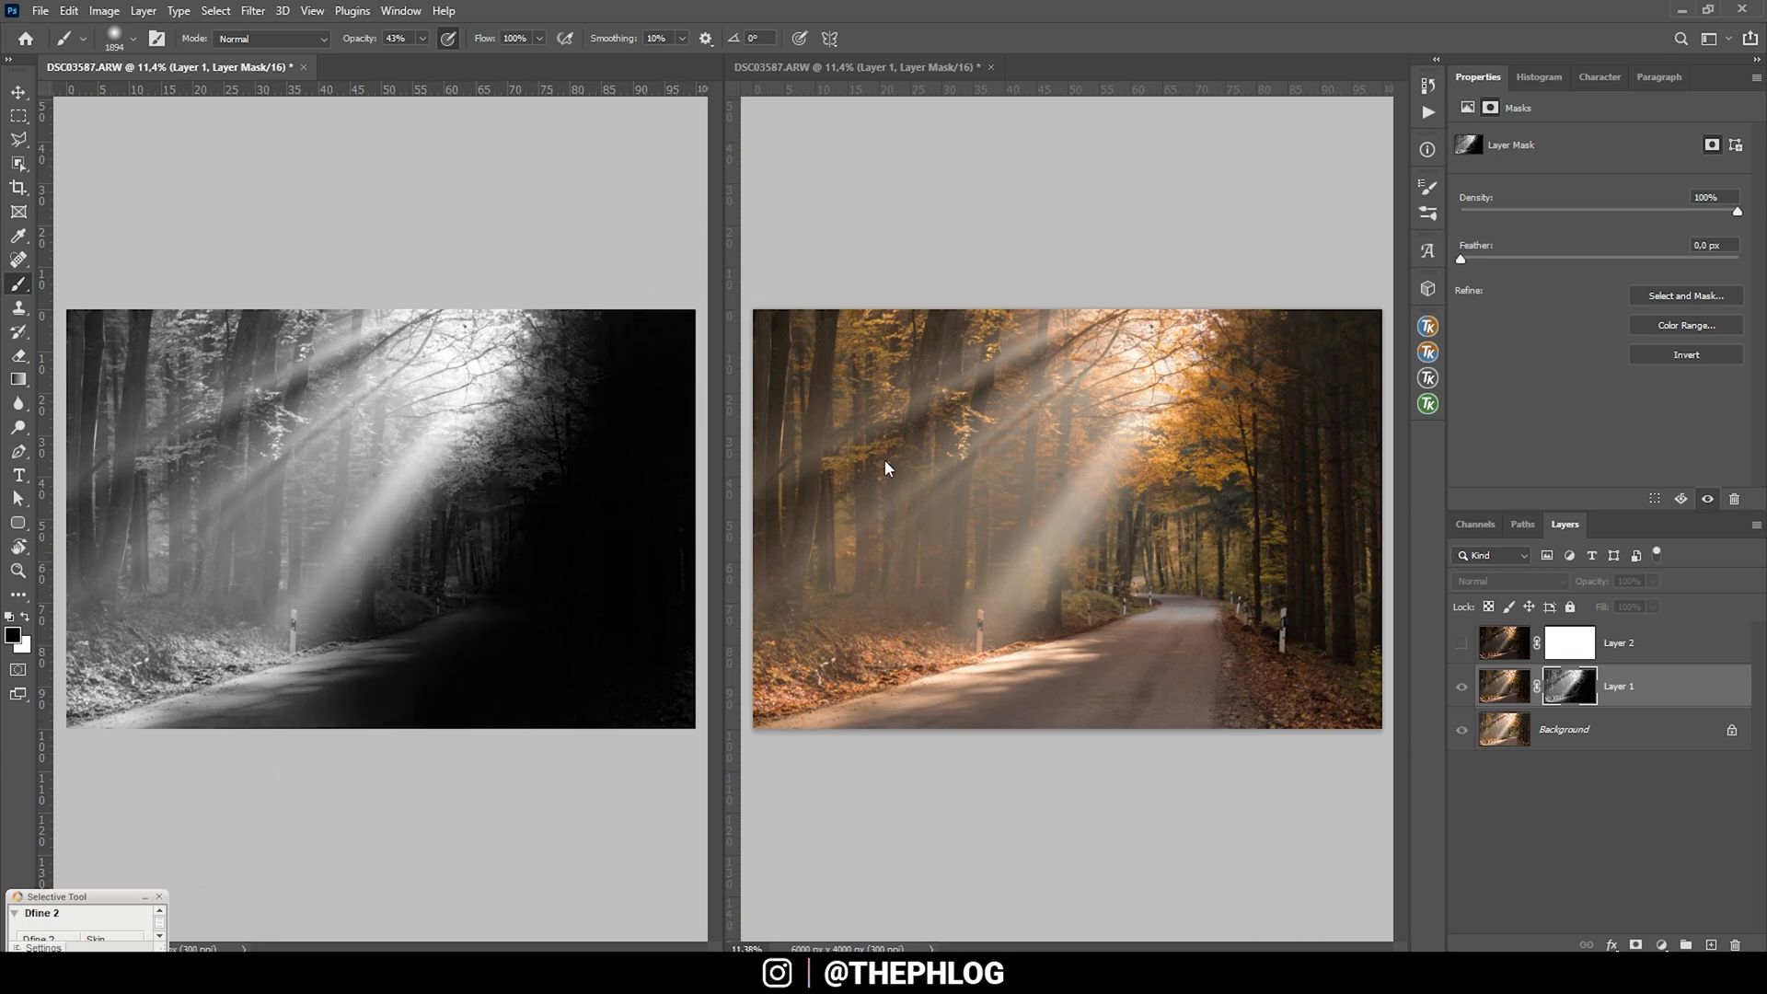
click(304, 69)
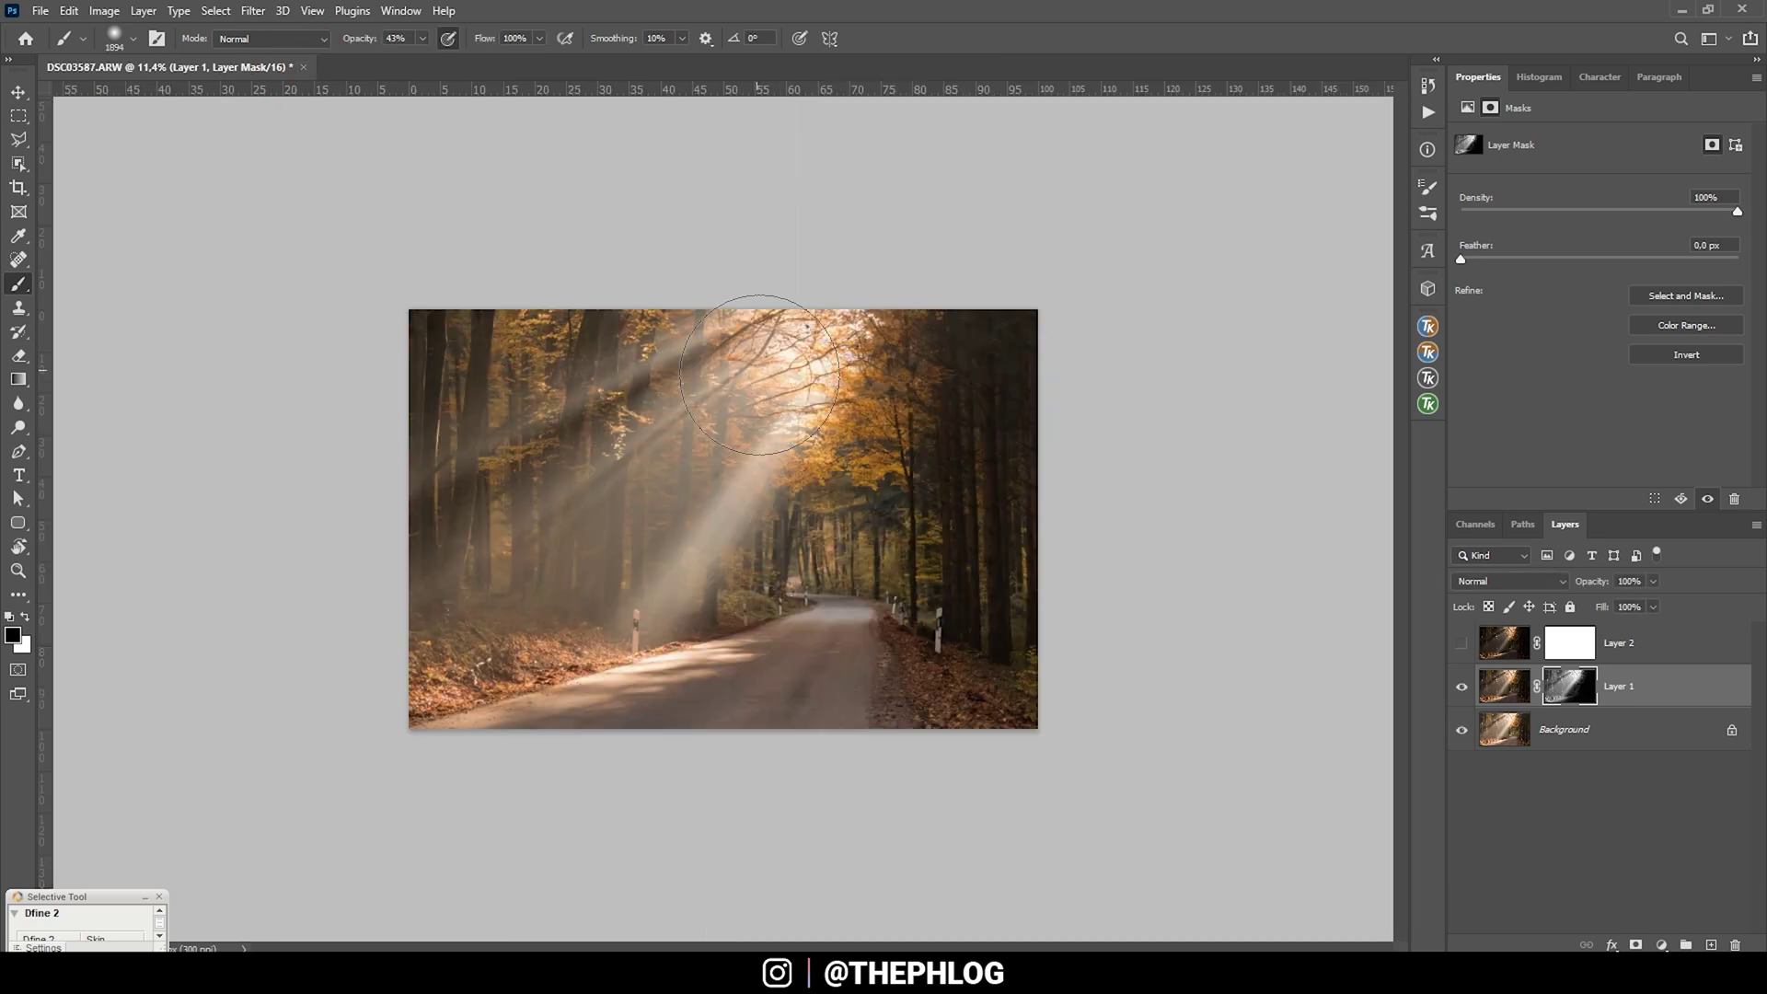
Turn off RapidMask's 2-UP view and compare the blend with Layer 1 hidden and shown
click(1428, 405)
click(1207, 359)
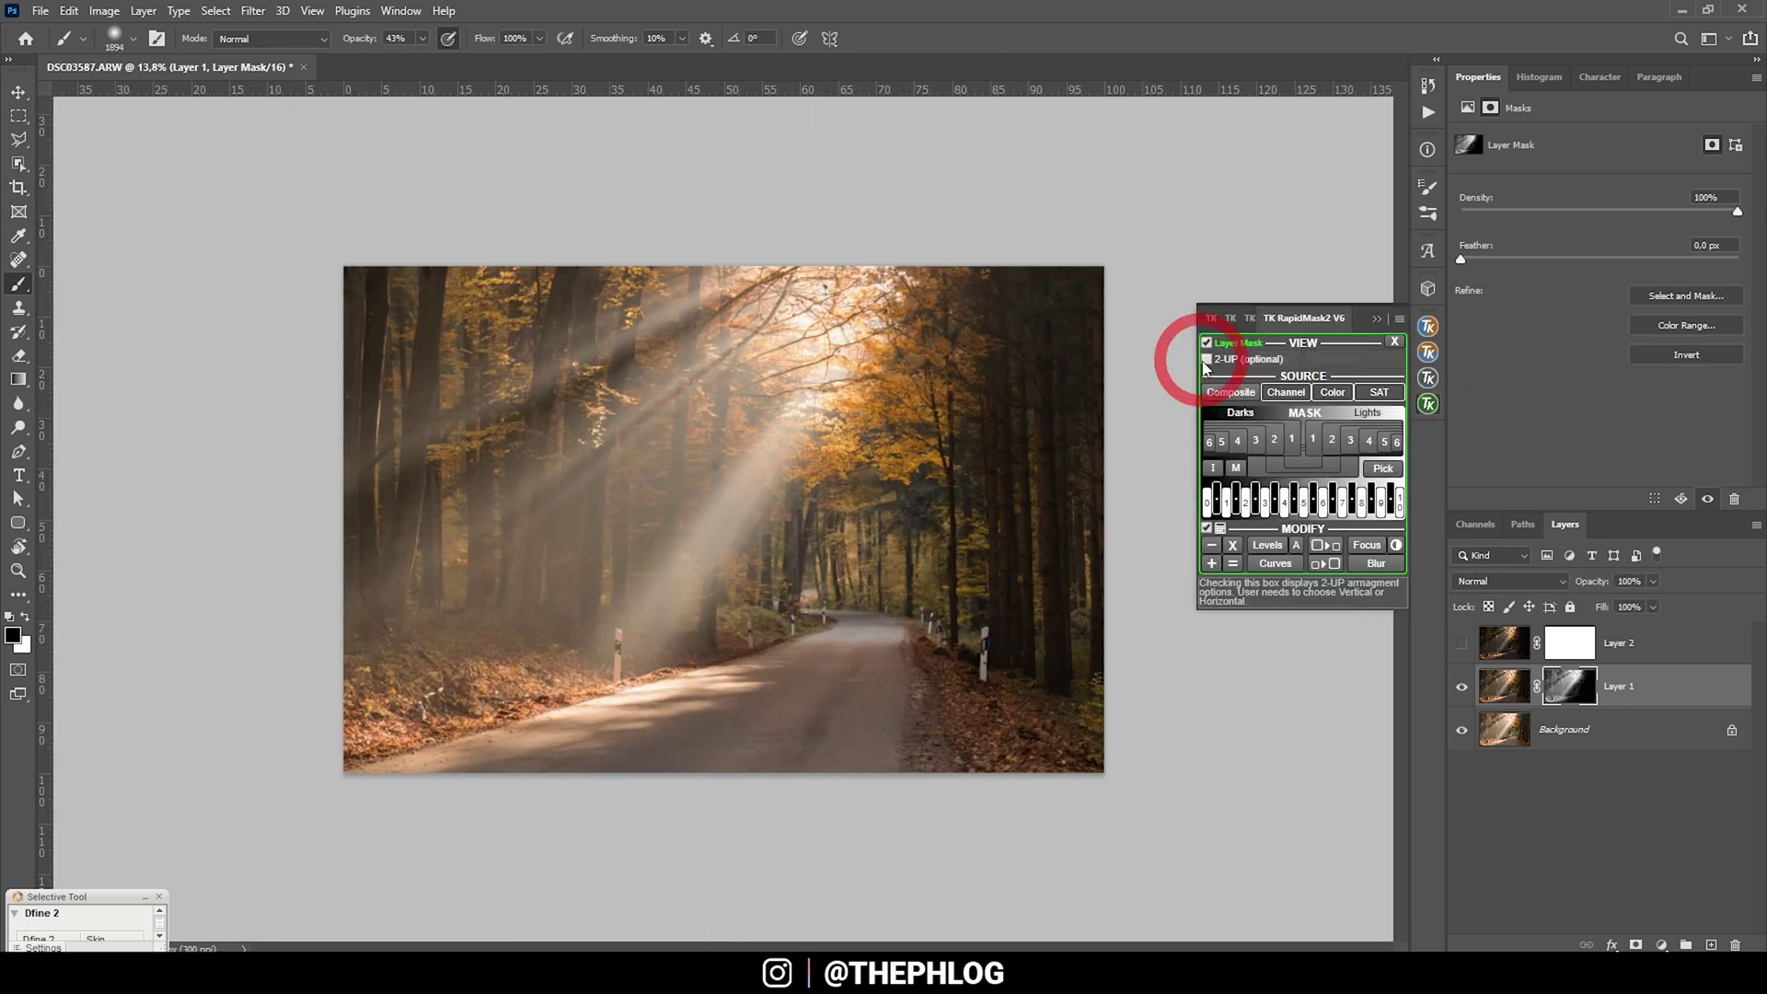
key(8)
key(9)
click(1462, 687)
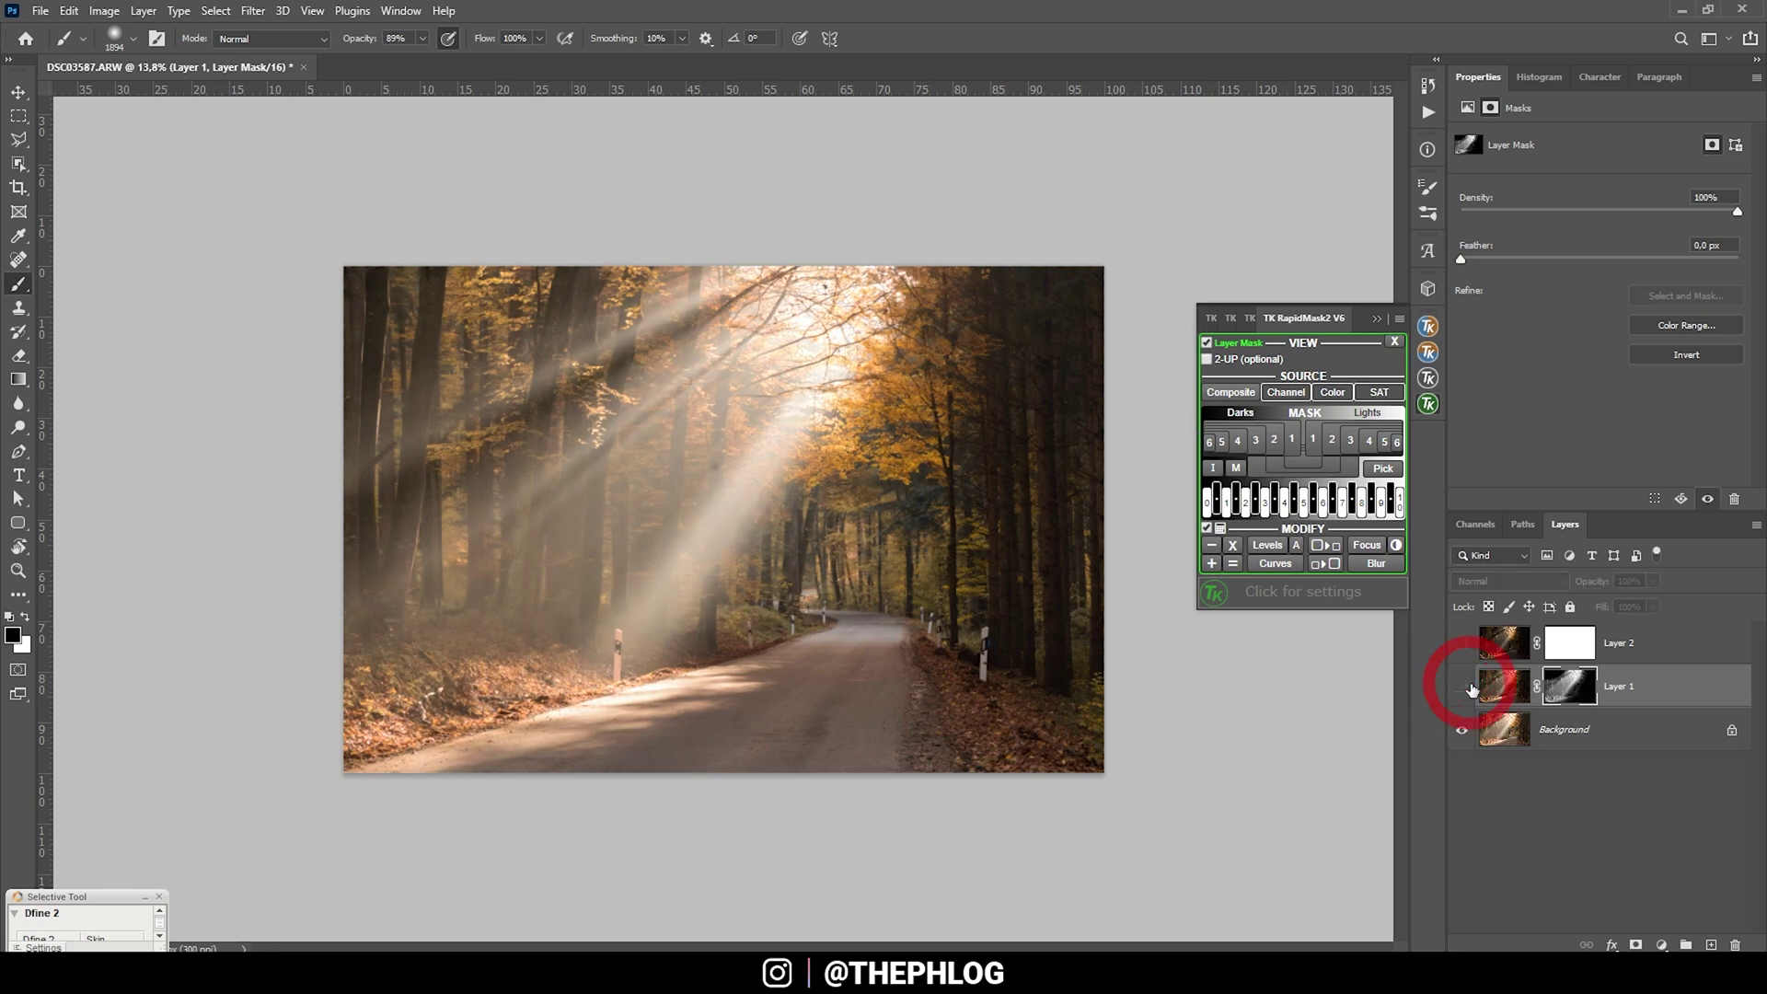
click(1462, 687)
click(1467, 687)
click(1467, 687)
click(1467, 686)
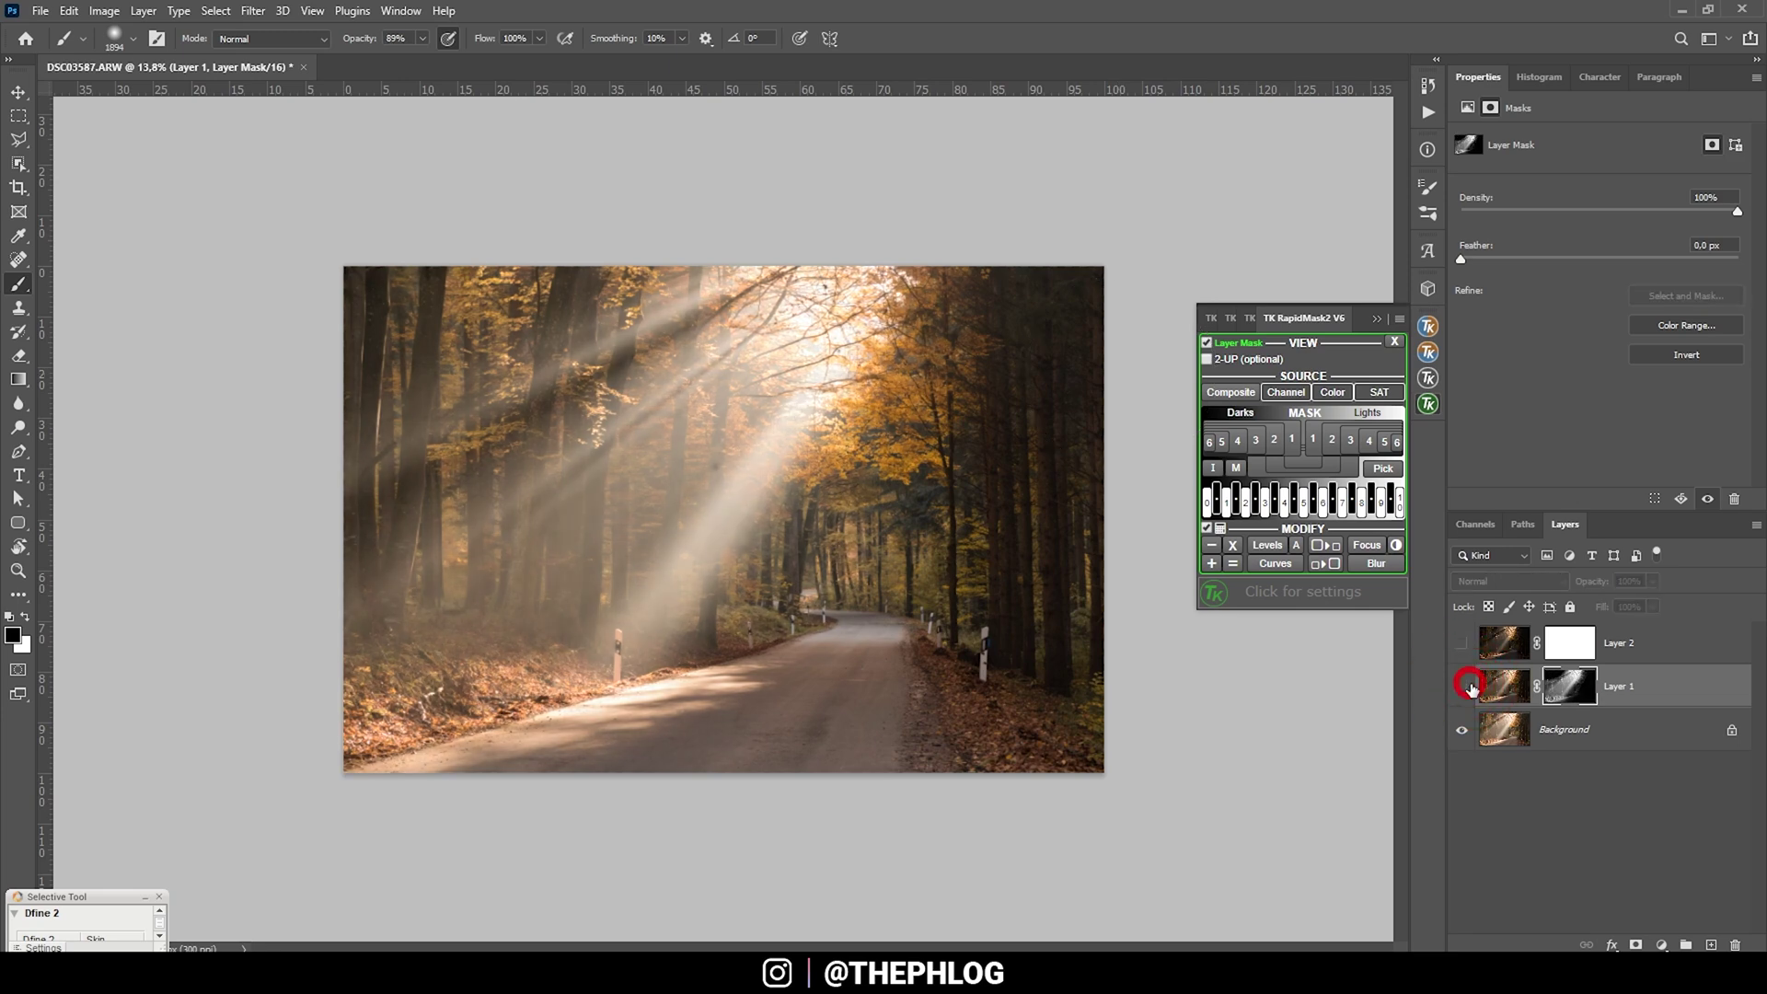
click(1468, 688)
click(1467, 688)
click(1468, 688)
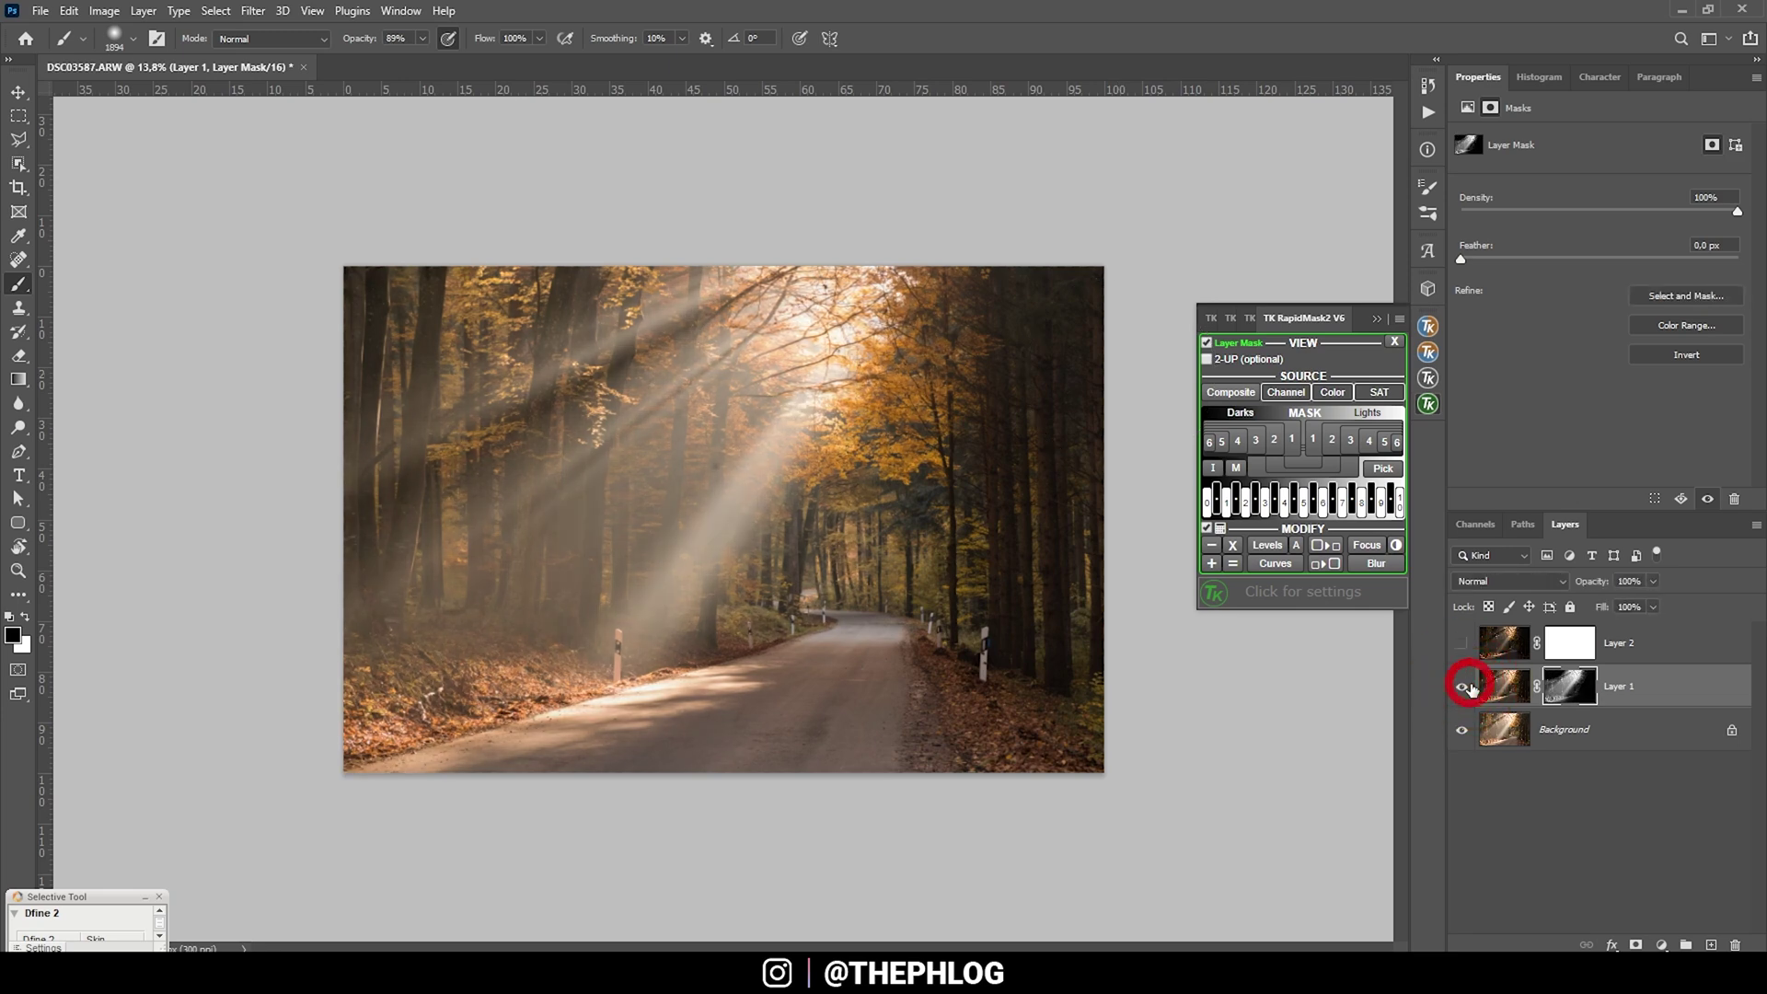
click(1468, 687)
Set the brush to 18% opacity and about 994 px, keeping Layer 1 visible
click(423, 38)
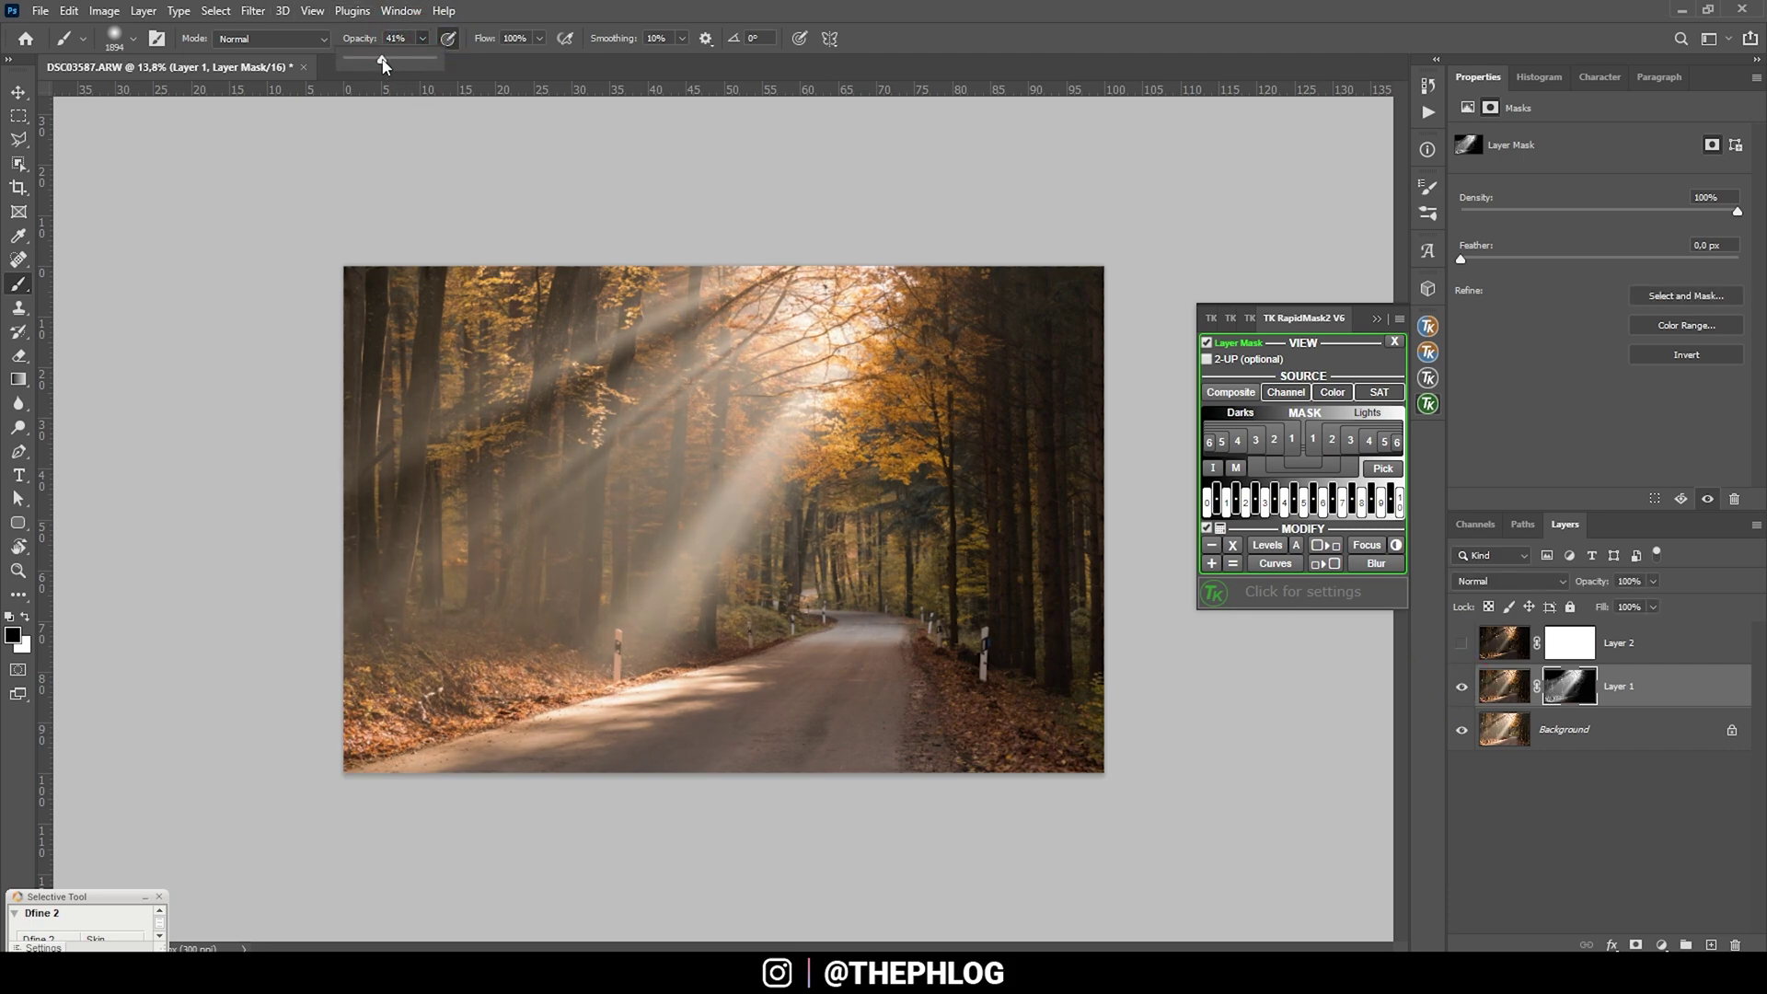
drag(383, 63, 361, 63)
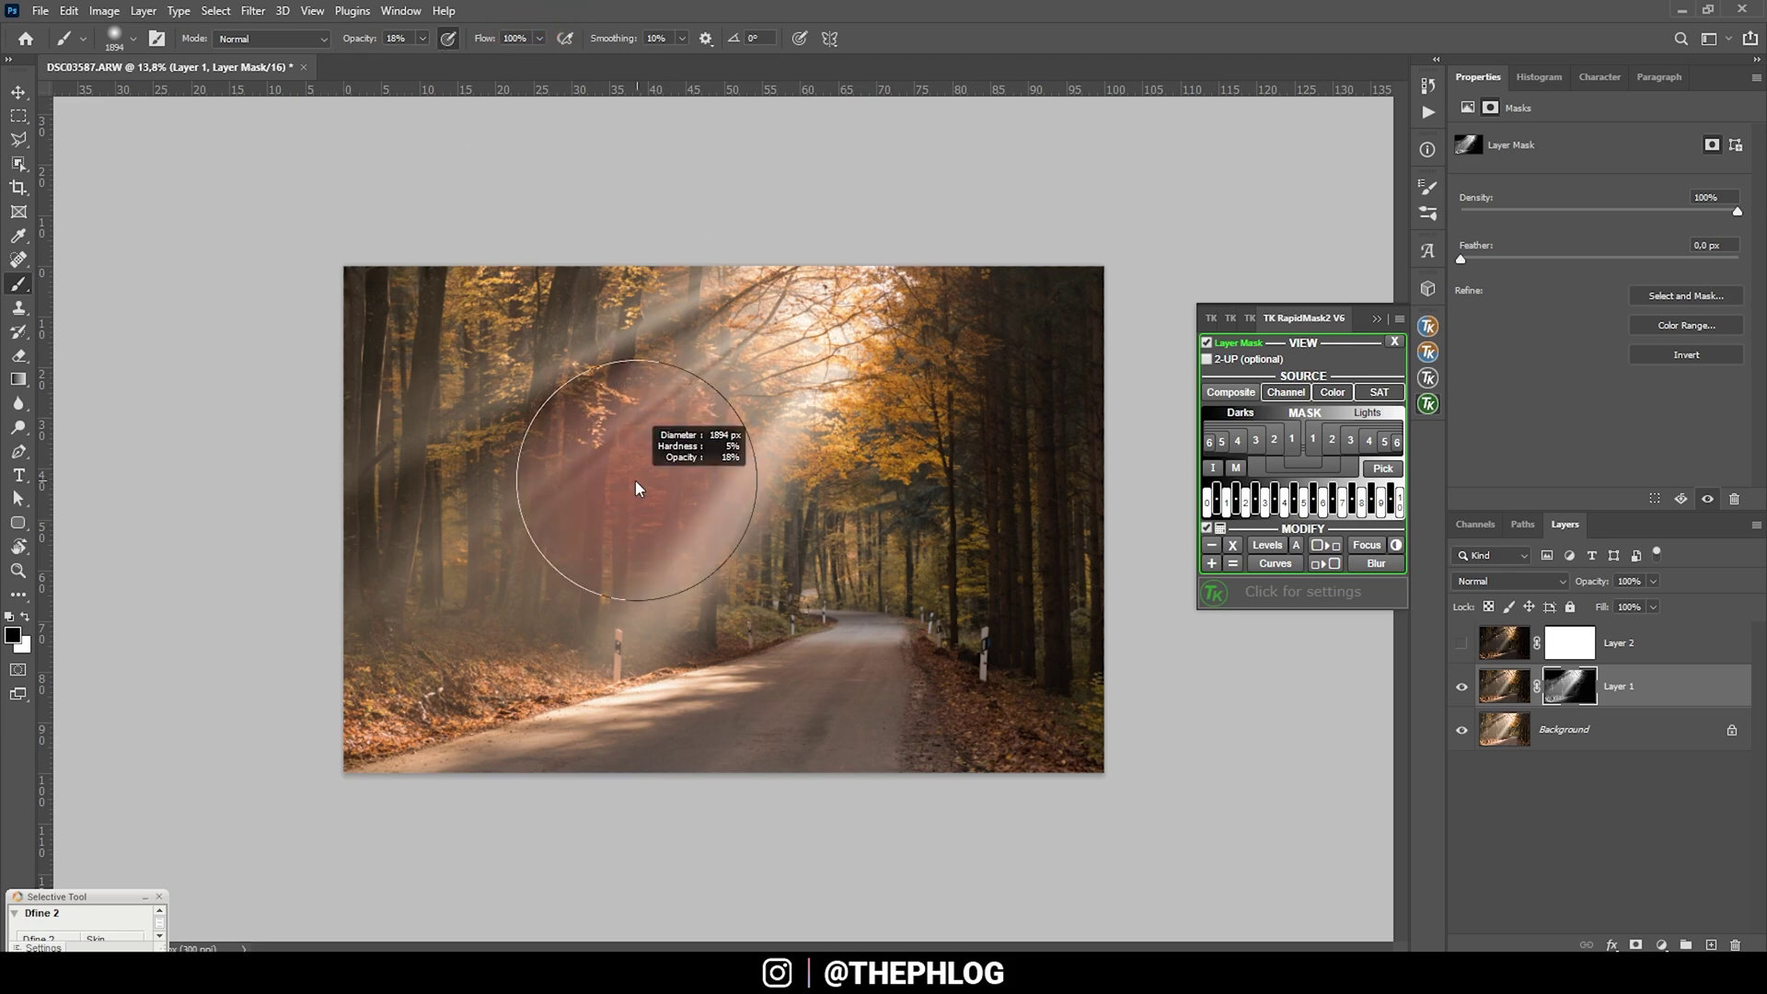
drag(637, 488, 582, 471)
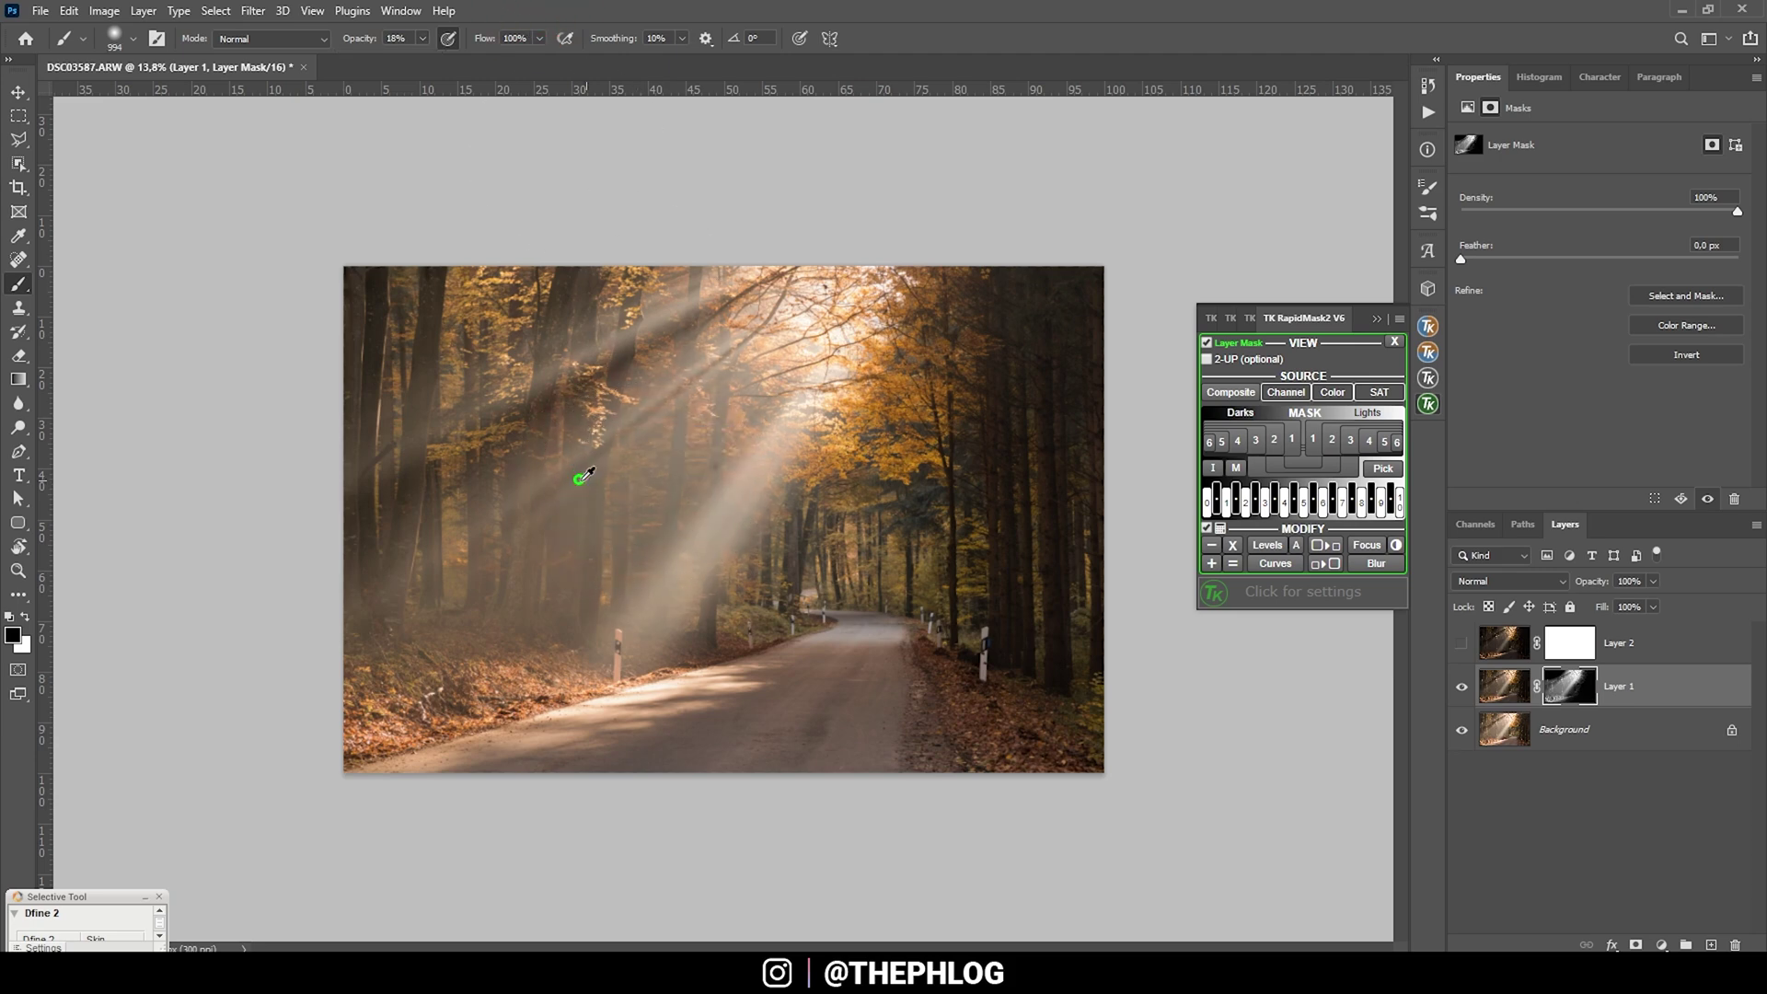
alt+right_click(513, 524)
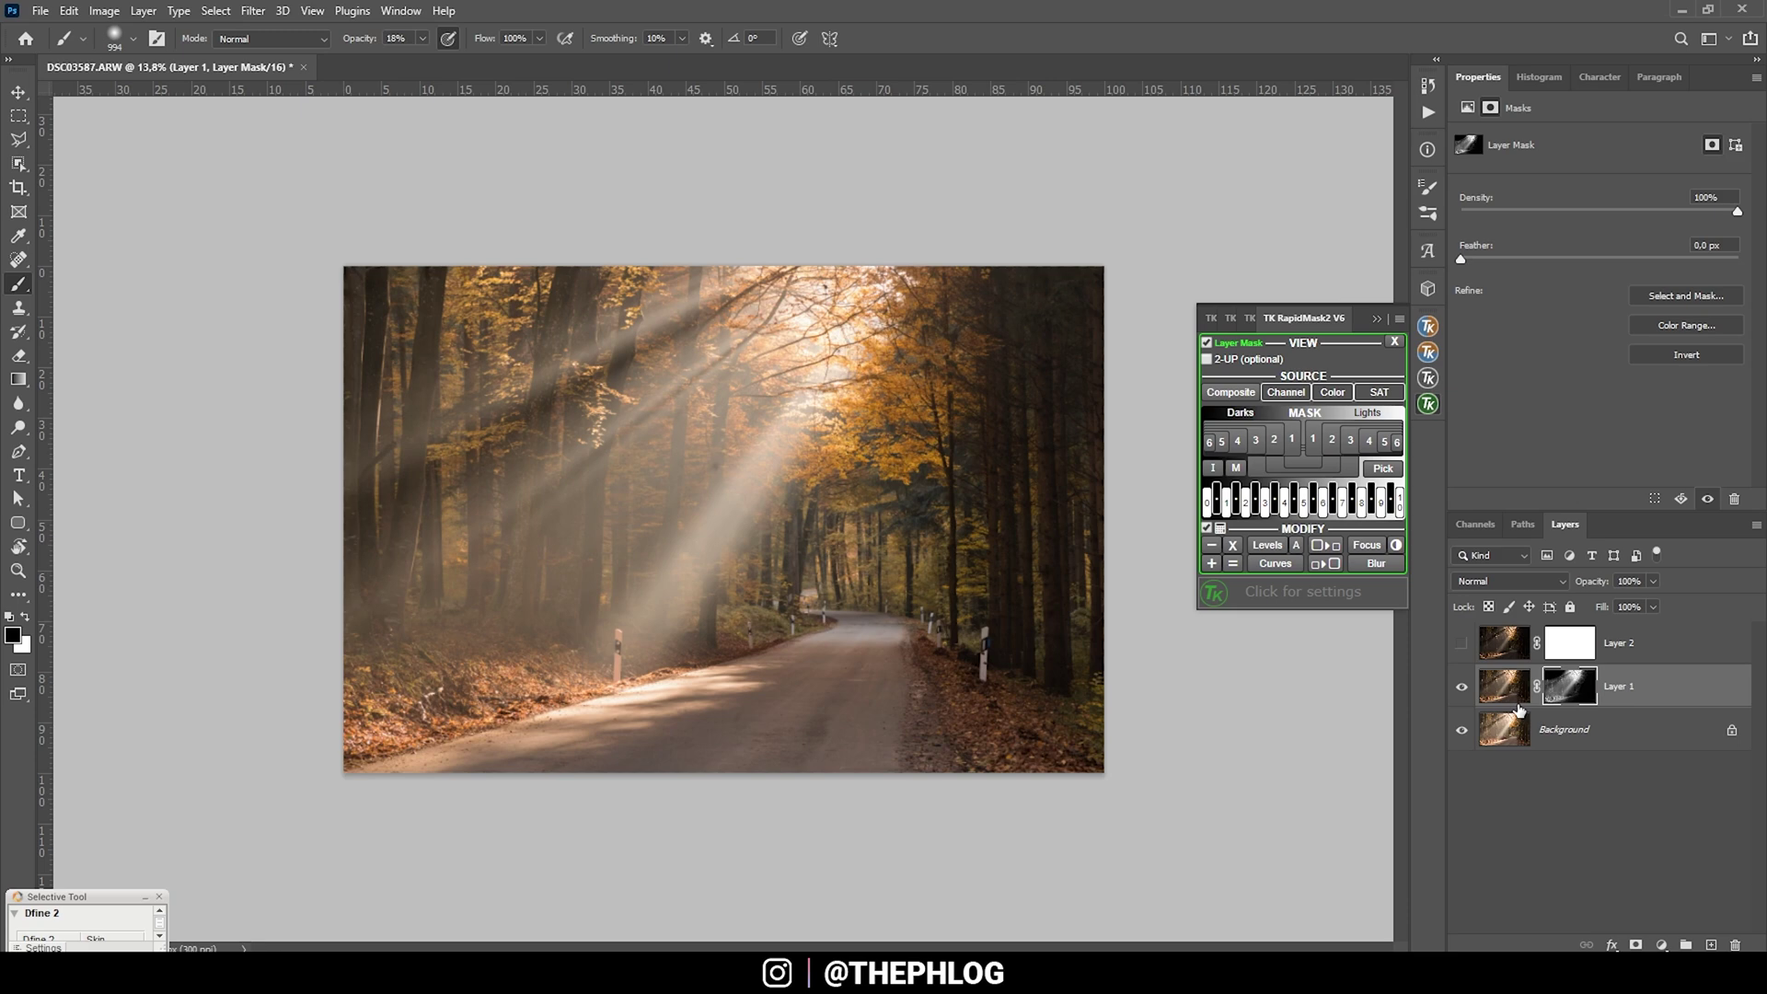
click(1462, 685)
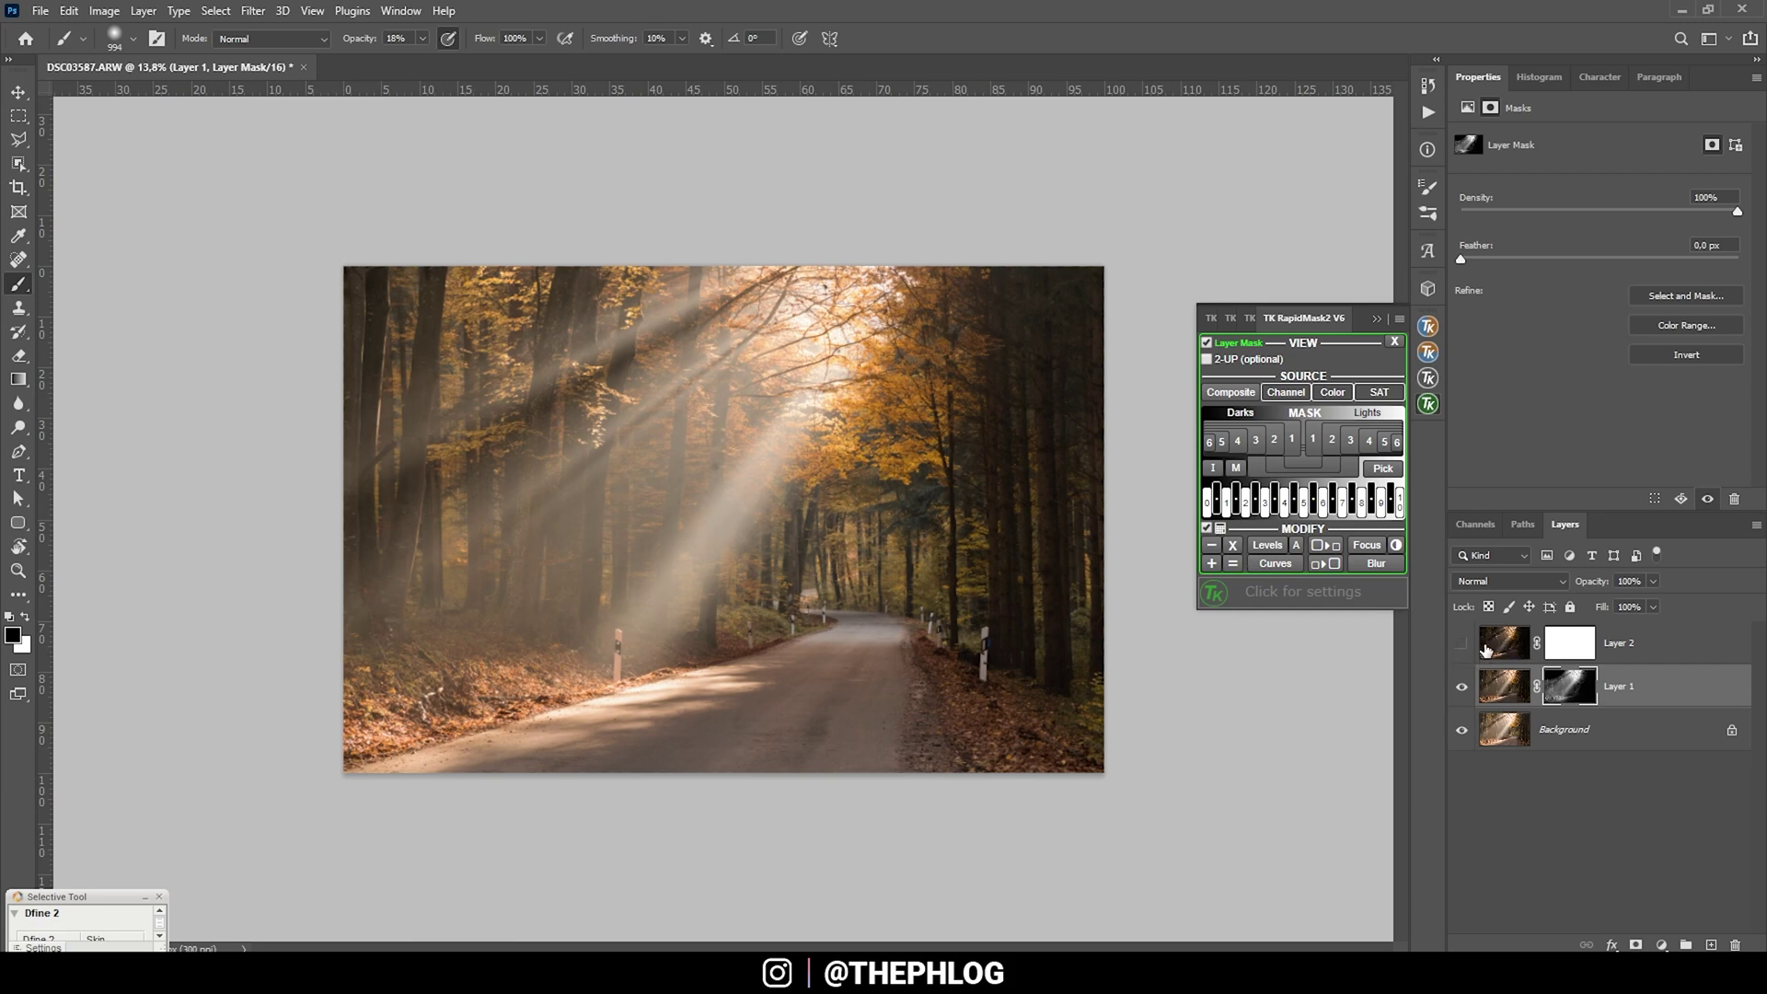
click(1485, 649)
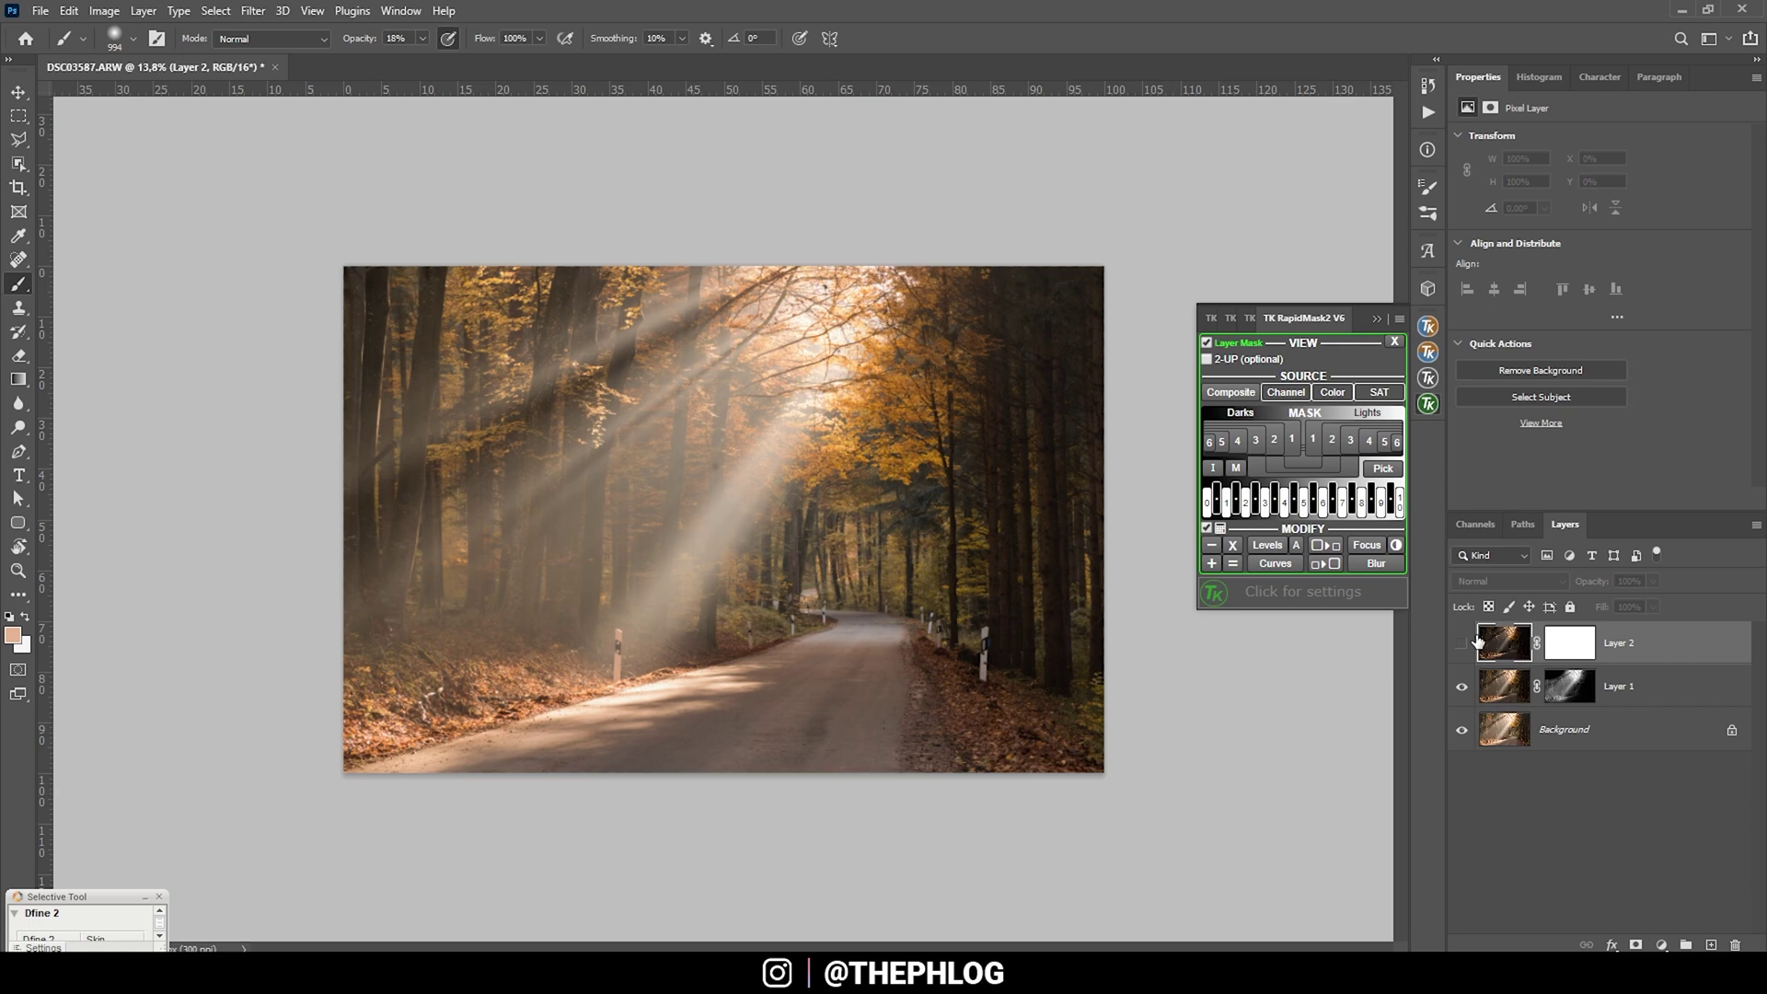
Apply TK RapidMask2's Composite luminosity mask to Layer 2
click(1241, 398)
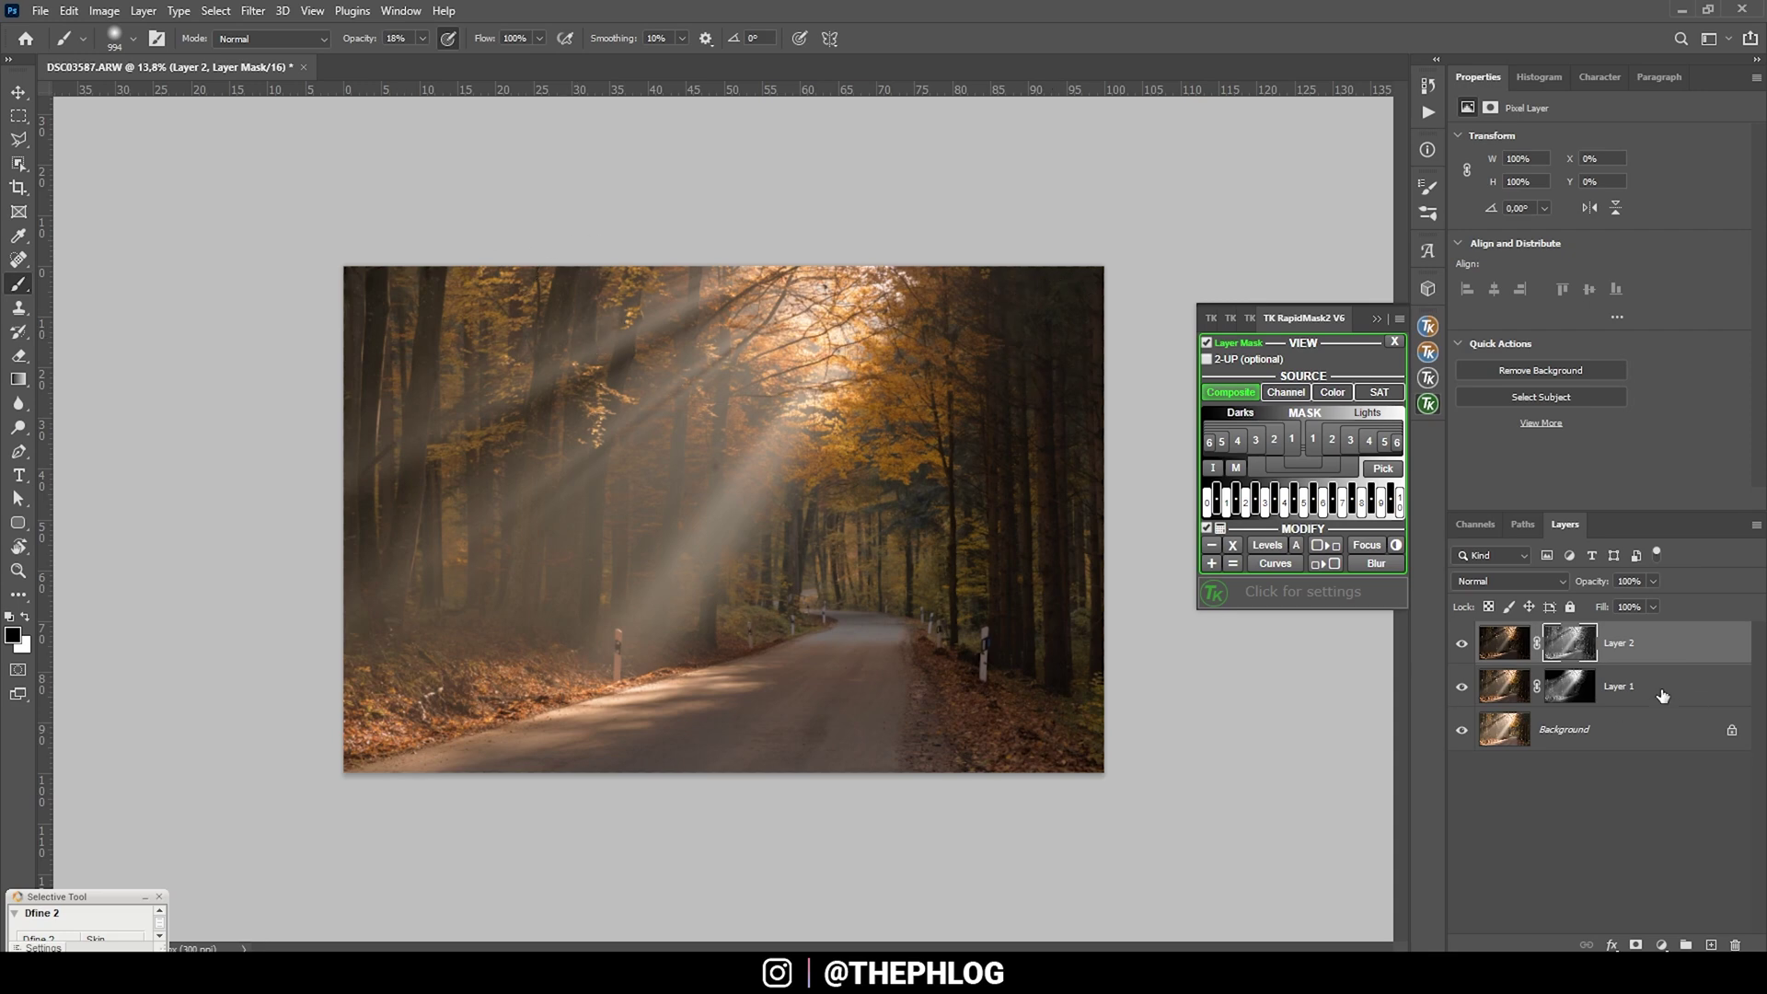
Target Layer 2's mask and show it side by side with 2-UP Vertical and Match All
click(1577, 645)
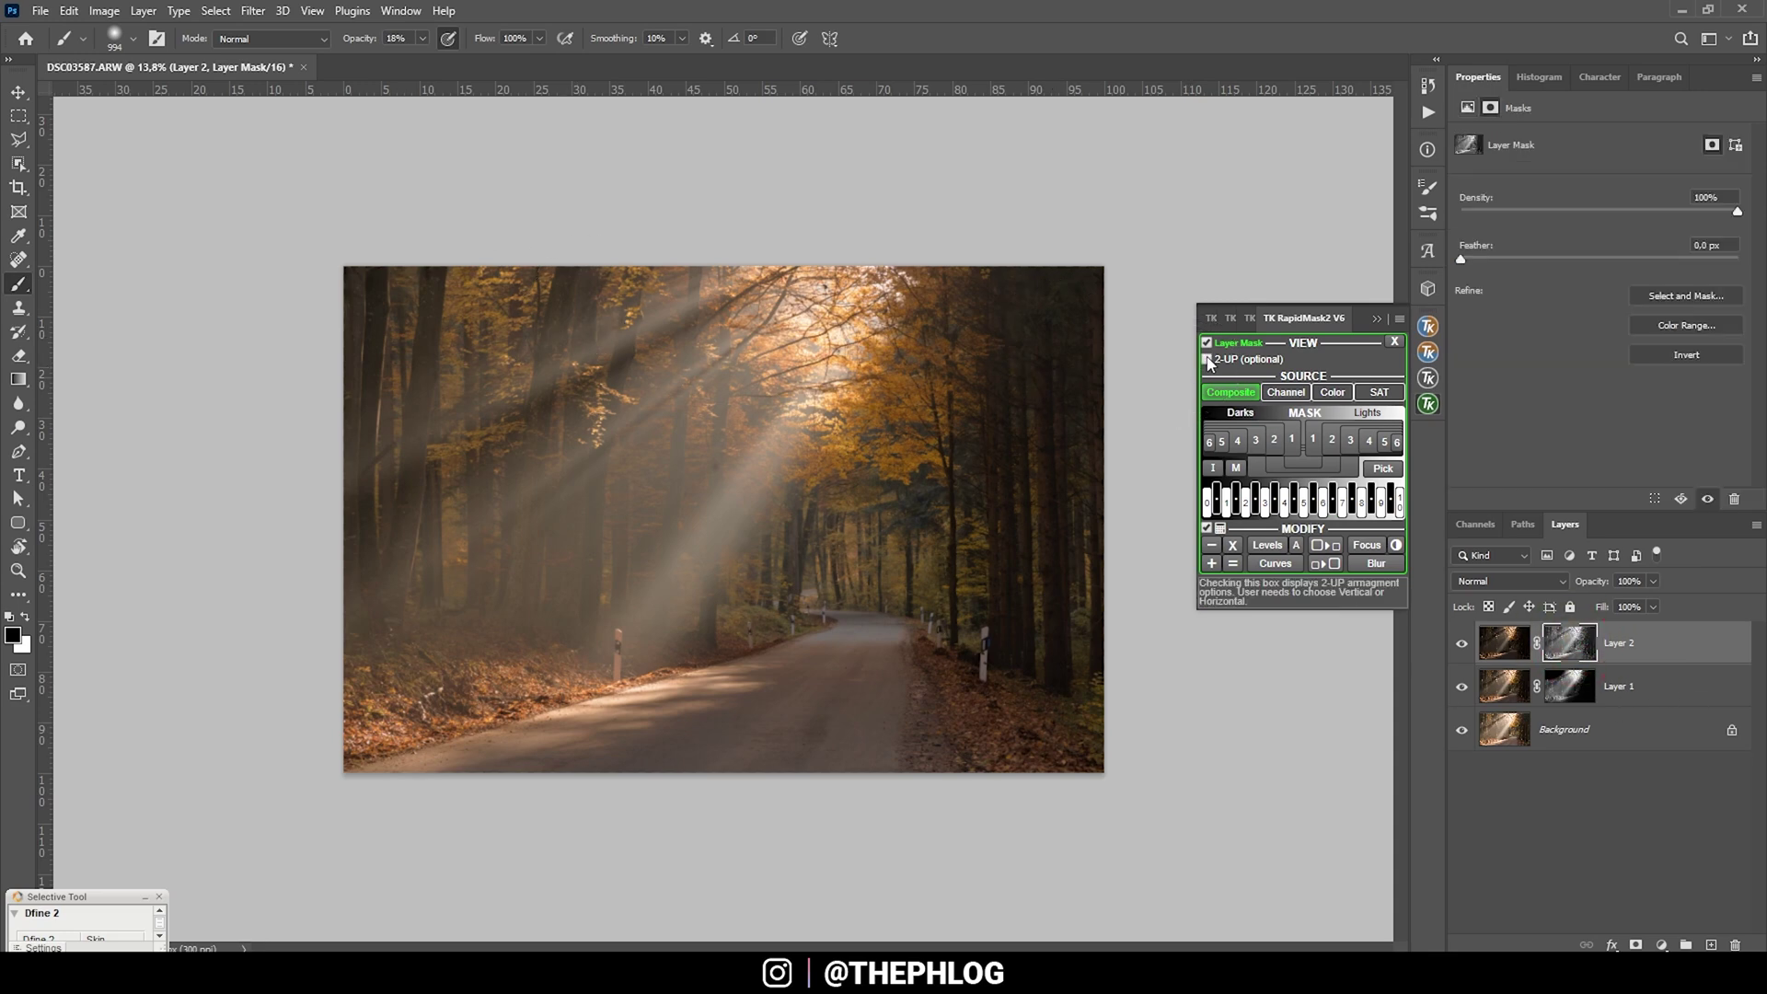
click(1208, 359)
click(1271, 359)
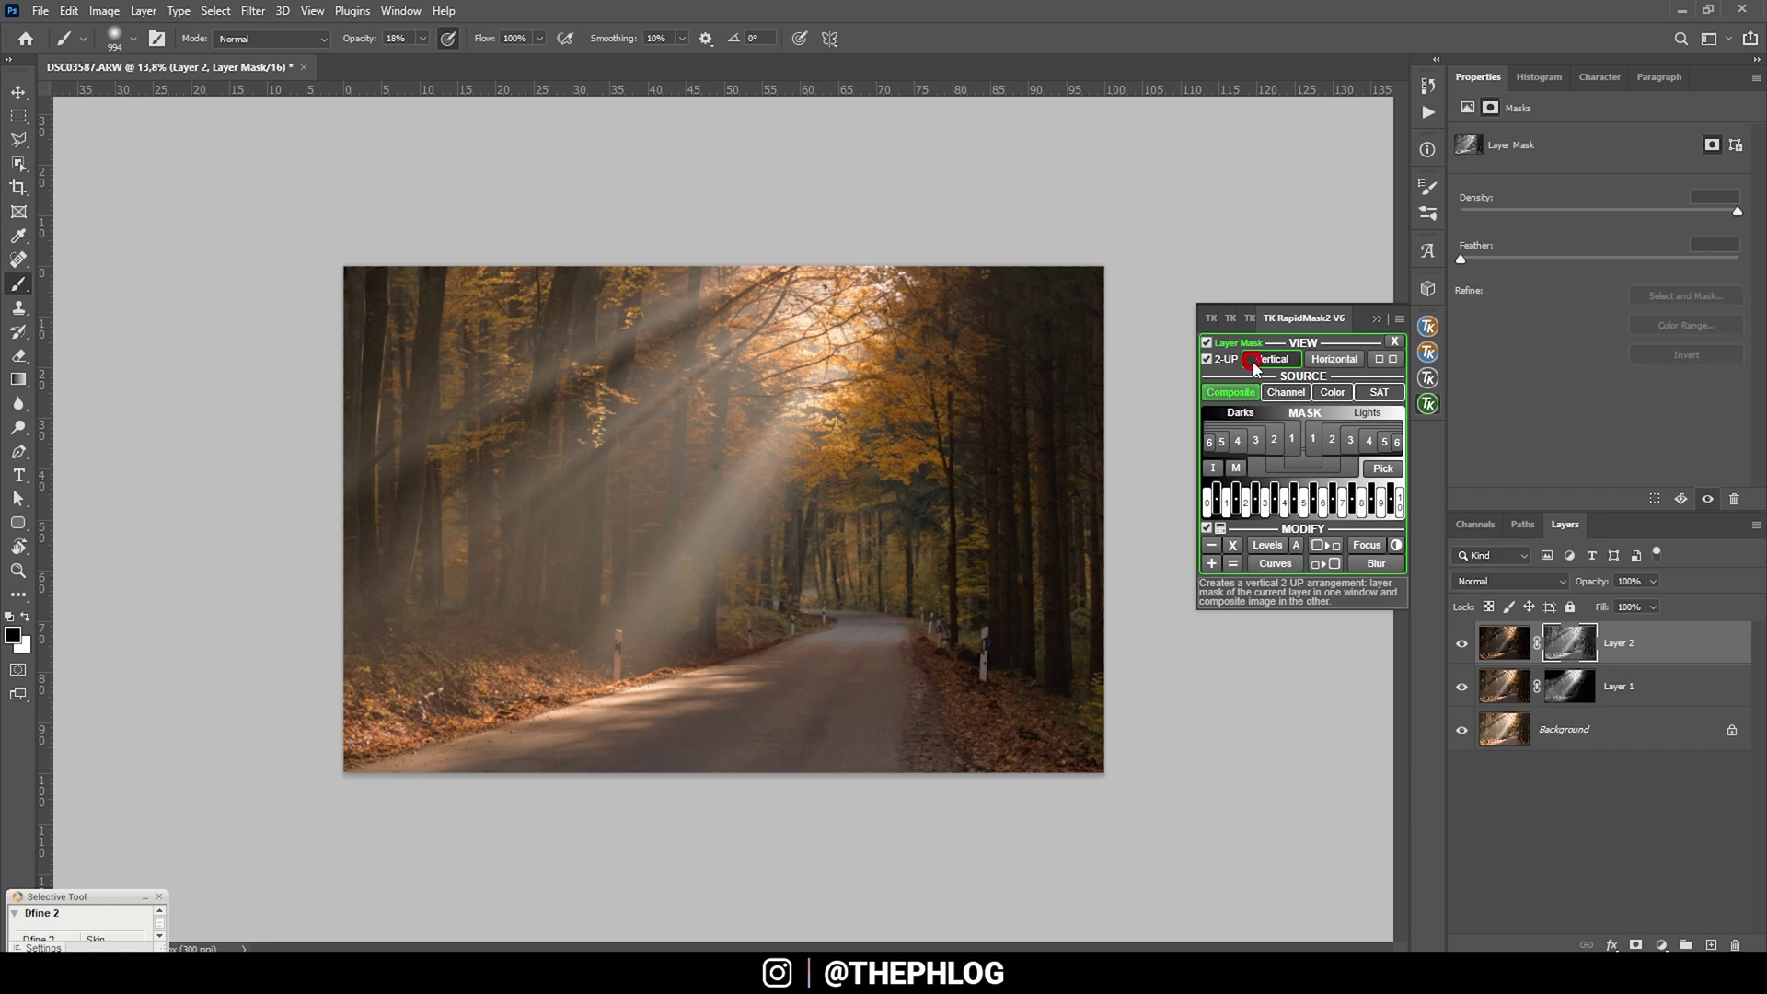
scroll(380, 389, down, 2)
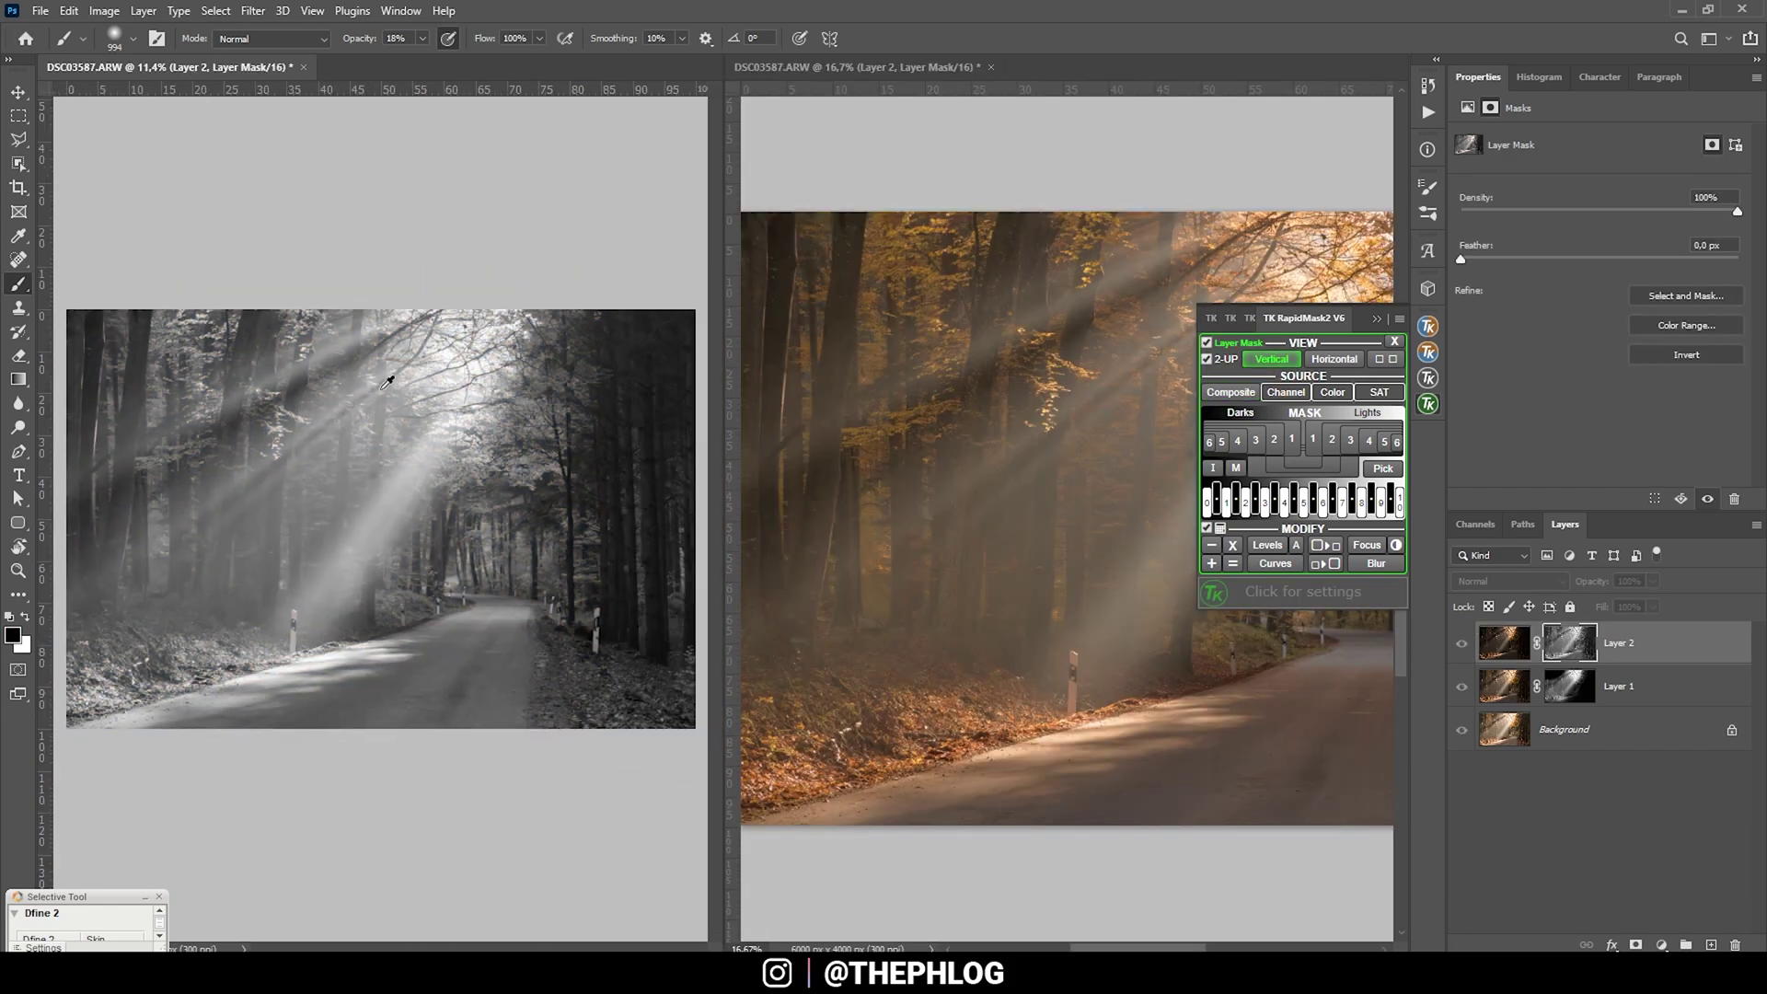
click(1385, 358)
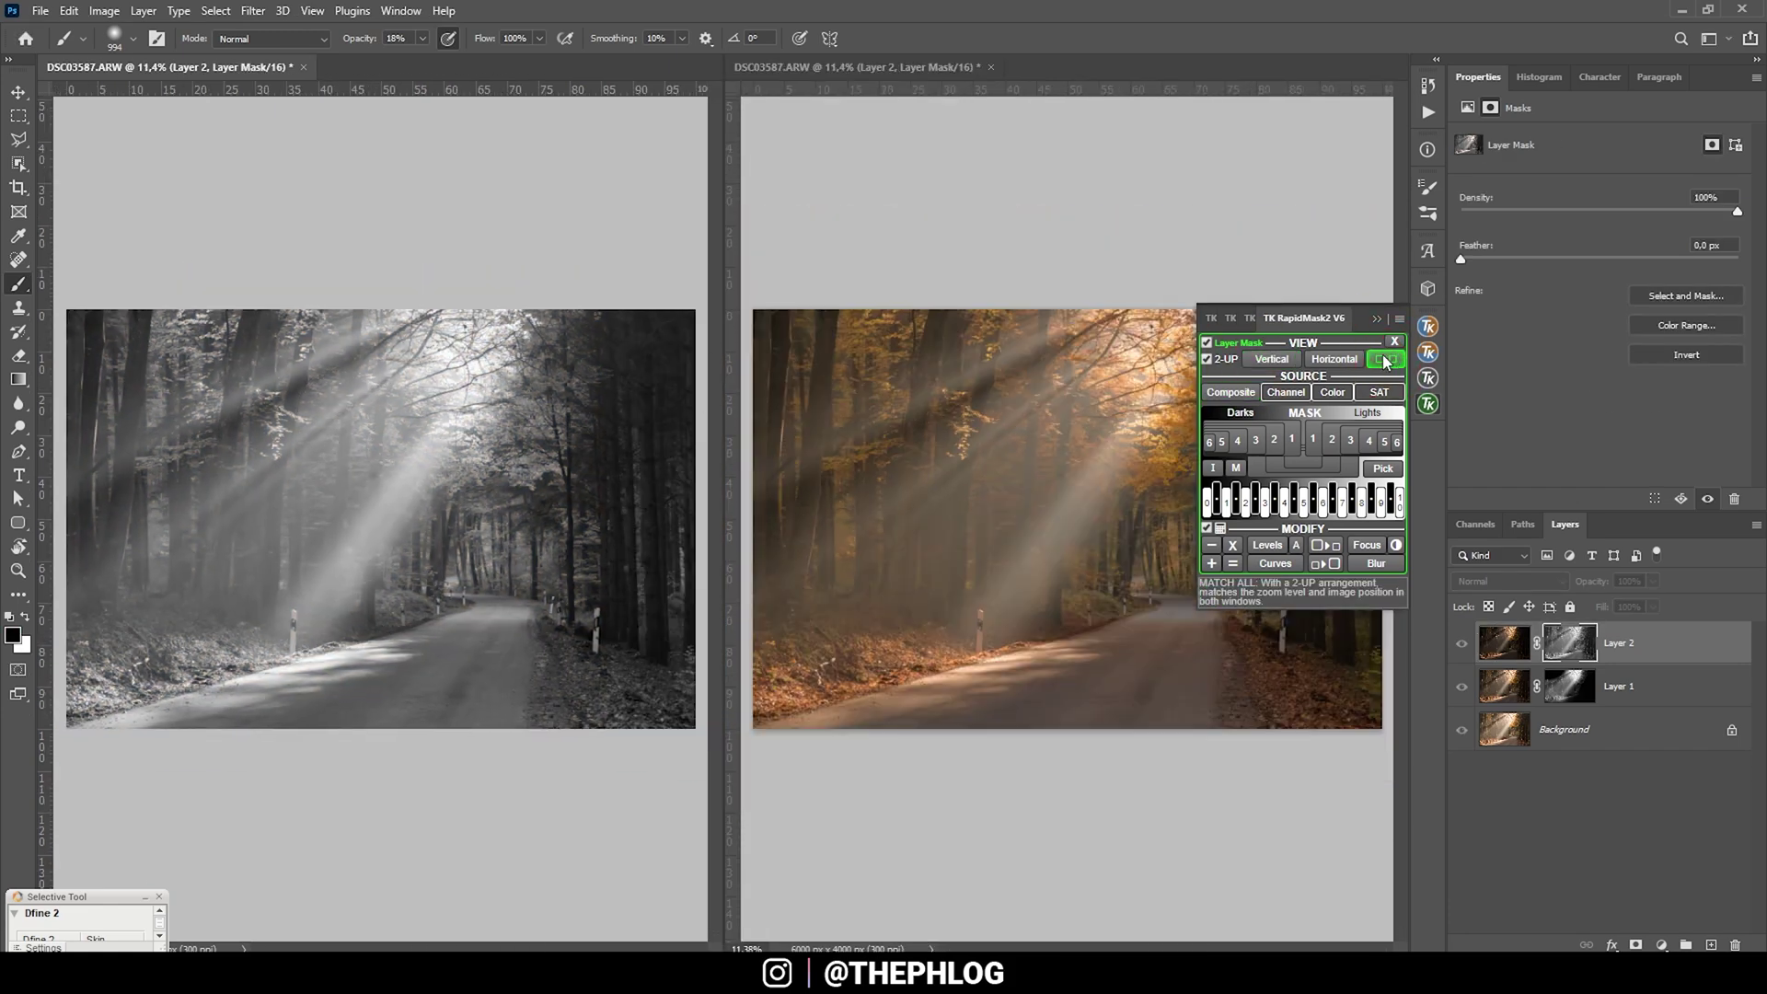
click(1550, 649)
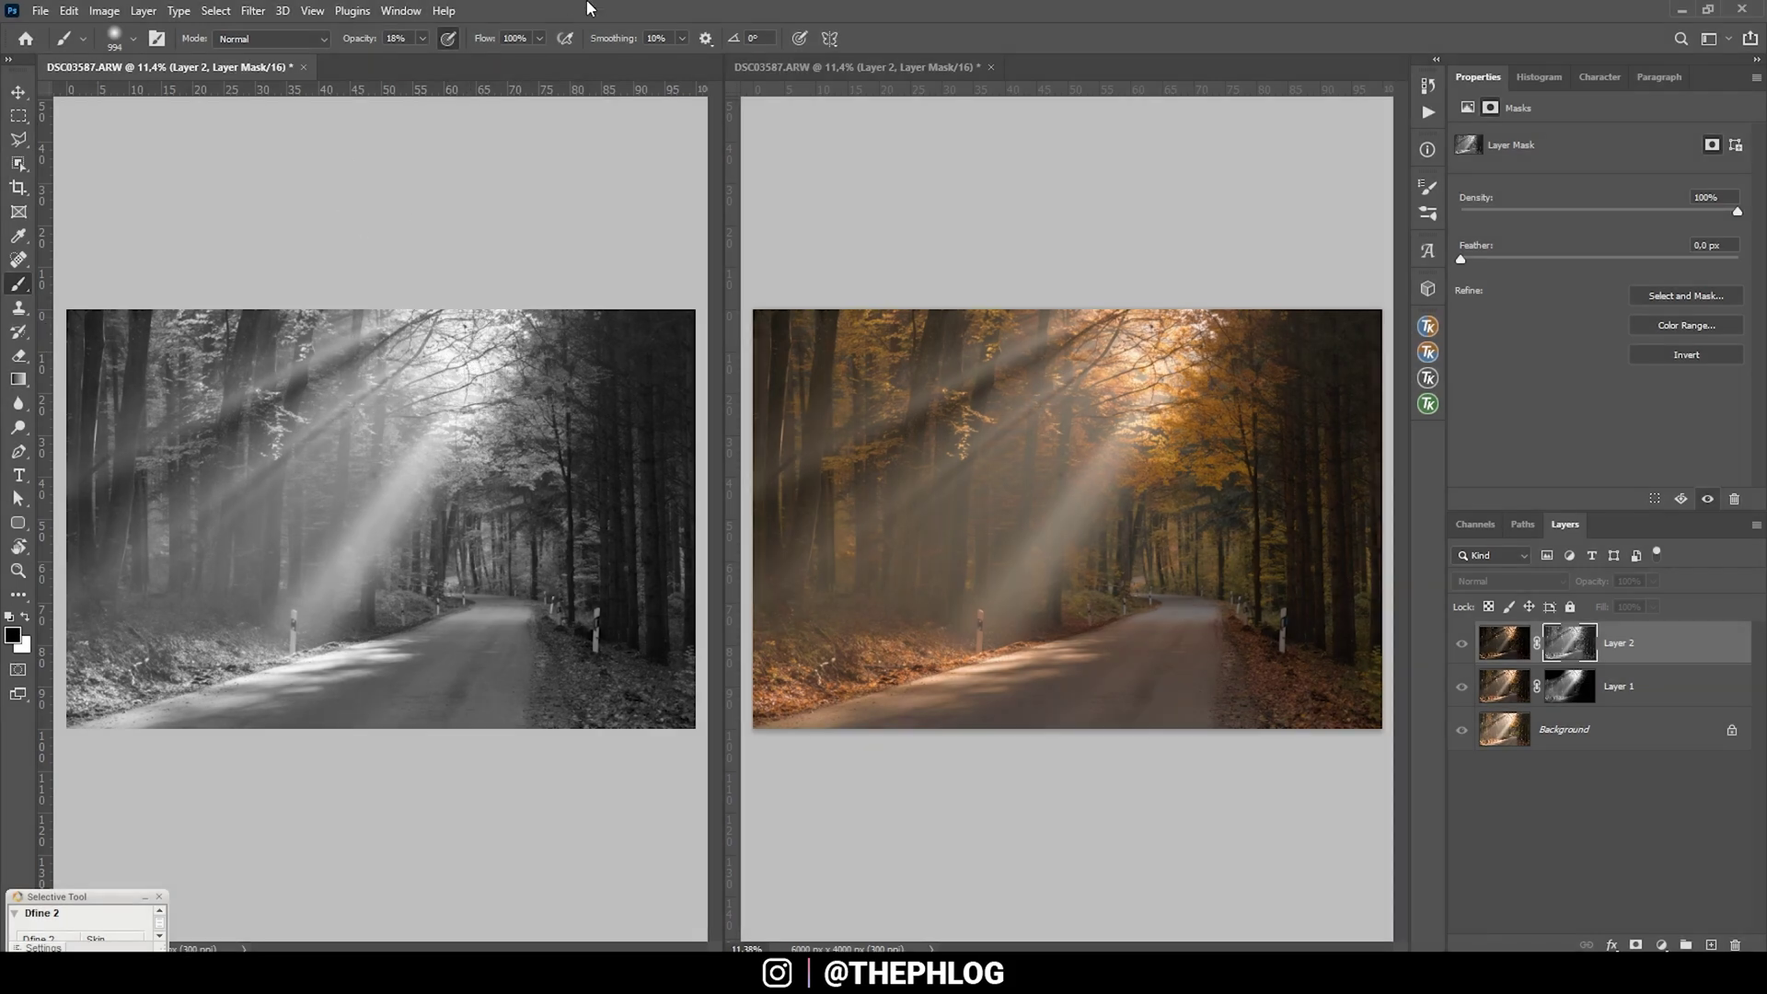
Paint Layer 2's mask black except the sun area with a 76%, 2312 px brush
drag(422, 37, 436, 59)
alt+right_click(377, 444)
mouse_move(239, 396)
mouse_down()
mouse_move(157, 295)
mouse_move(150, 552)
mouse_move(449, 695)
mouse_move(599, 650)
mouse_move(571, 571)
mouse_move(710, 426)
mouse_move(601, 649)
mouse_move(541, 678)
mouse_move(285, 426)
mouse_move(461, 671)
mouse_move(93, 386)
mouse_move(553, 644)
mouse_move(624, 611)
mouse_move(213, 592)
mouse_move(264, 447)
mouse_move(540, 524)
mouse_up()
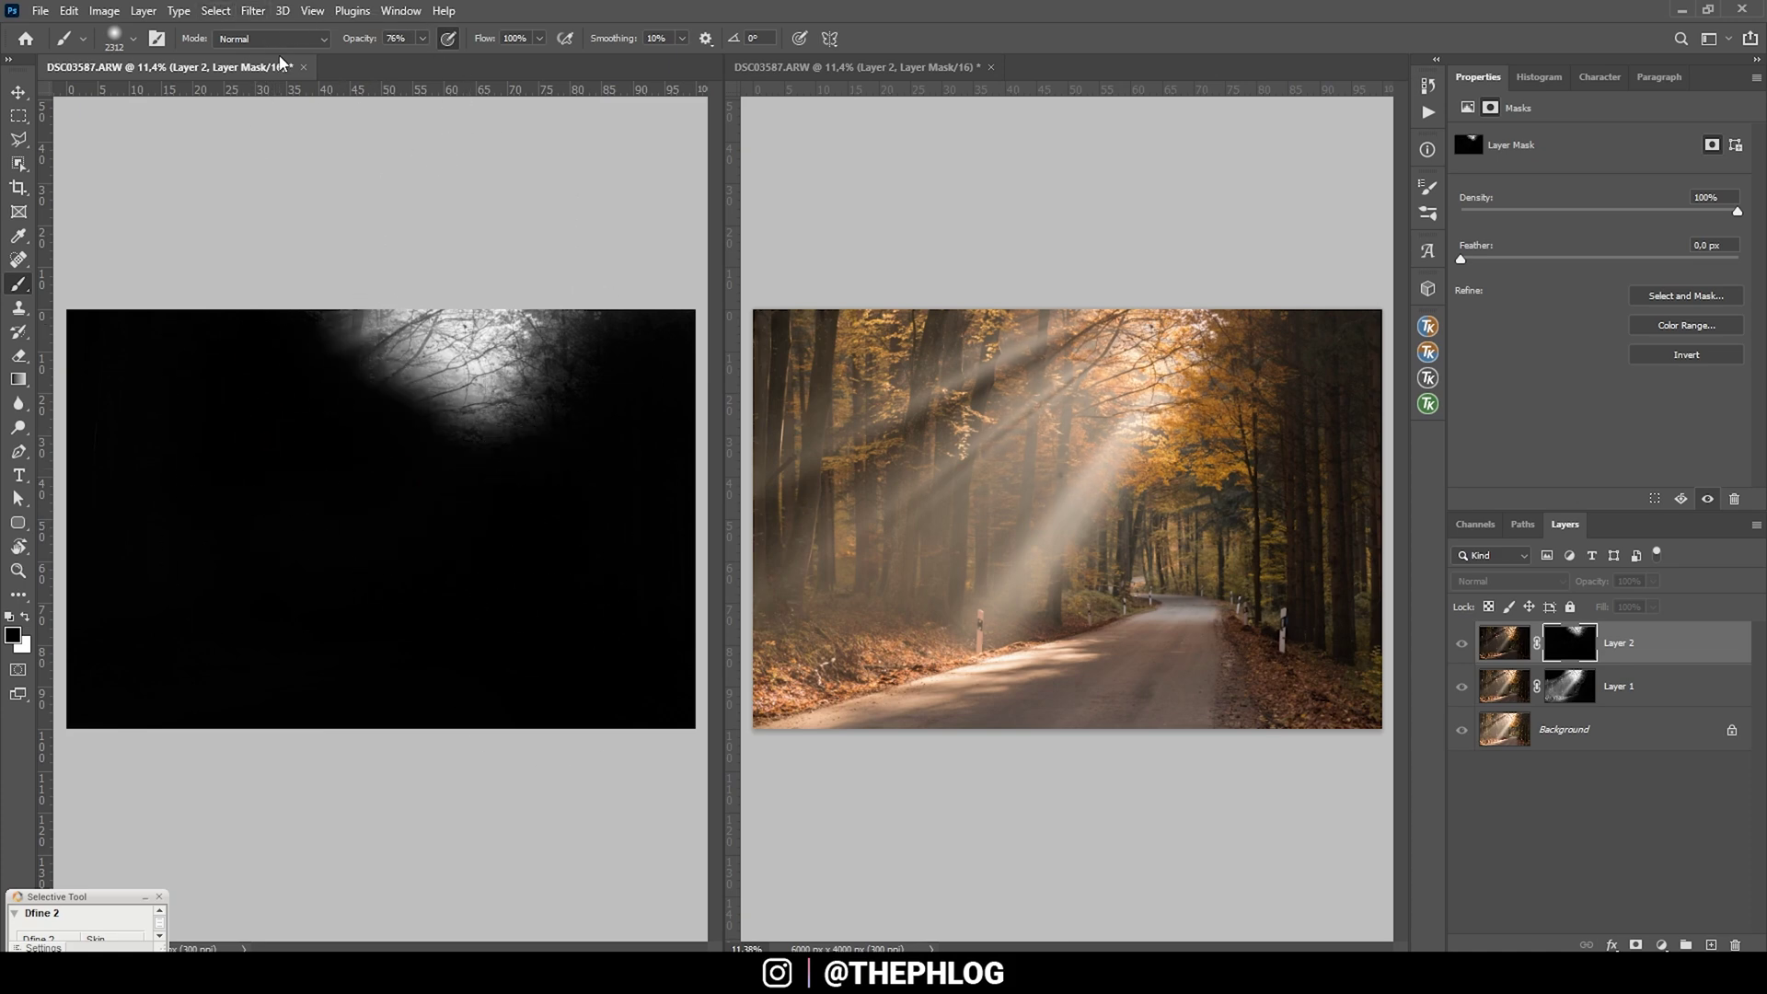
Close the mask document and compare the photo with Layer 2 hidden and shown
click(304, 67)
scroll(1558, 493, up, 2)
click(1462, 643)
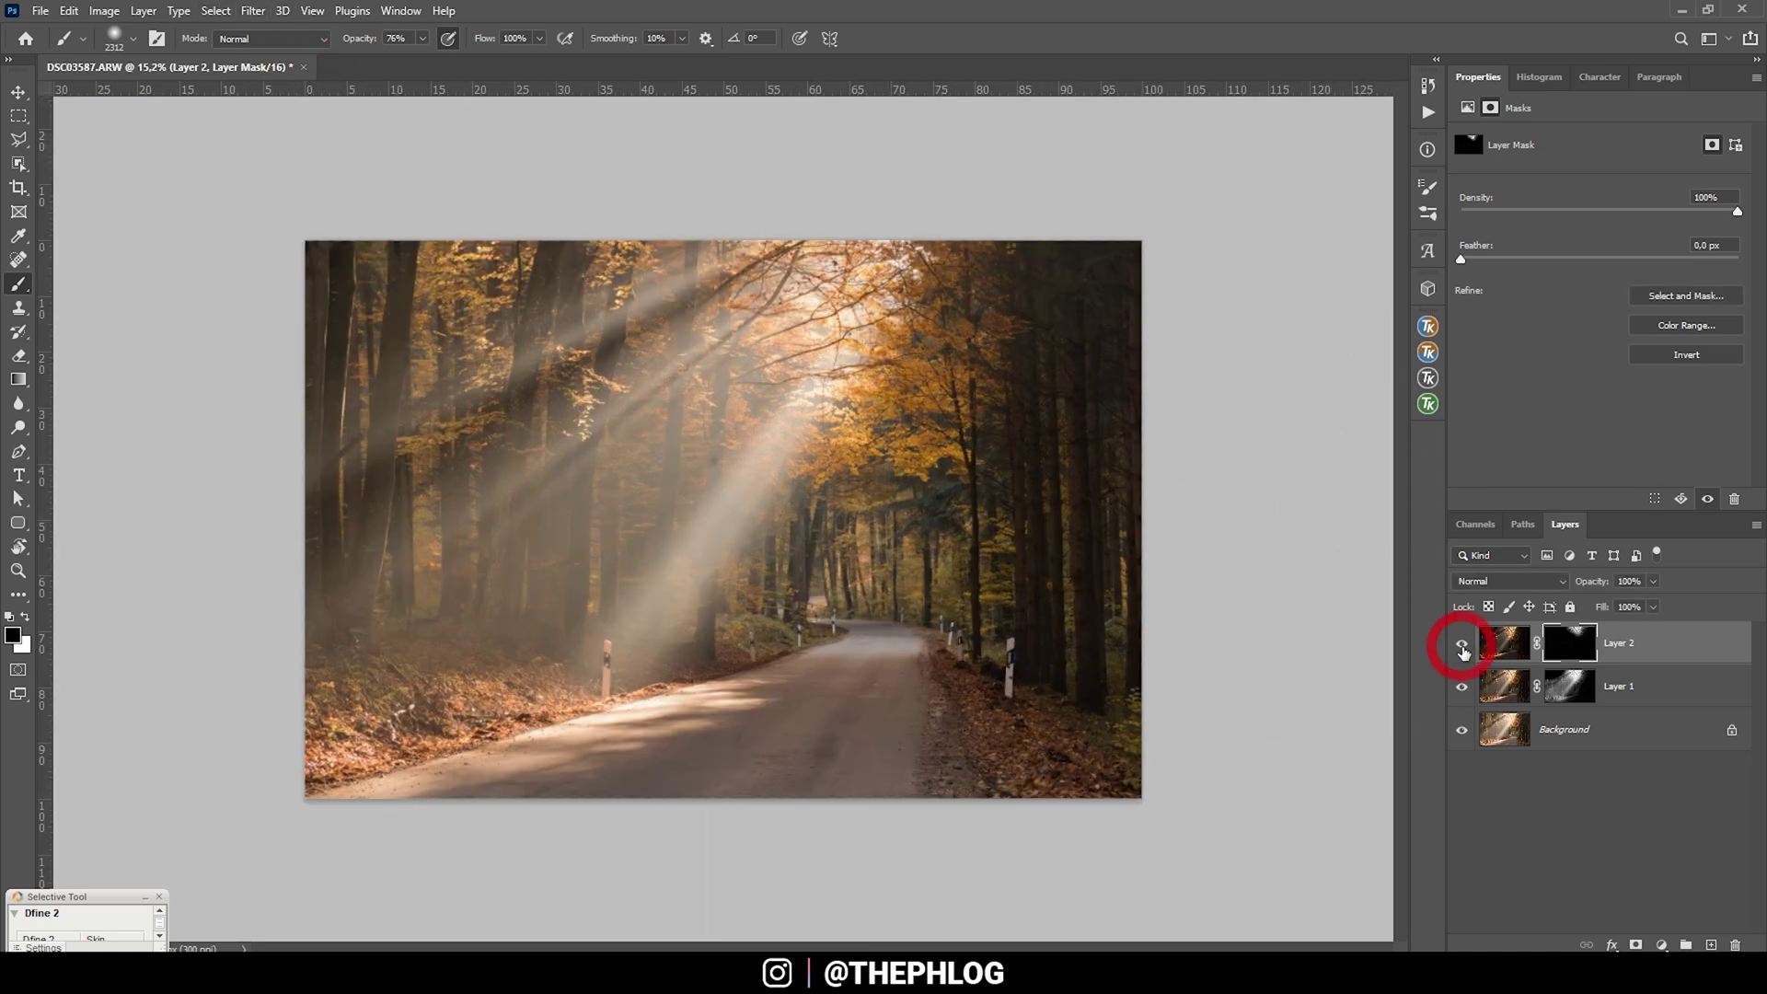
click(1462, 649)
click(1462, 649)
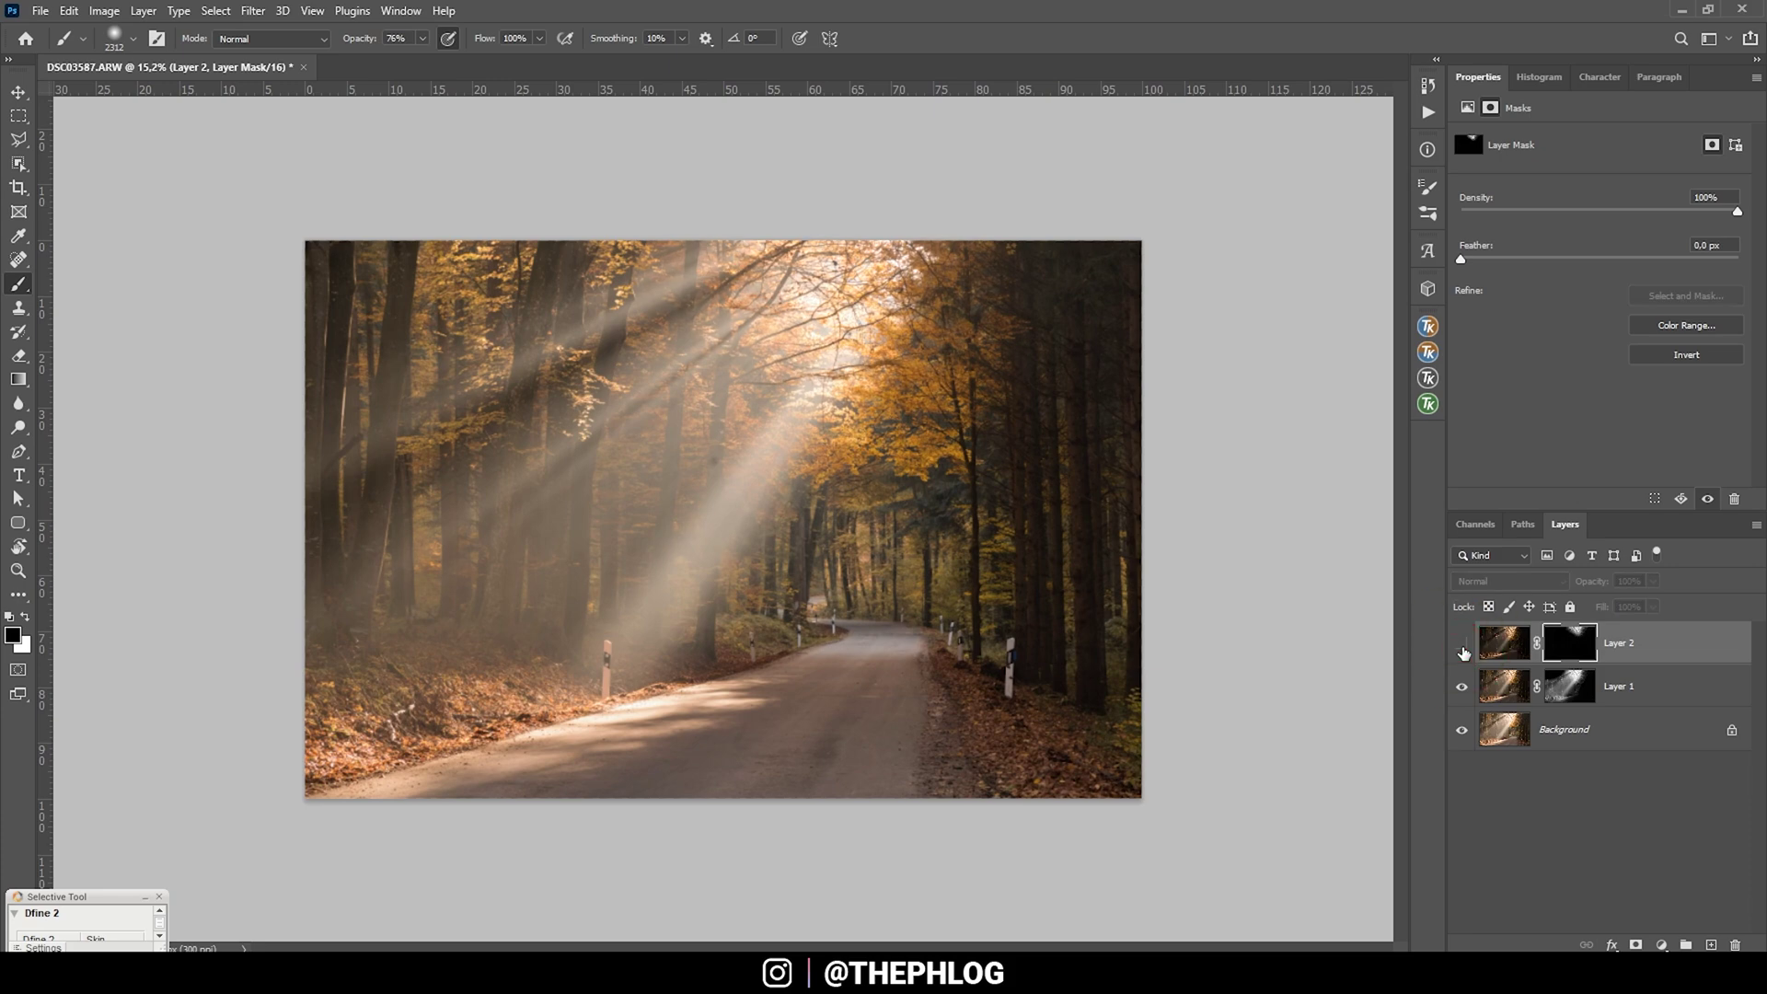
click(1462, 649)
scroll(738, 534, up, 1)
Set the brush to 23% opacity, a smaller size and white as the painting colour
key(bracketleft)
key(bracketleft)
key(bracketleft)
key(bracketleft)
key(bracketleft)
key(bracketleft)
key(bracketleft)
key(bracketleft)
key(bracketleft)
key(x)
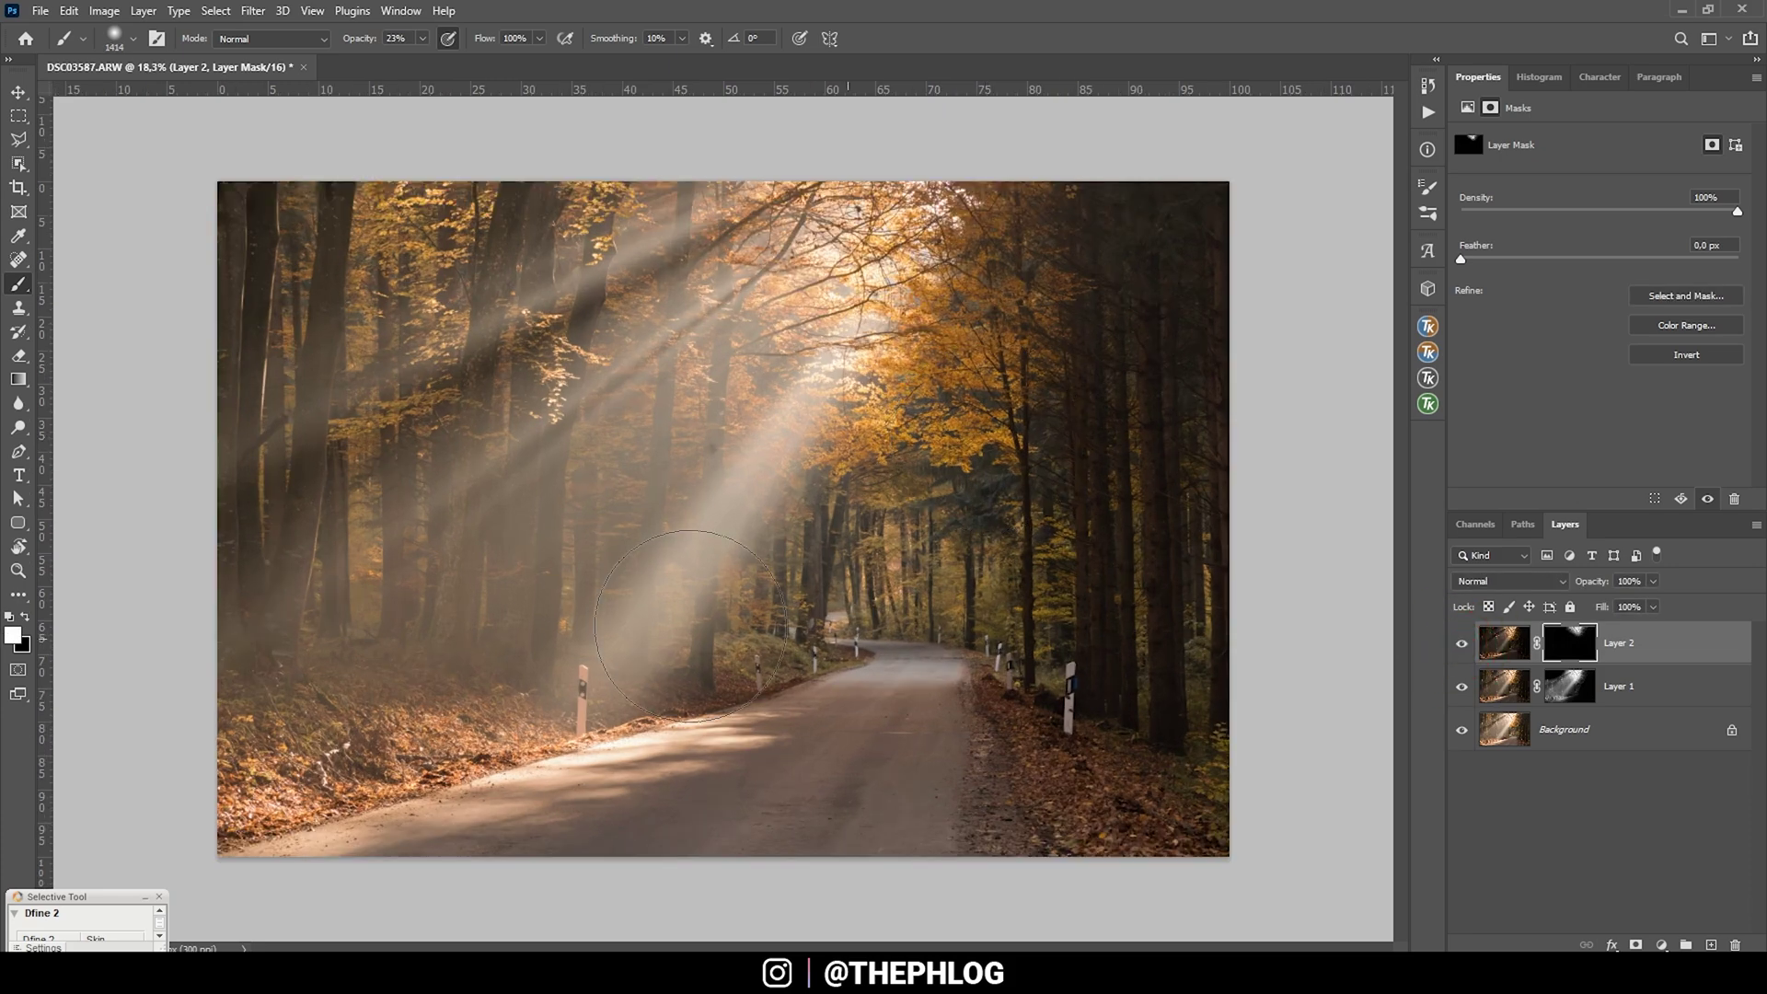
key(2)
key(3)
shift+click(1549, 726)
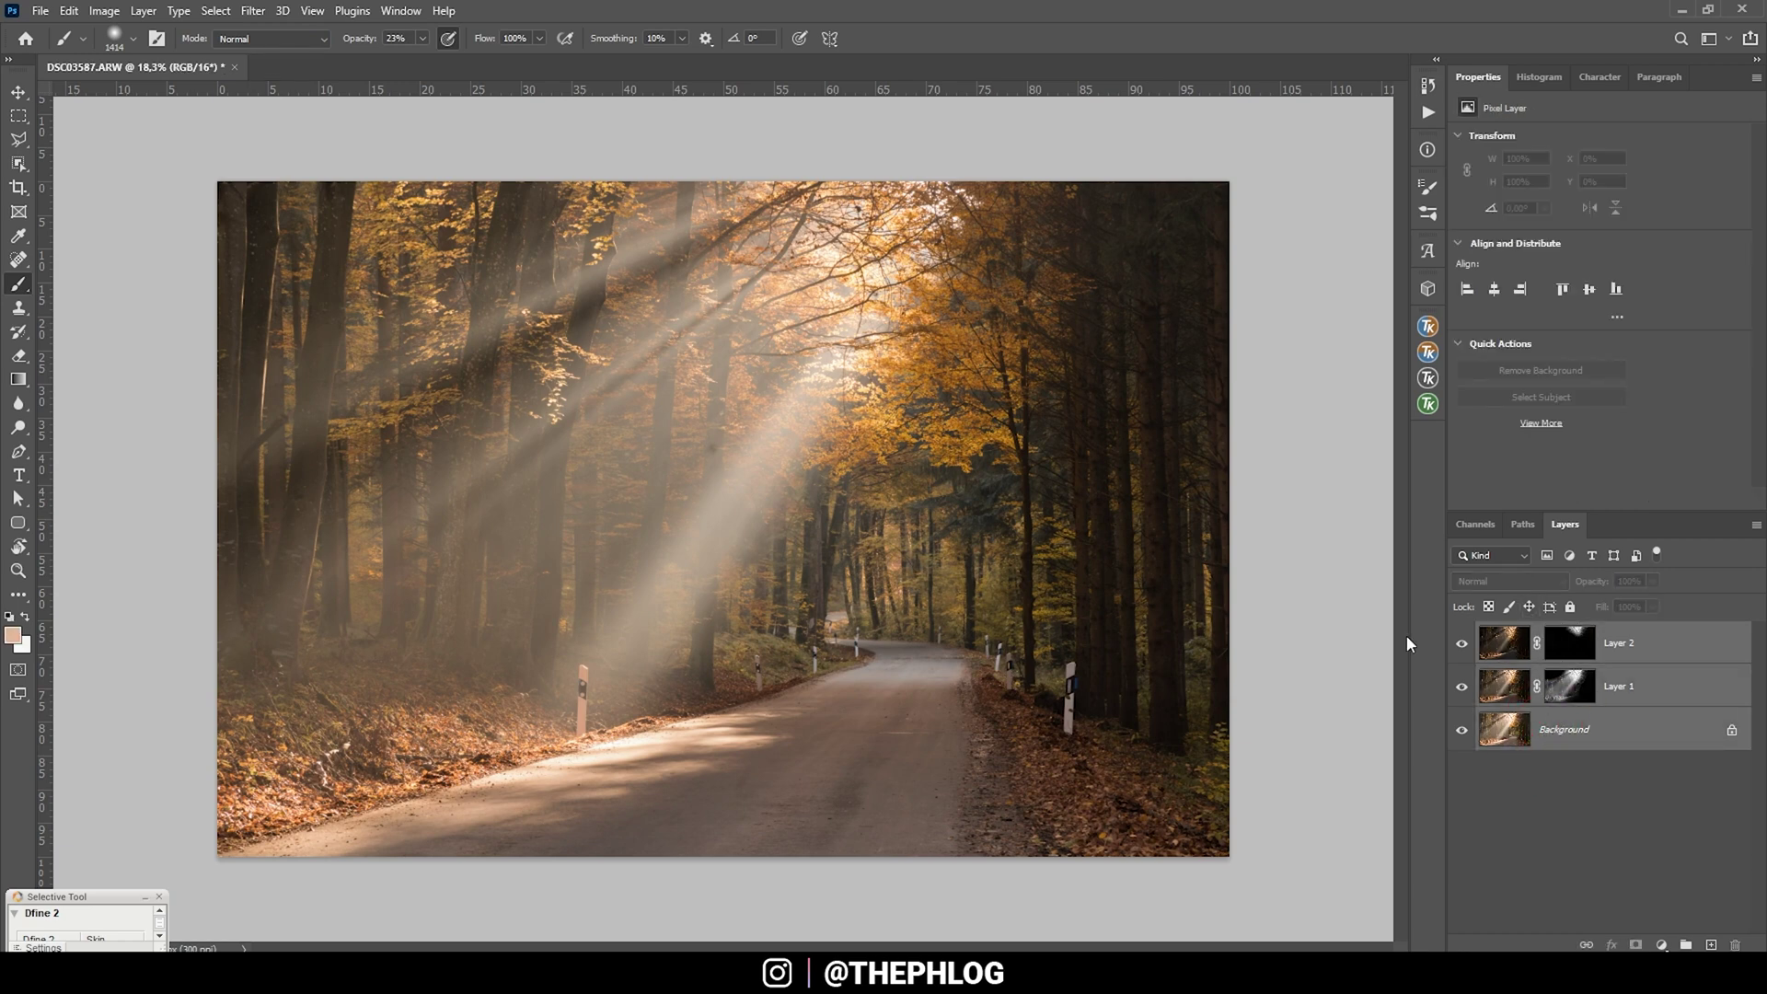
Merge the layers with Ctrl+E and size a content-aware Spot Healing Brush to the posts
key(ctrl+e)
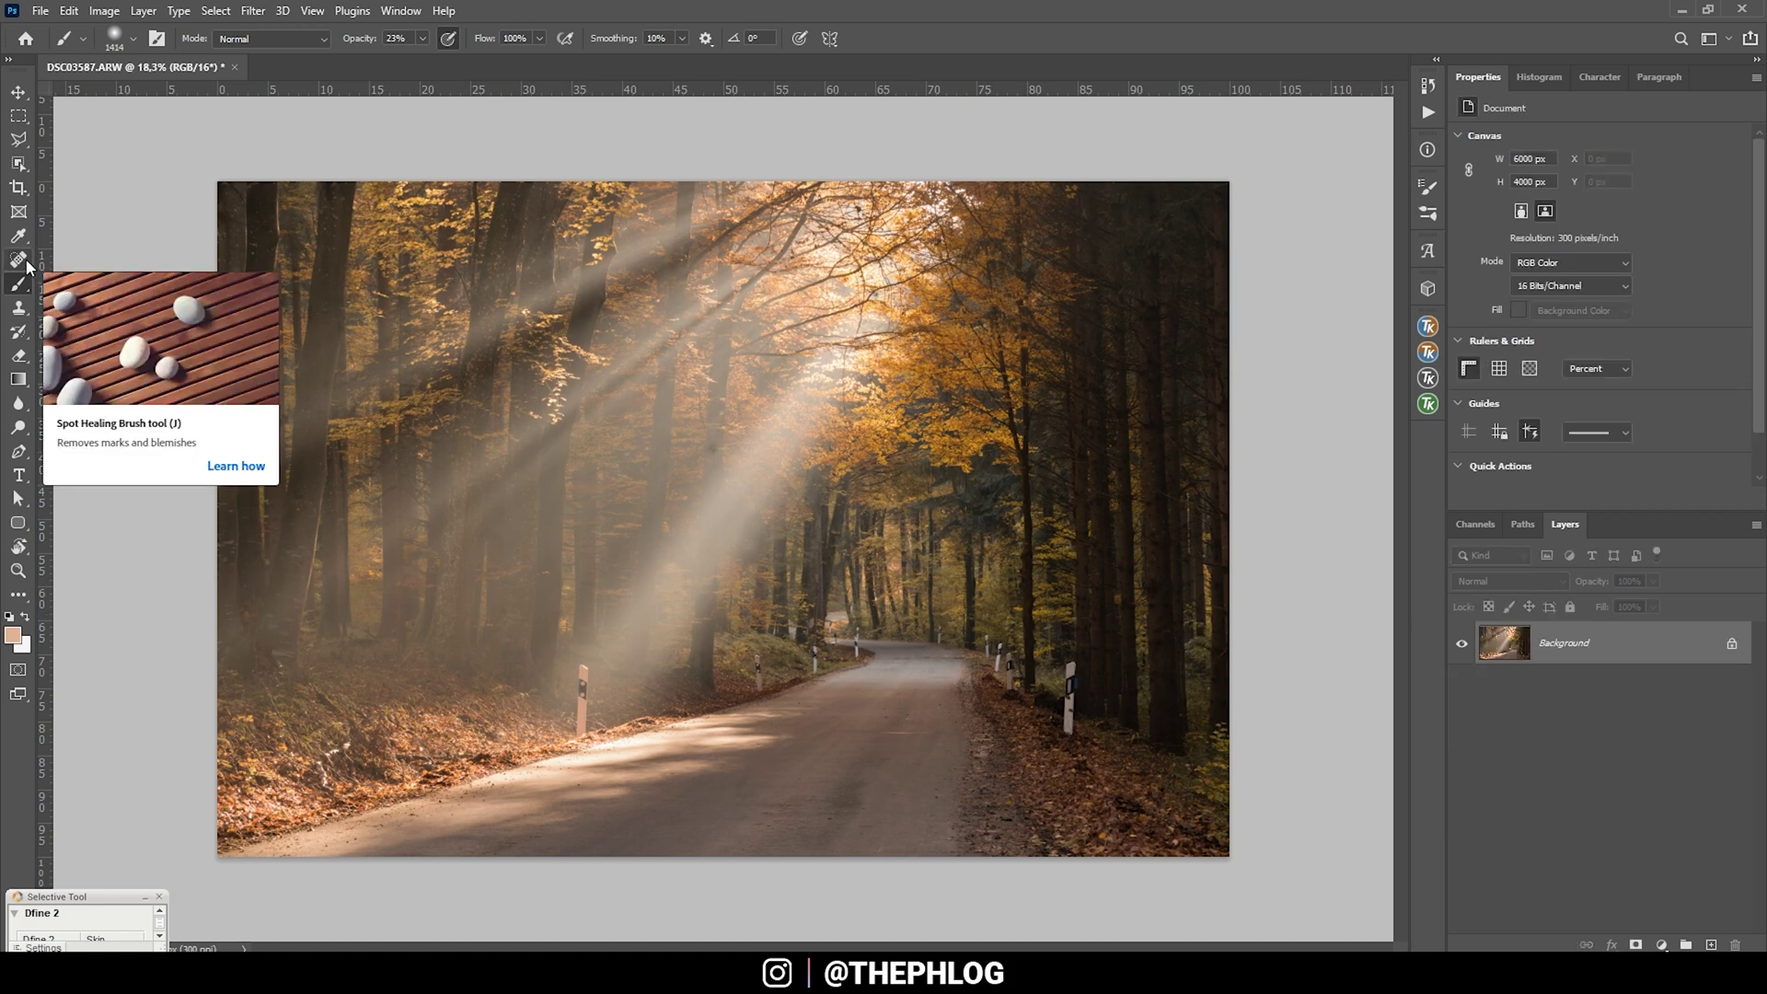
click(24, 263)
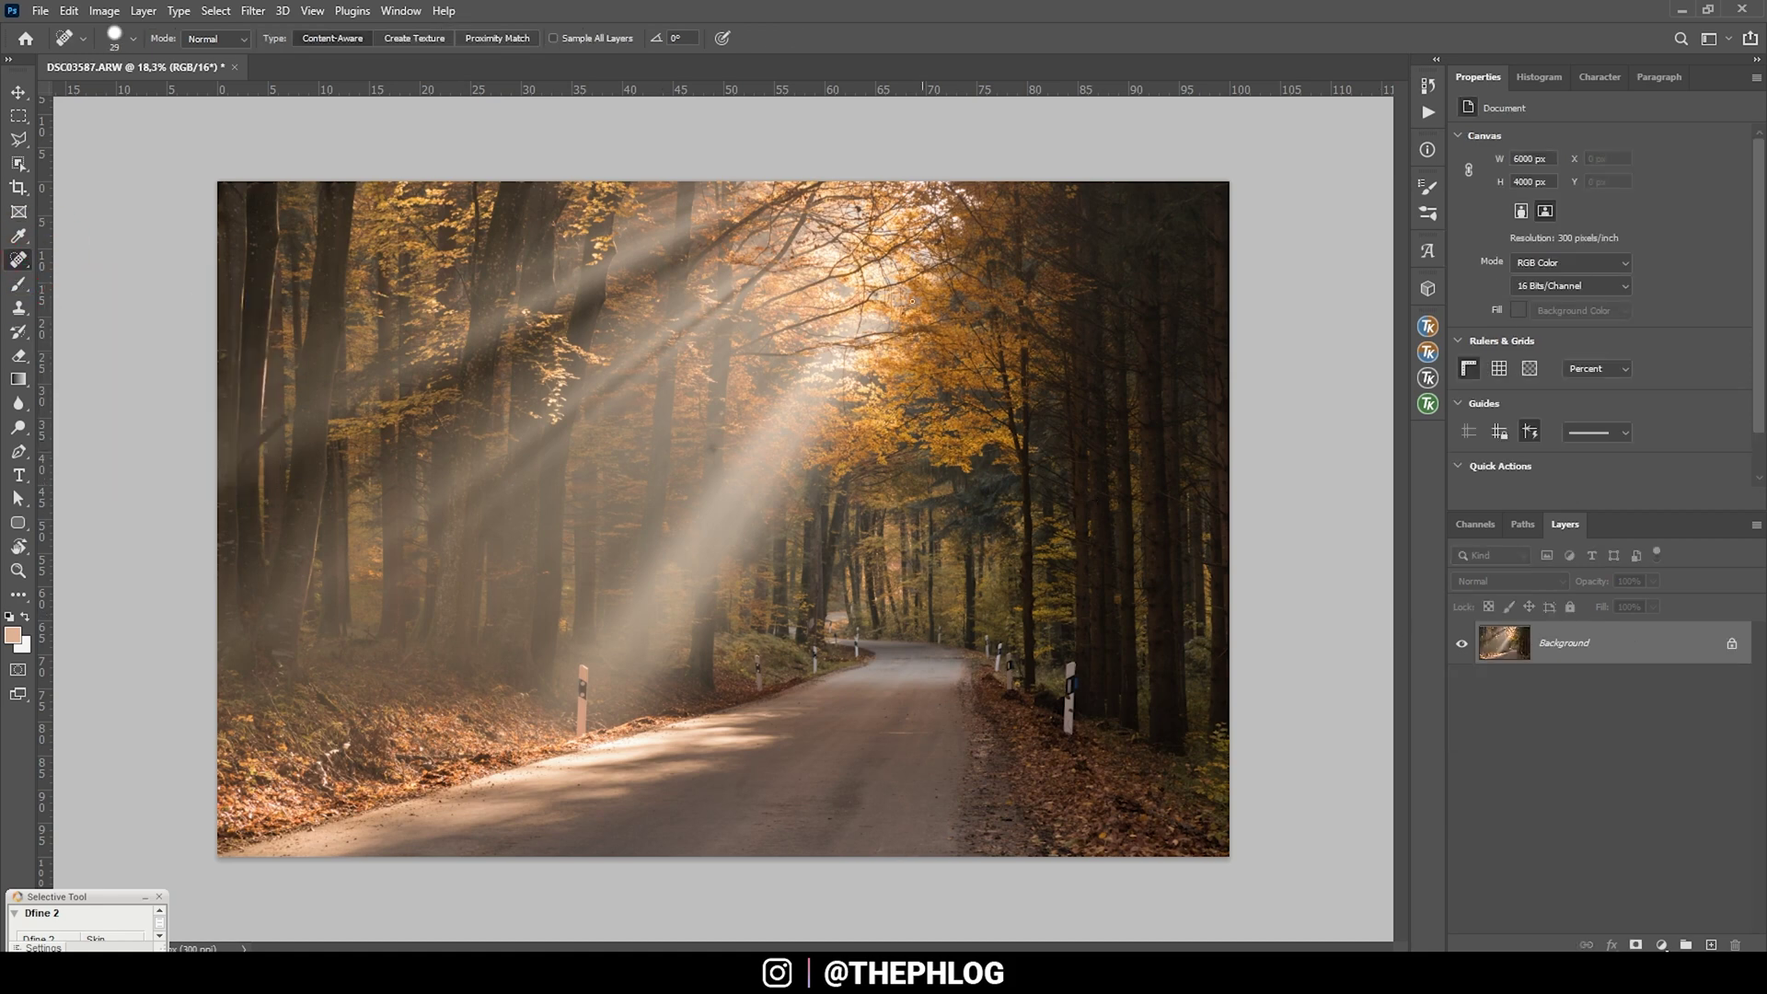
scroll(722, 422, up, 4)
drag(695, 414, 692, 405)
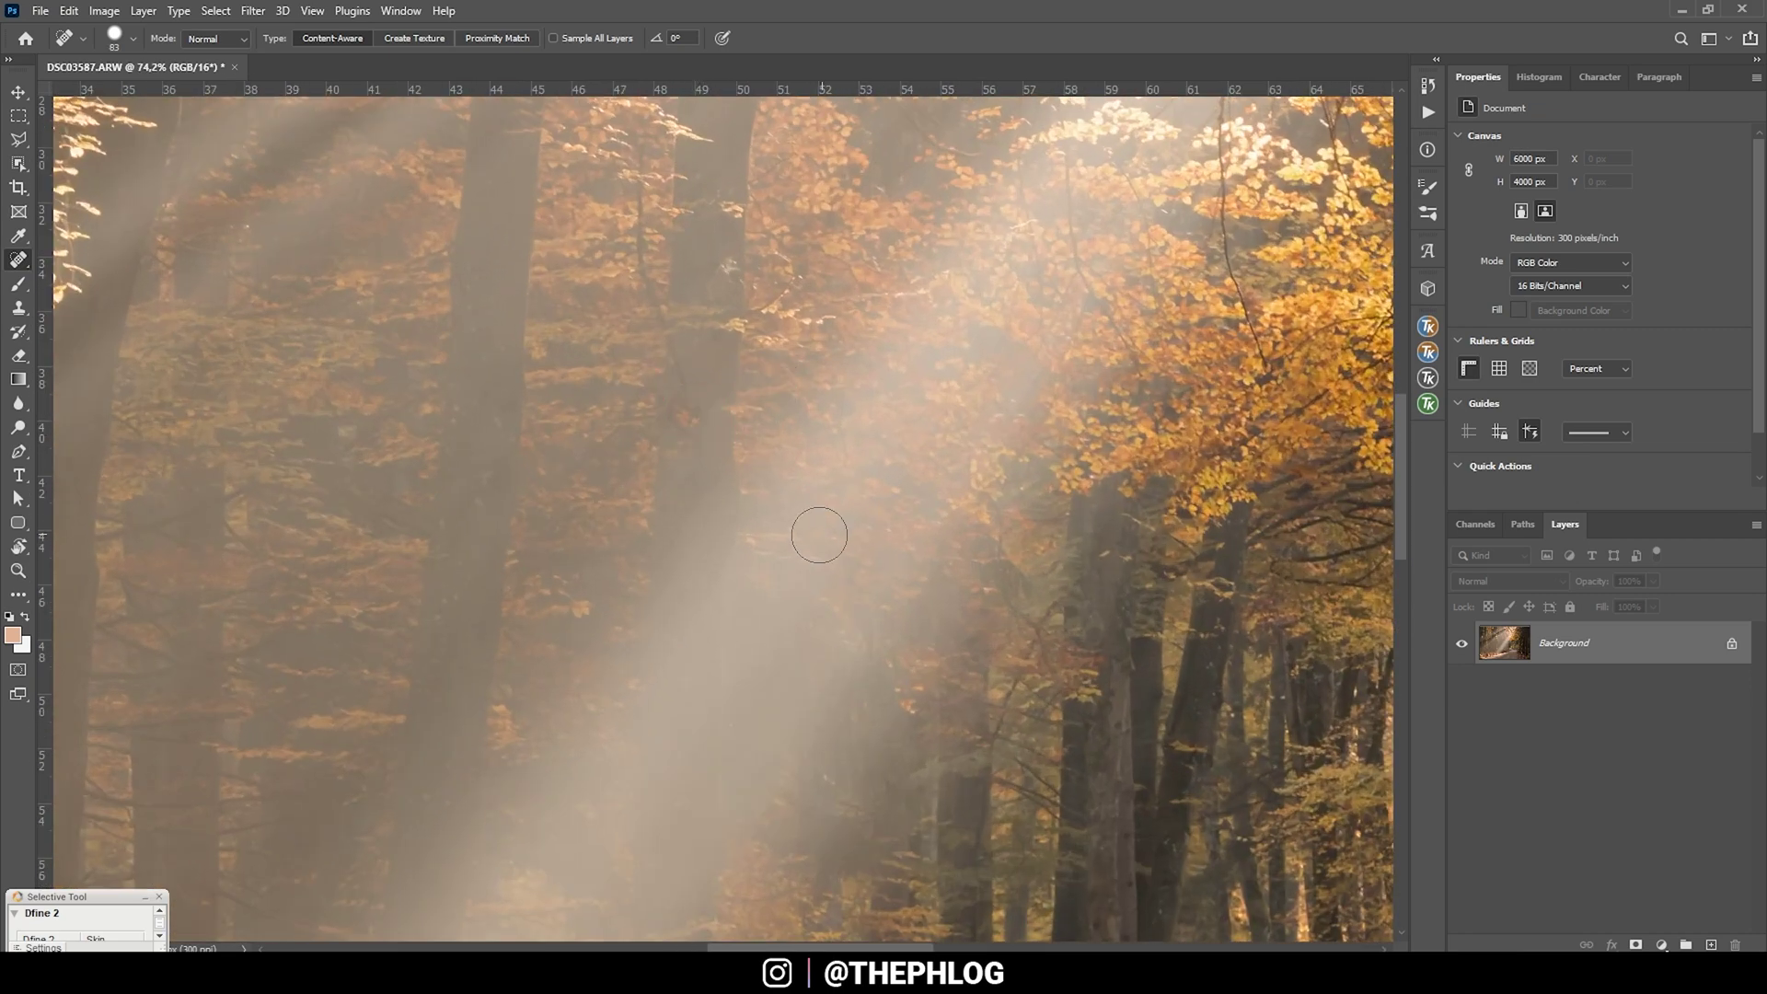
scroll(778, 547, down, 4)
scroll(562, 746, up, 5)
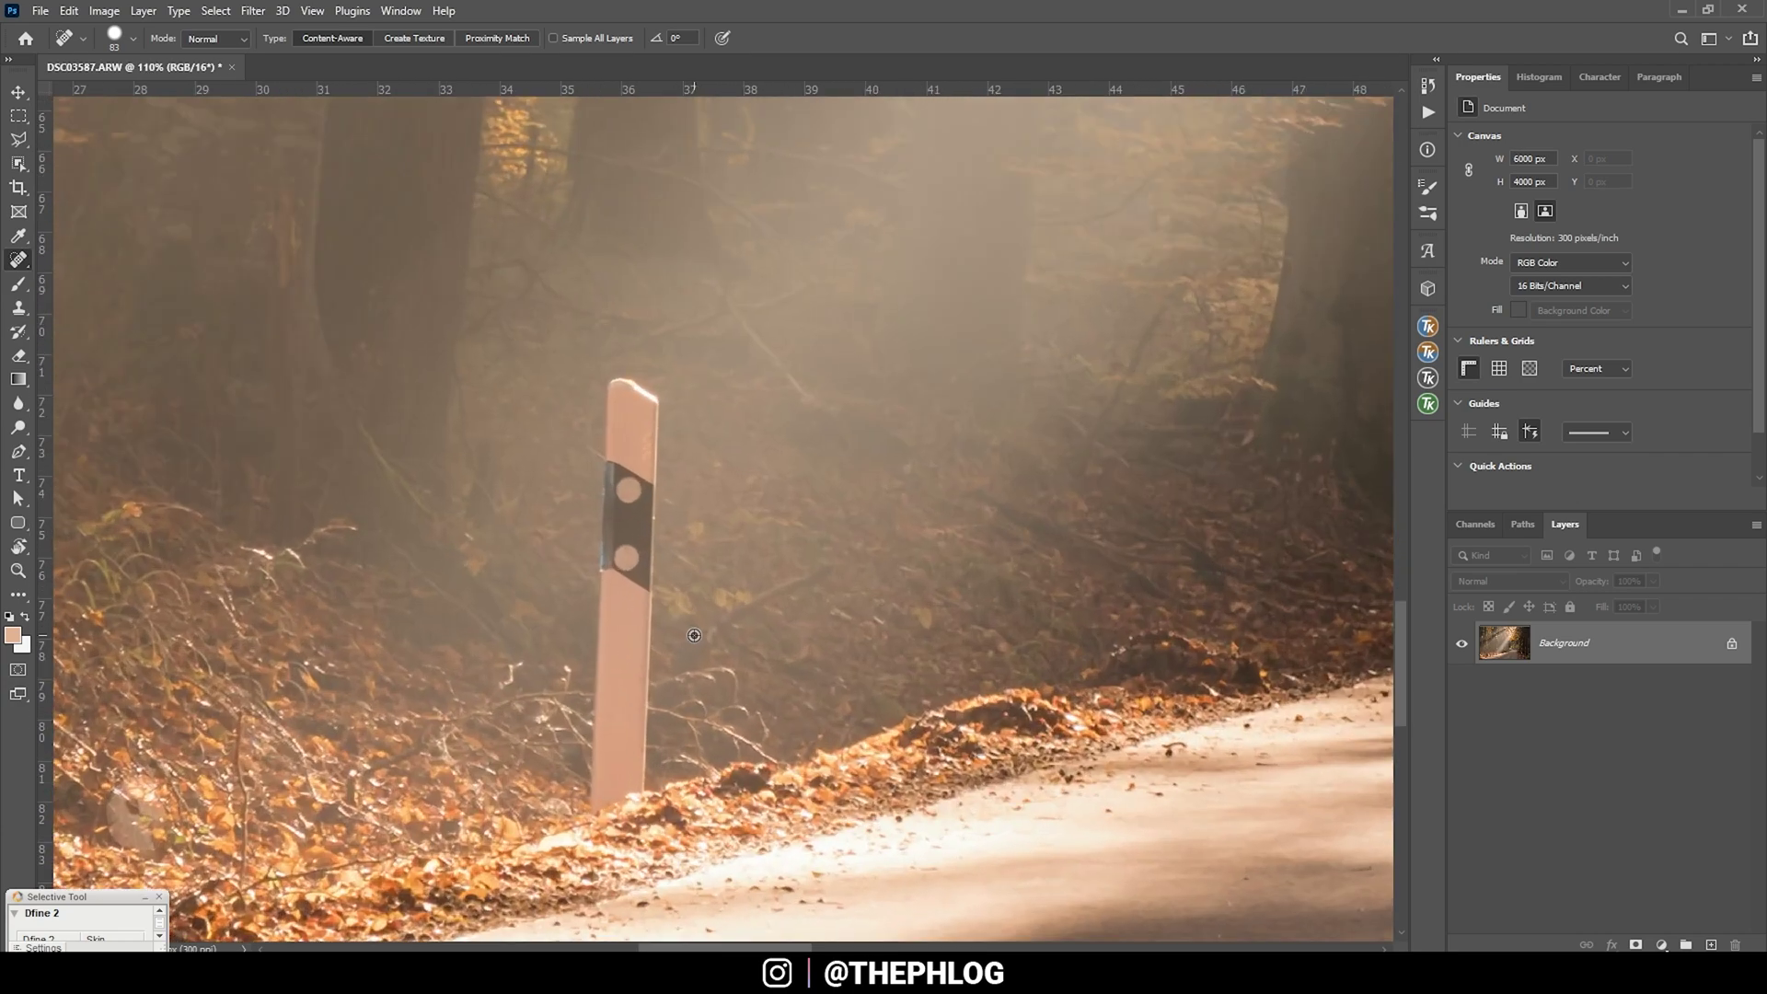
scroll(661, 674, down, 1)
drag(639, 447, 636, 445)
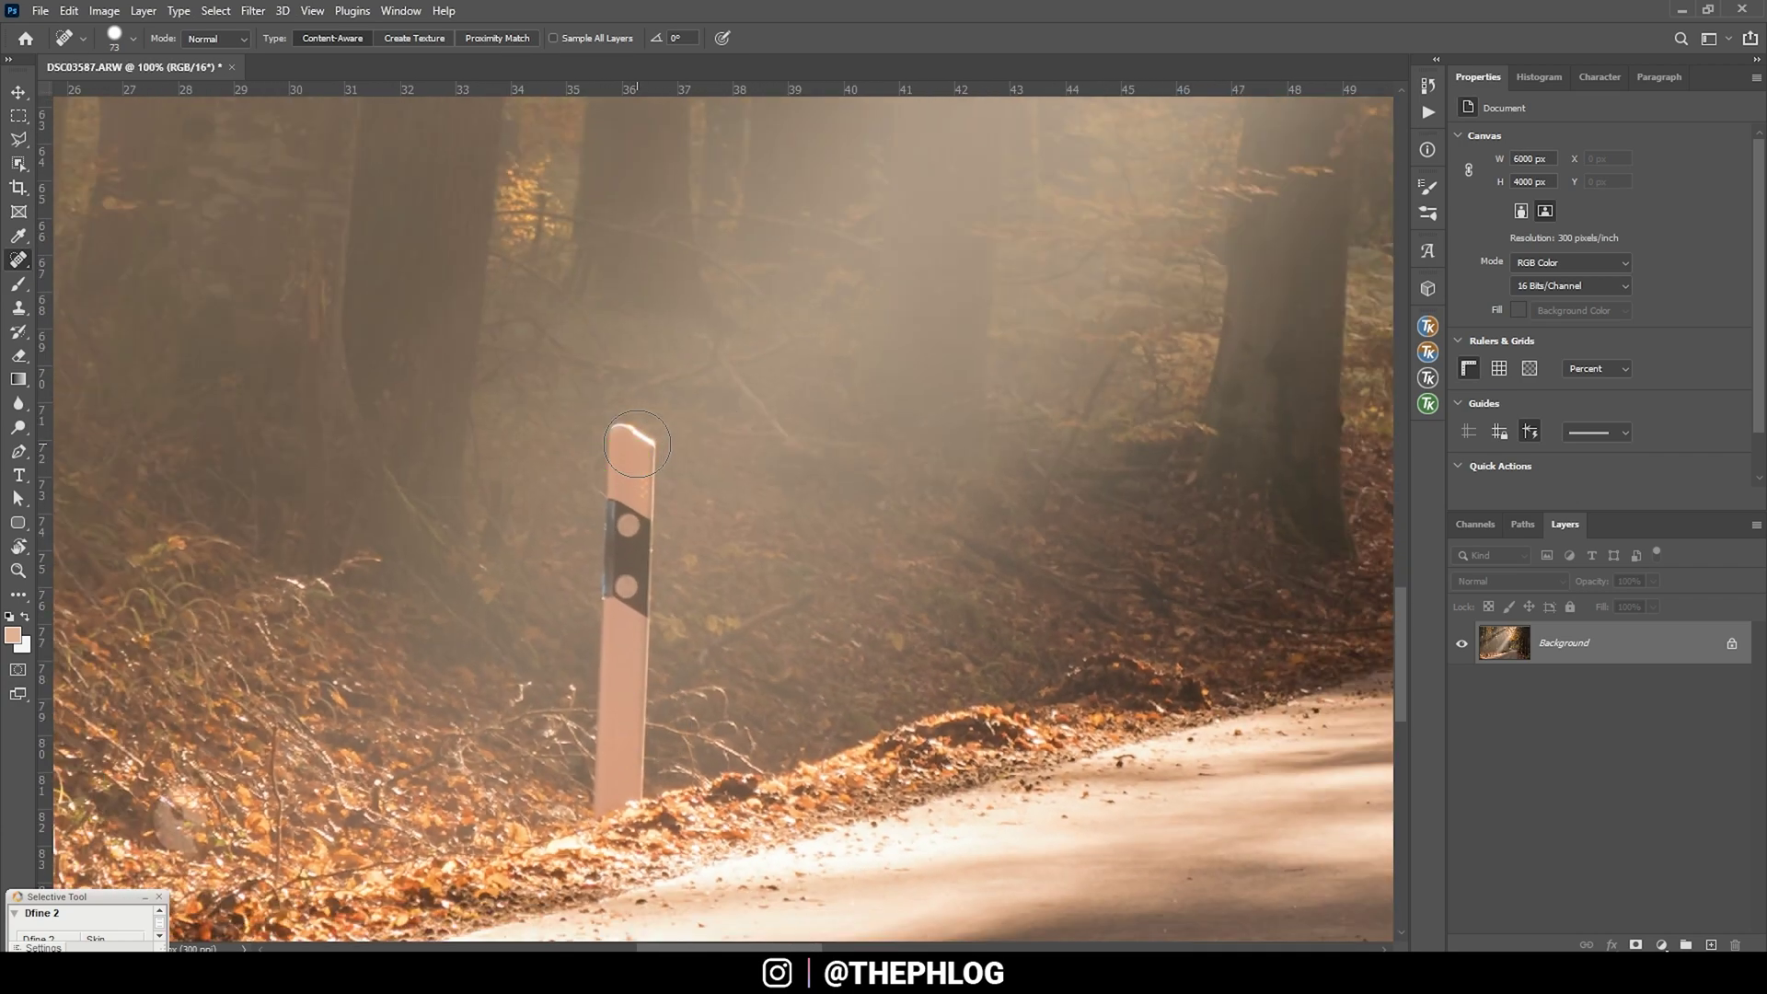
Heal away the first roadside reflector posts, the white road line and small road specks
click(633, 443)
scroll(633, 442, down, 4)
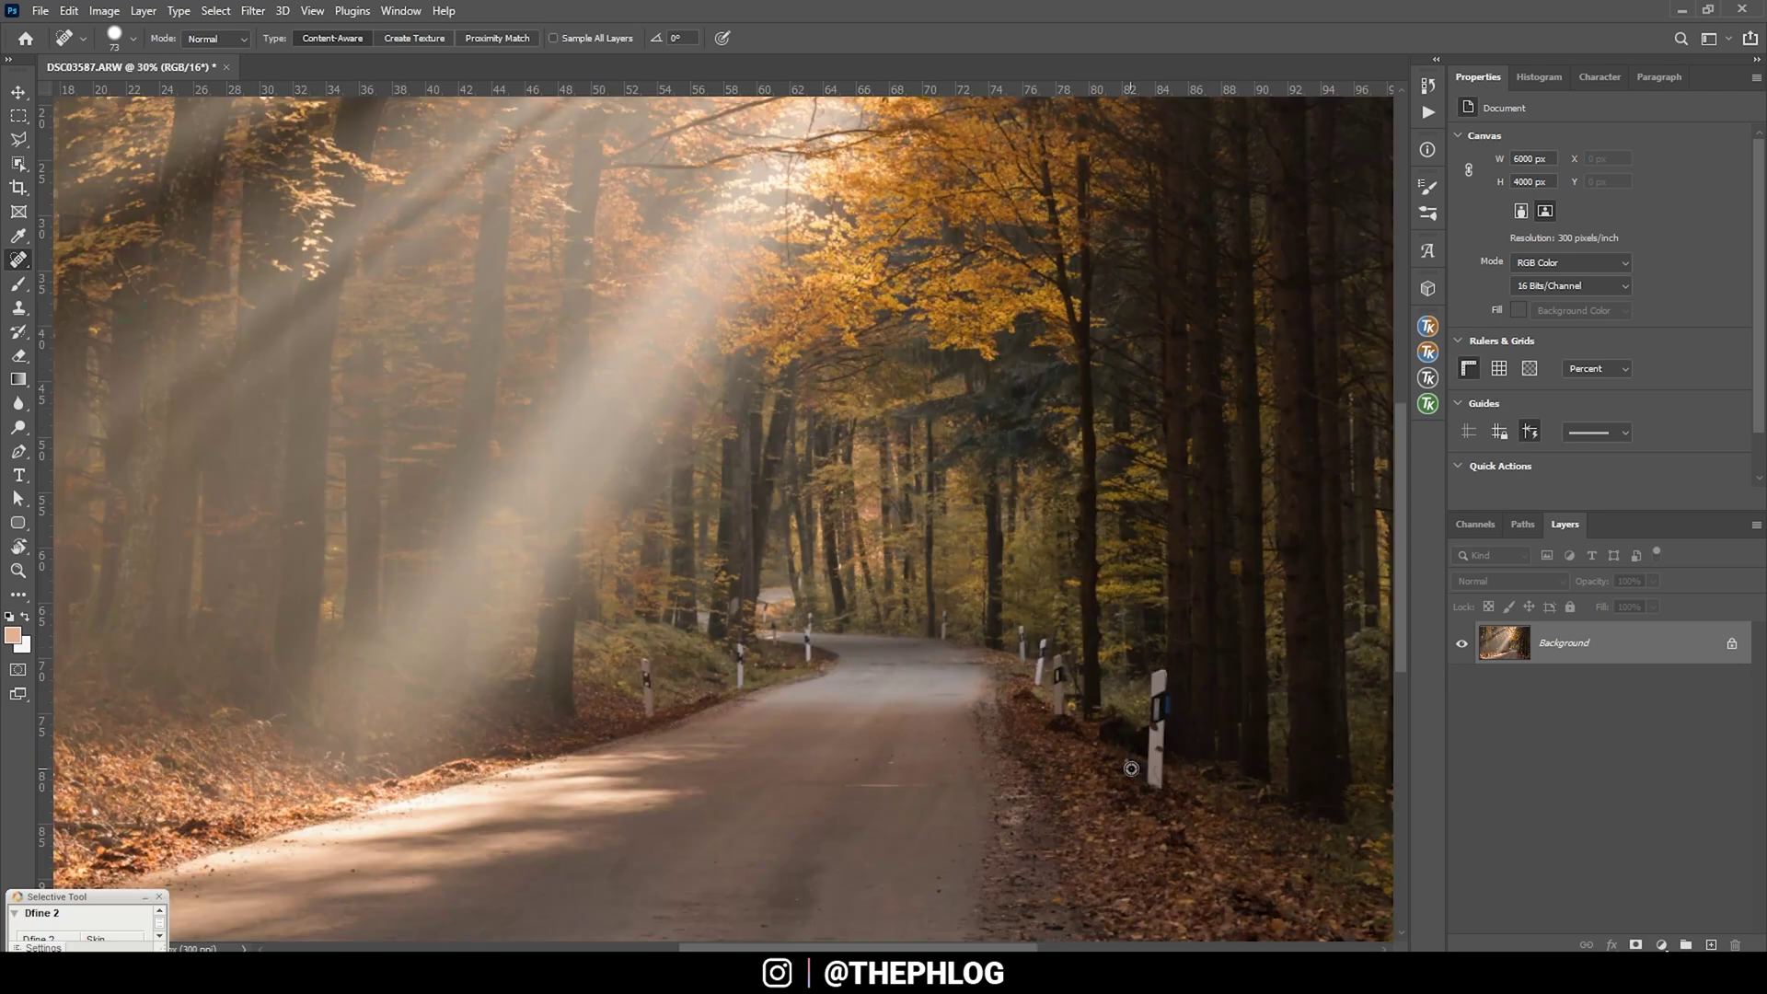
scroll(652, 451, up, 4)
mouse_move(659, 451)
mouse_down()
mouse_move(698, 468)
mouse_move(677, 557)
mouse_up()
drag(727, 488, 737, 556)
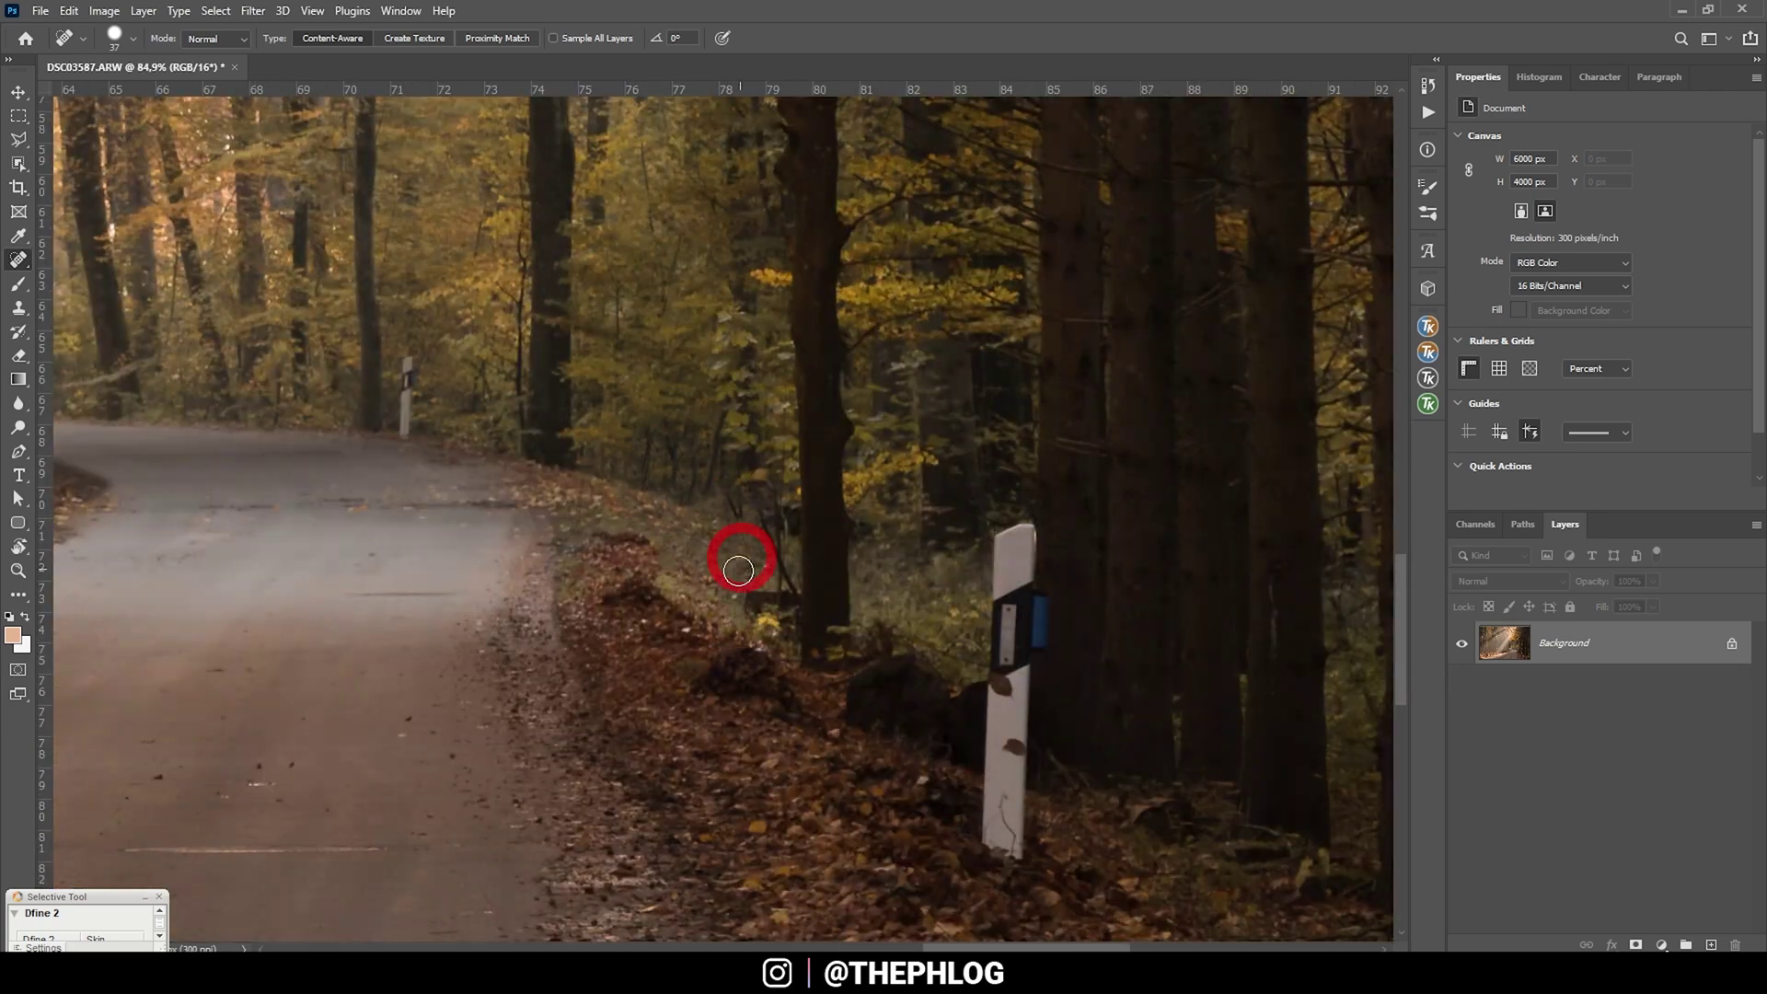
drag(442, 371, 428, 371)
drag(409, 434, 405, 377)
drag(249, 848, 374, 845)
click(217, 789)
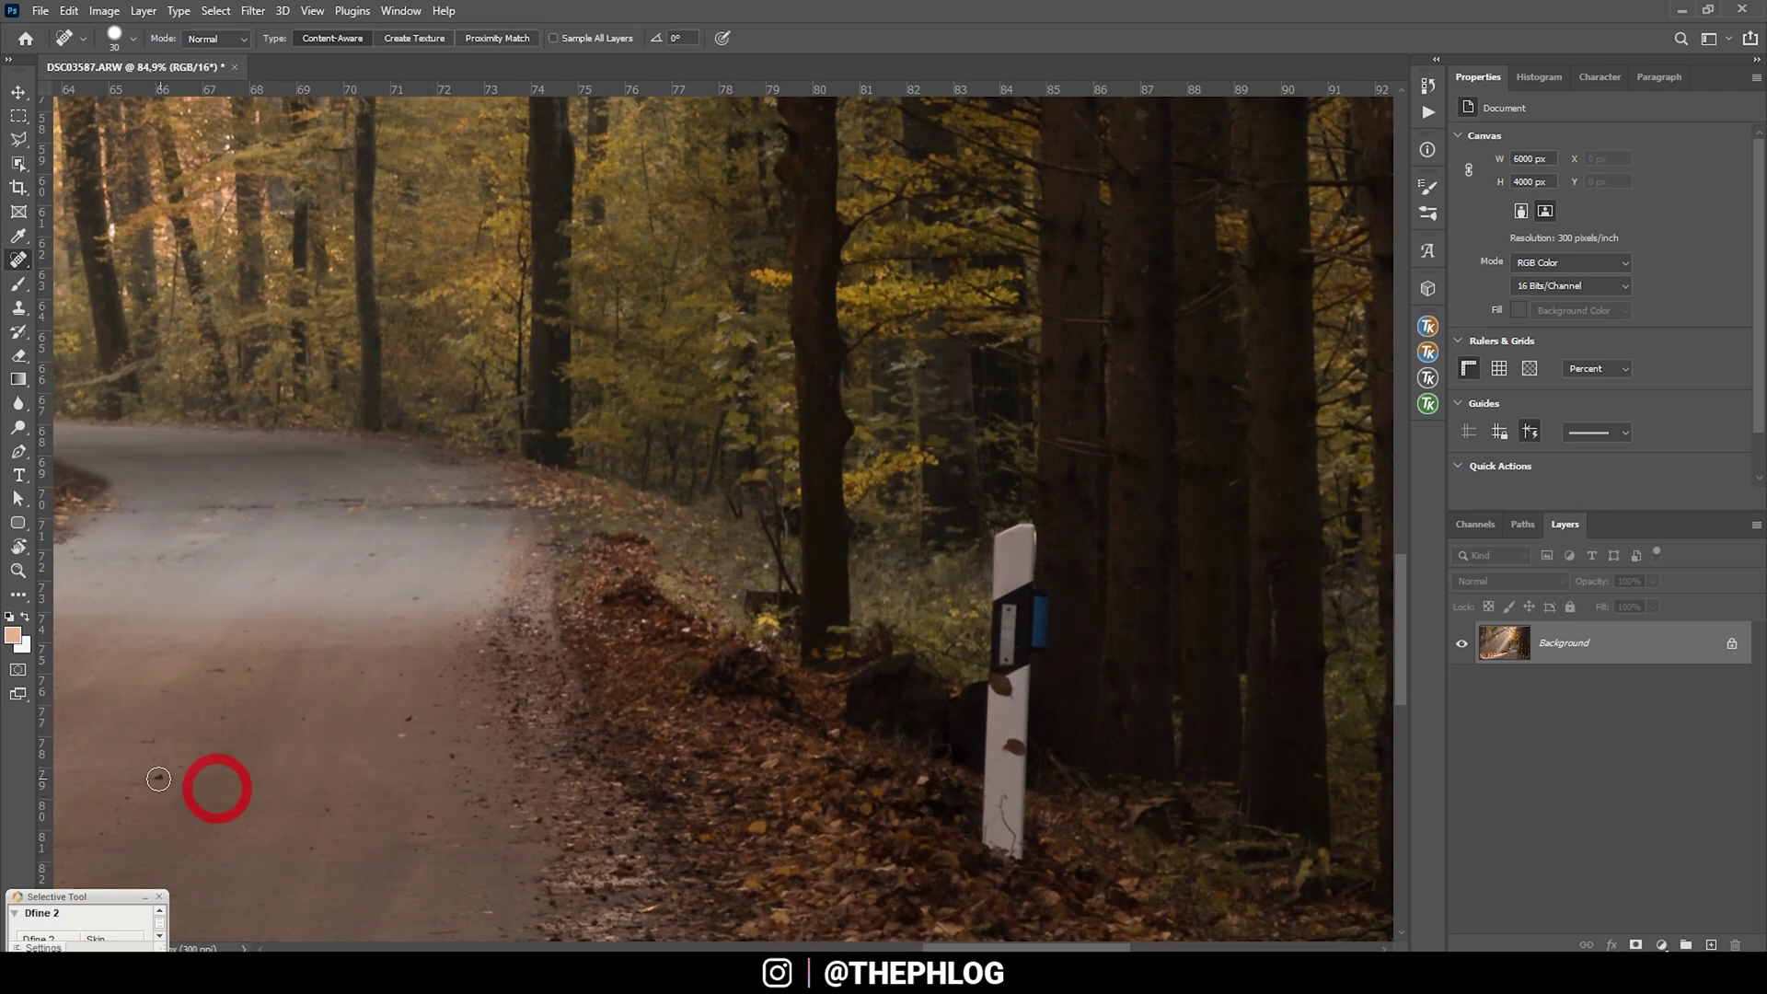
click(208, 505)
click(300, 505)
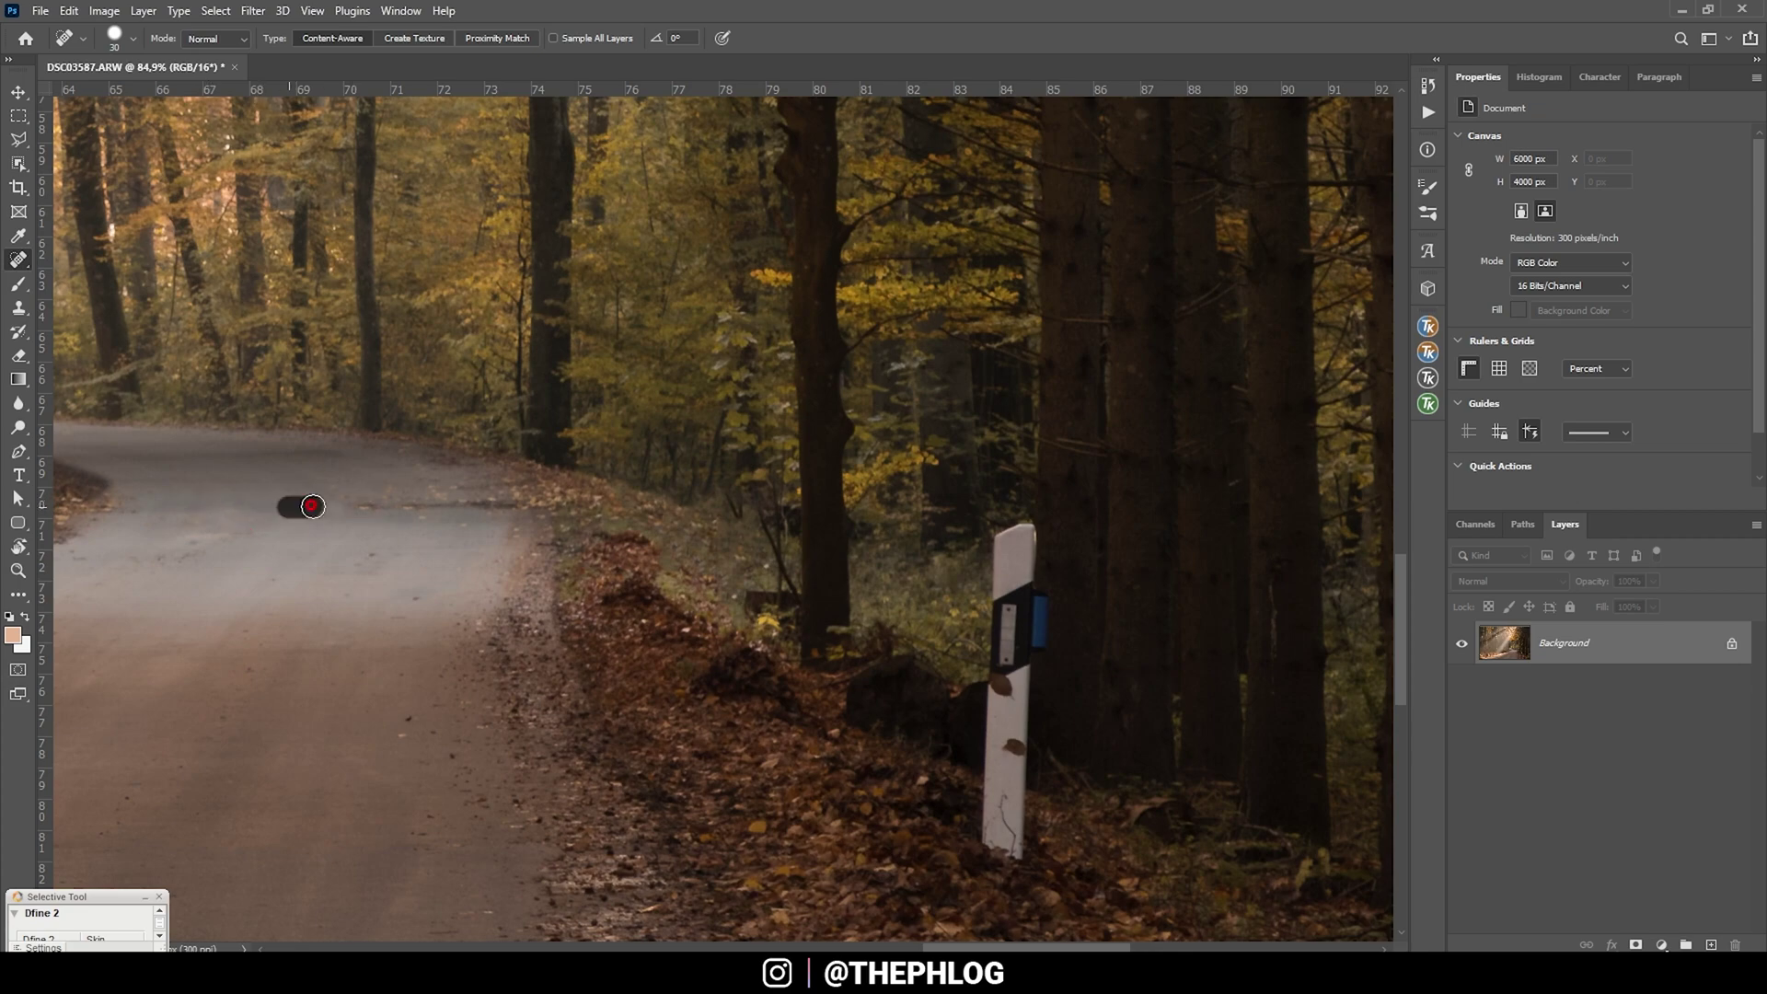
Heal away the remaining left and right roadside posts and fit the whole photo in view
mouse_move(1017, 532)
mouse_down()
mouse_move(1005, 581)
mouse_move(1009, 844)
mouse_move(1017, 662)
mouse_up()
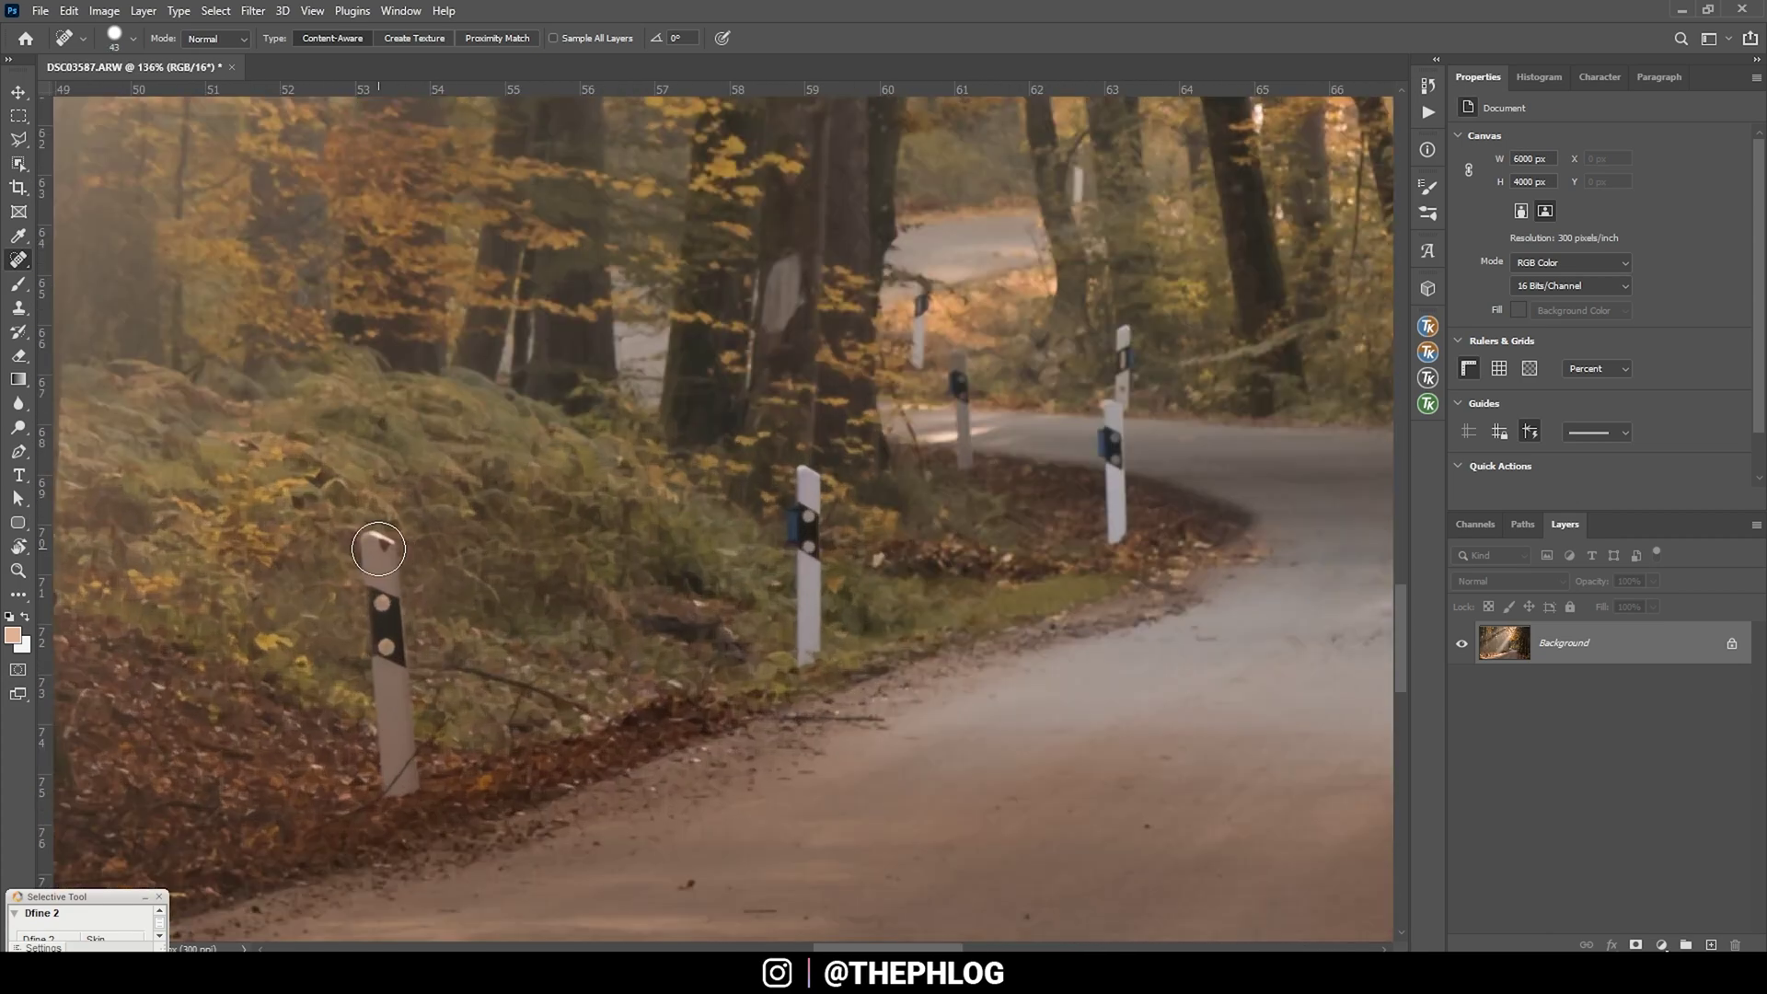
drag(379, 548, 396, 782)
drag(804, 485, 804, 650)
drag(960, 357, 958, 467)
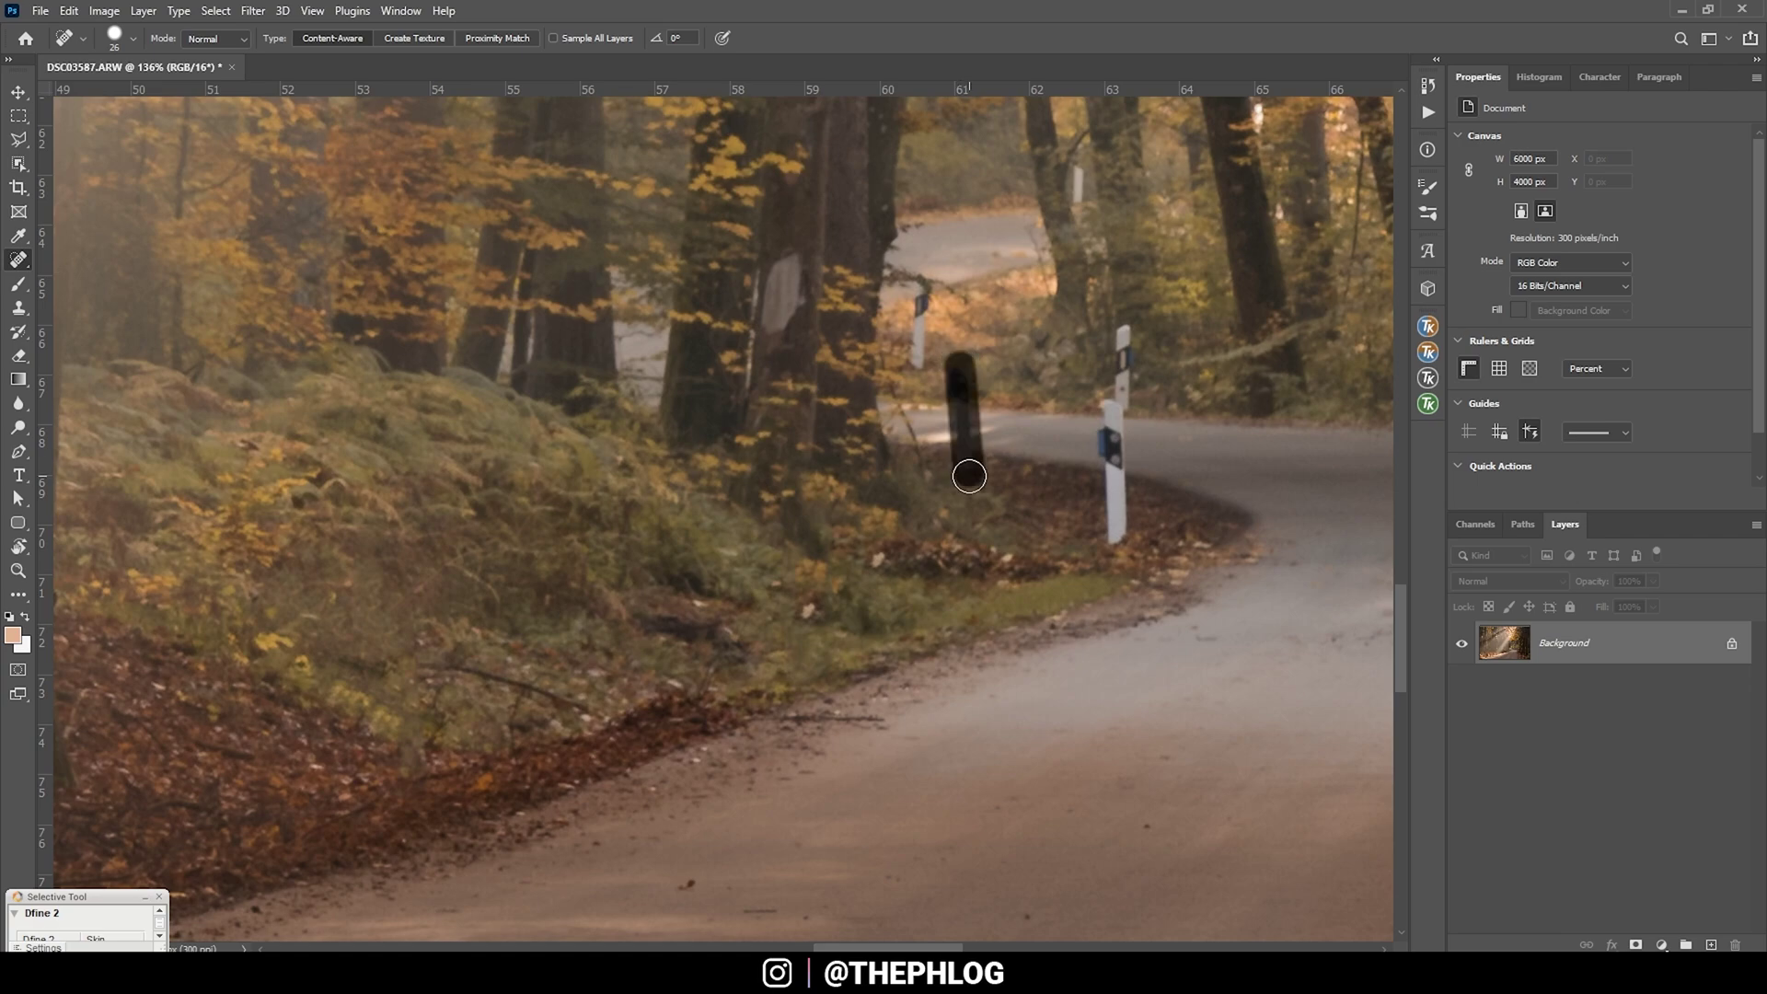
drag(919, 300, 918, 366)
drag(1123, 326, 1114, 543)
scroll(1114, 543, up, 1)
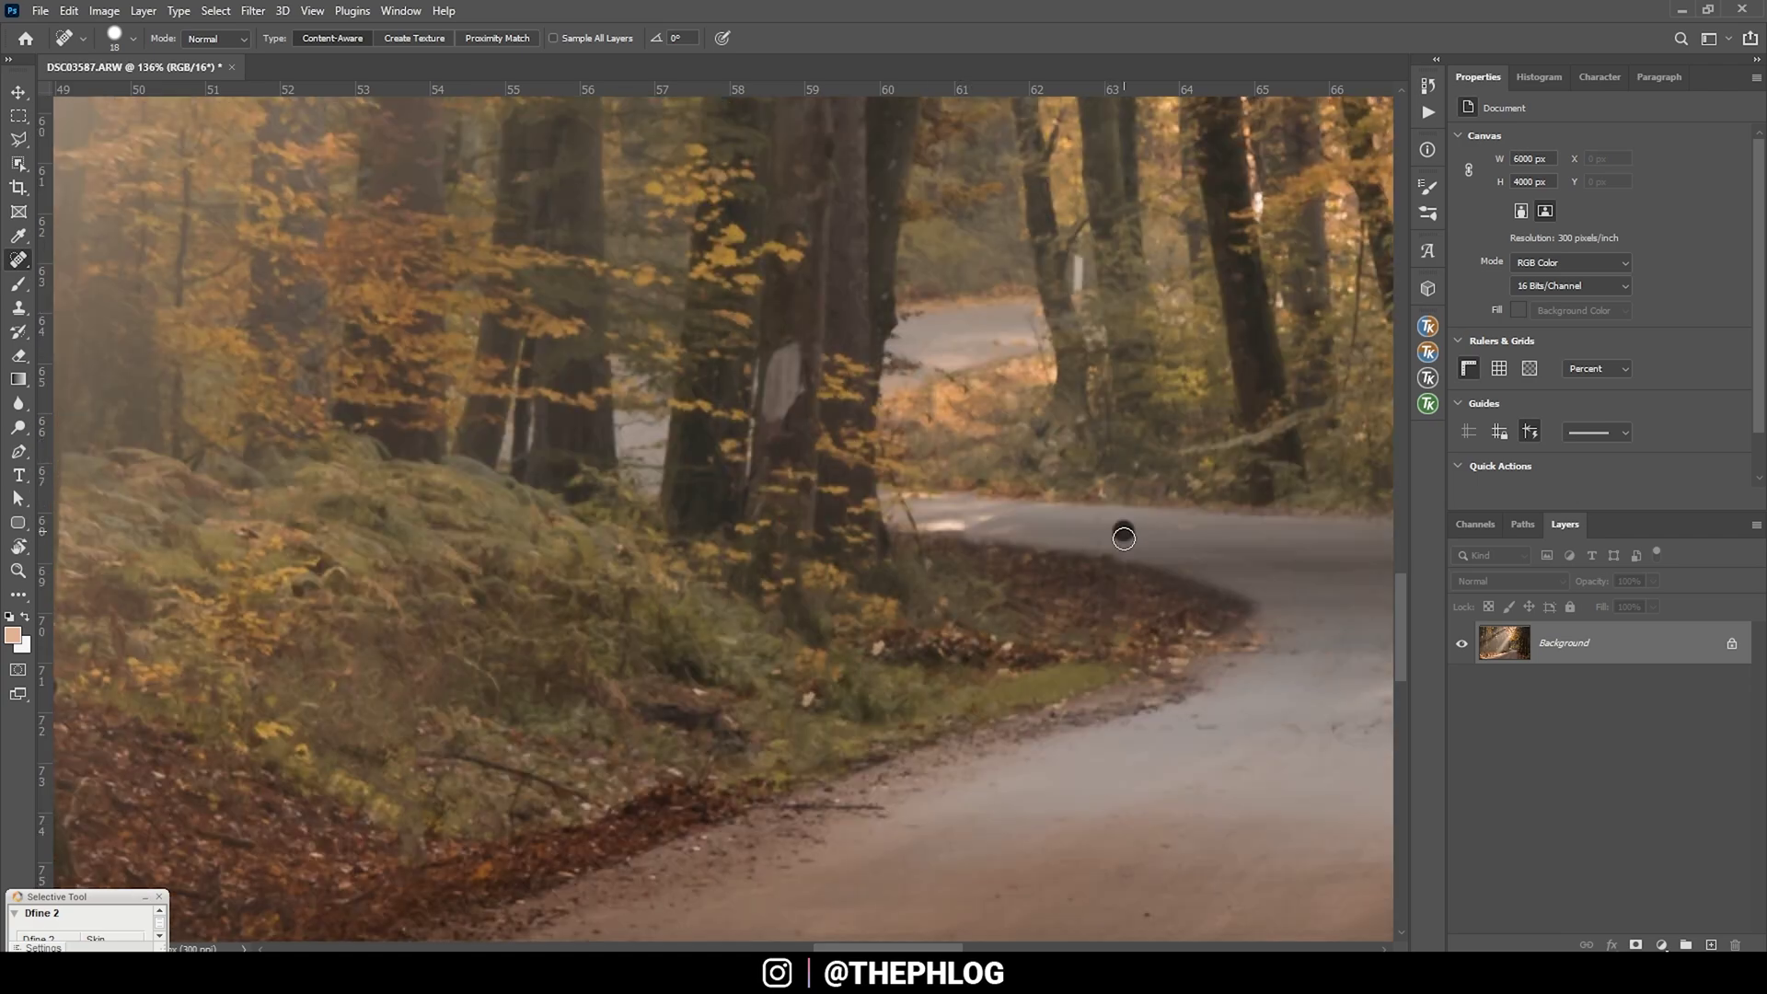
key(ctrl+0)
scroll(505, 528, down, 1)
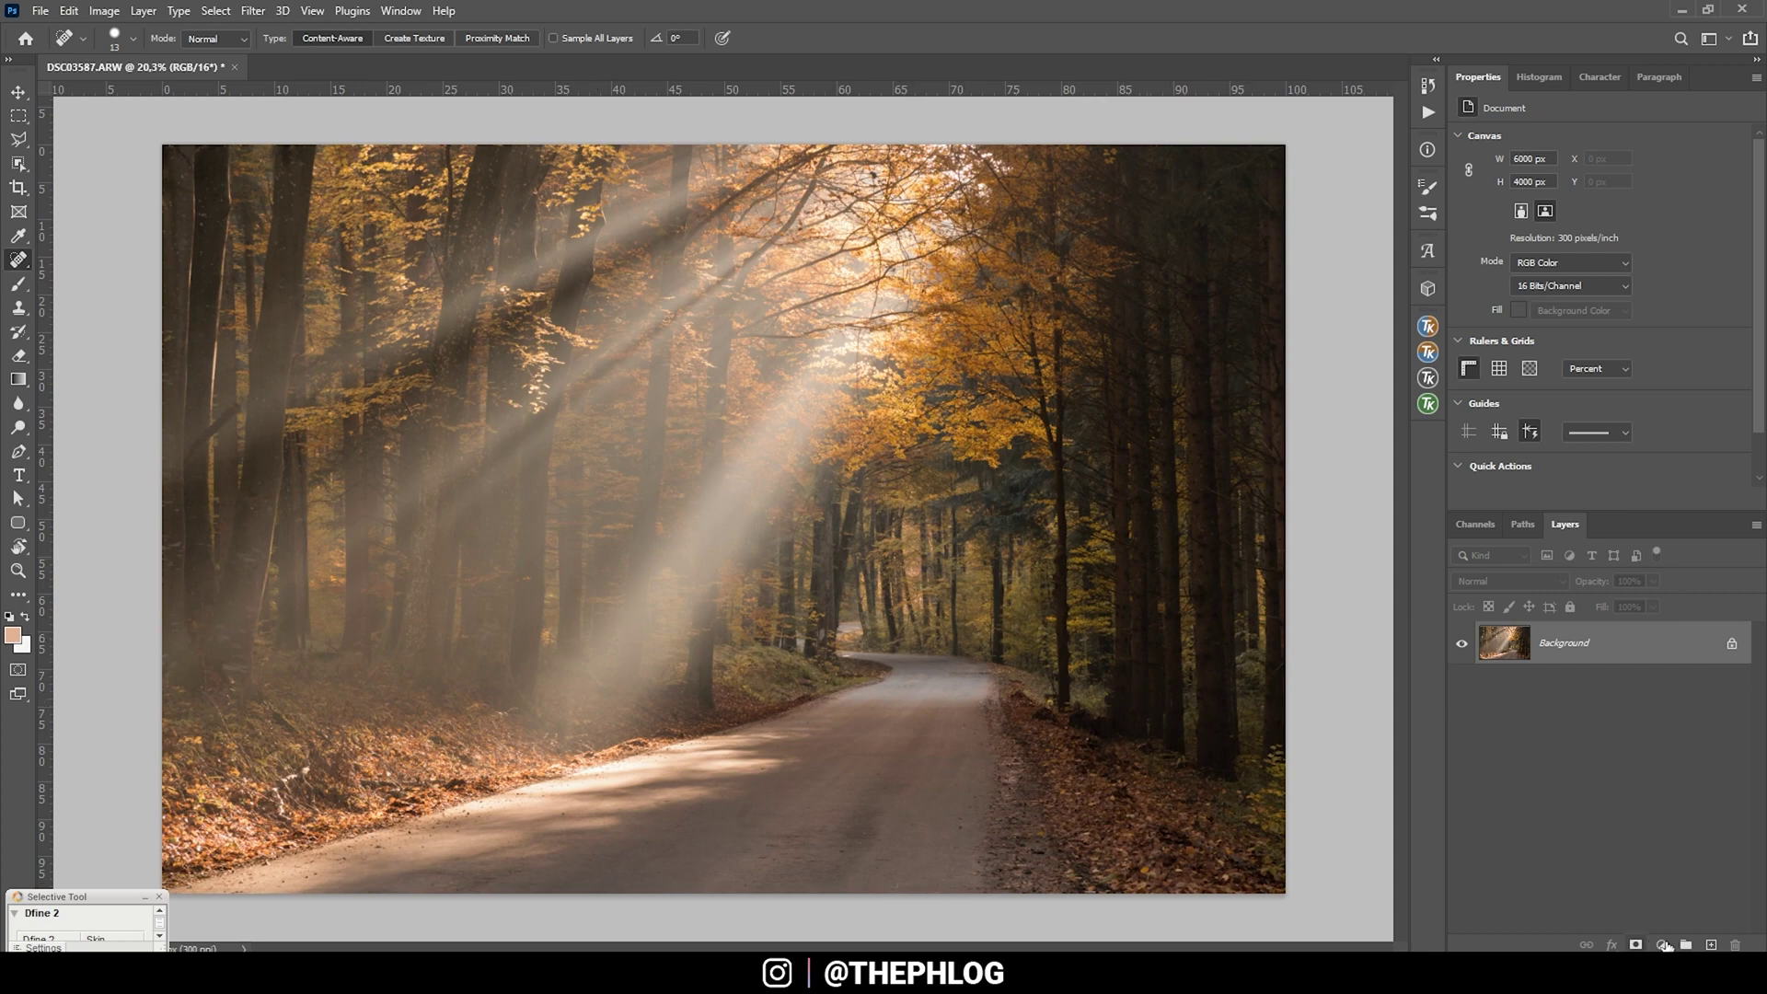
click(1662, 944)
Add a Curves adjustment layer with an S-curve that pulls the shadows down
click(1682, 698)
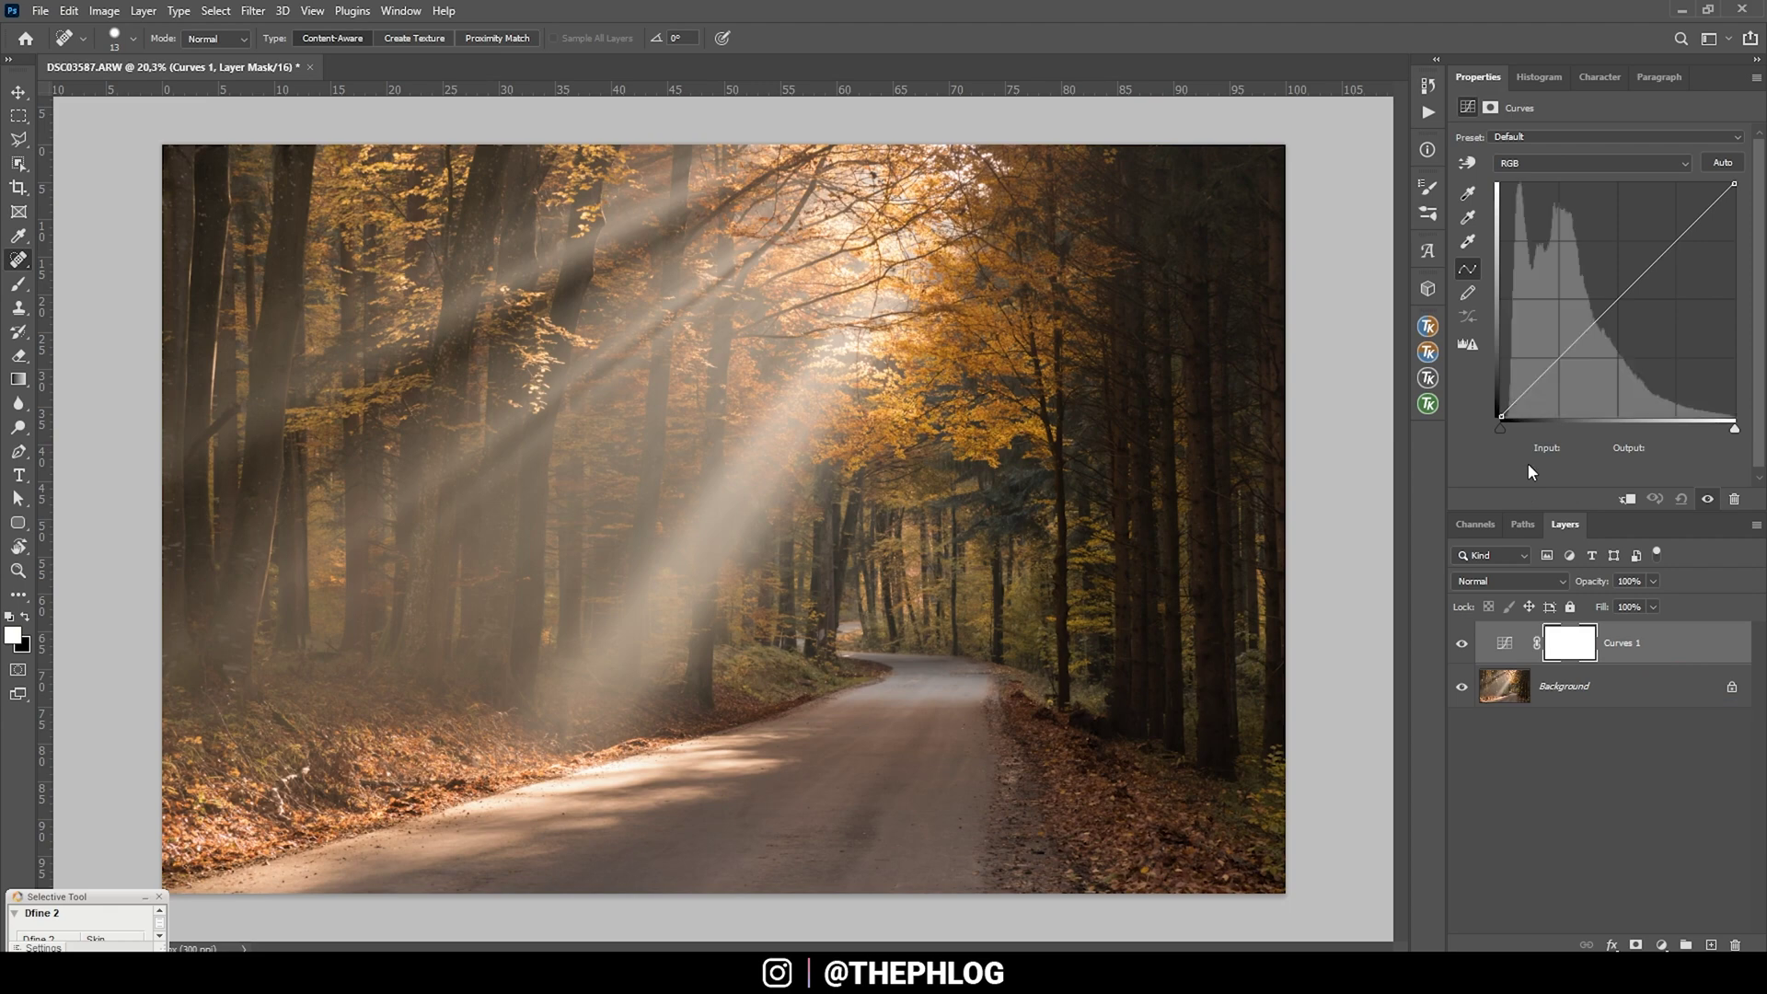
click(1618, 298)
click(1673, 240)
click(1569, 347)
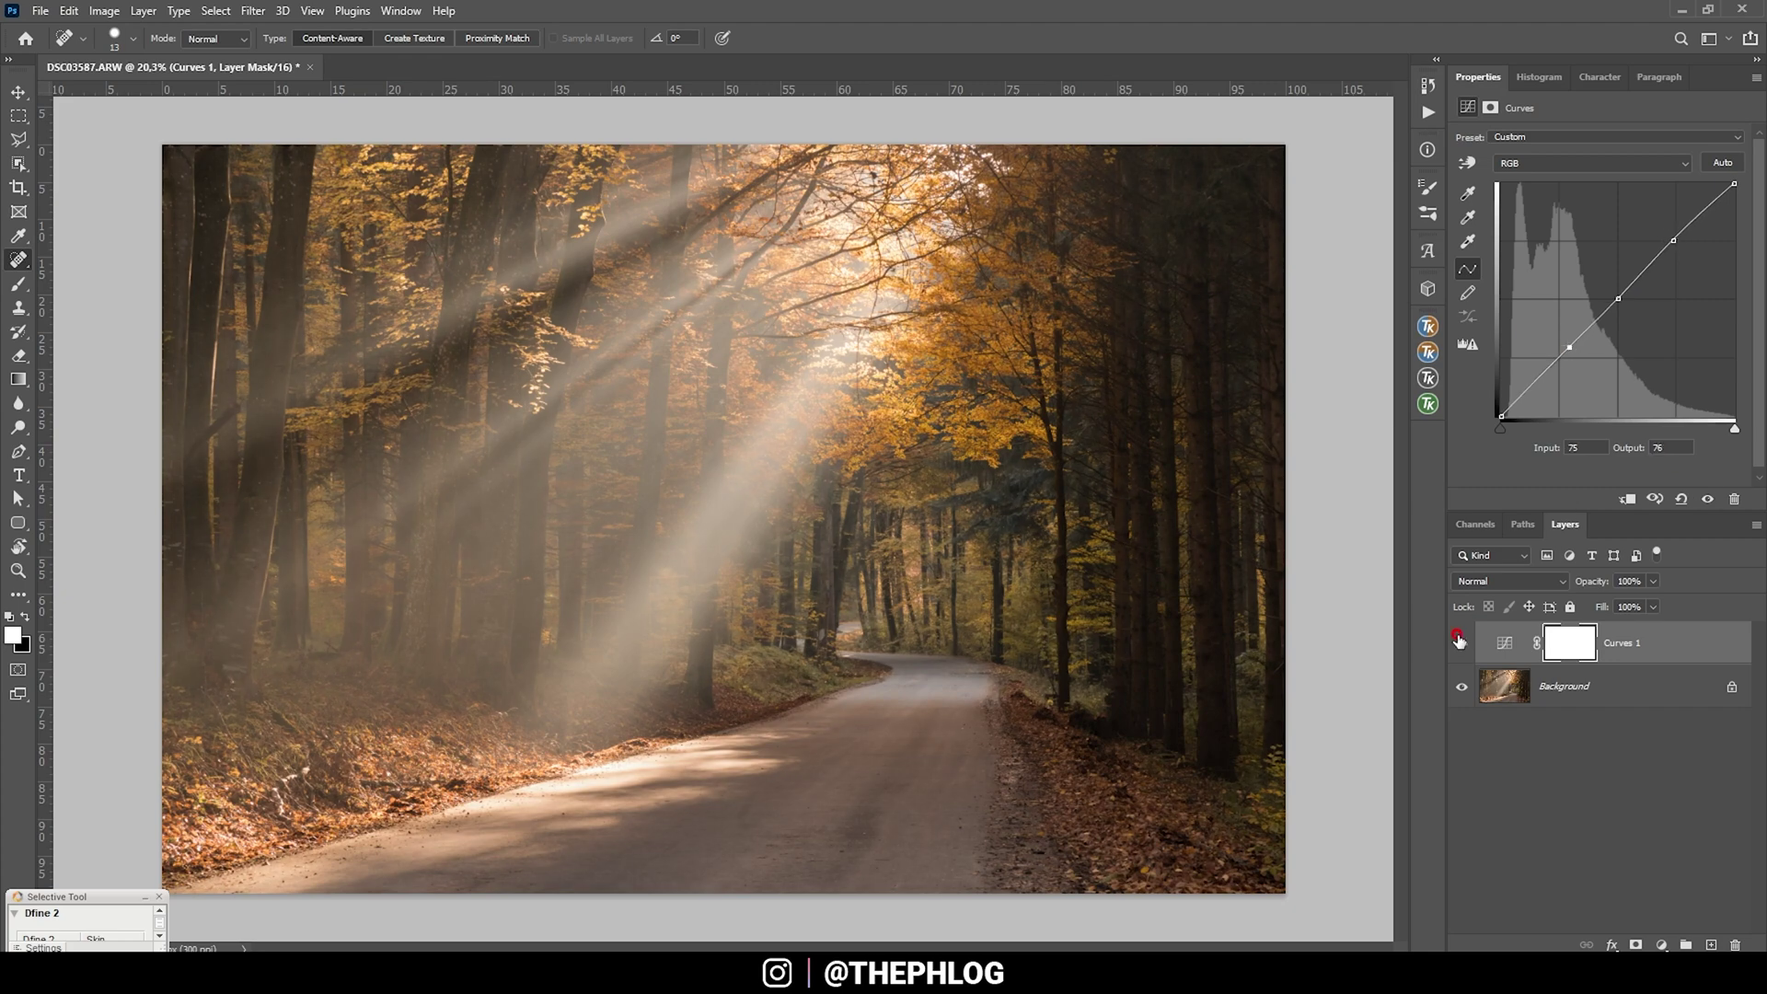
drag(1569, 350, 1572, 354)
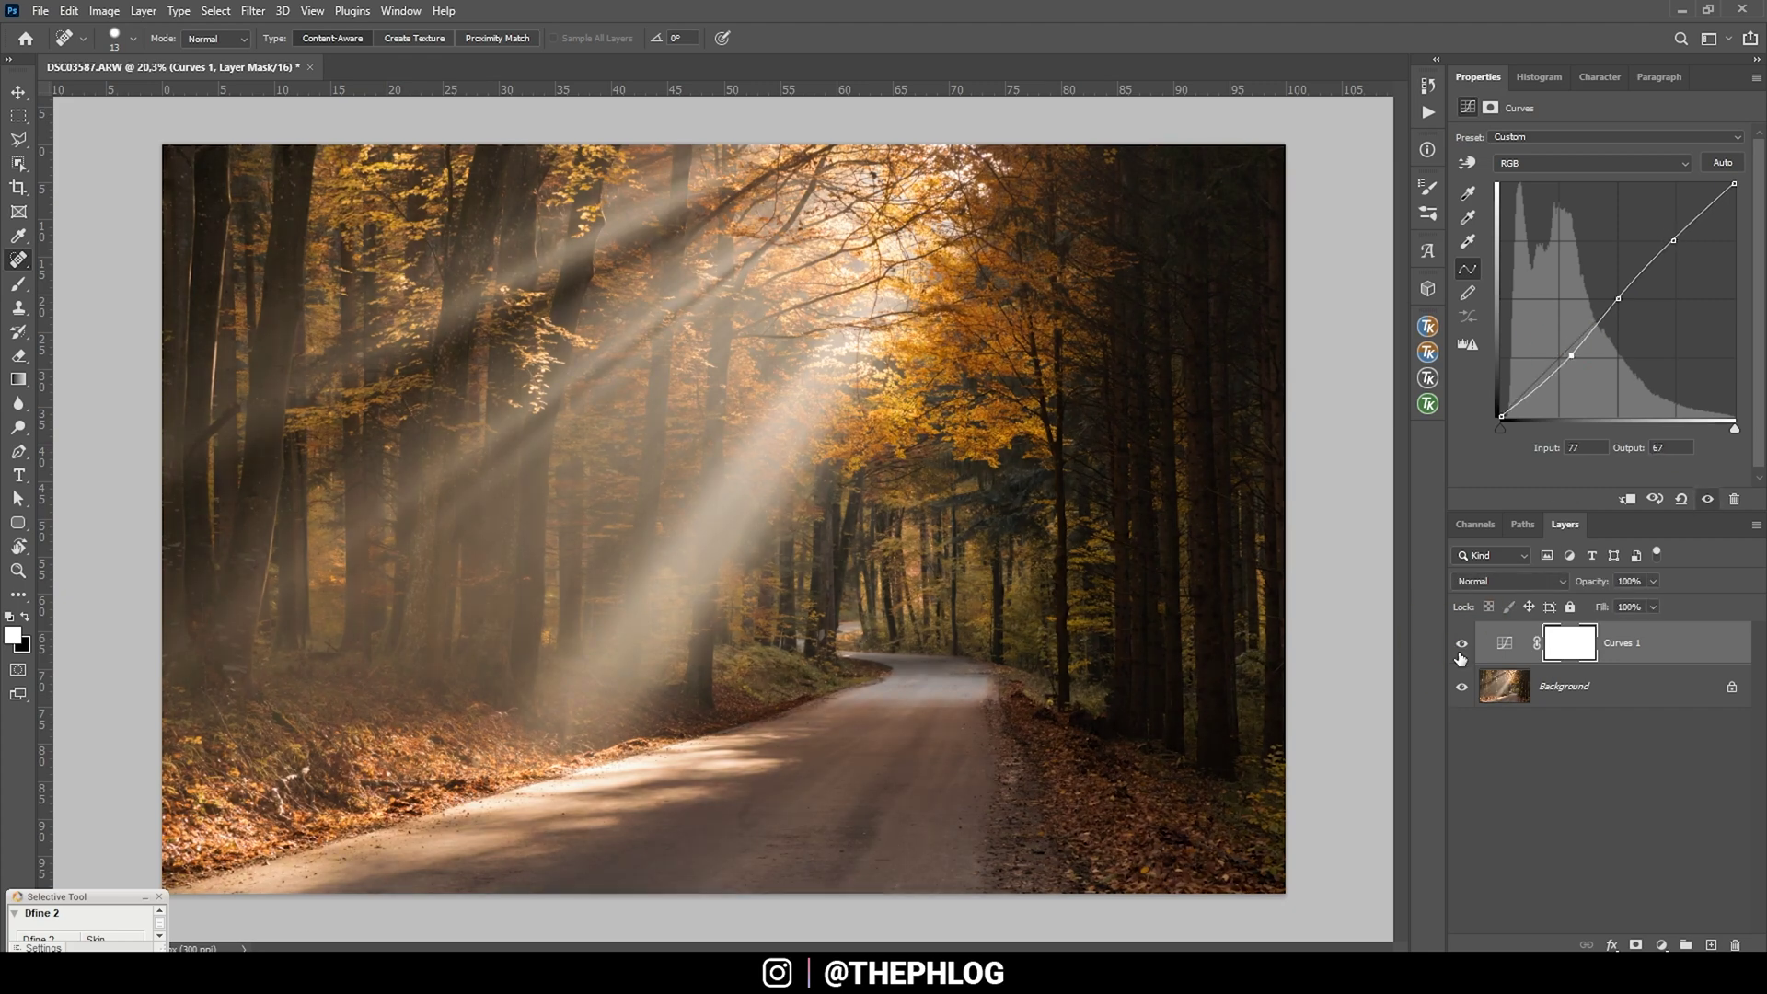
Paint the Curves 1 mask black over the right-side and top-right trees at up to 100% opacity
click(1569, 642)
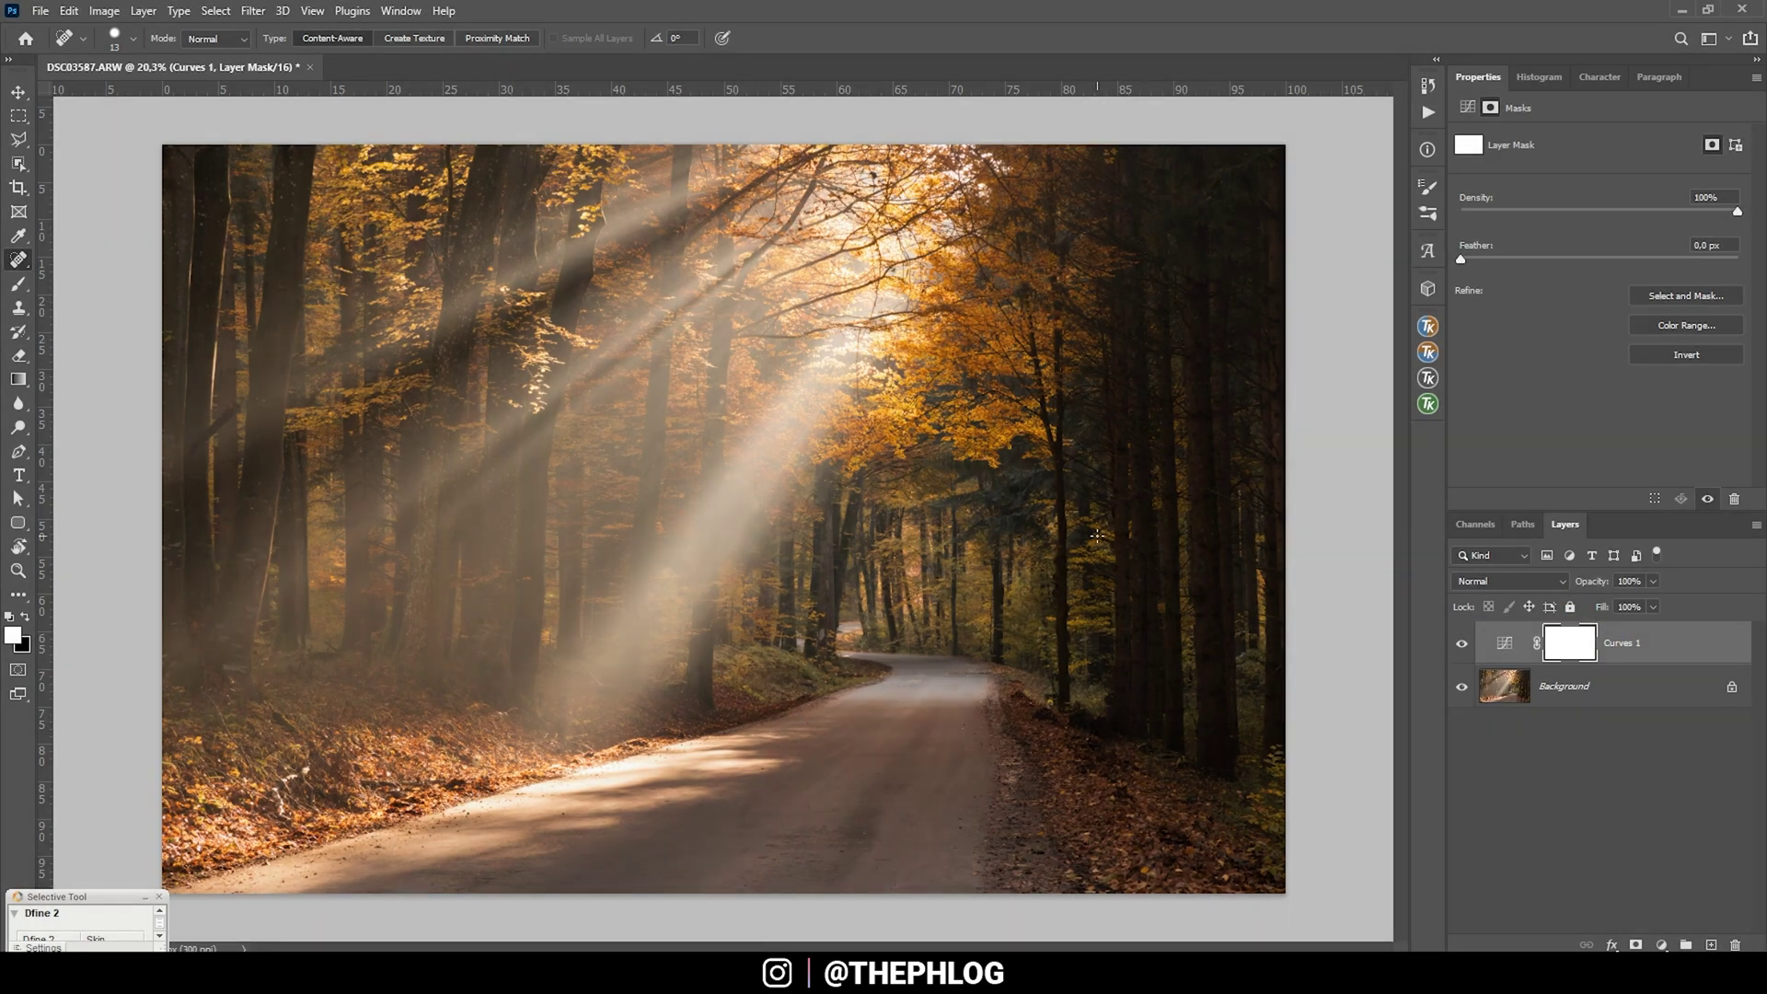
key(b)
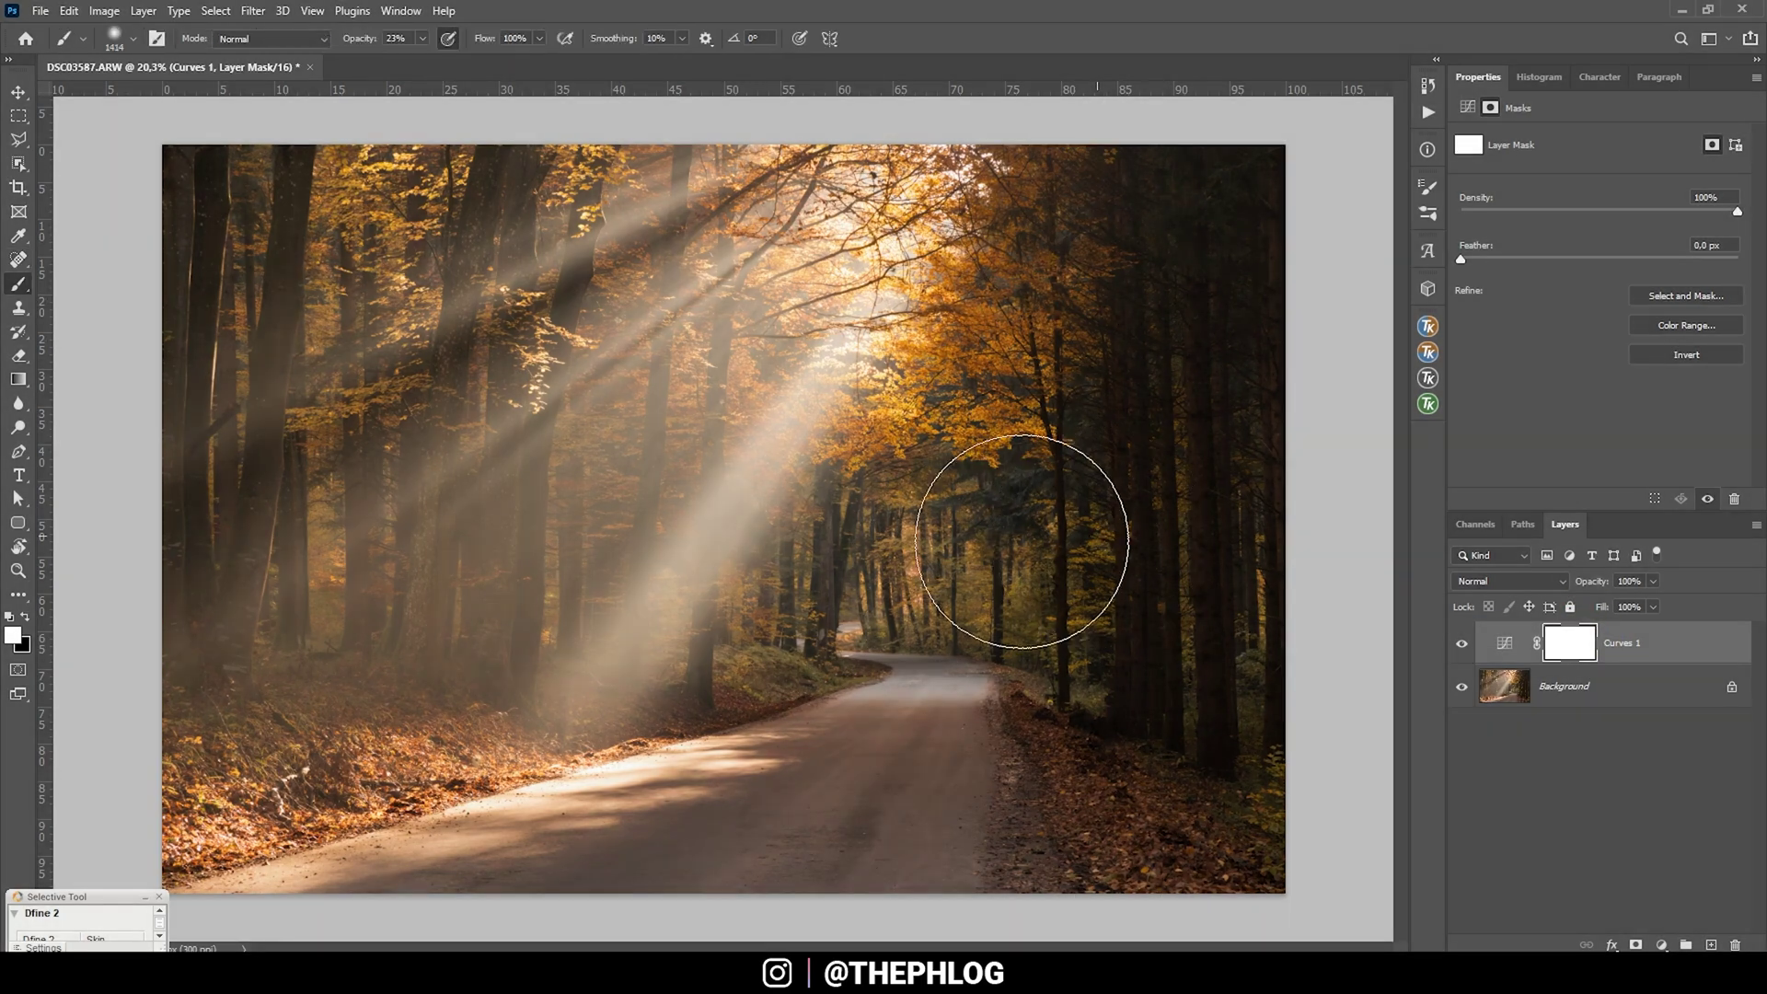
click(26, 617)
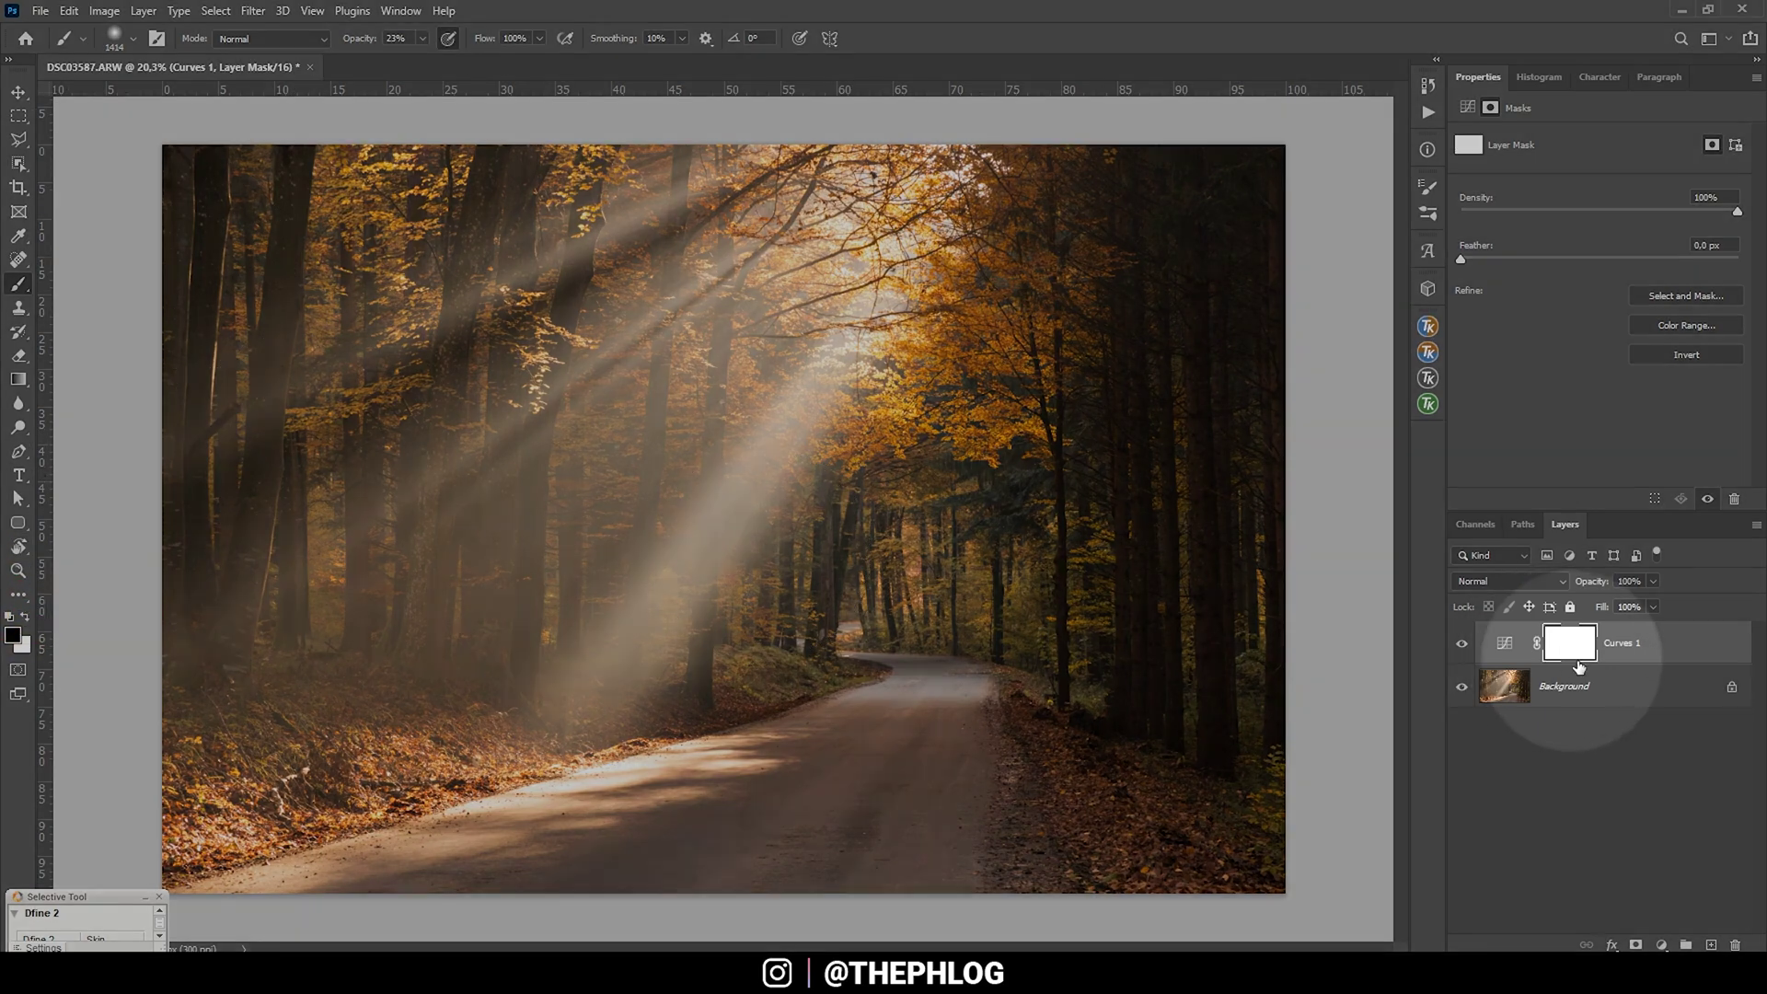
click(1569, 648)
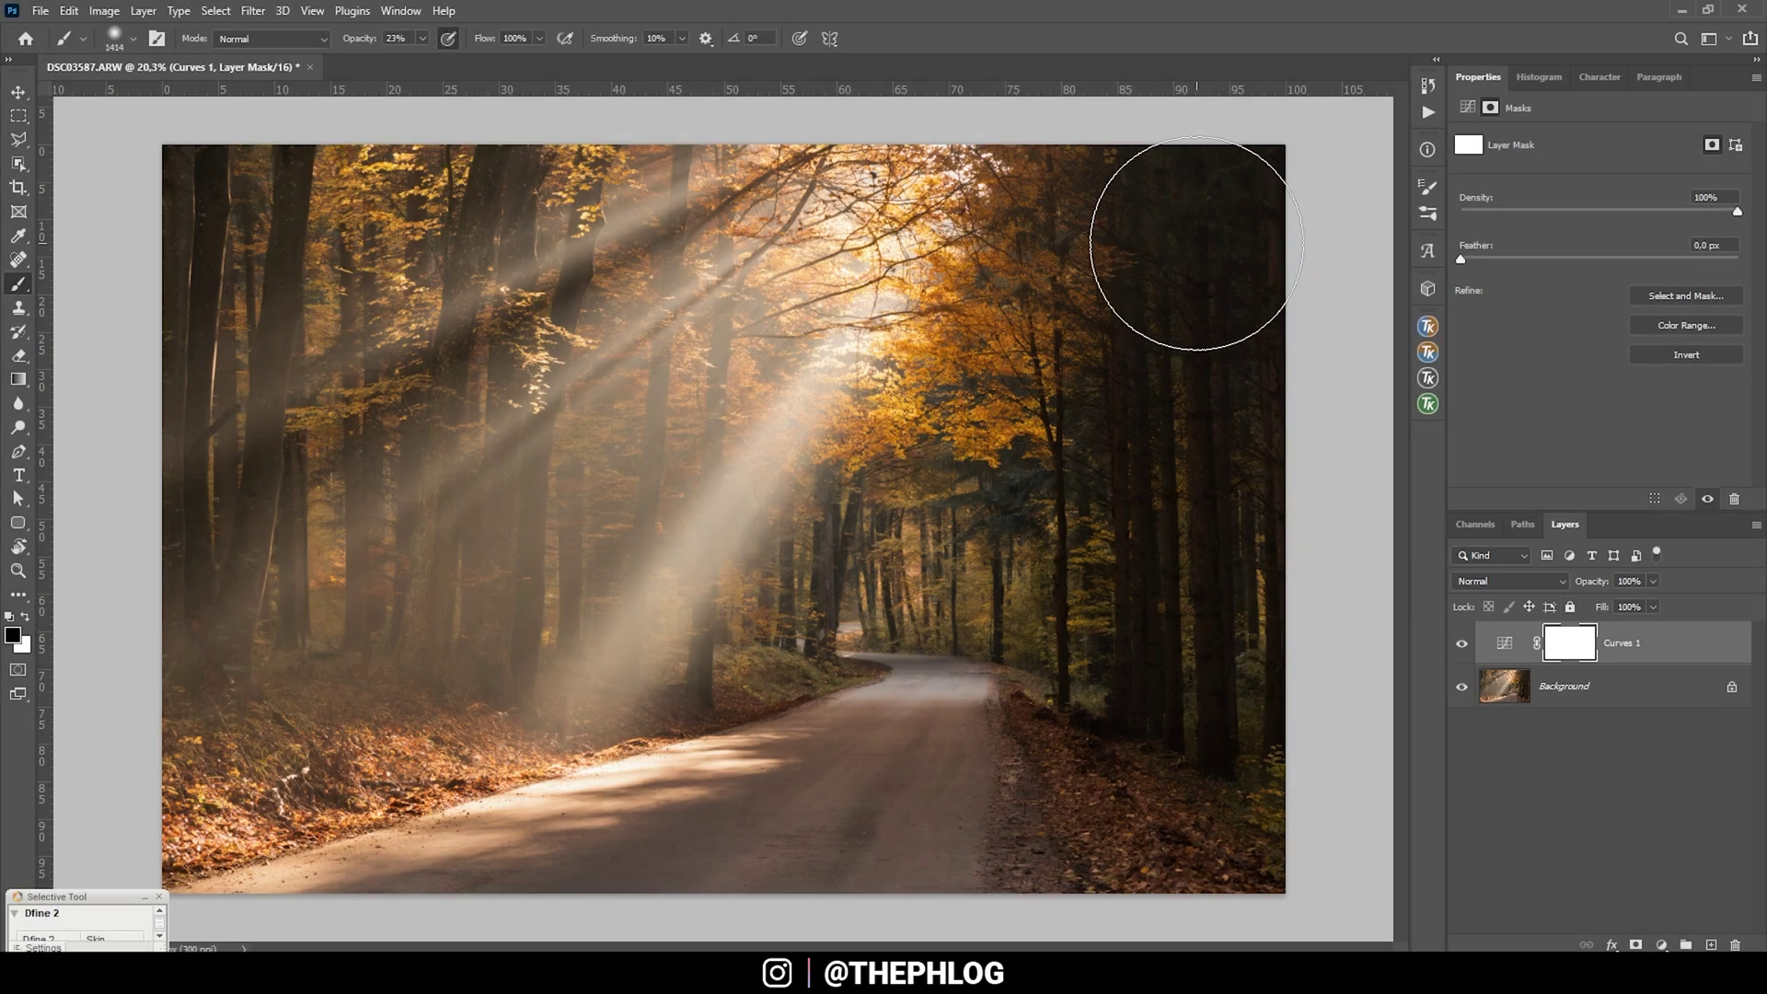
mouse_move(1197, 244)
mouse_down()
mouse_move(1183, 454)
mouse_move(1132, 615)
mouse_move(1121, 759)
mouse_up()
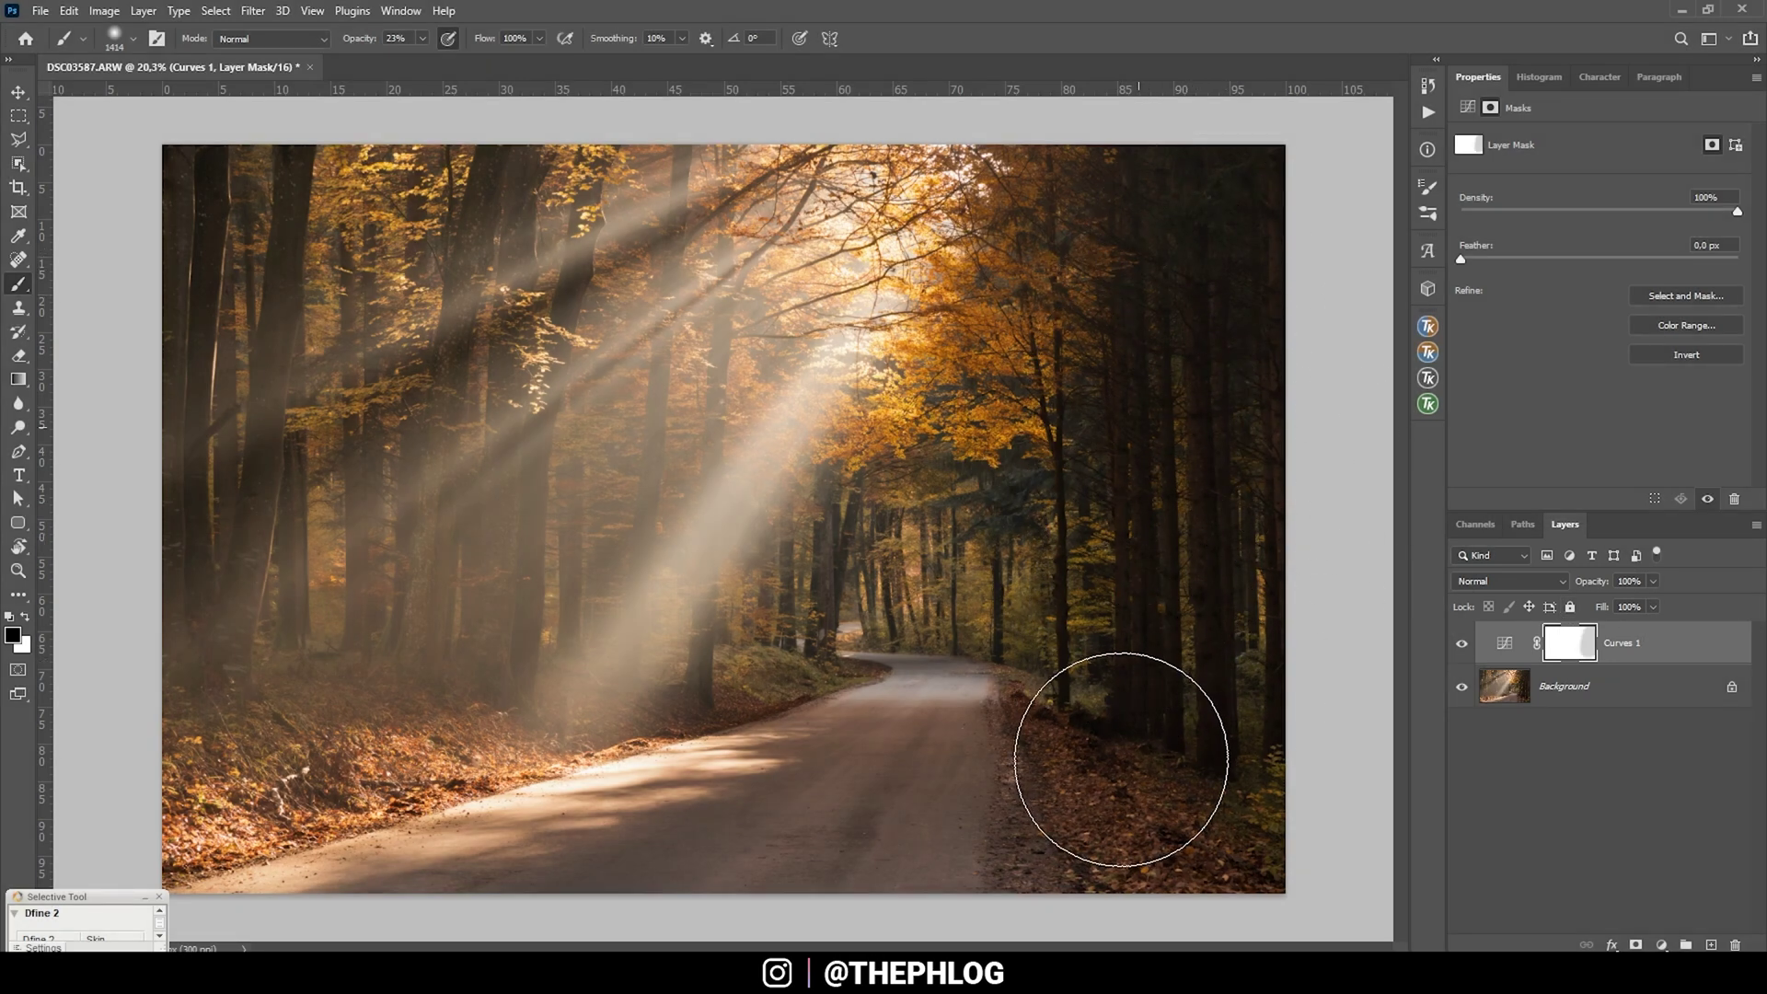
drag(1139, 891, 1124, 541)
drag(422, 37, 497, 61)
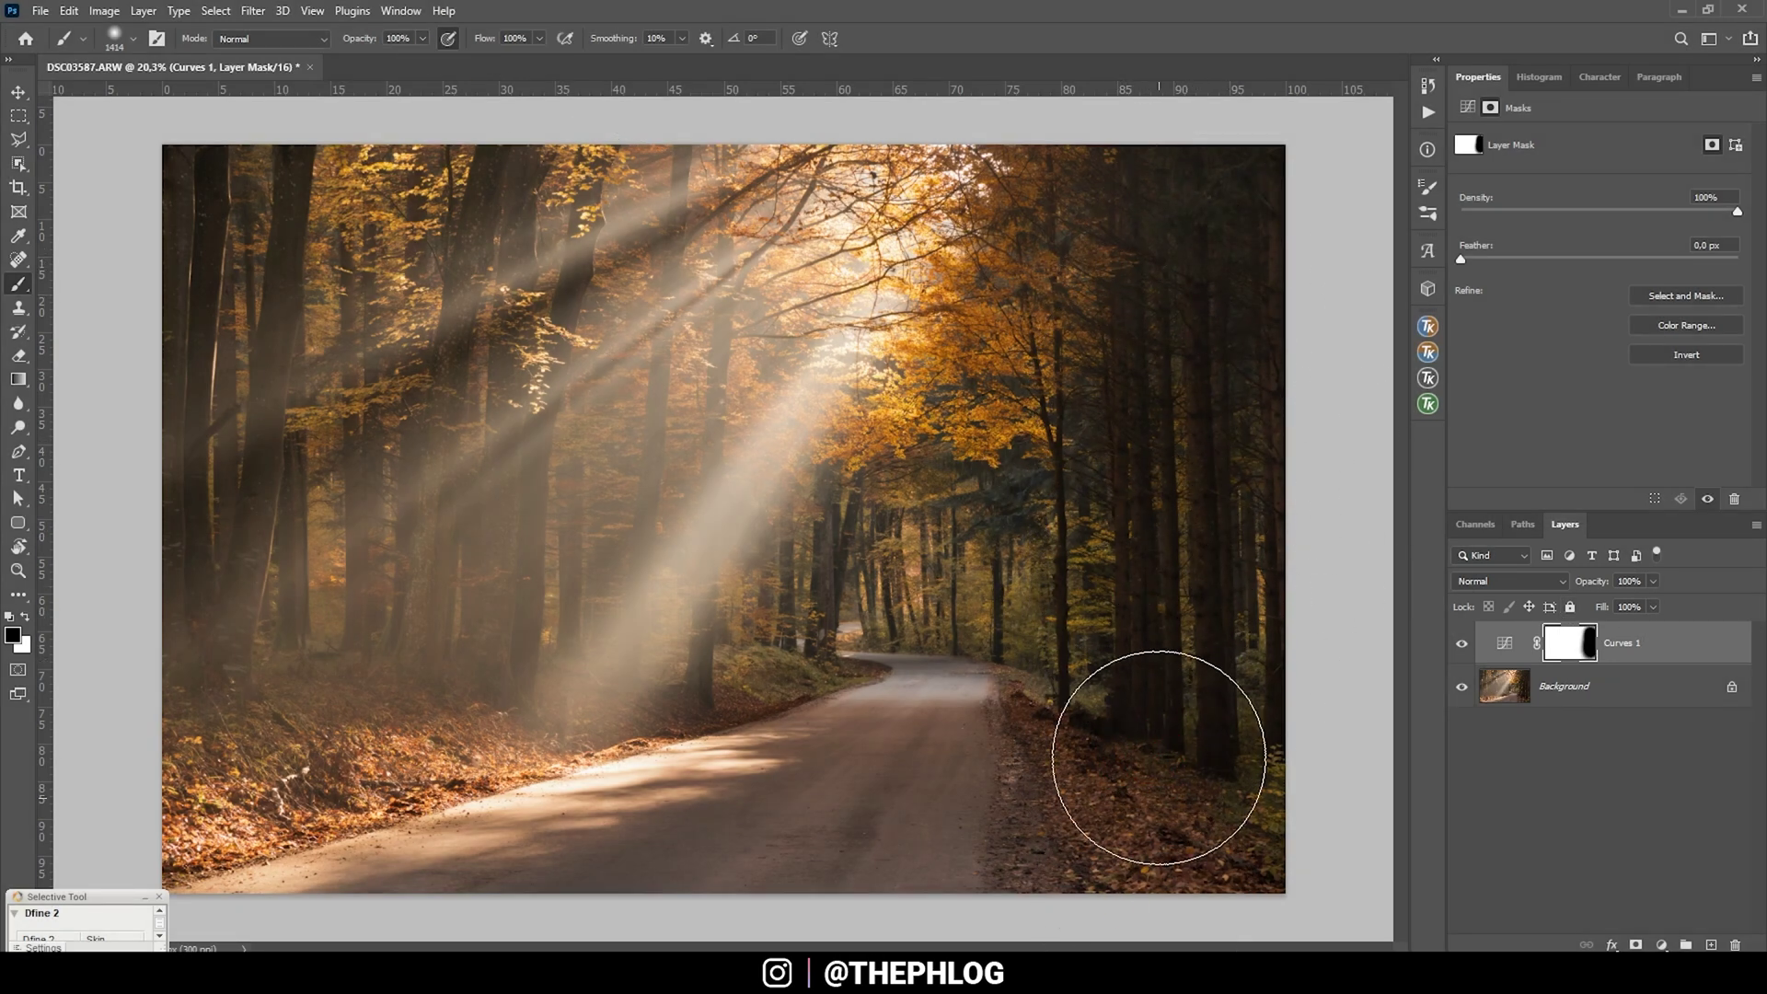
drag(1160, 758, 1045, 197)
Mask the curve off the lower road, compare it on and off, and merge it into the Background
click(1462, 643)
click(1461, 643)
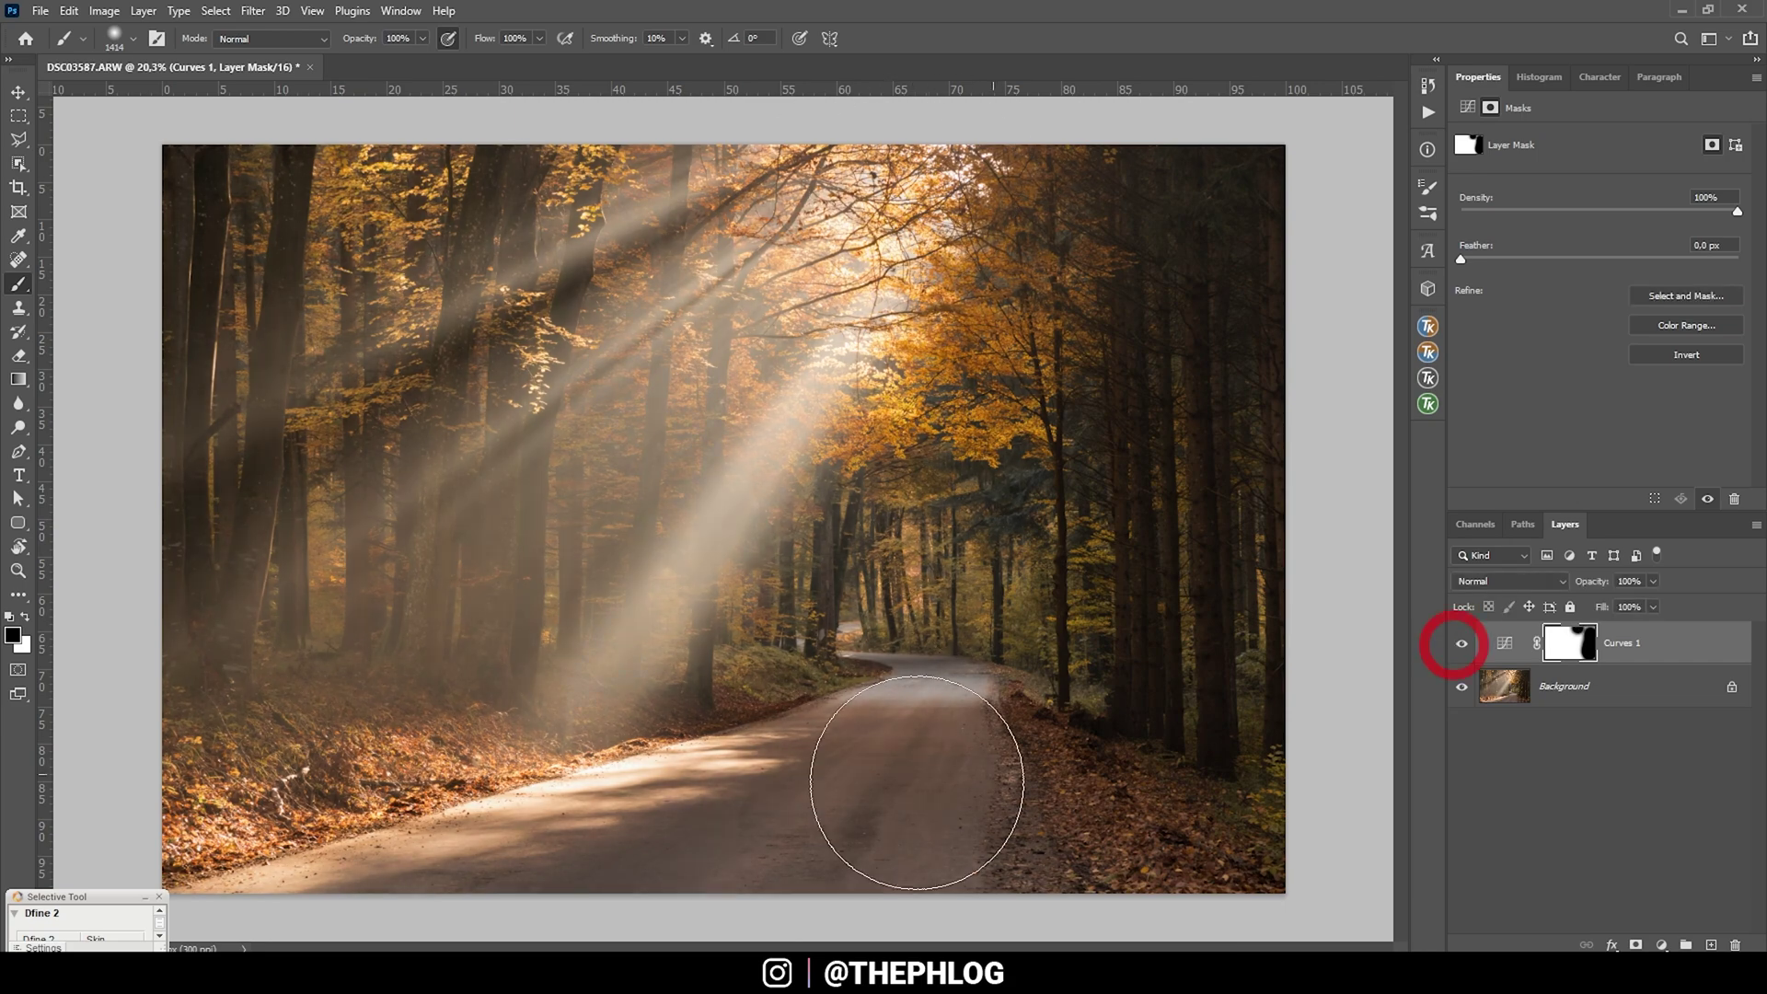
drag(916, 783, 934, 883)
click(1463, 647)
click(1463, 646)
click(1607, 697)
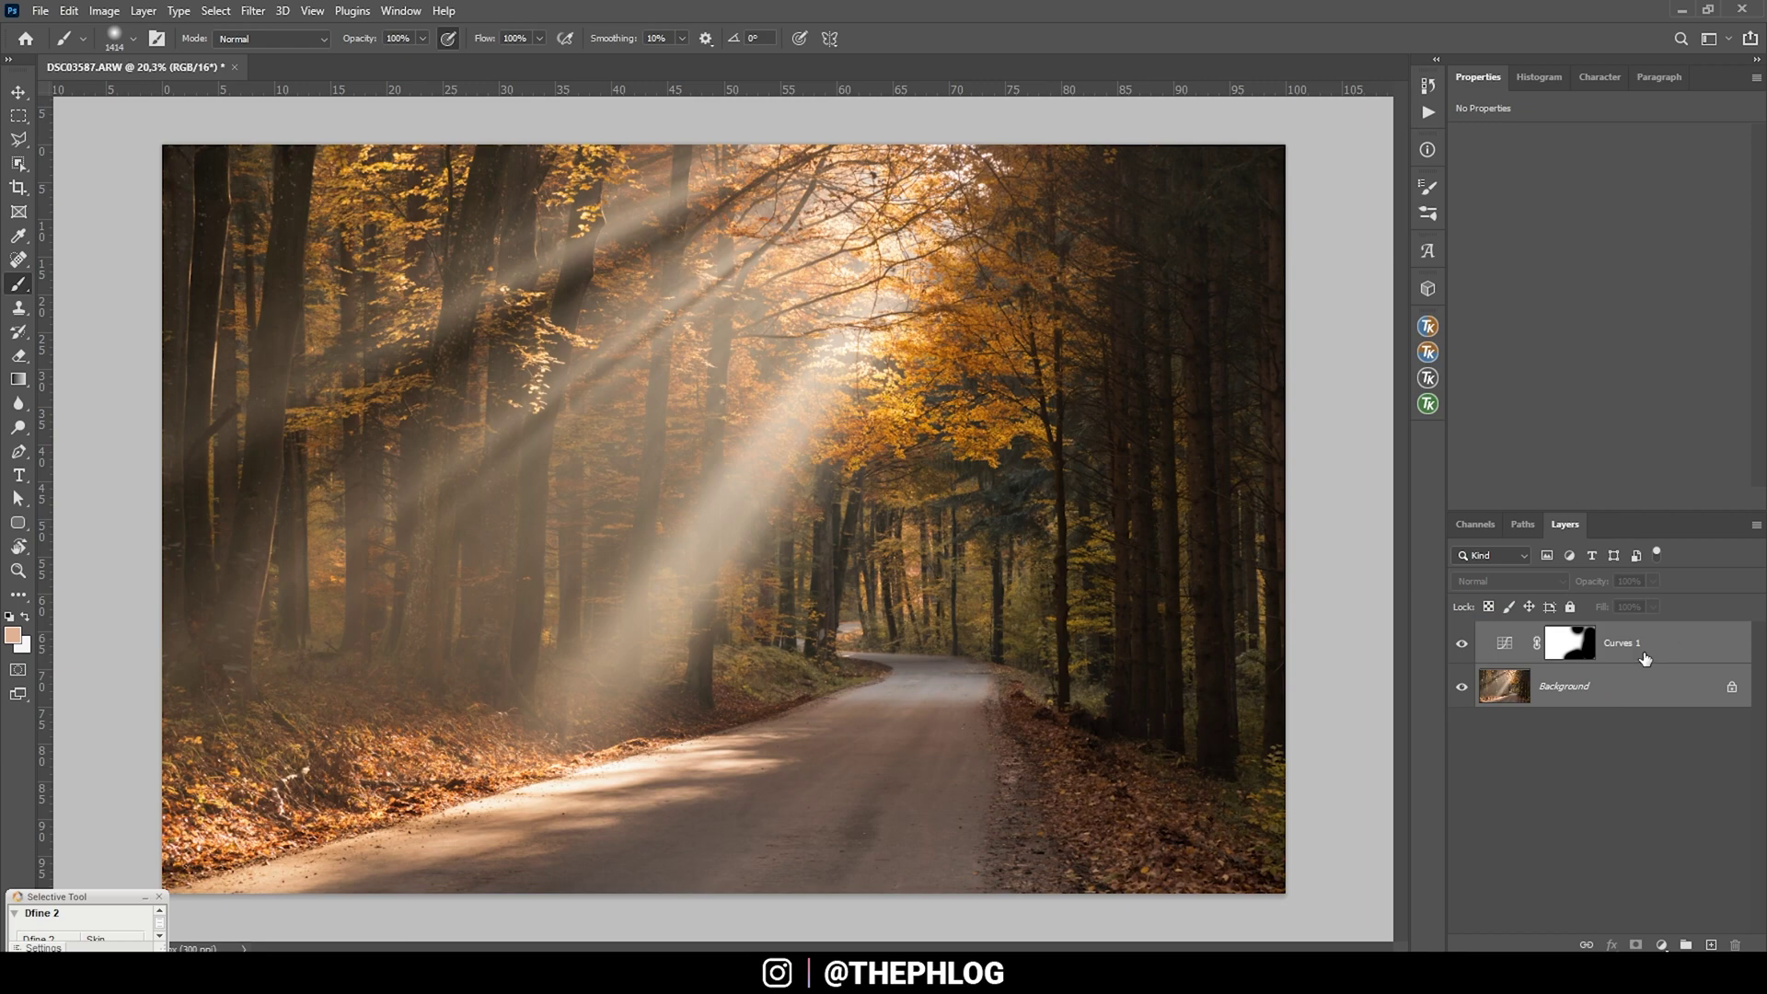
key(ctrl+e)
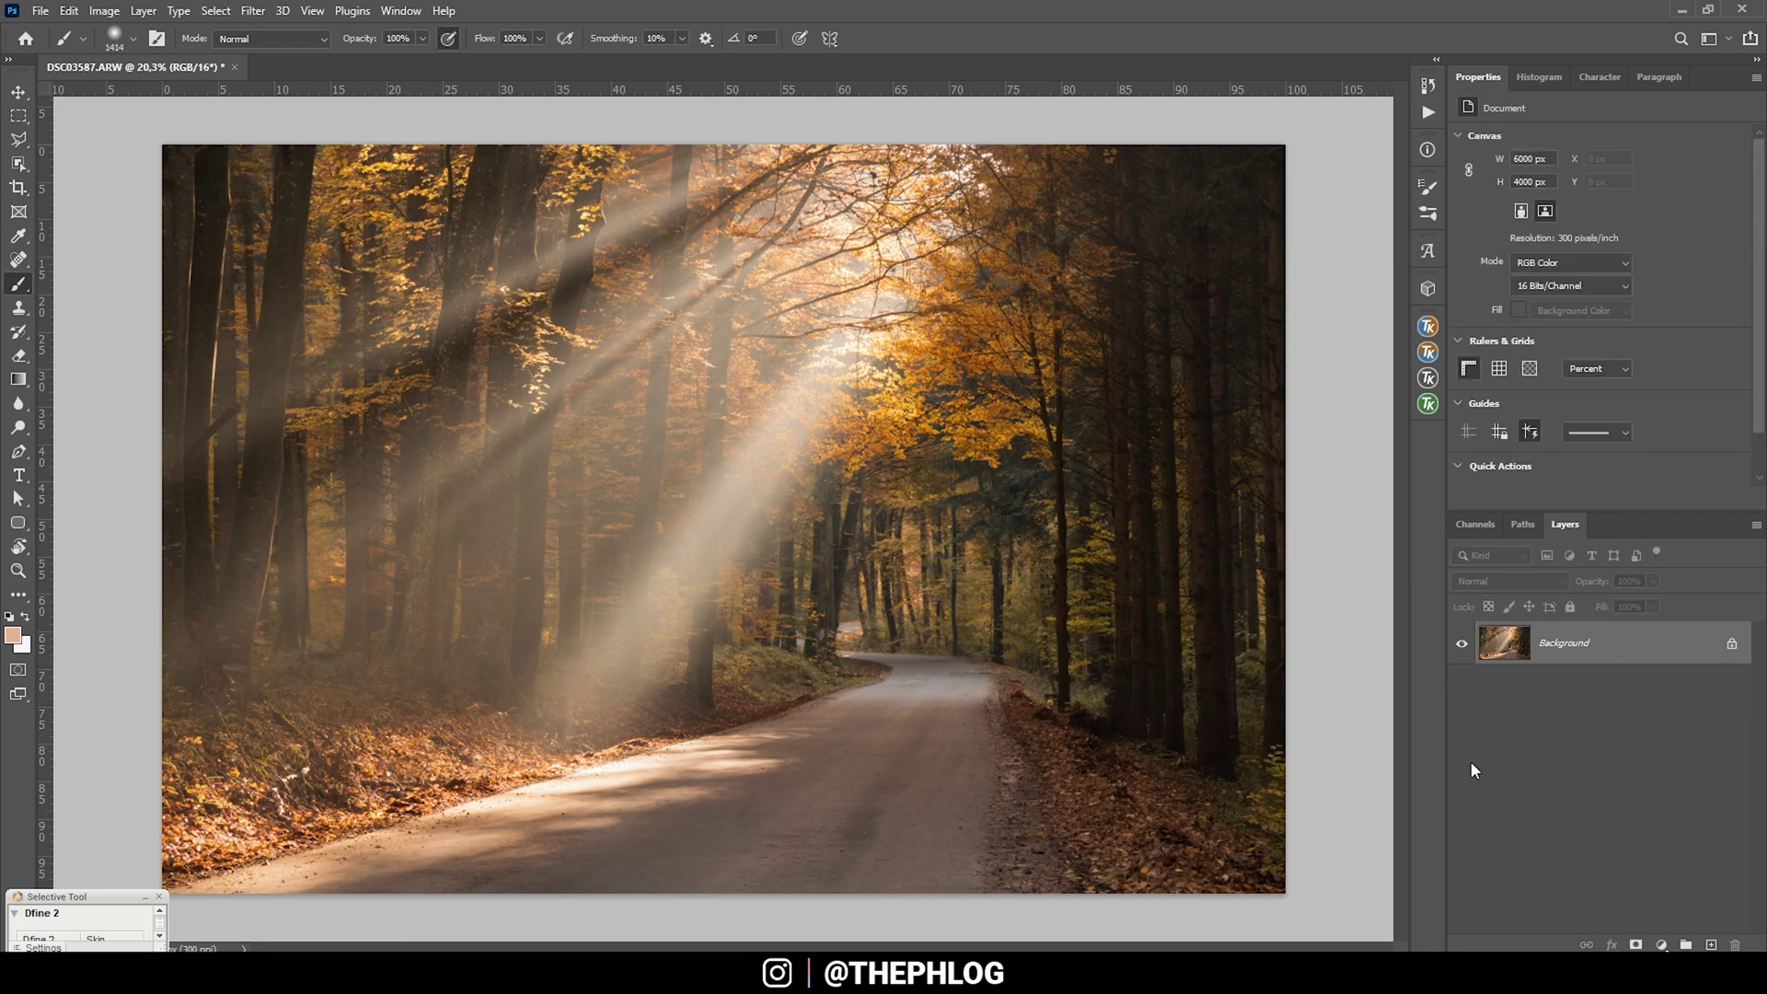
Add a Soft Light layer and pick a pale warm tone sampled from the treetops
click(1710, 944)
click(1488, 582)
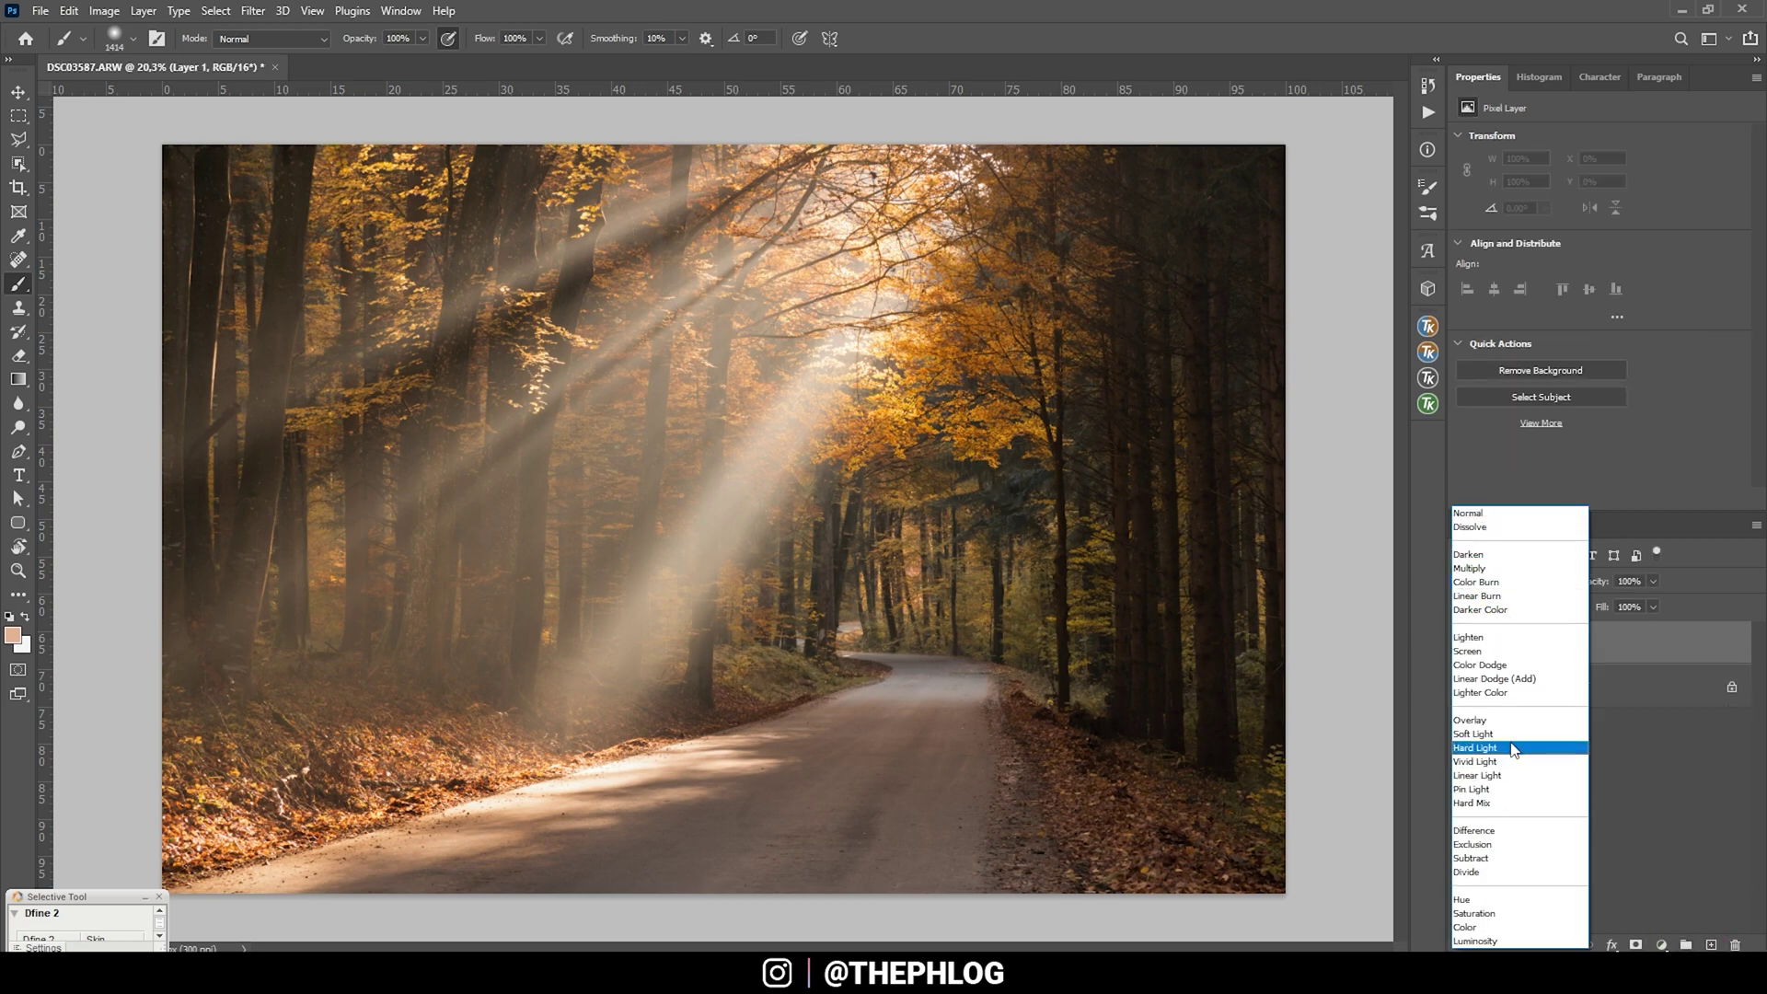
click(1475, 733)
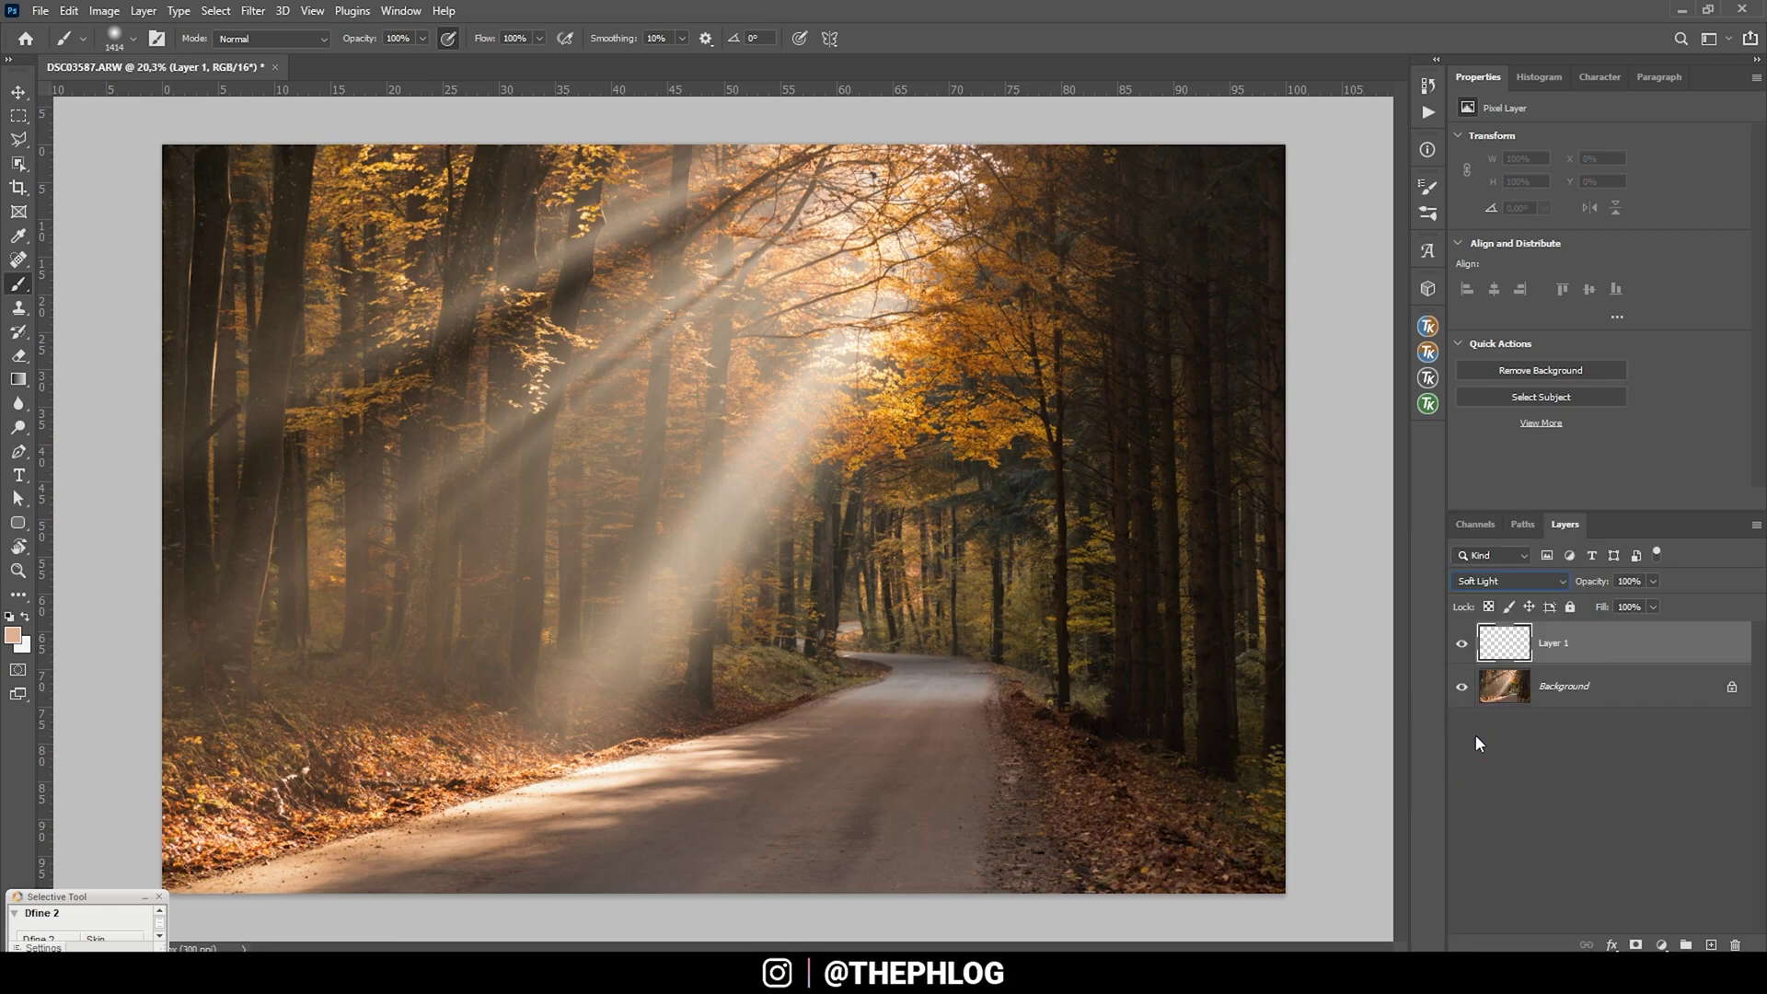
alt+click(957, 165)
click(13, 635)
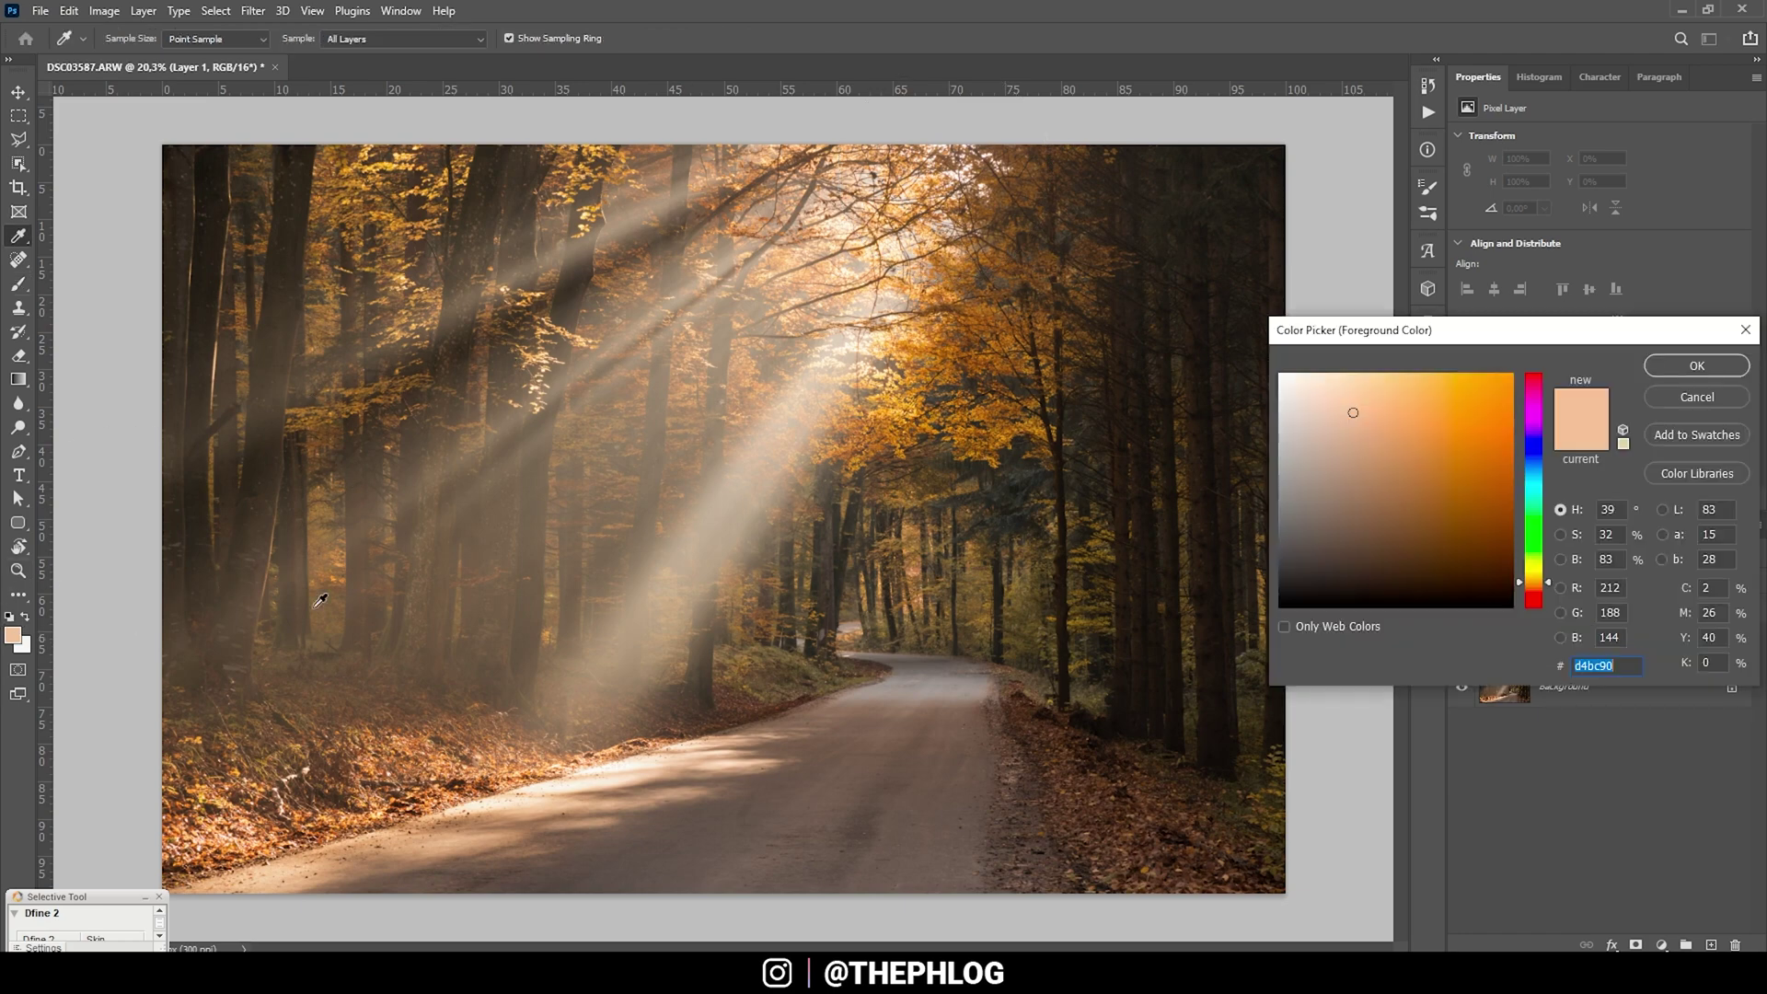
click(1324, 393)
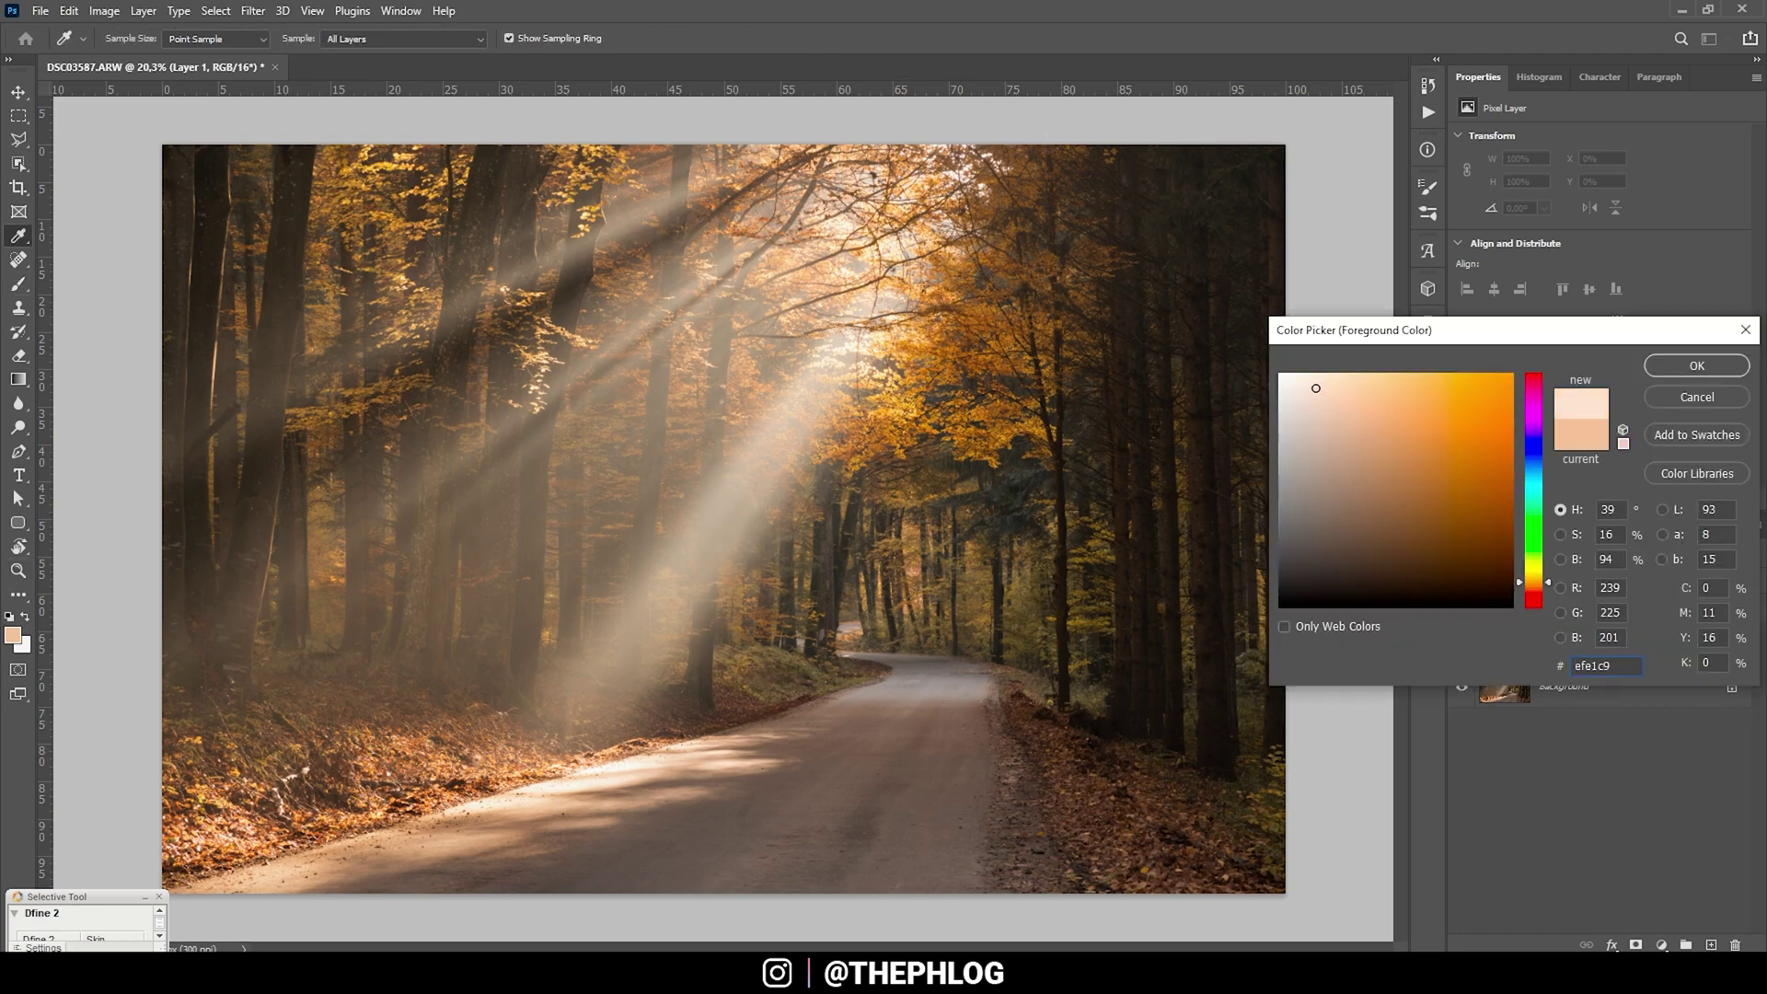
click(1316, 387)
click(1697, 365)
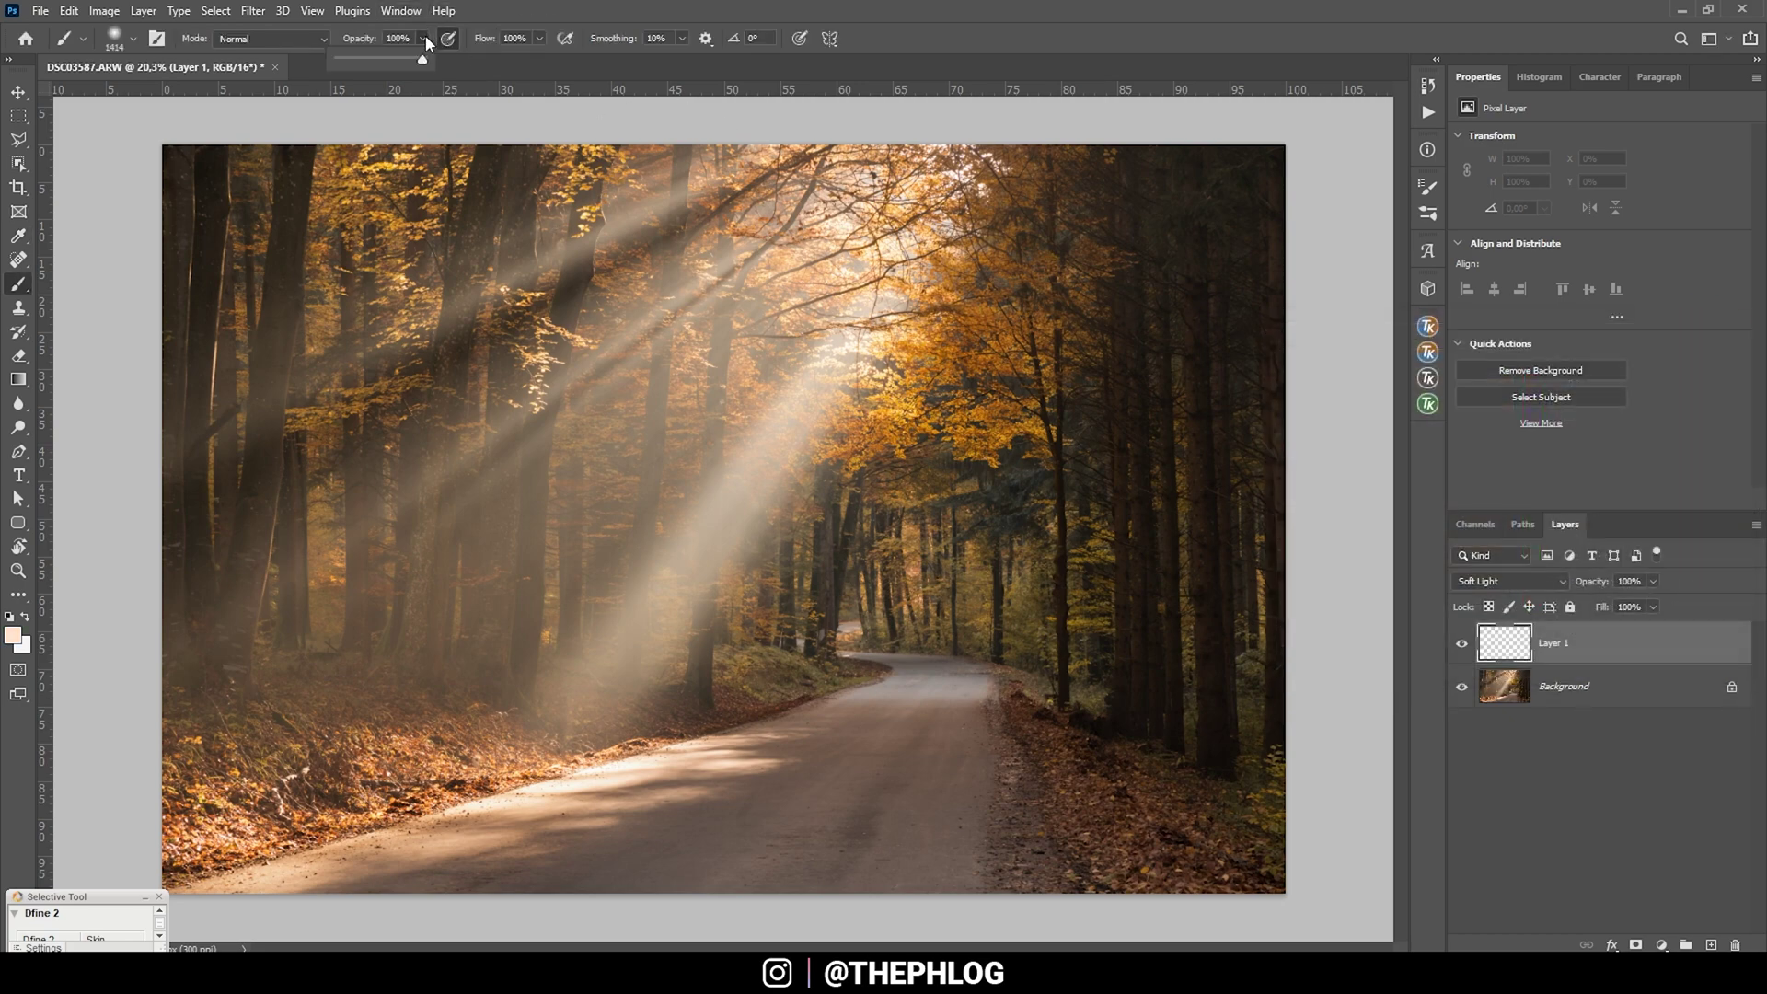
Paint the pale tone over the sunlit treetops with a large brush at about 12% opacity
drag(384, 58, 361, 62)
key(bracketright)
key(bracketright)
key(bracketright)
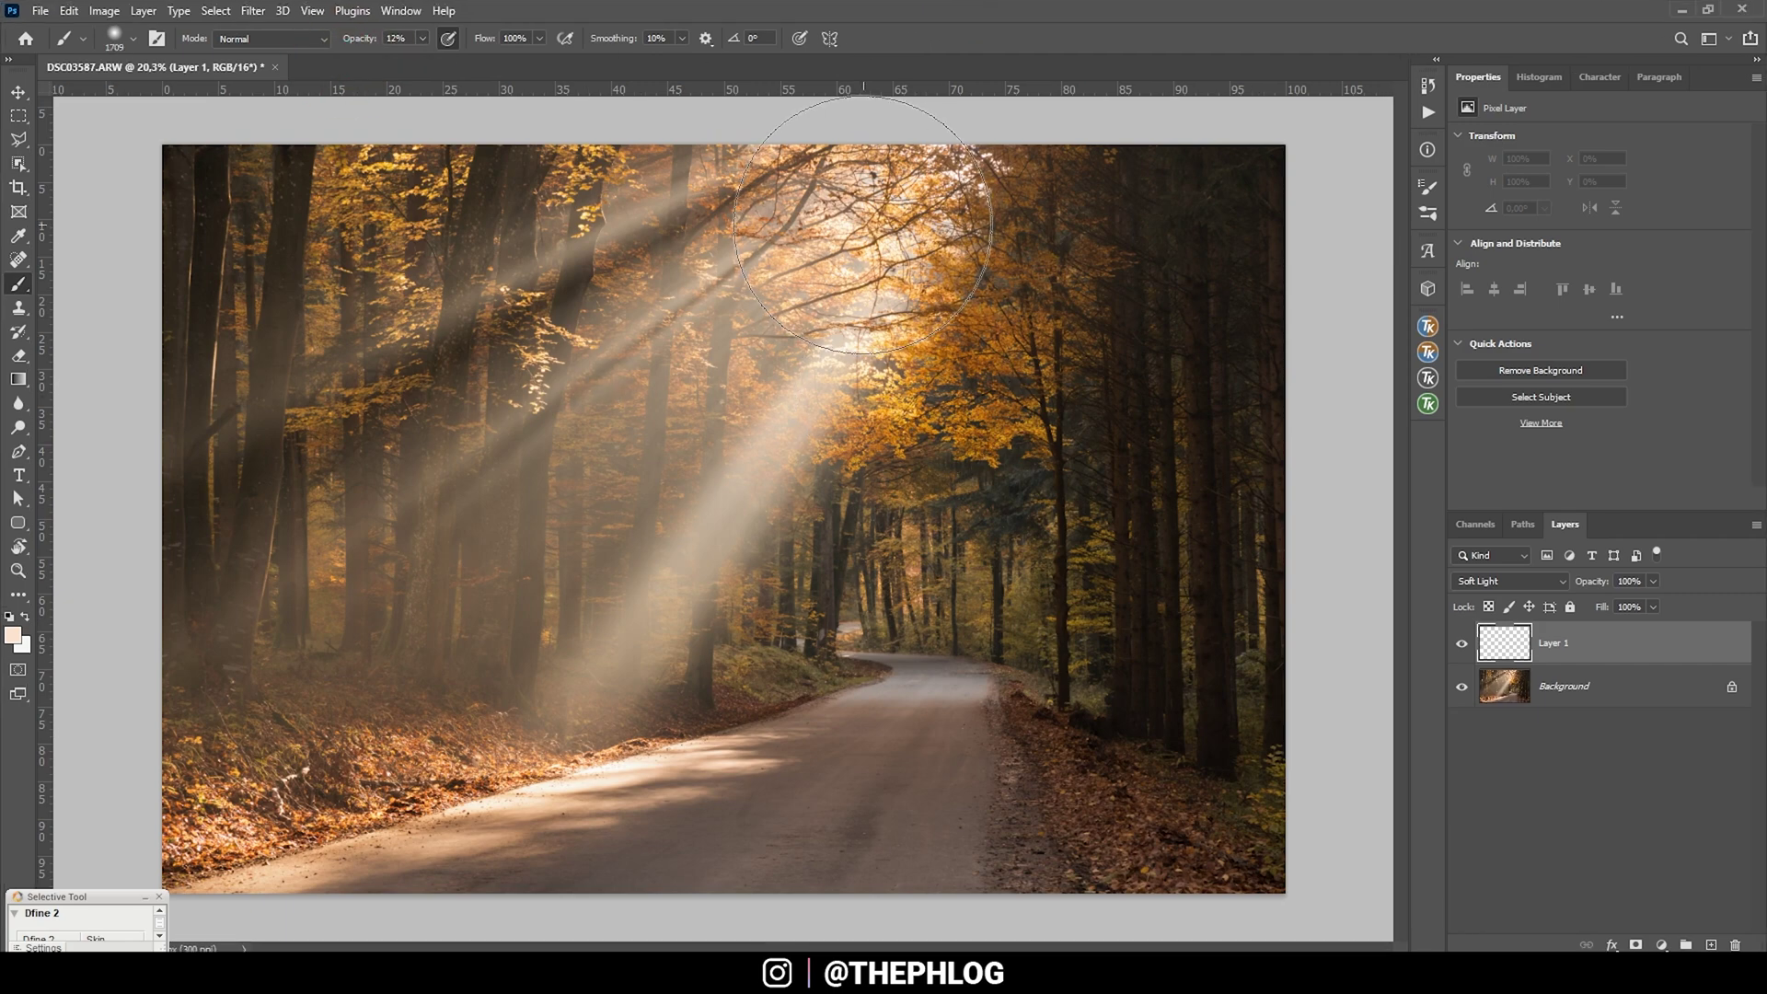
click(946, 217)
click(892, 224)
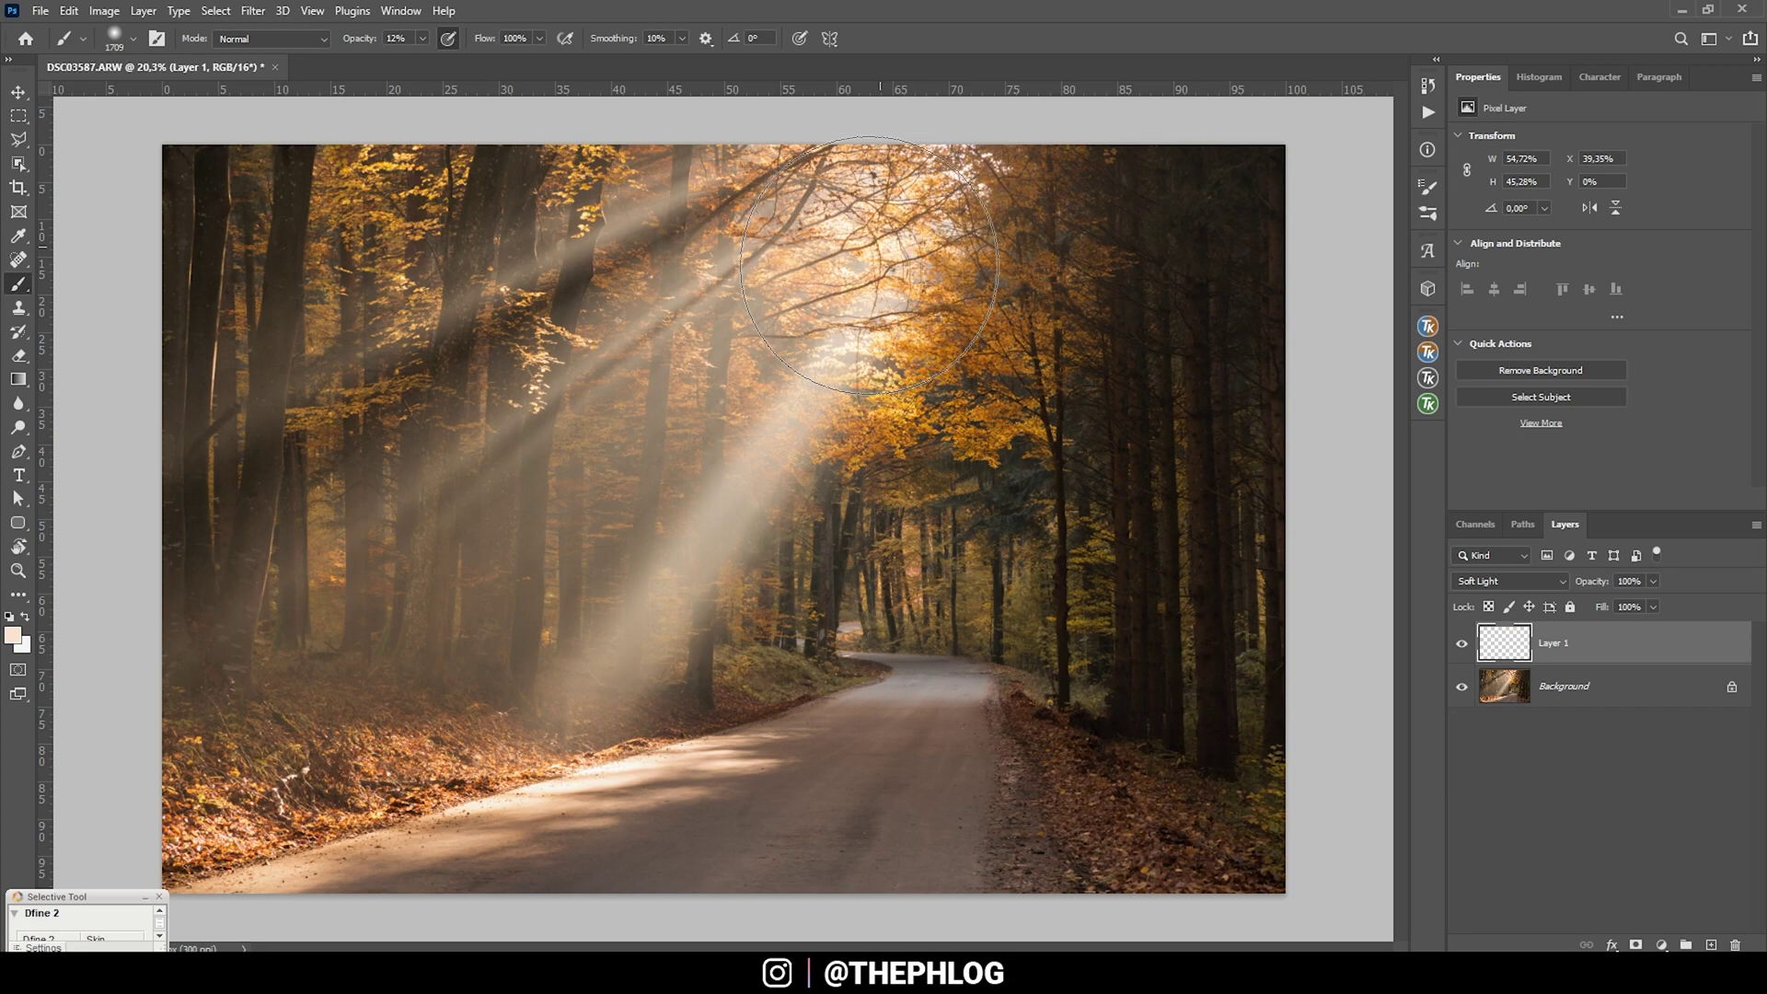
click(769, 165)
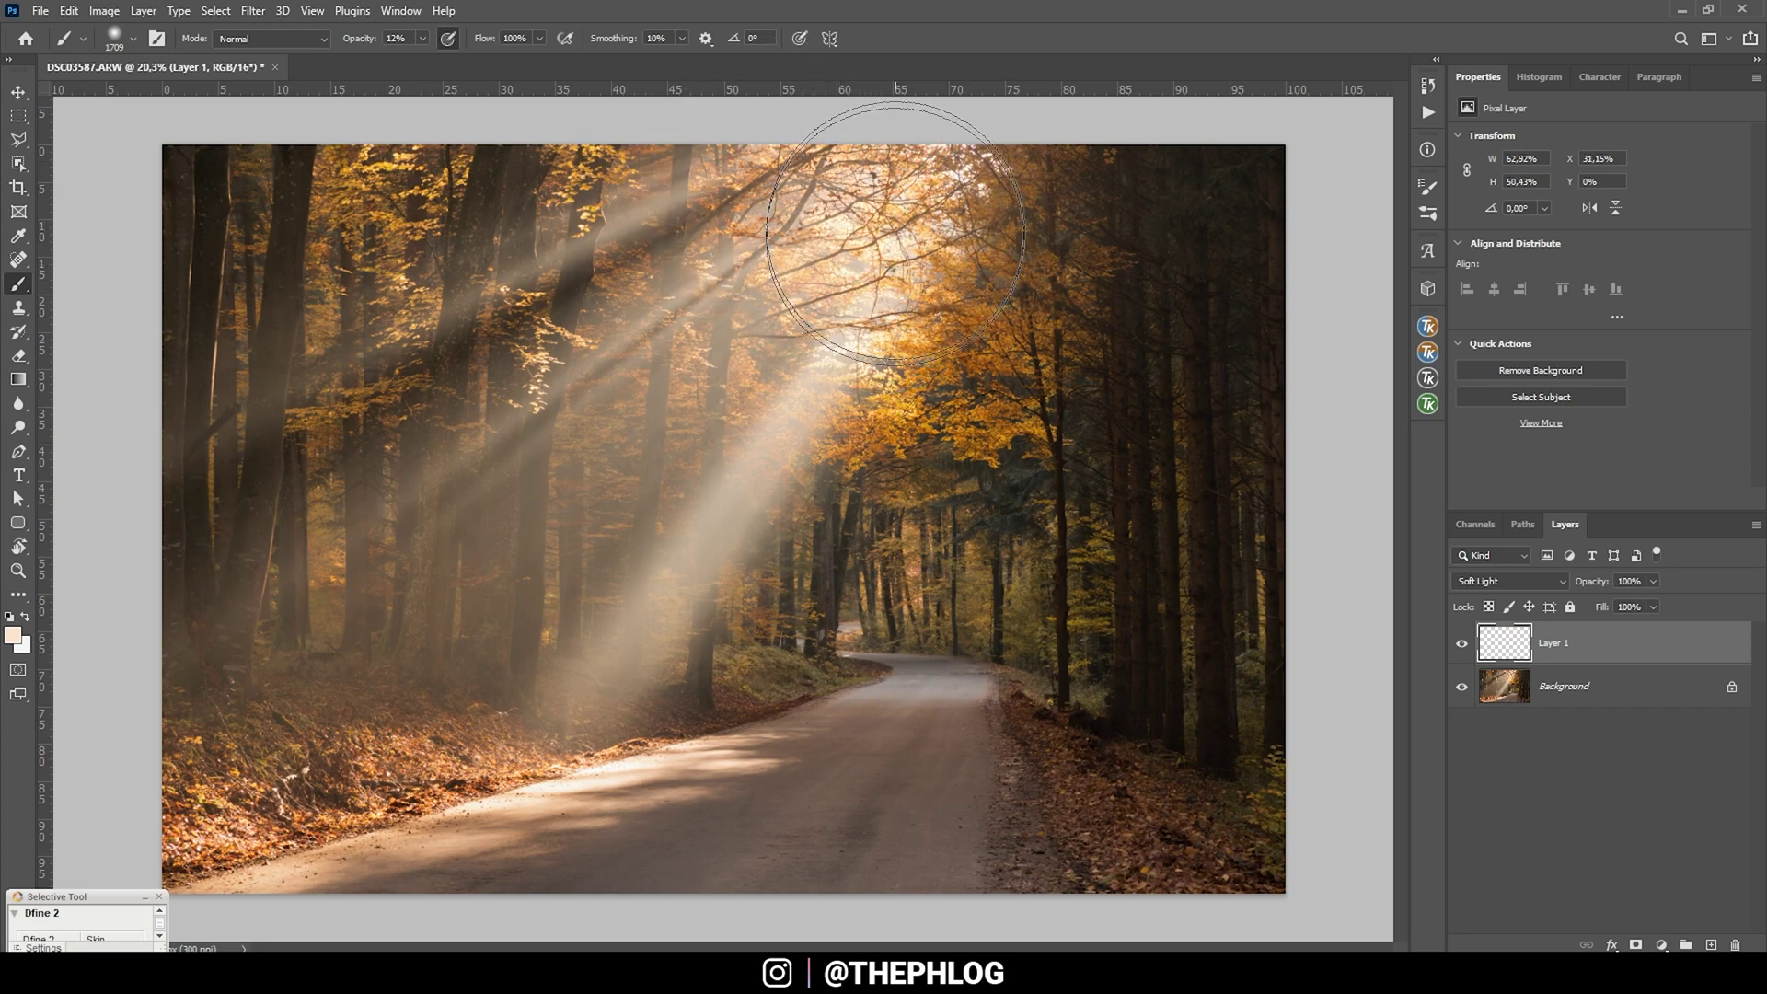
click(910, 196)
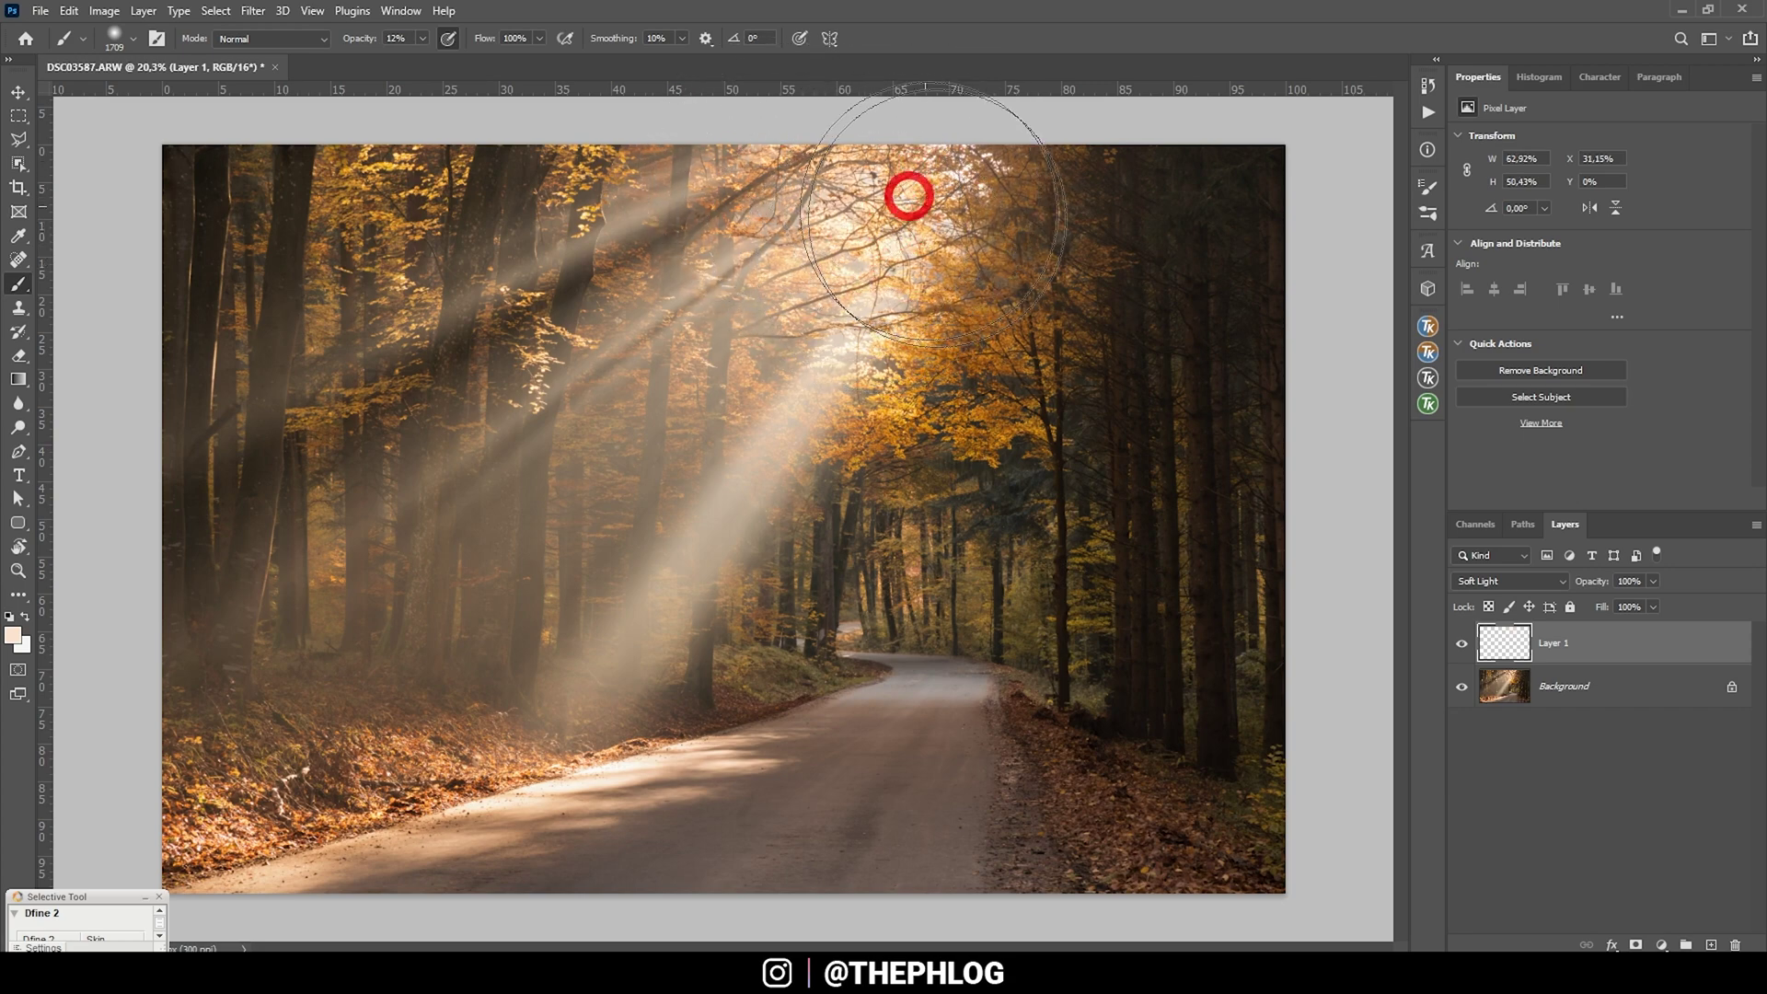
Compare the glow on and off, then merge it into the Background layer with Ctrl+Shift+E
click(1461, 644)
click(1461, 644)
click(1461, 644)
click(1460, 644)
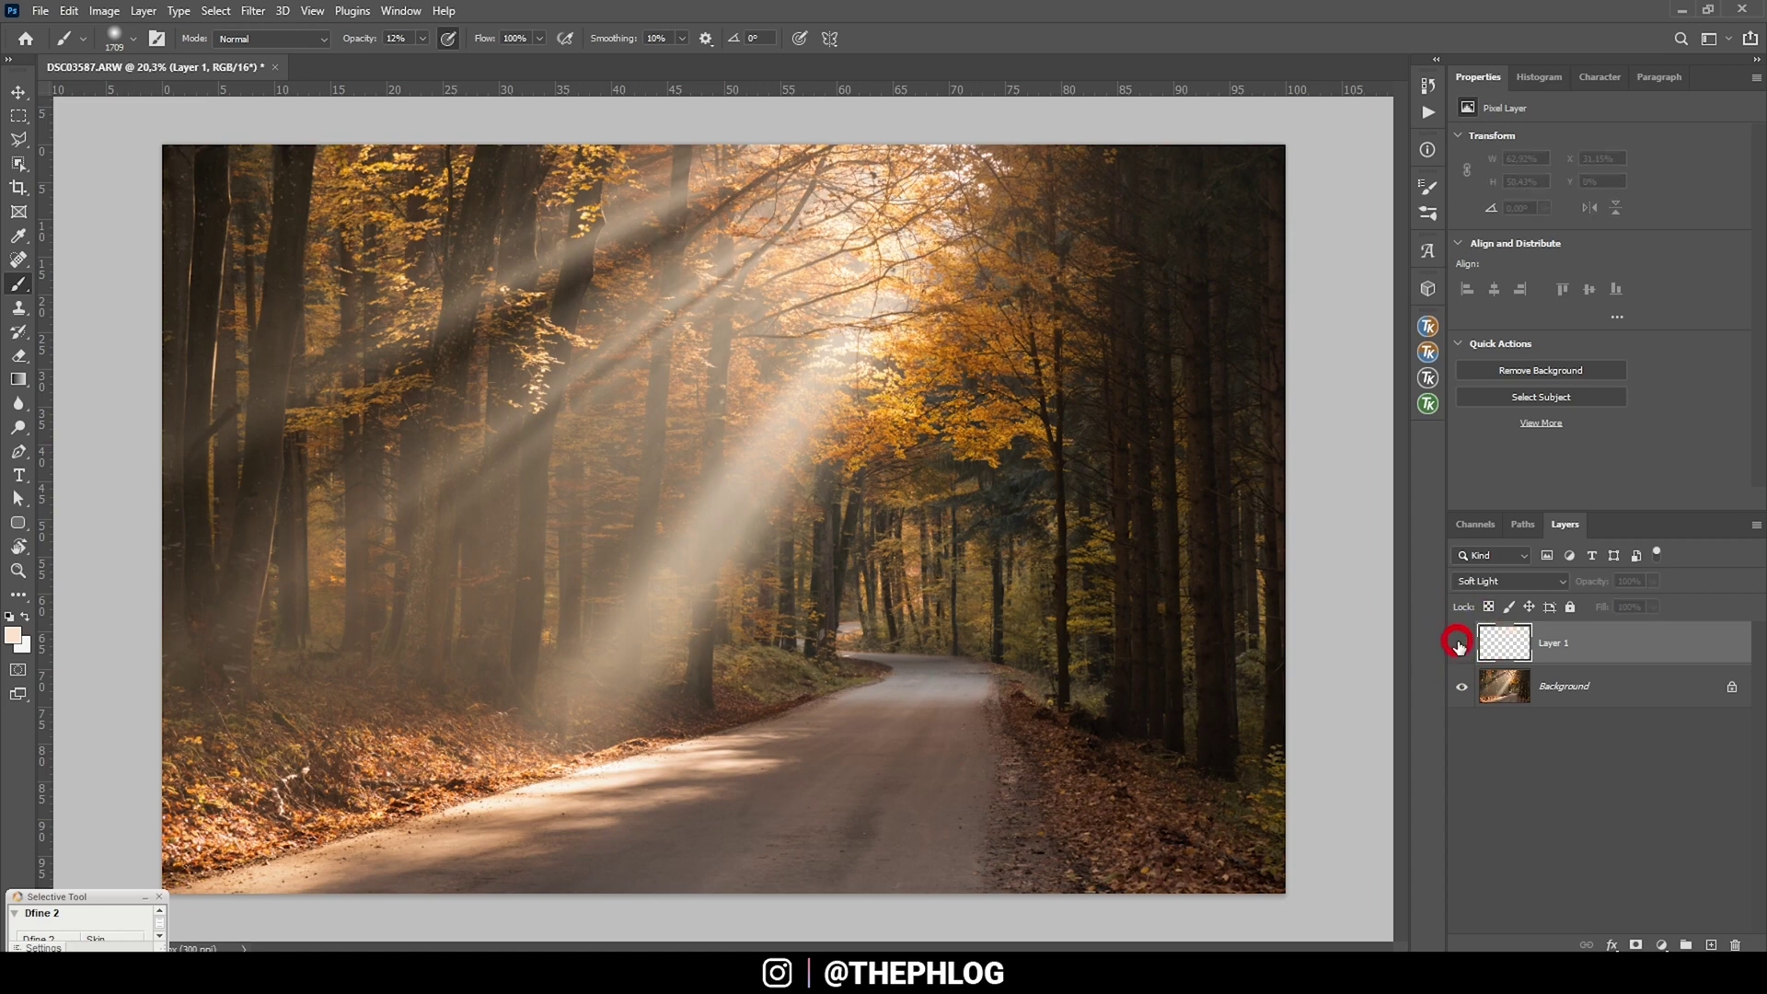
click(1460, 645)
click(1460, 644)
click(1460, 644)
click(1460, 644)
click(1577, 681)
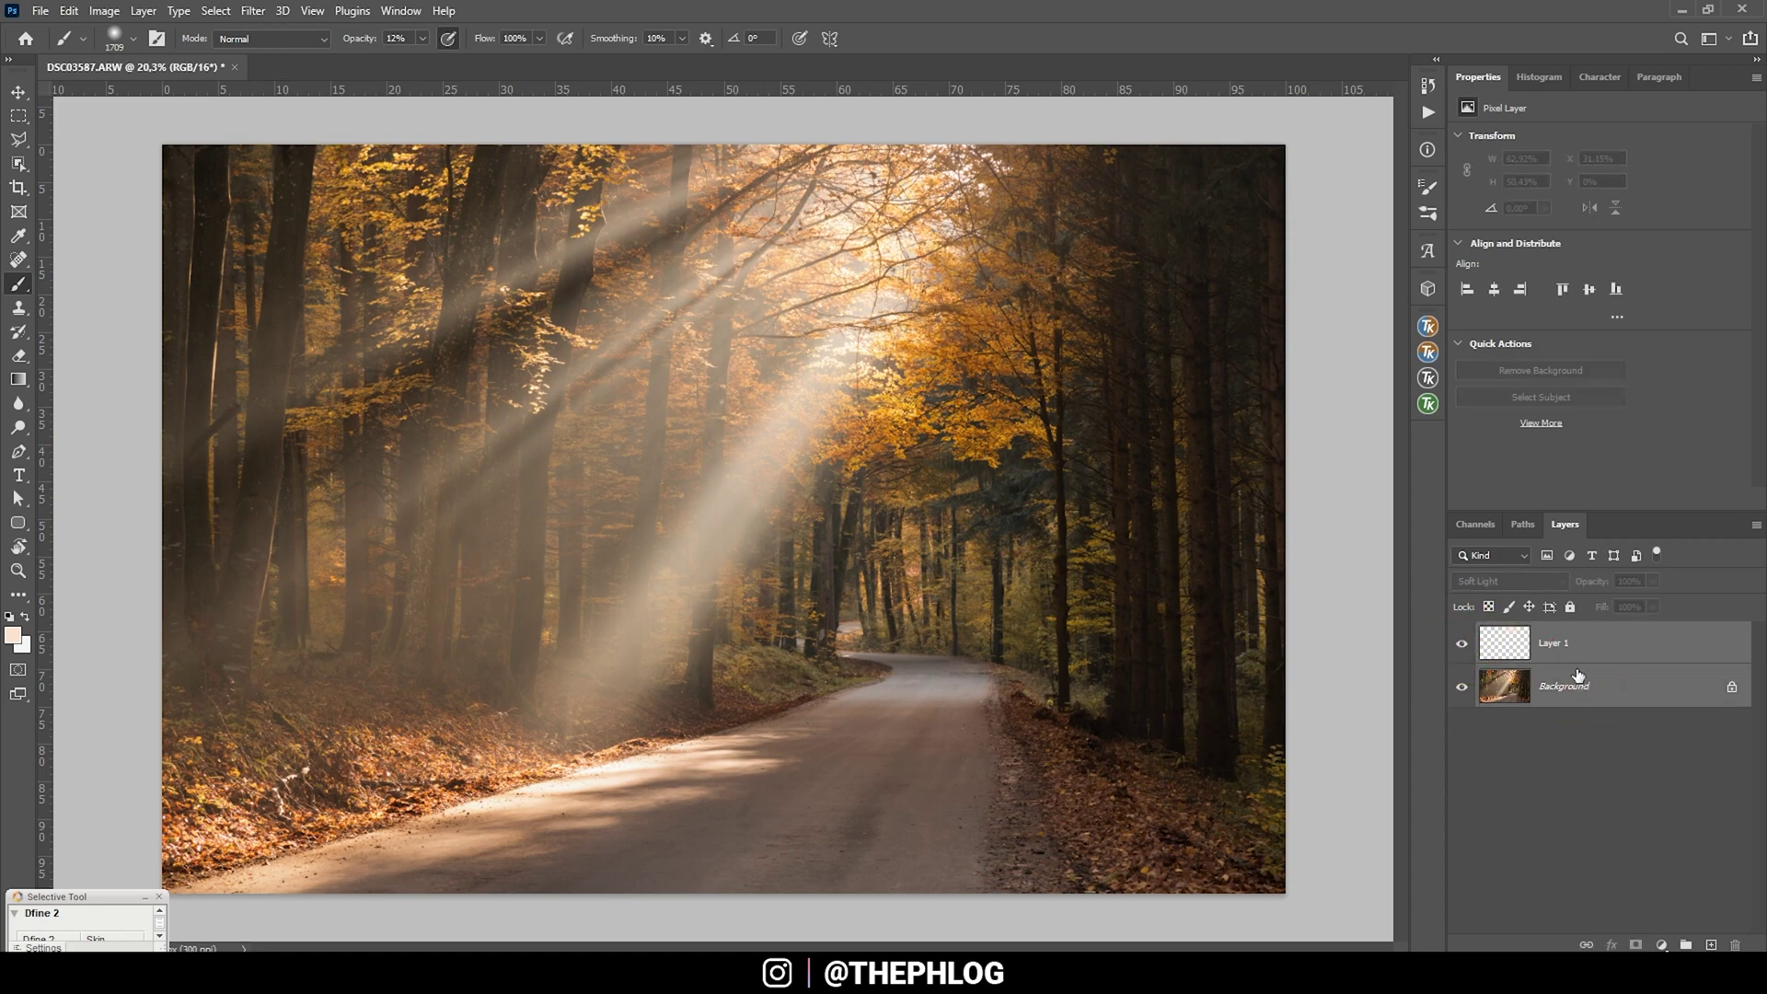
key(ctrl+shift+e)
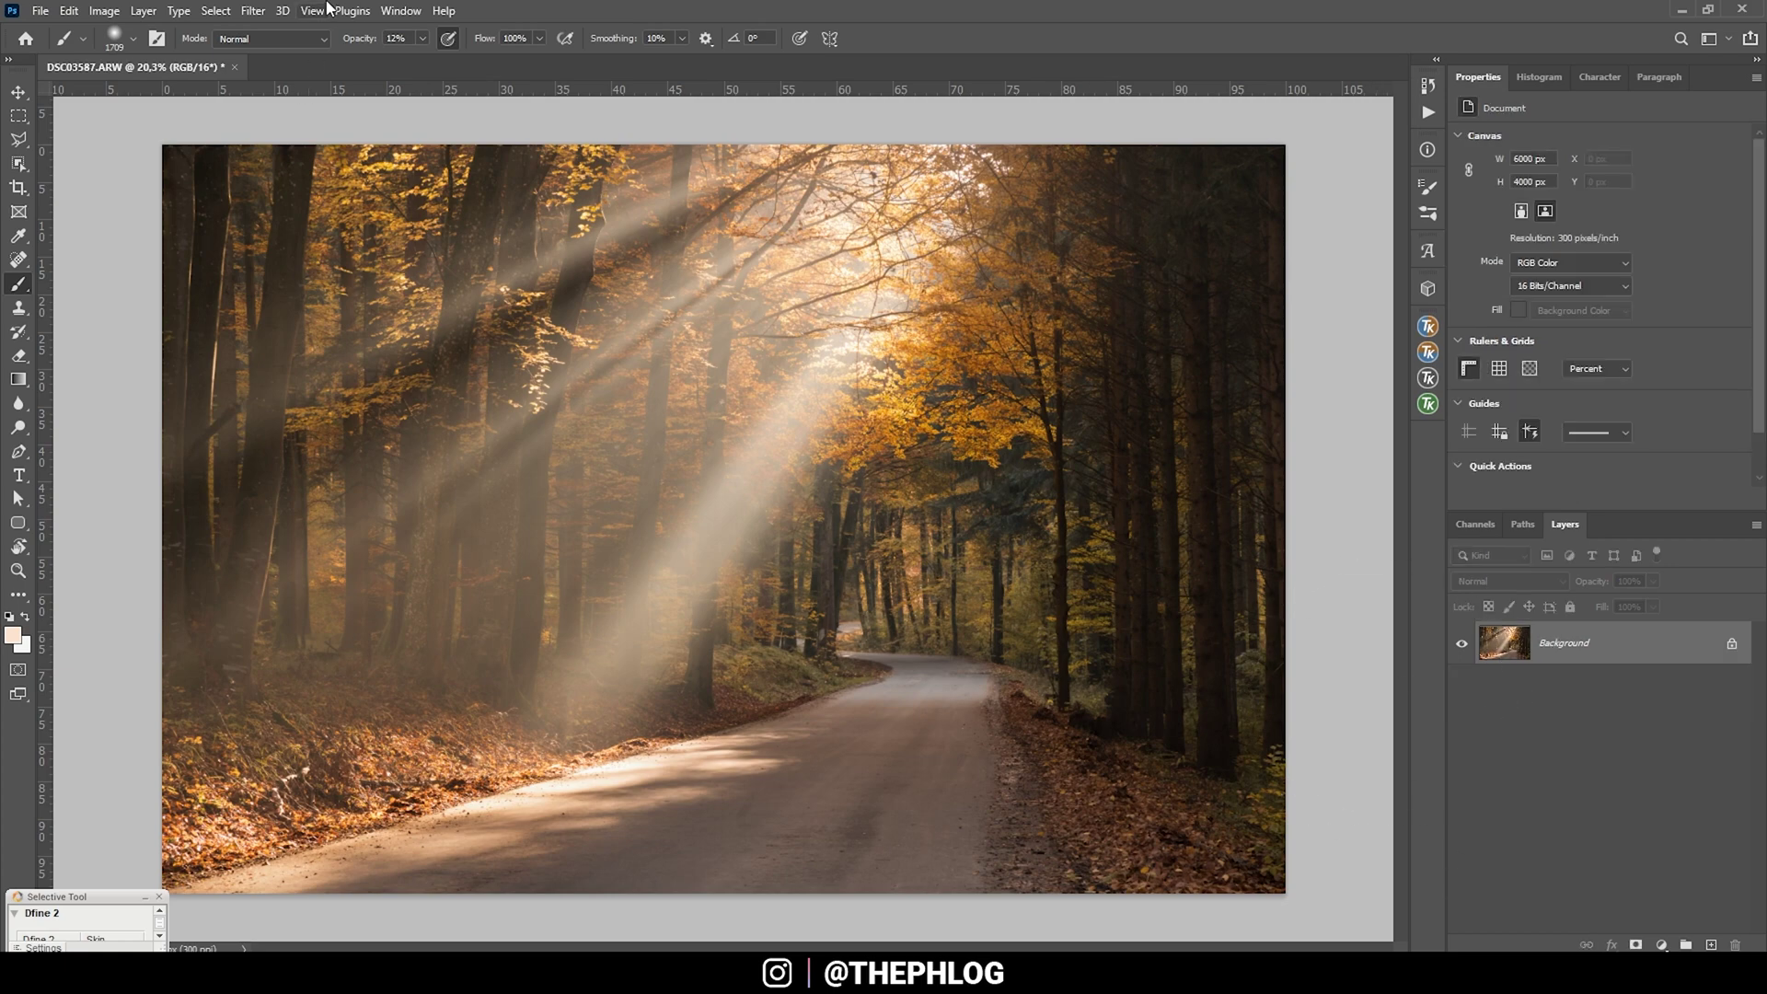
Launch Color Efex Pro 4 and apply Polarization at Rotate 132°, Strength 55%
click(253, 11)
mouse_move(336, 433)
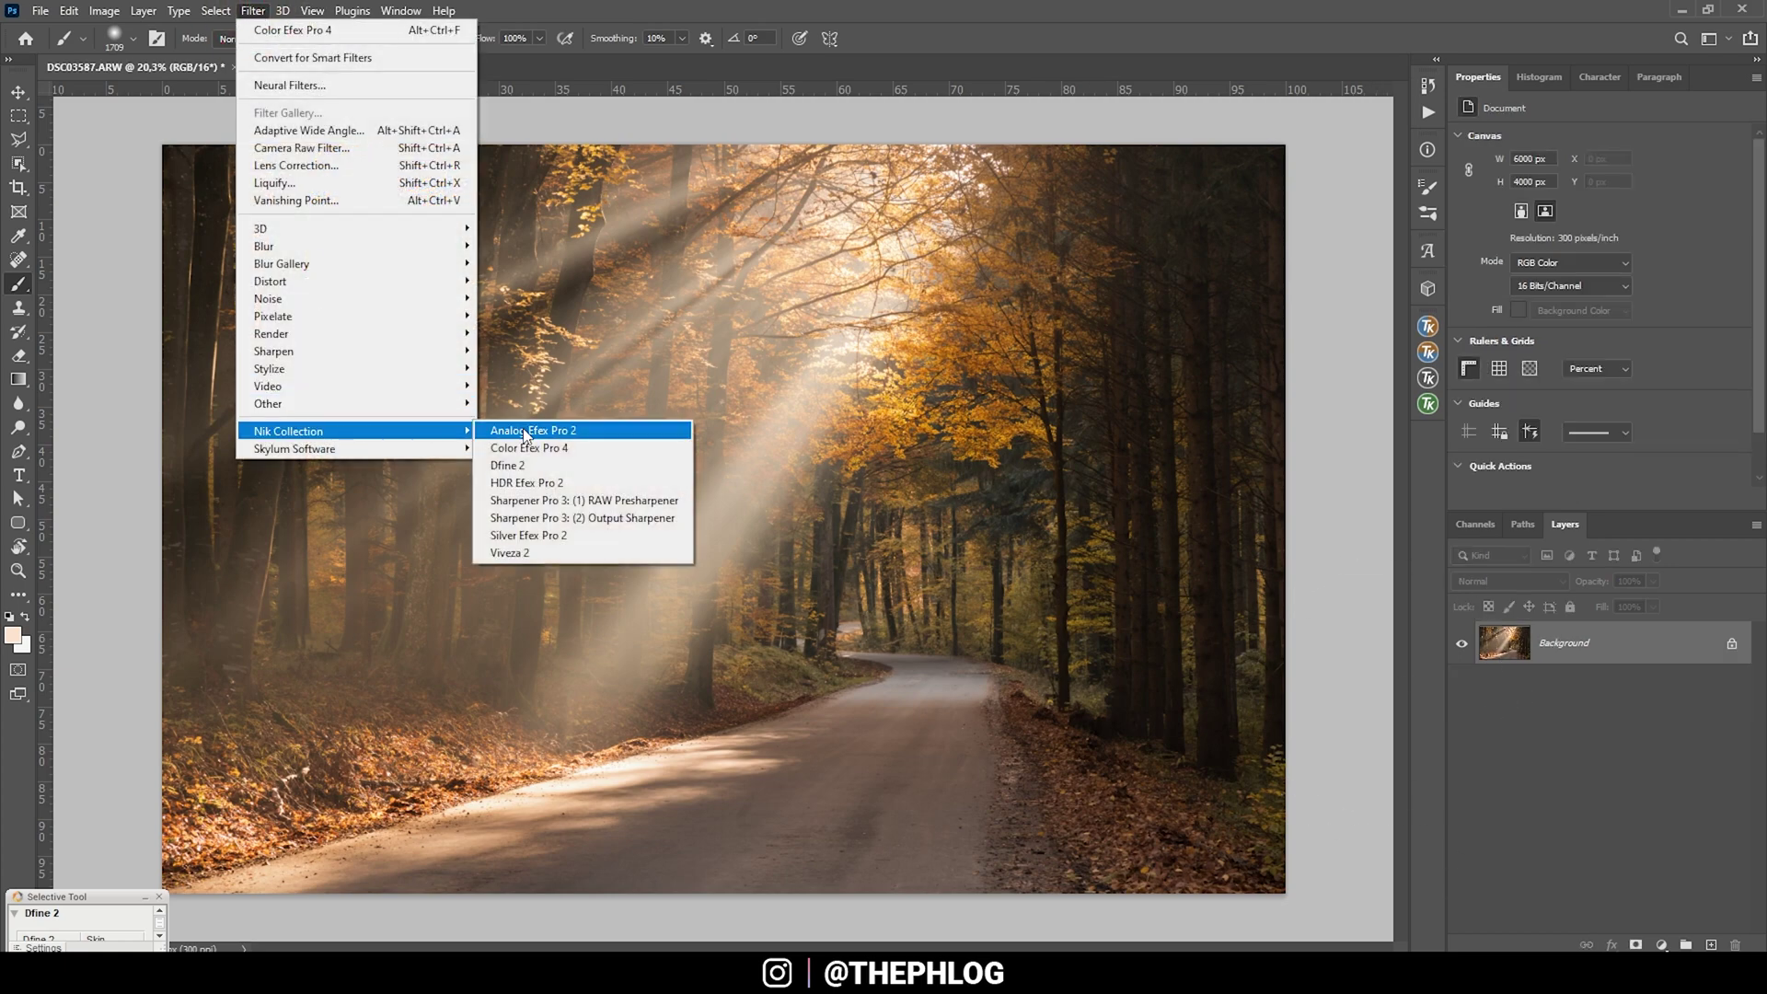
click(534, 448)
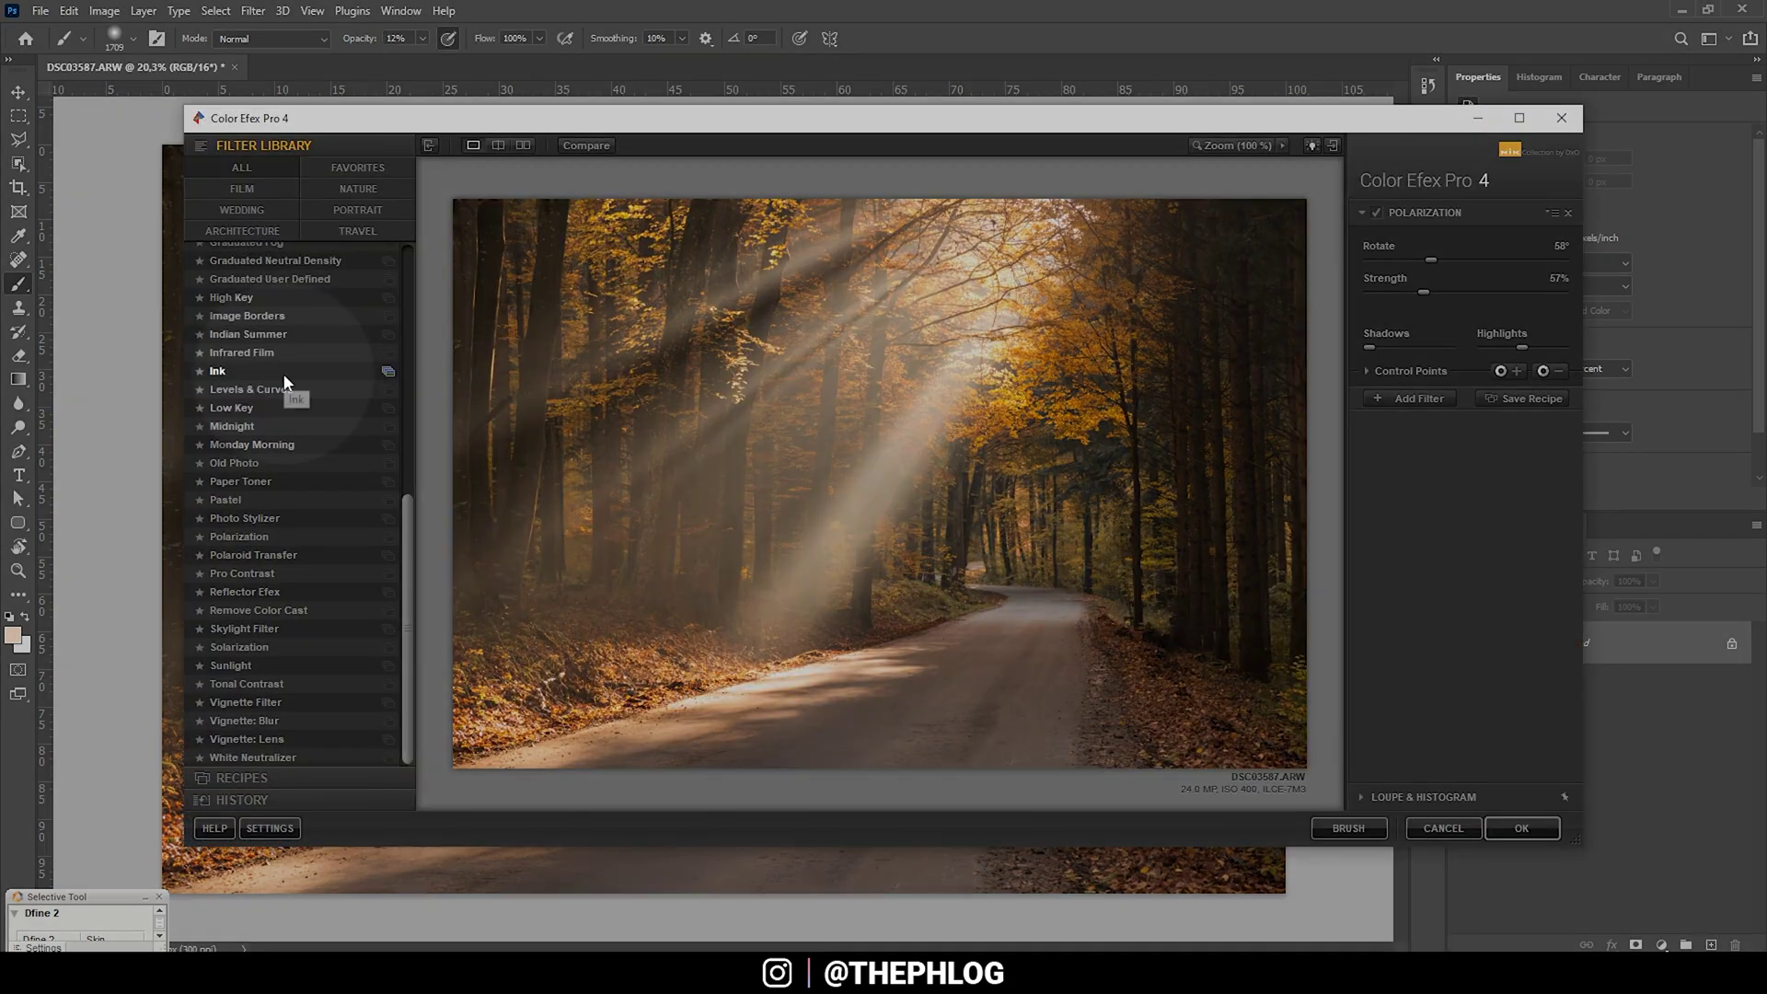
click(252, 543)
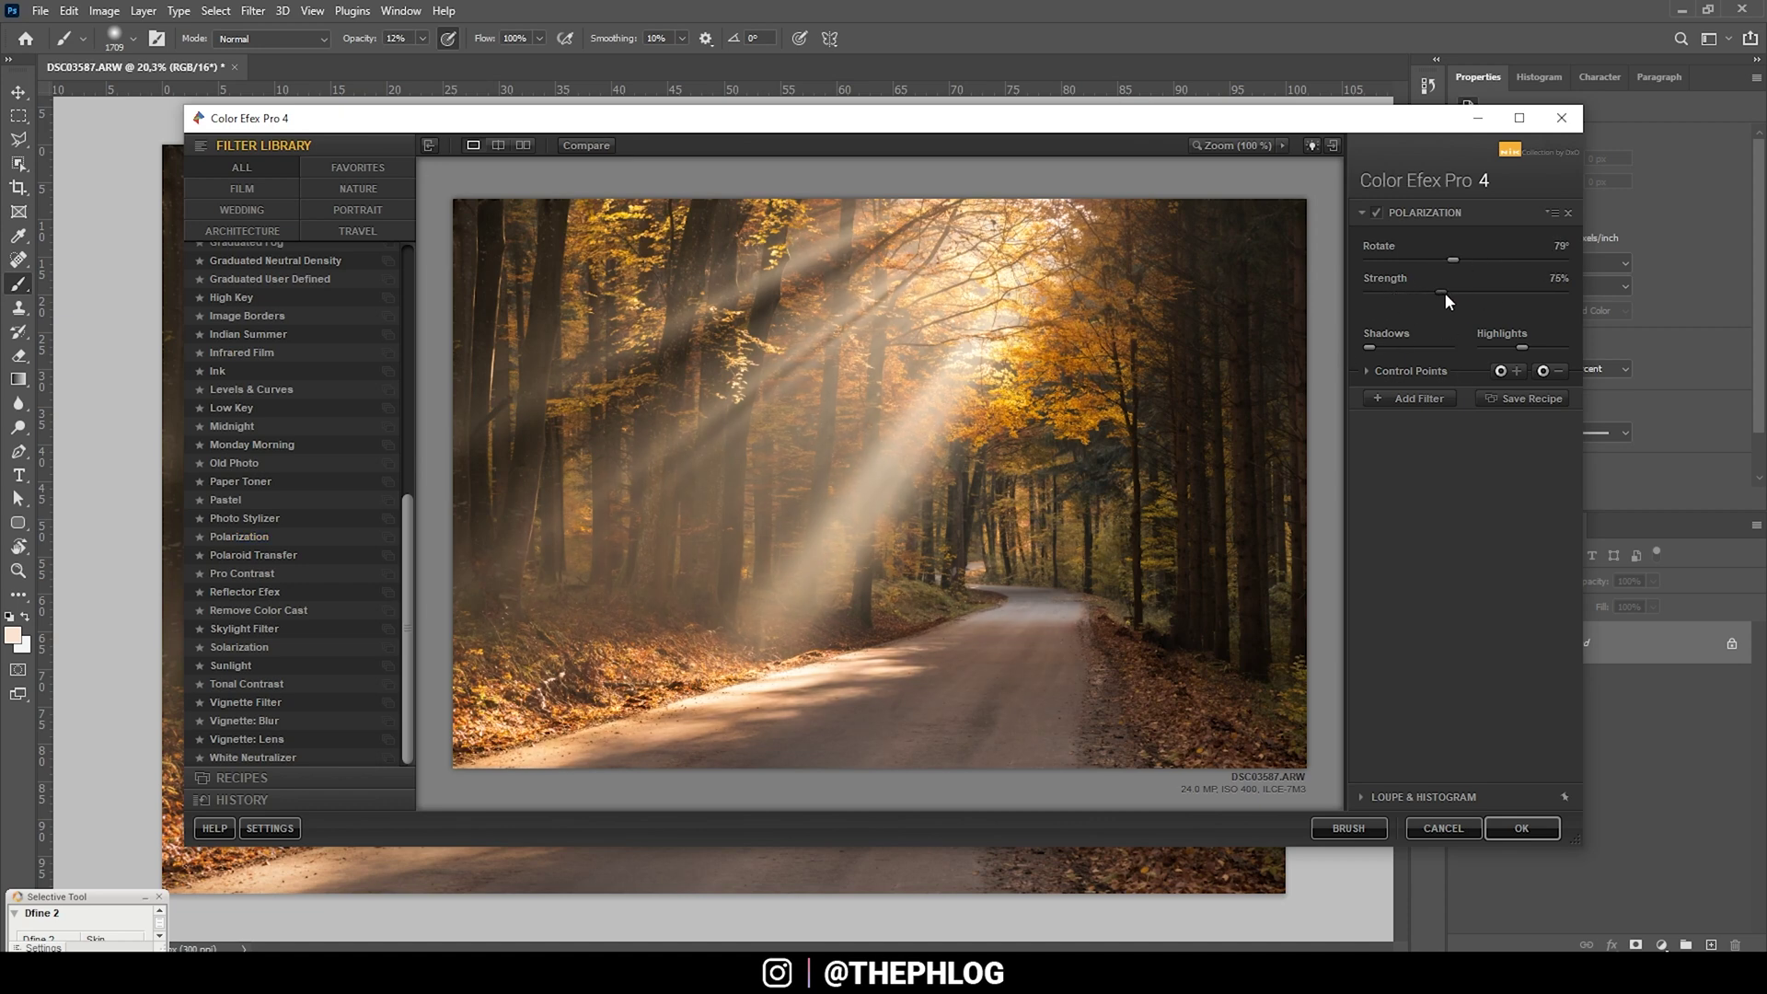
drag(1444, 291, 1377, 257)
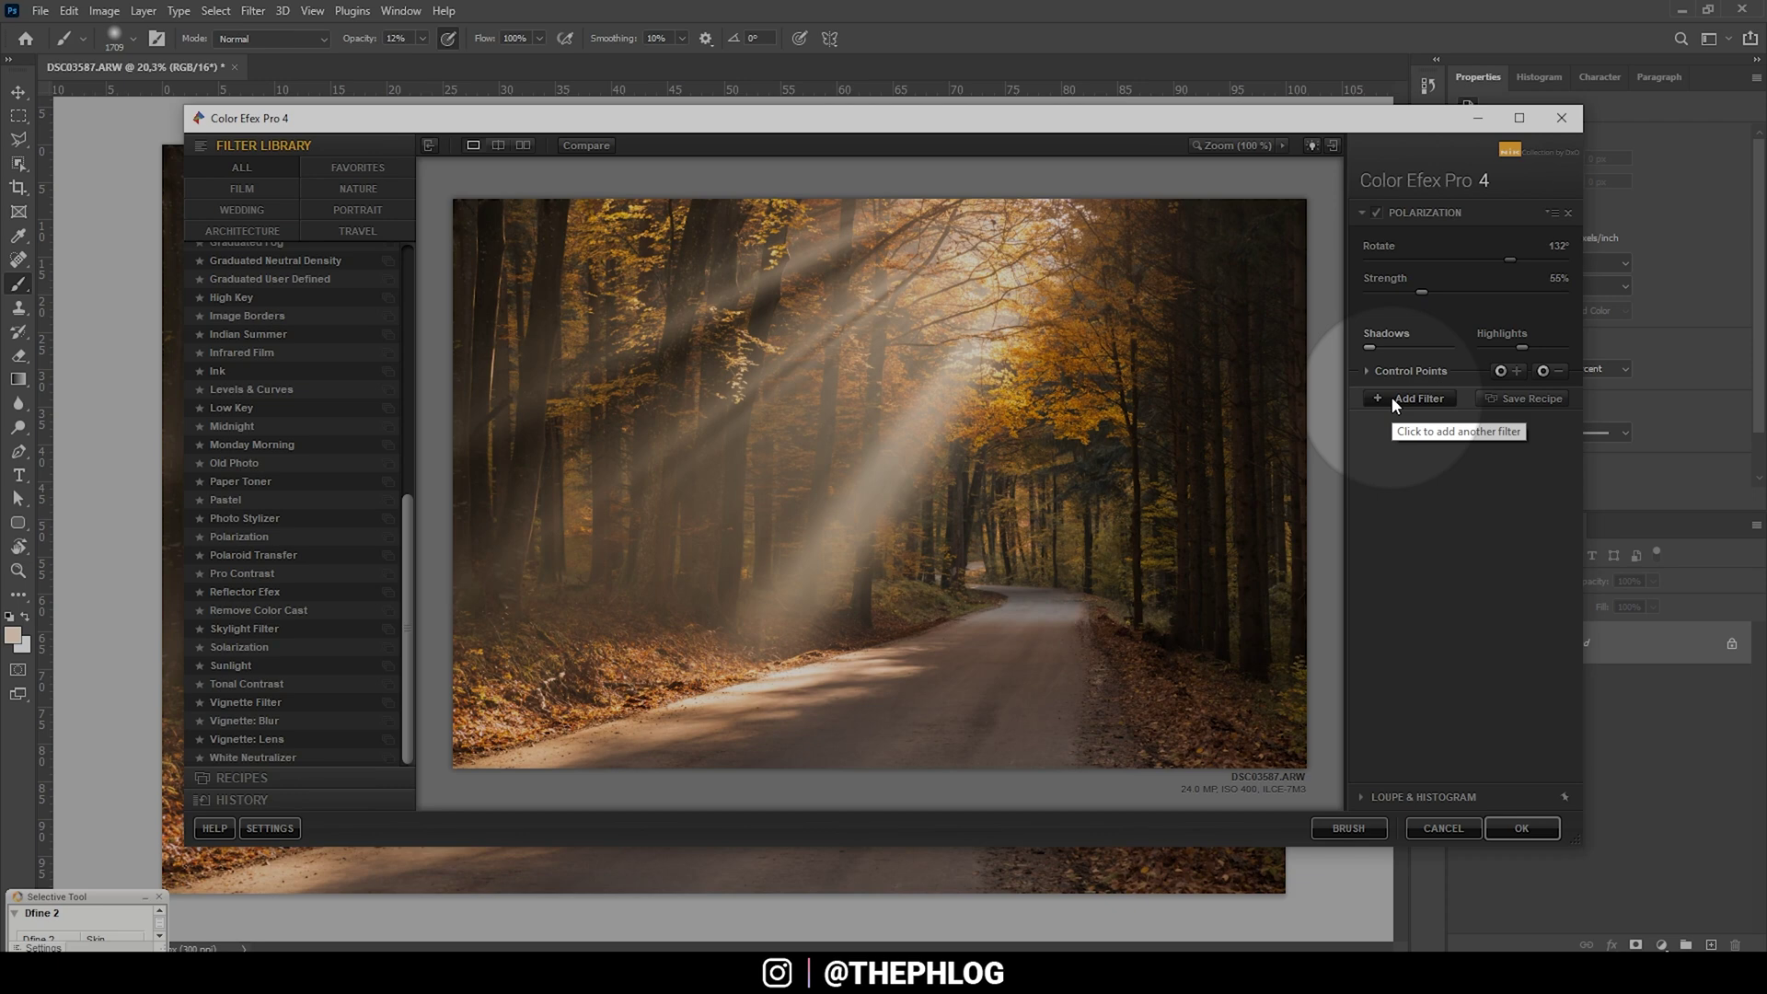
click(1391, 401)
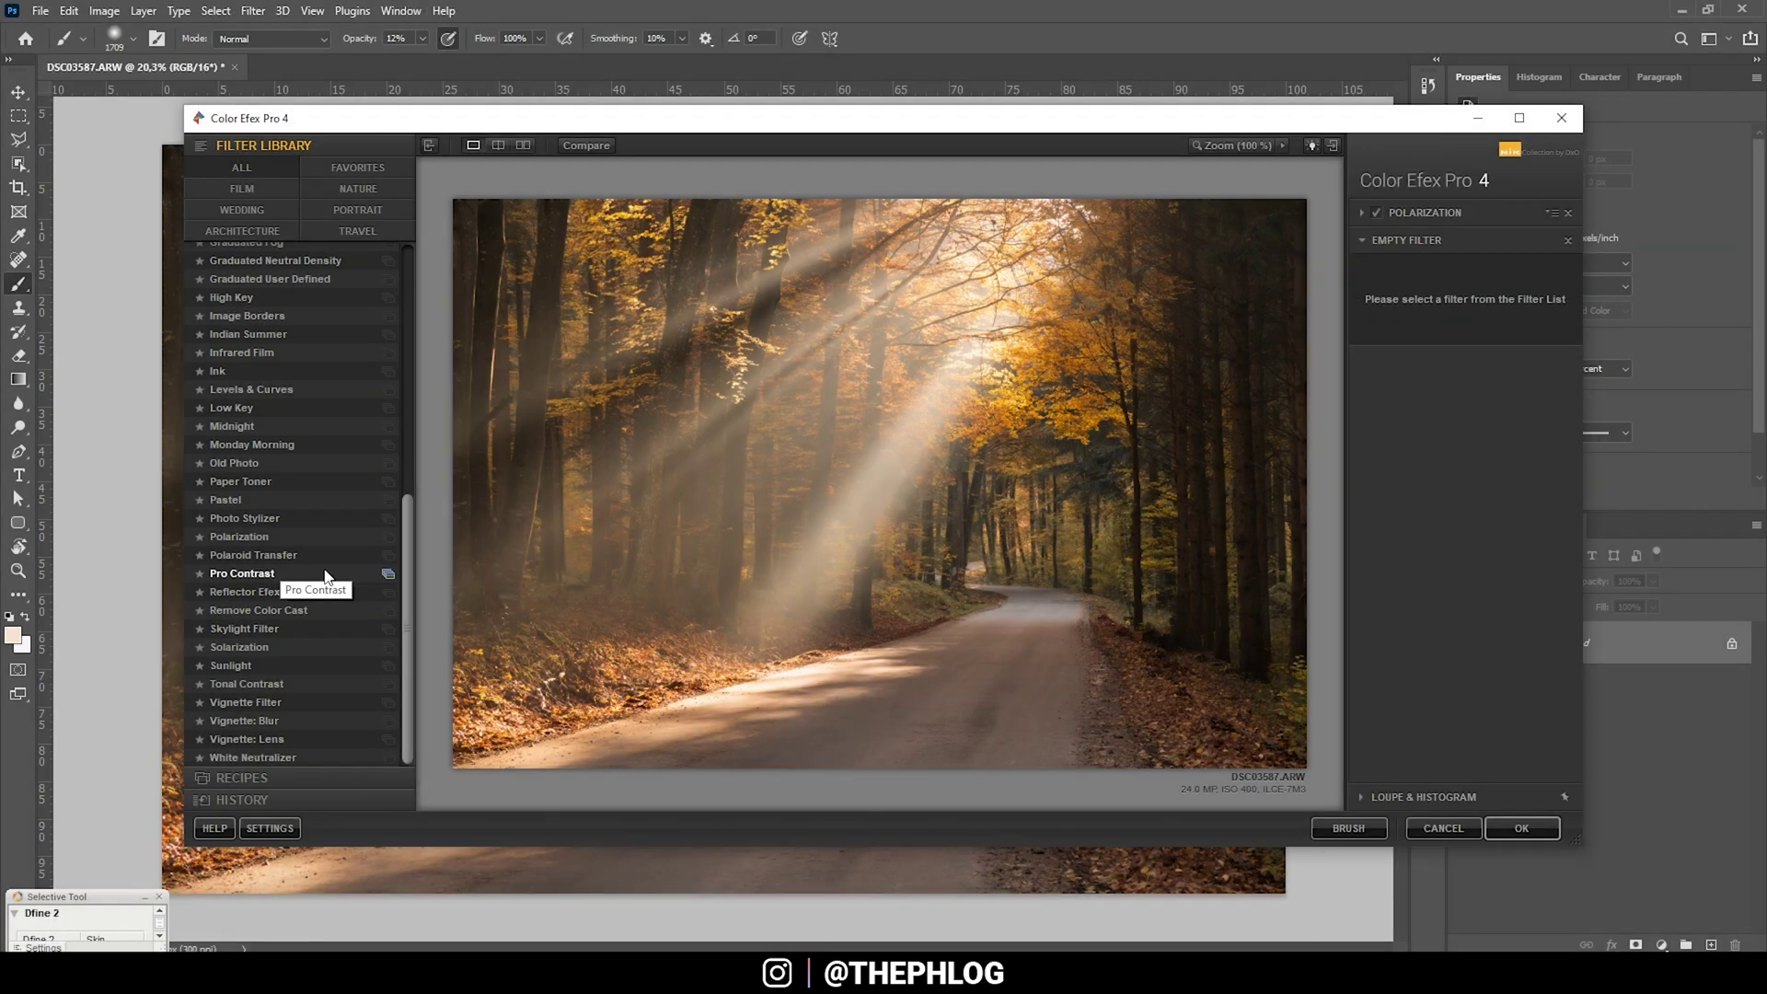
Stack Pro Contrast on the Polarization with Correct Contrast raised to about 8%
click(257, 580)
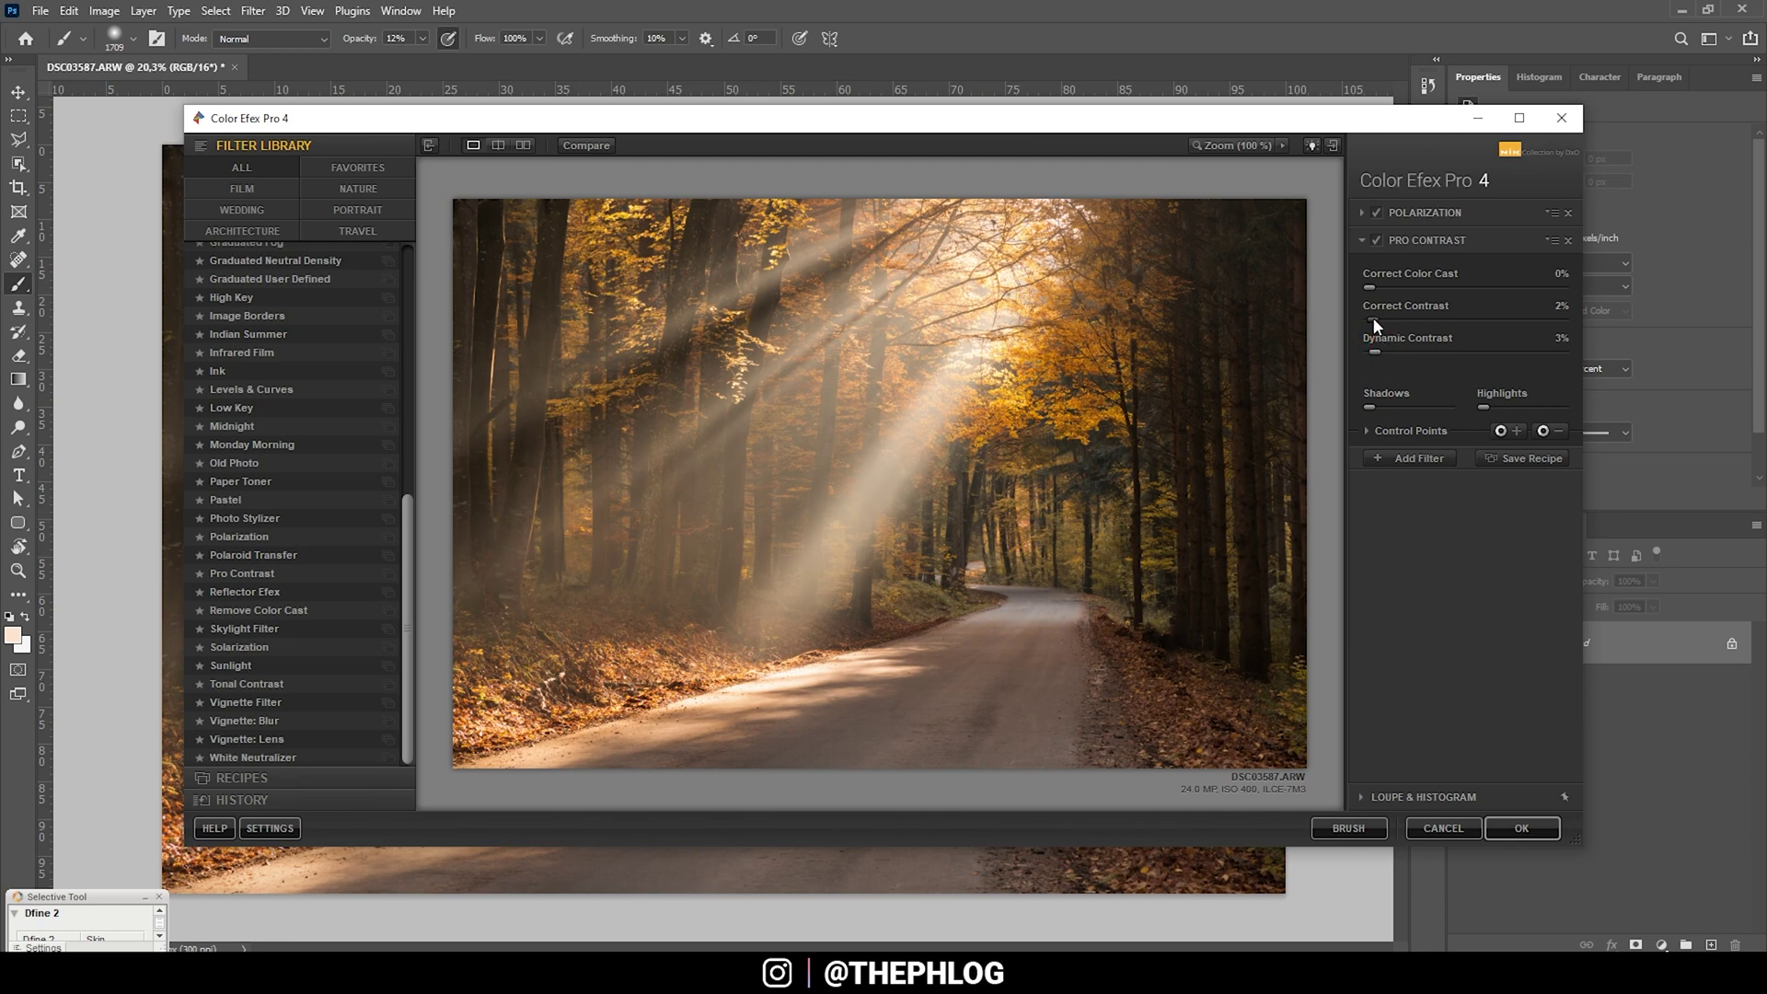
drag(1372, 316, 1379, 318)
click(1379, 456)
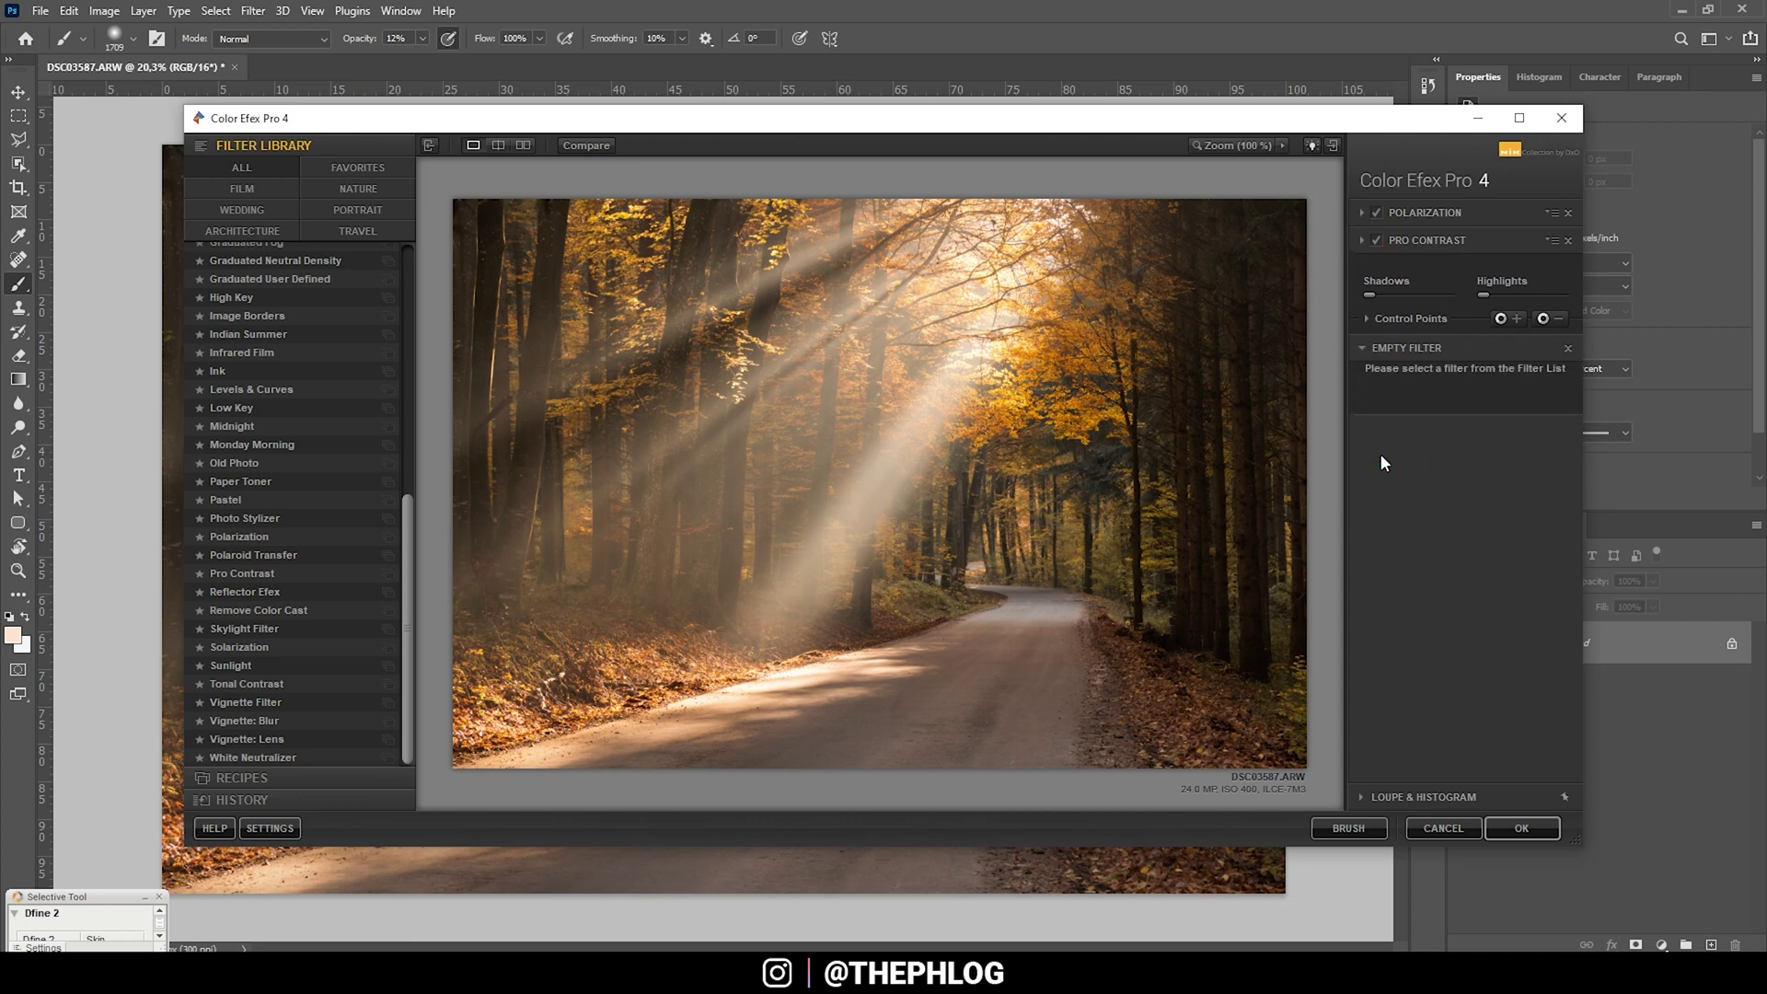
Add Glamour Glow as the third filter with Saturation 0 and weaker Glow, then apply the stack
drag(396, 502, 388, 325)
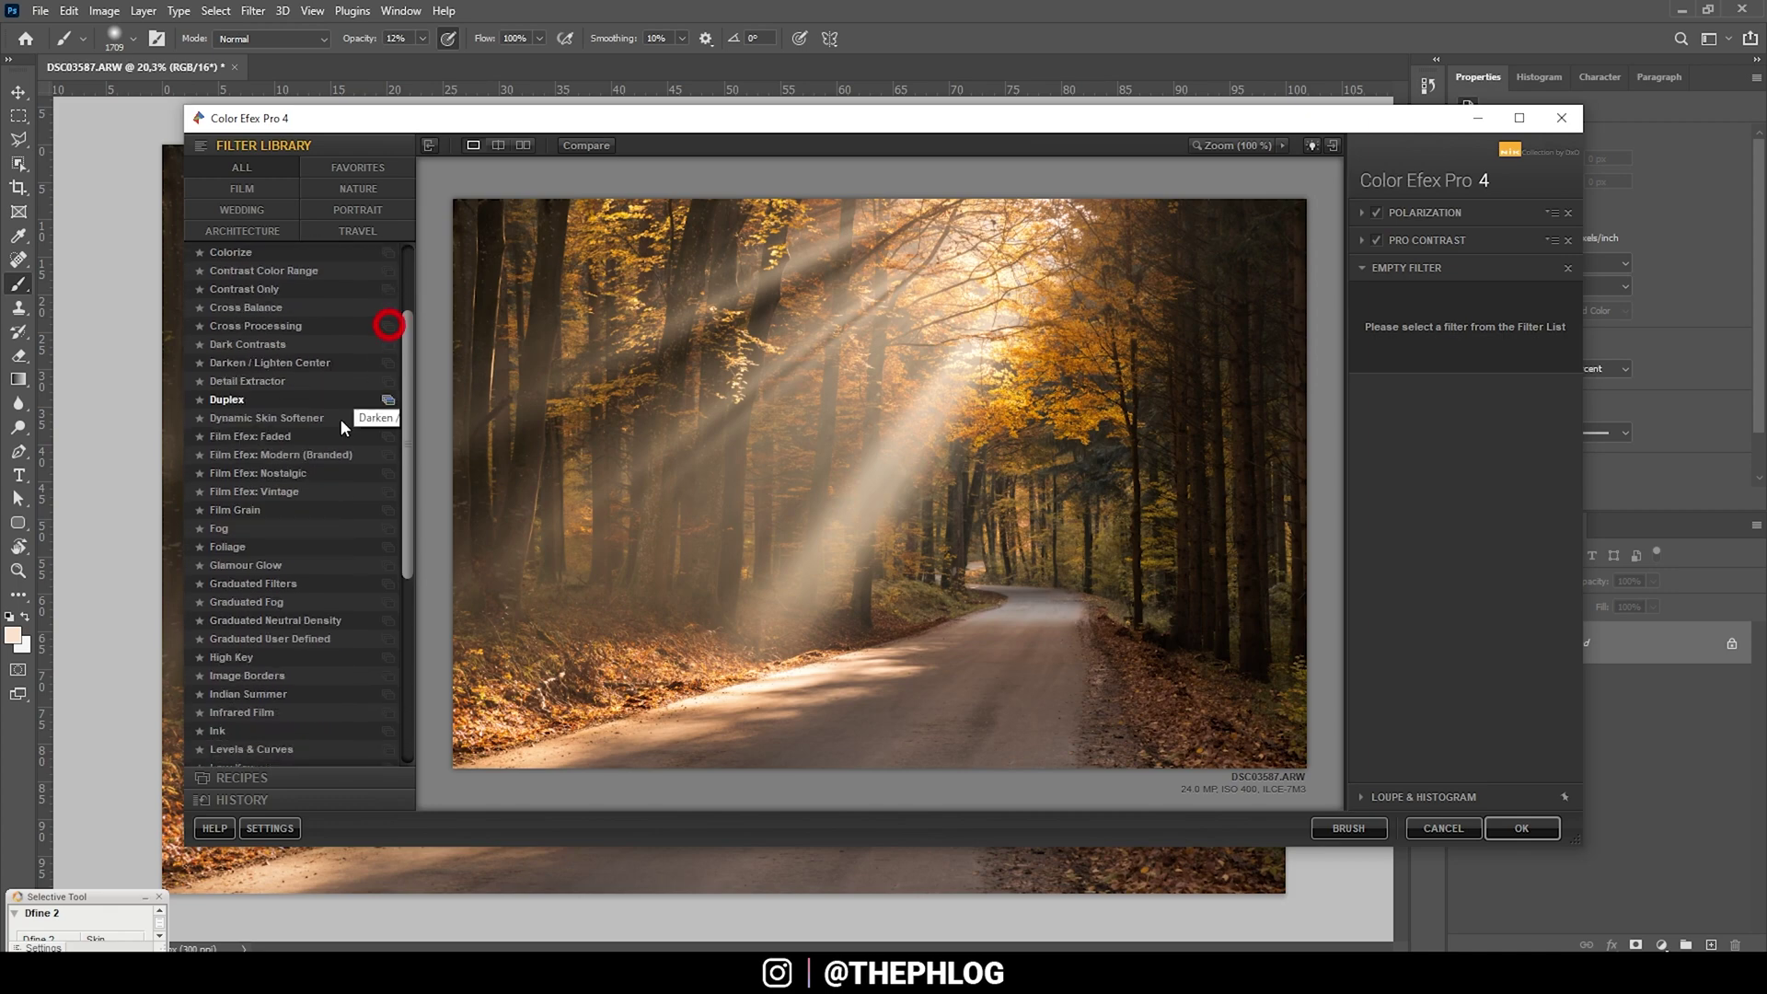
click(223, 568)
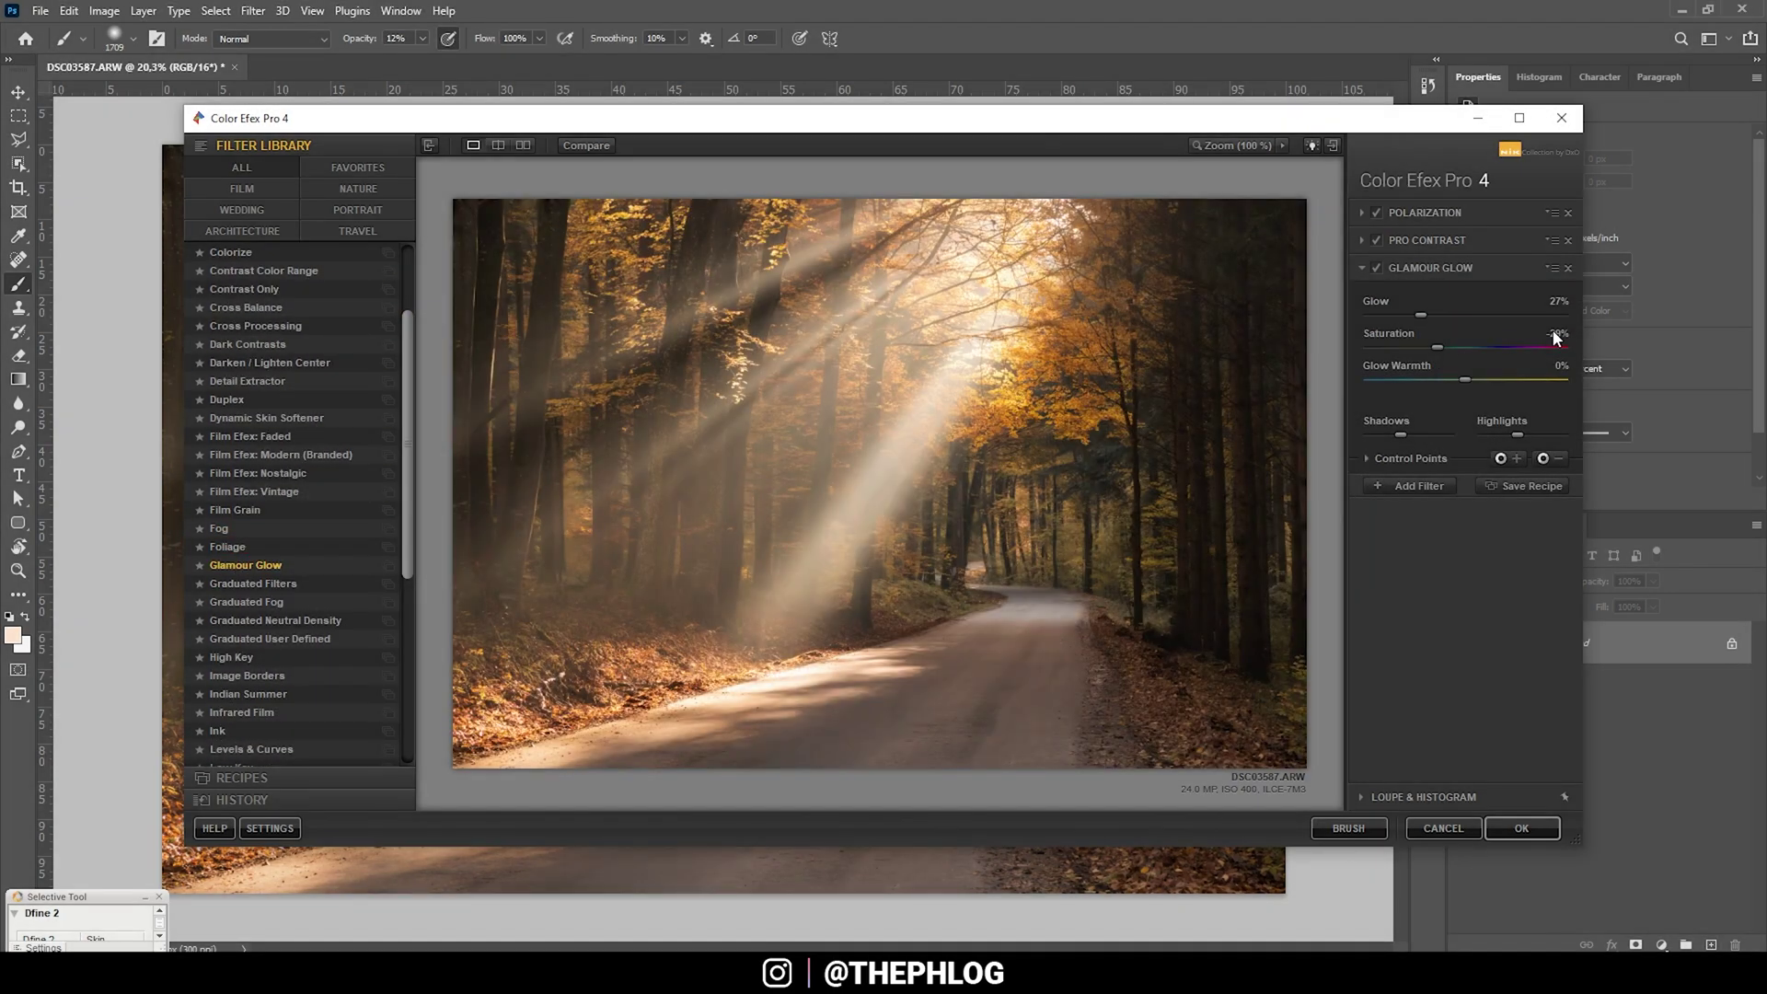
click(1553, 333)
text(0)
key(Return)
click(1434, 400)
mouse_move(1414, 316)
mouse_down()
mouse_move(1344, 314)
mouse_move(1410, 316)
mouse_up()
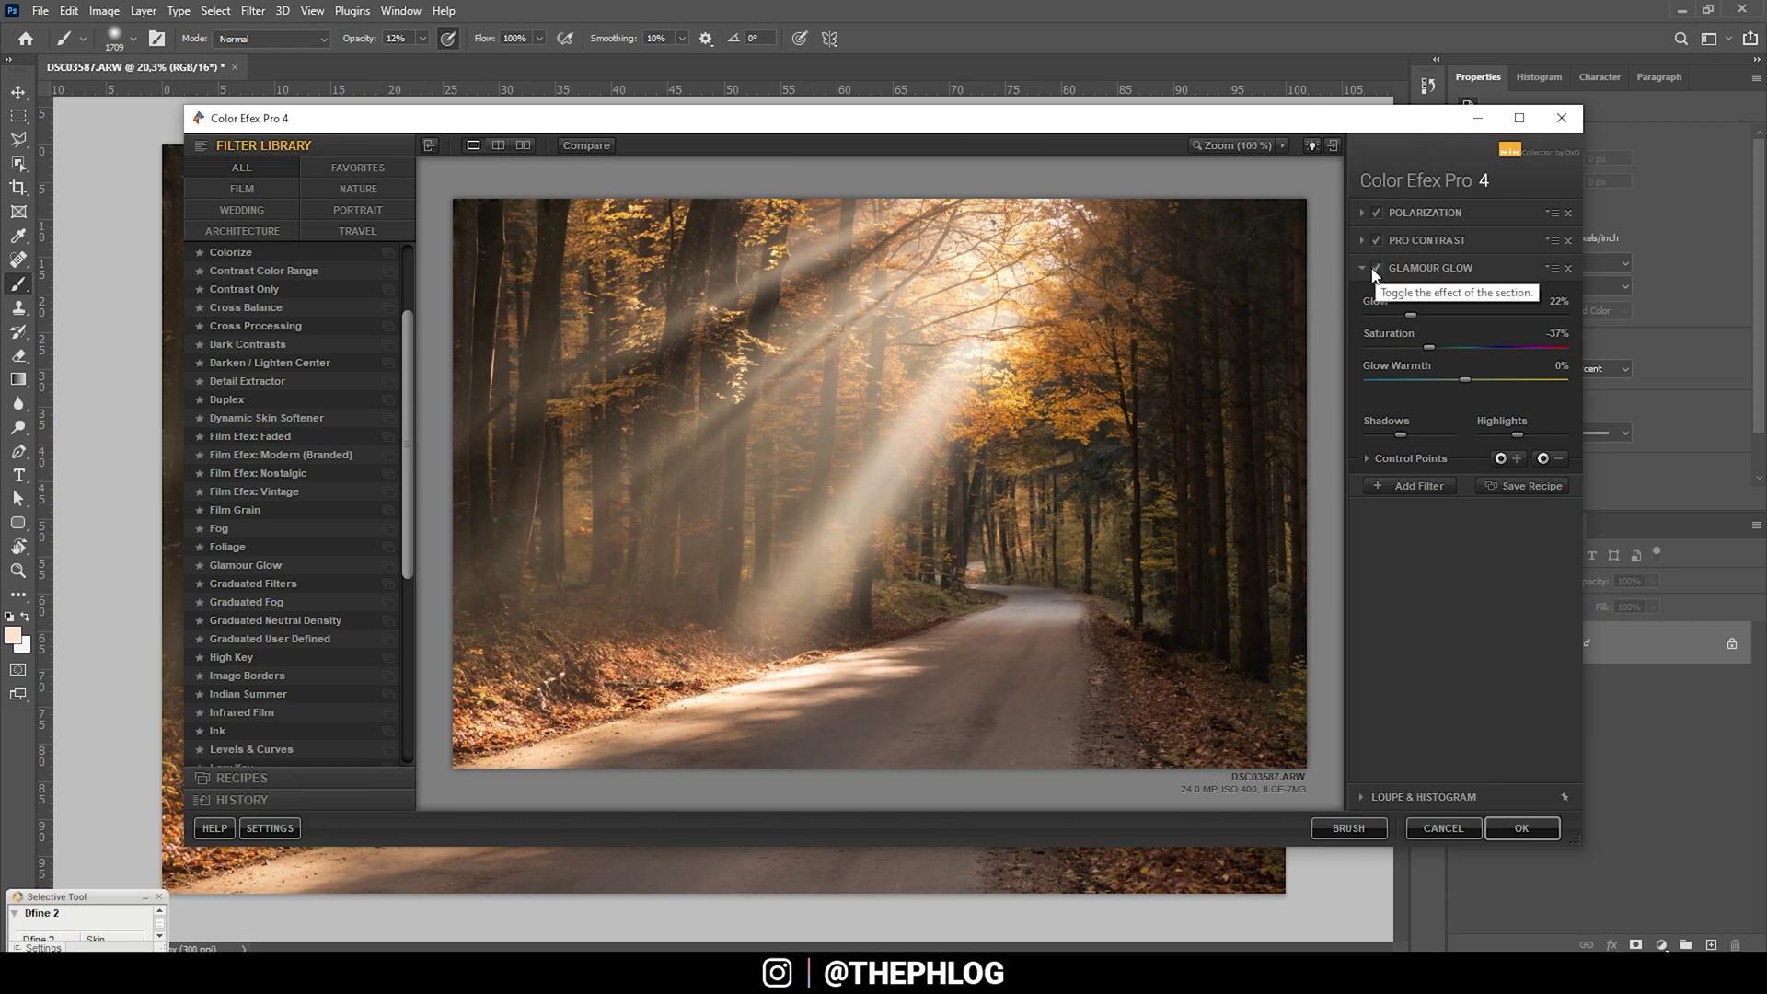
click(1500, 828)
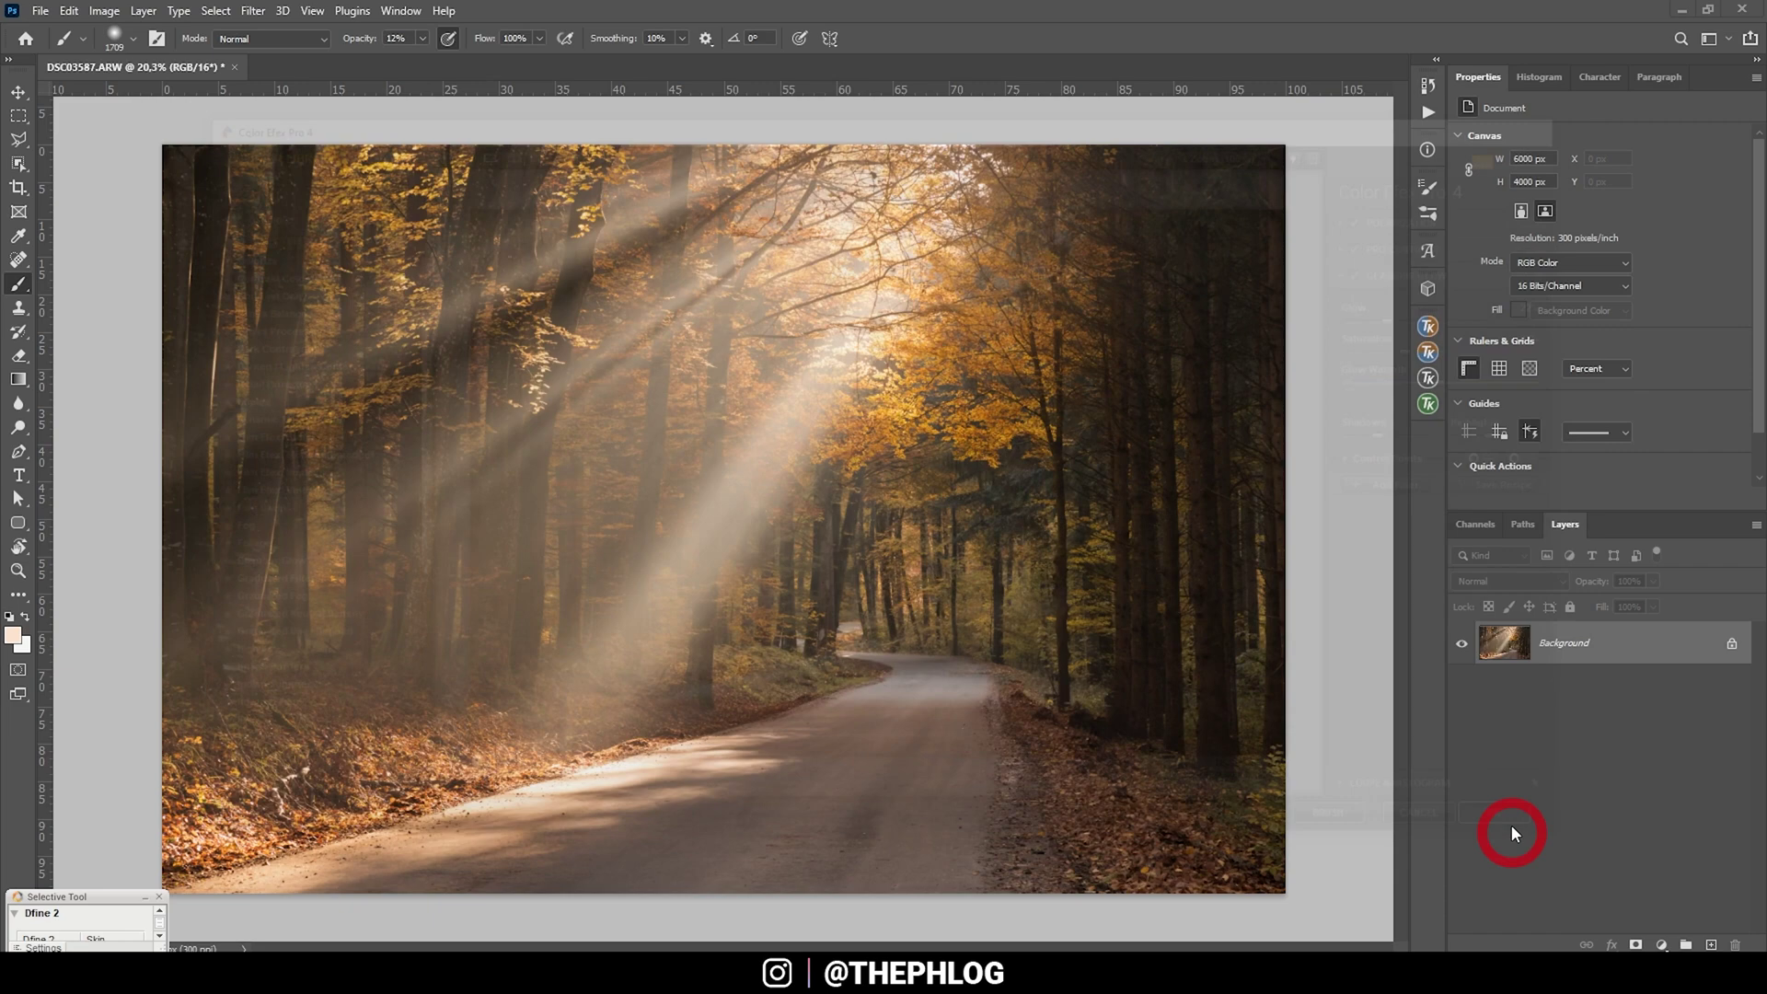